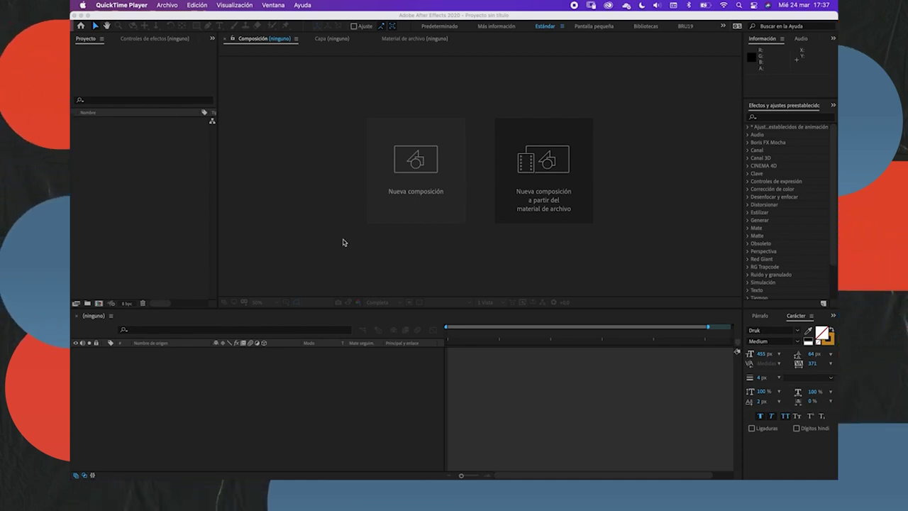
- Start a new composition and enter width 1200 and height 1200 in its settings
click(411, 190)
click(418, 172)
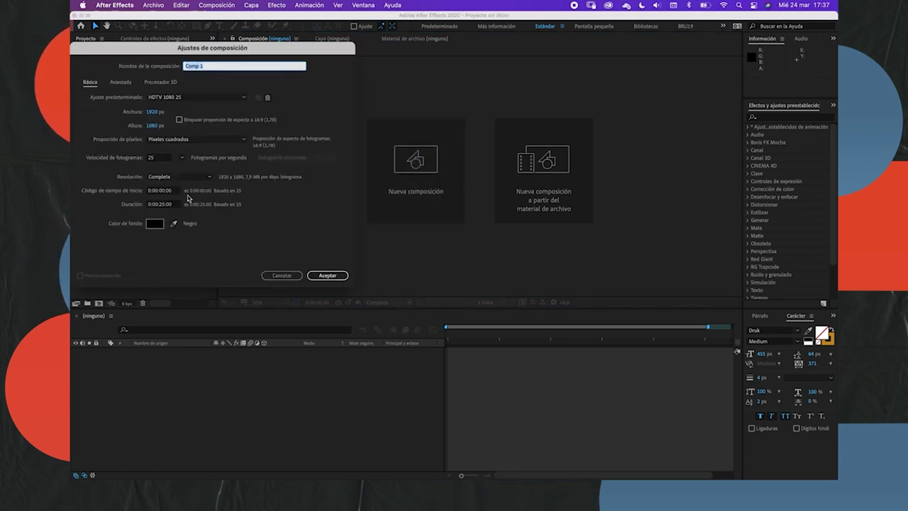
click(152, 112)
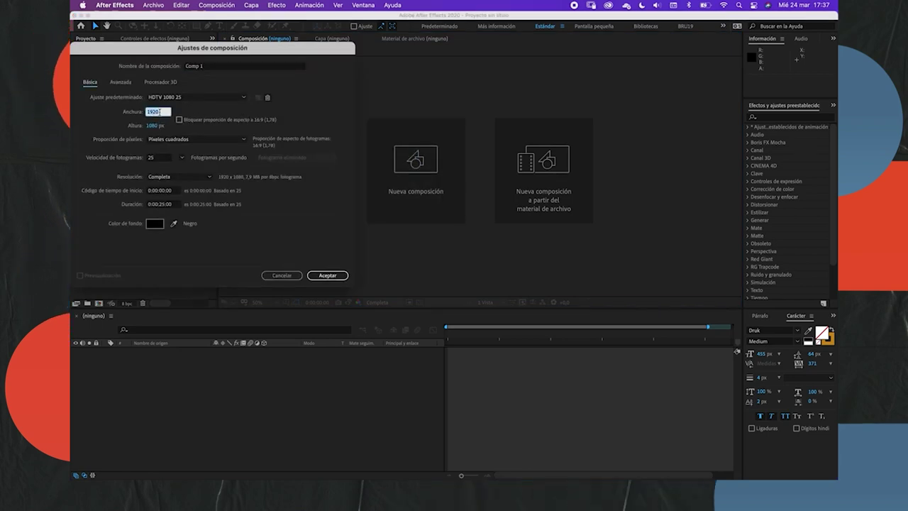
text(11)
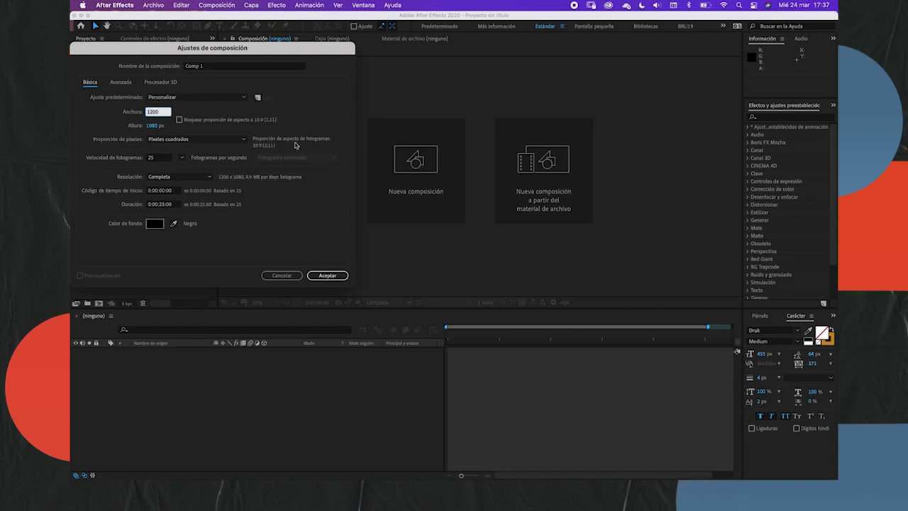
key(Tab)
text(4)
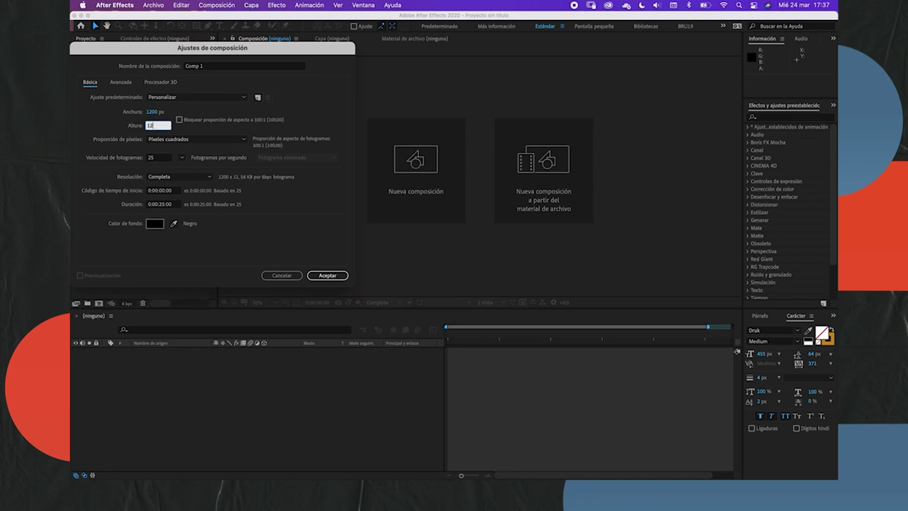
text(00)
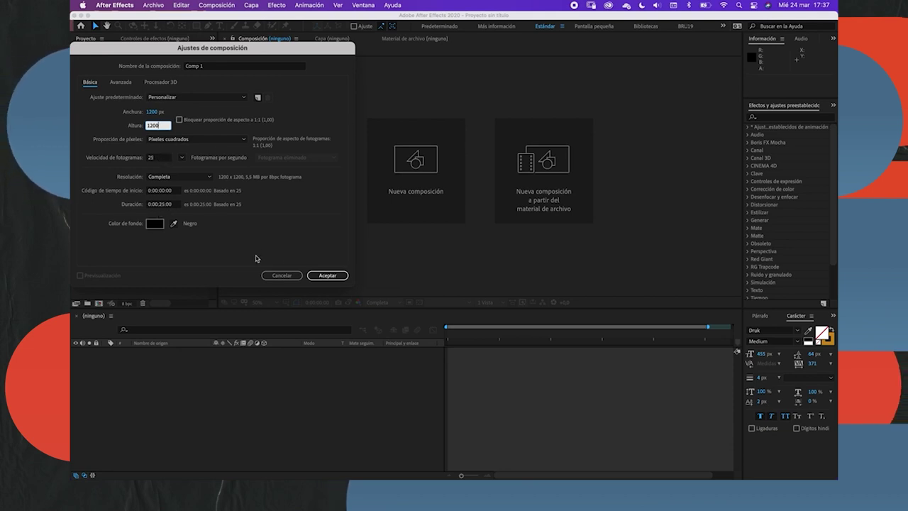
- Confirm the 1200 × 1200 composition and add a tan solid layer filling the canvas
click(327, 275)
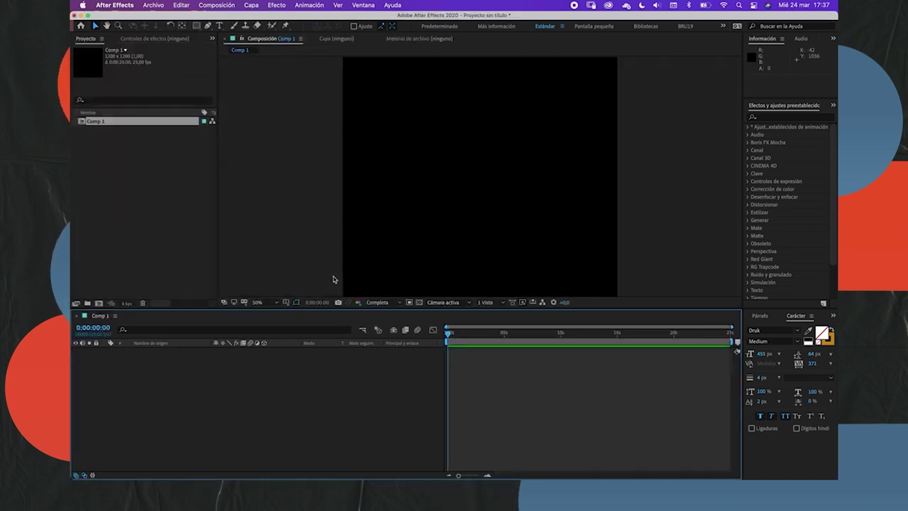
right_click(217, 385)
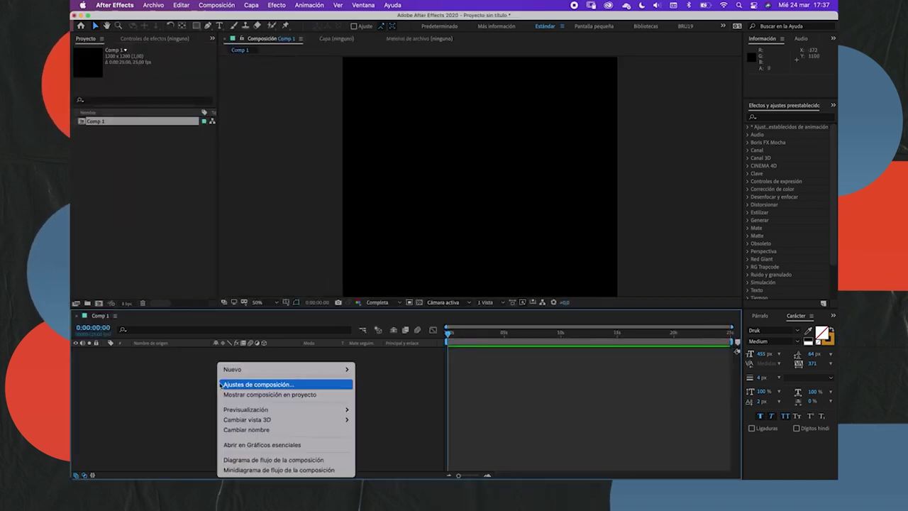
mouse_move(333, 369)
click(369, 388)
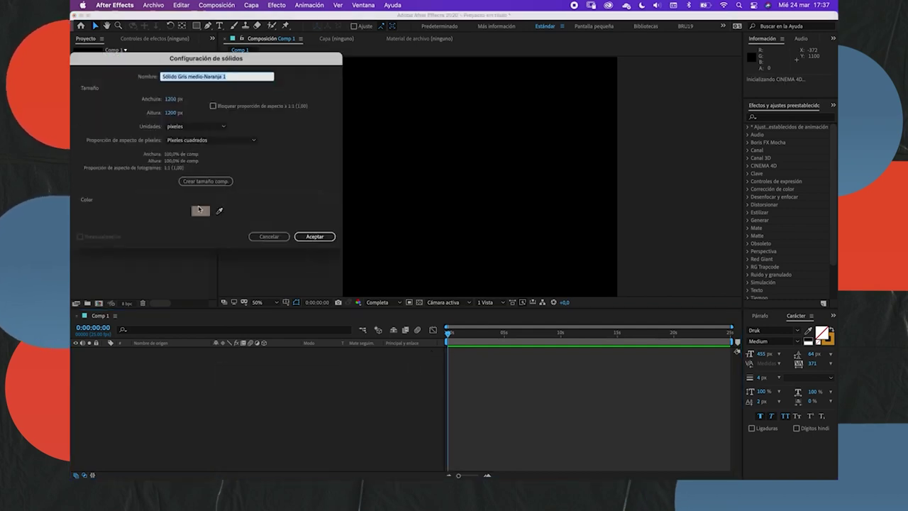
click(321, 239)
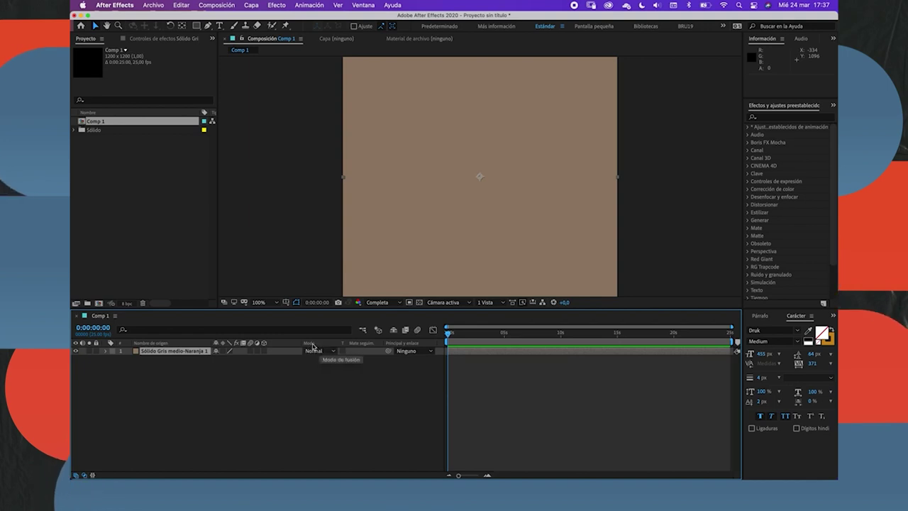
click(309, 350)
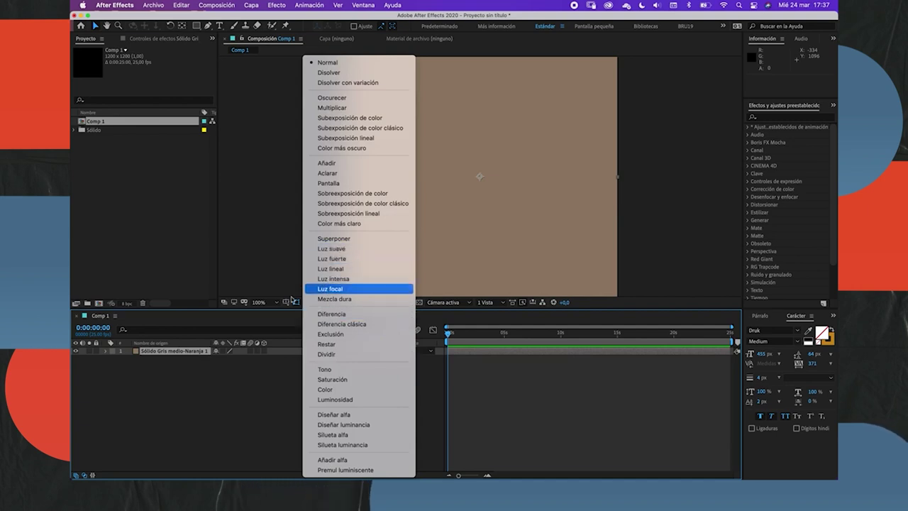
click(319, 344)
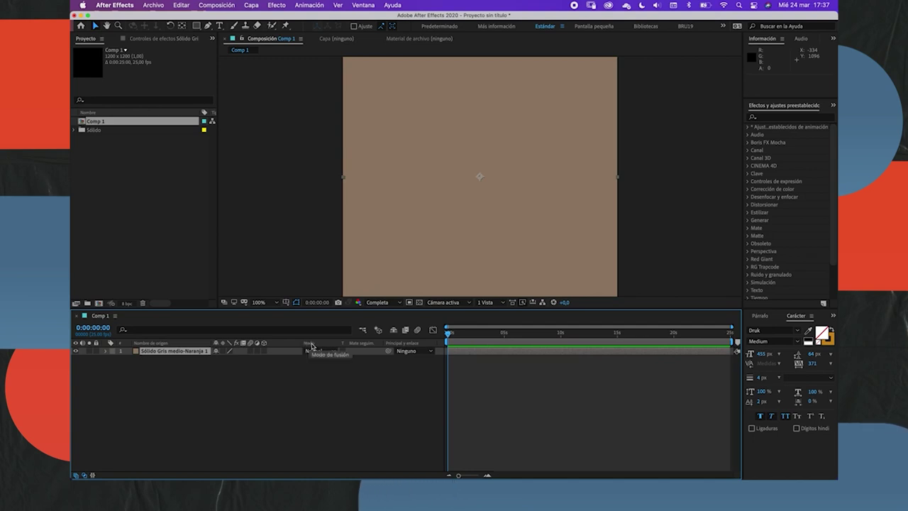
right_click(291, 345)
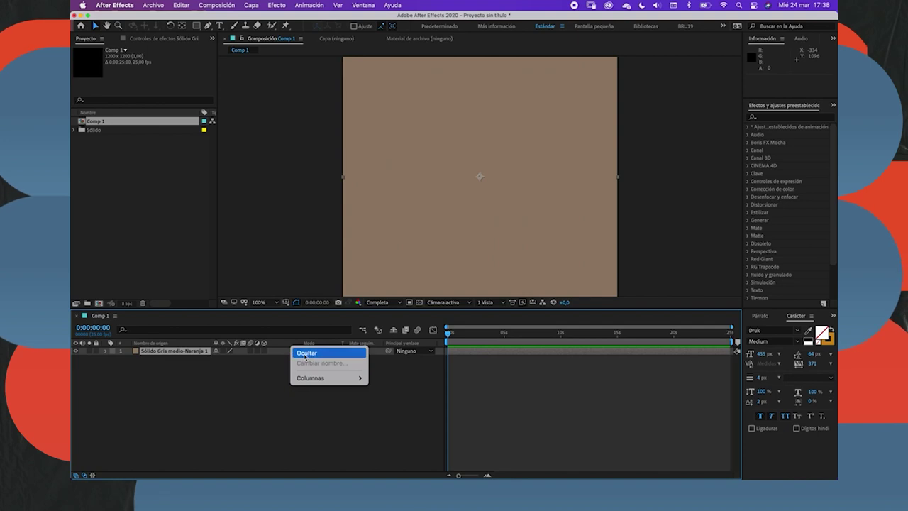
mouse_move(310, 379)
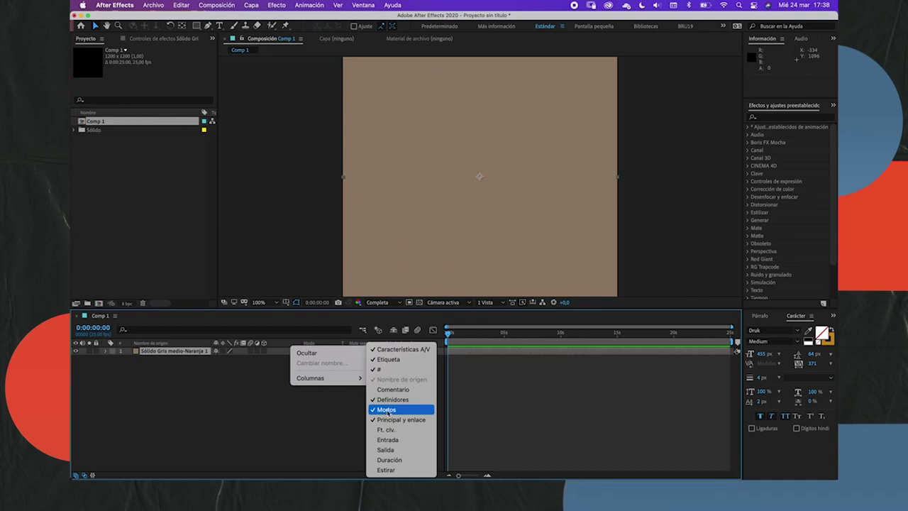
click(387, 409)
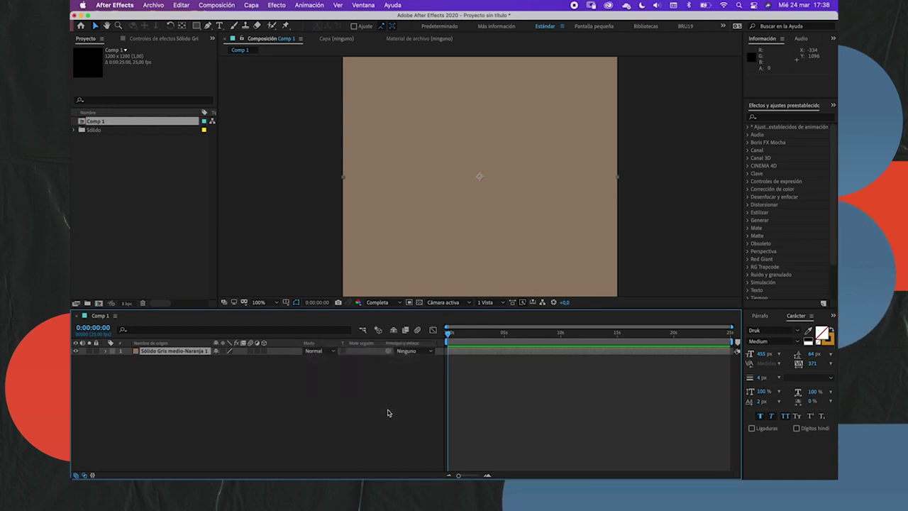
right_click(296, 348)
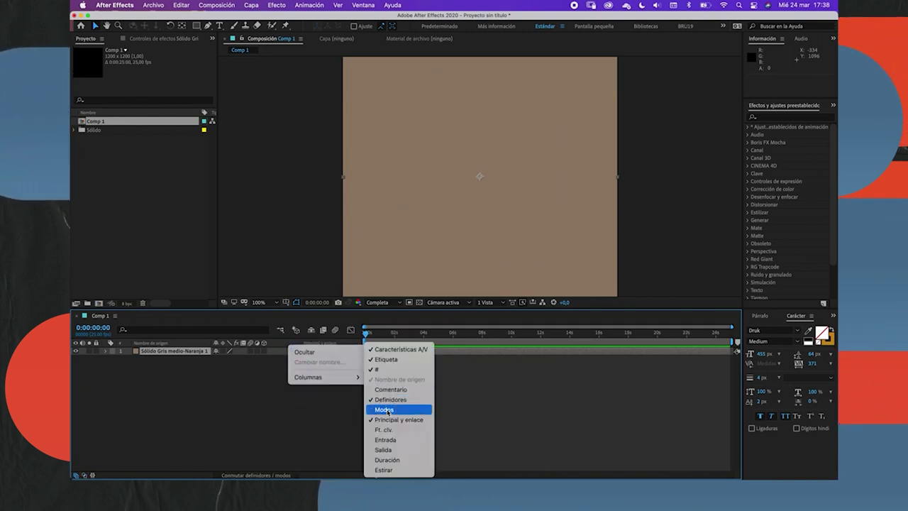
click(384, 410)
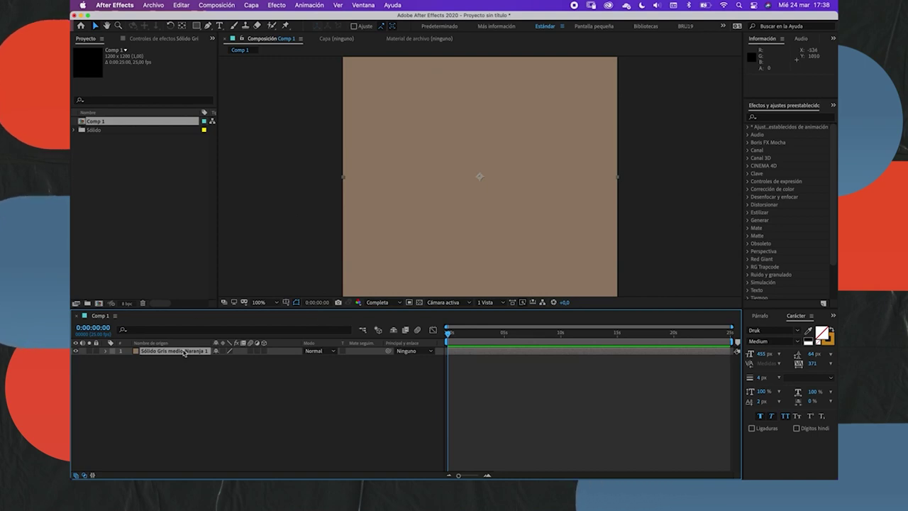
- Delete the solid layer and rename Comp 1 to 'trazo animado'
key(Delete)
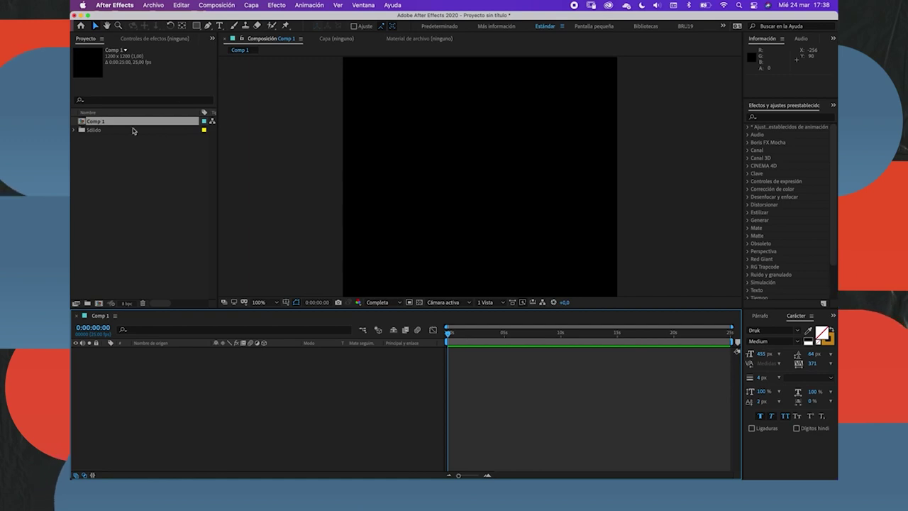
click(118, 123)
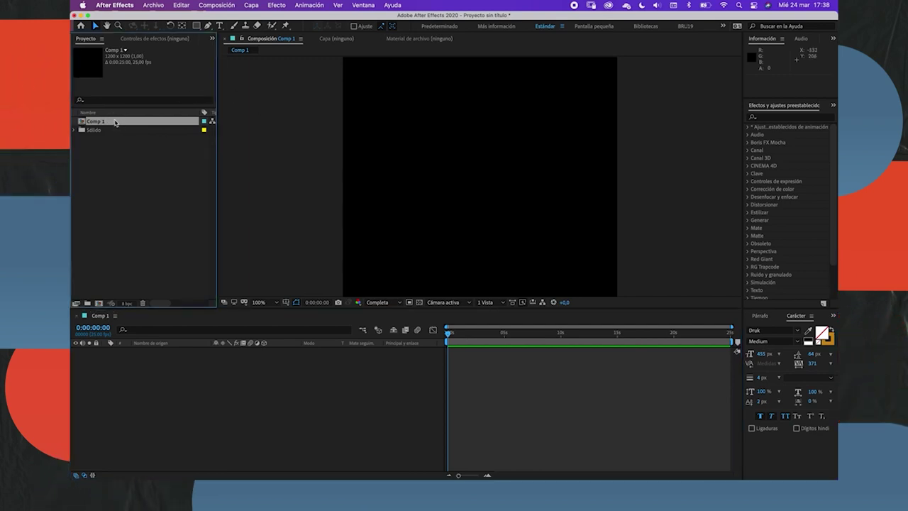
key(Return)
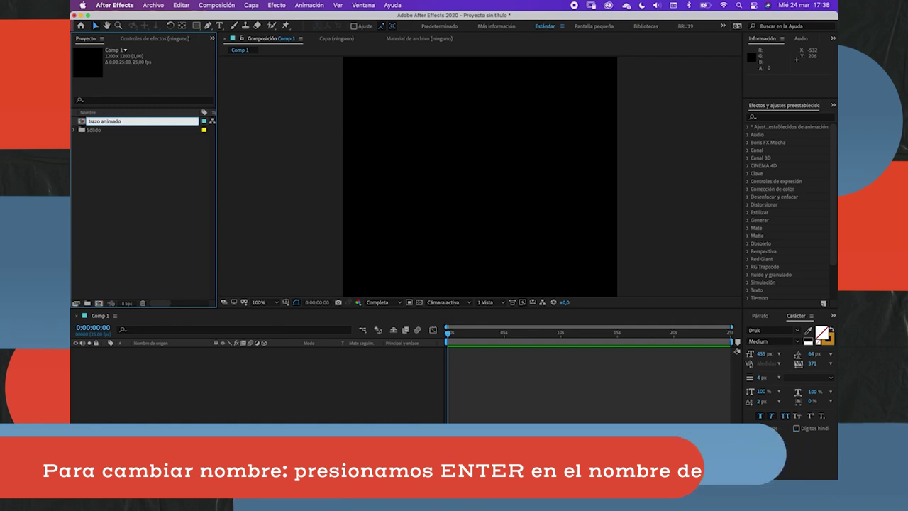
key(Return)
click(155, 165)
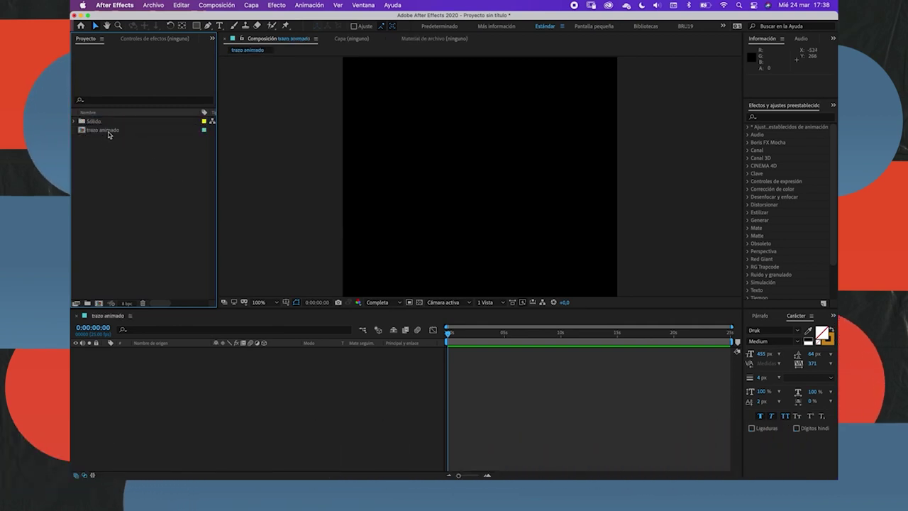
click(106, 130)
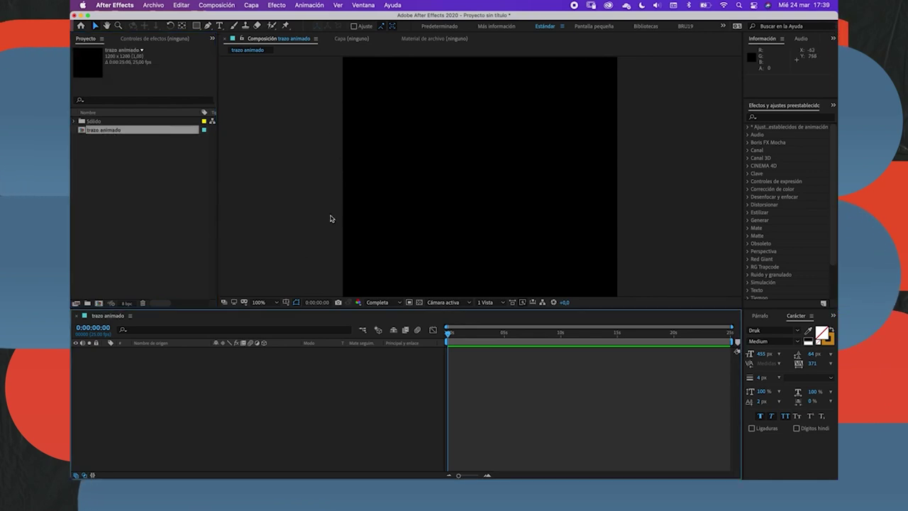
- Fit the composition in the viewer and add an empty shape layer, Capa de formas 1
click(274, 304)
click(279, 323)
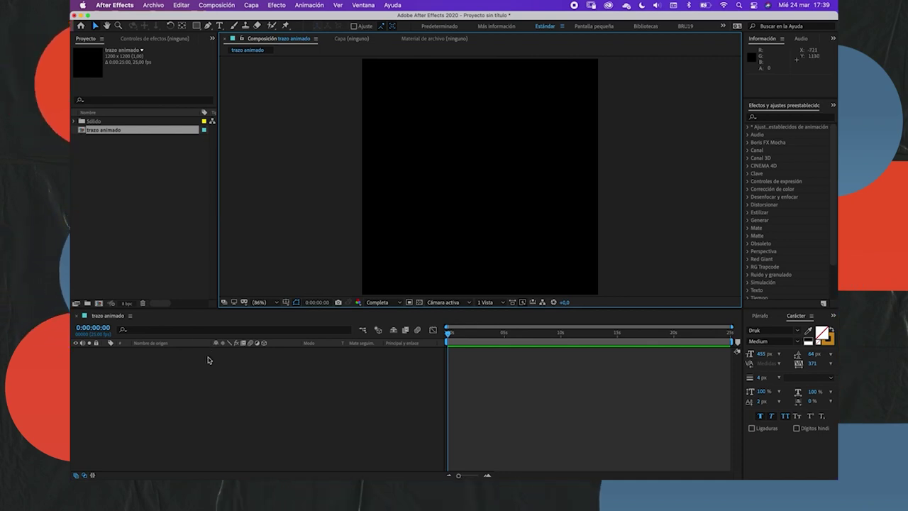
right_click(222, 362)
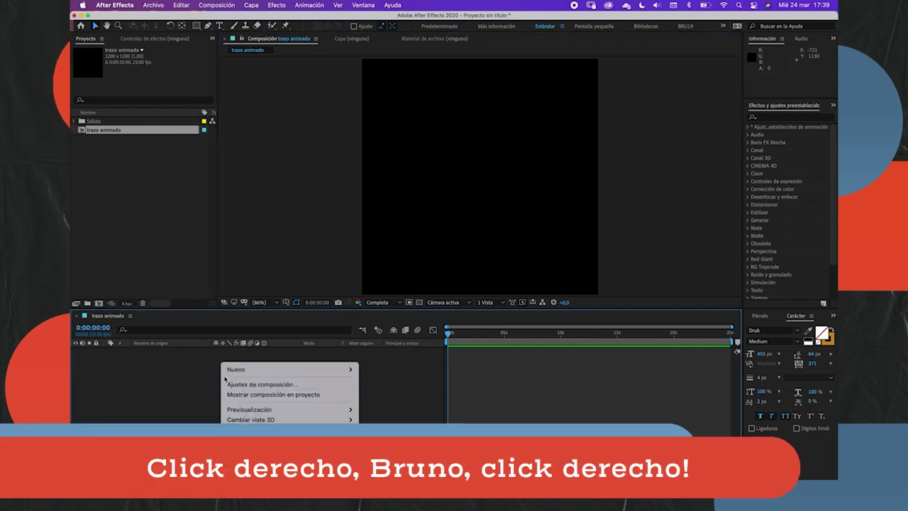
mouse_move(234, 370)
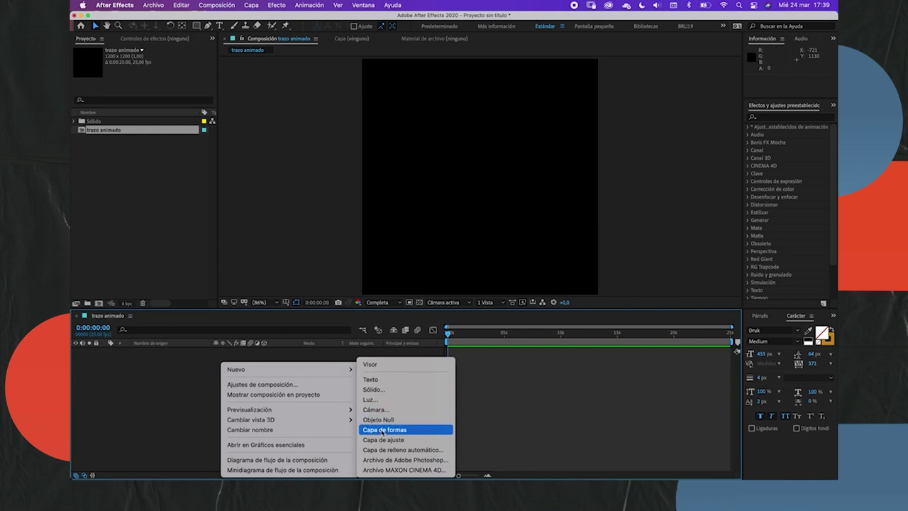
click(390, 430)
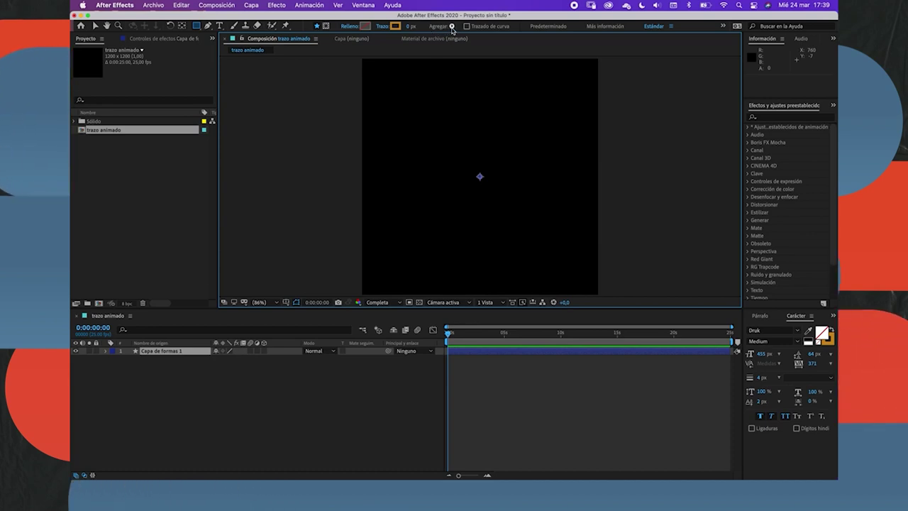
- Add a rectangle path to Capa de formas 1, then reopen its Add contents menu
click(452, 26)
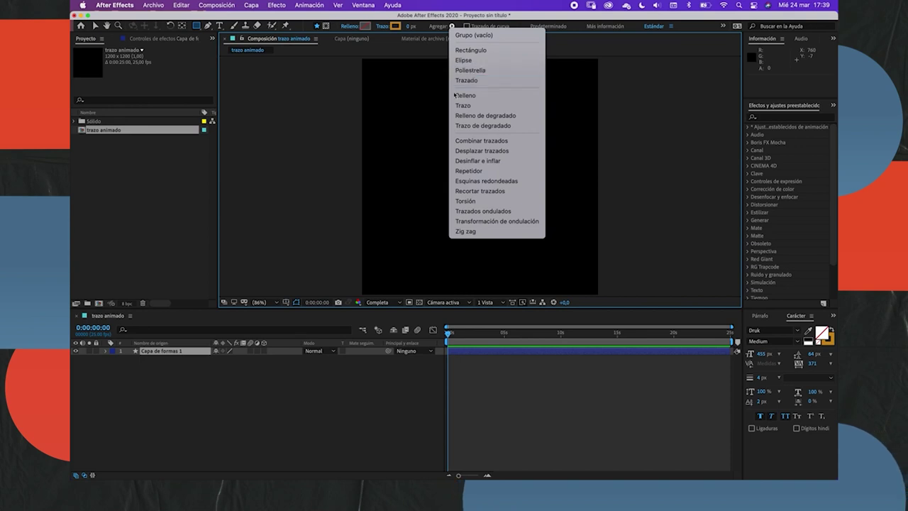
click(475, 50)
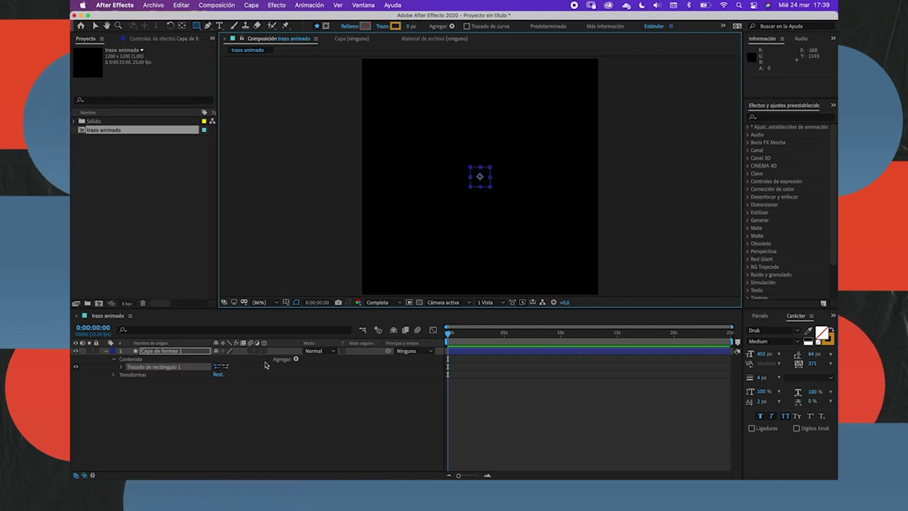
click(250, 414)
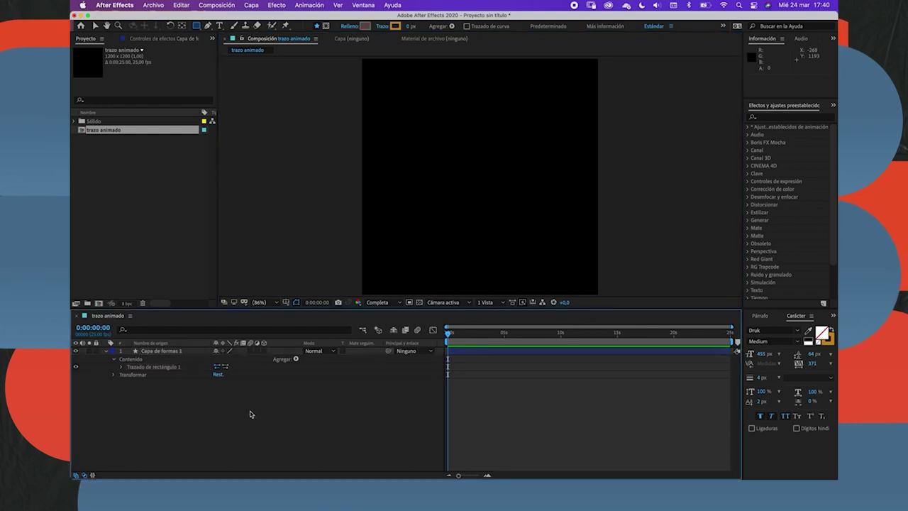
click(187, 353)
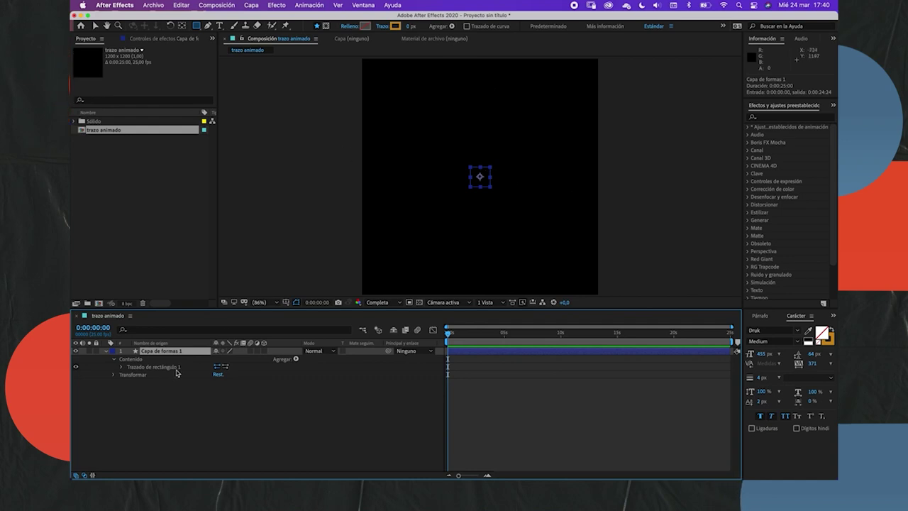
click(453, 28)
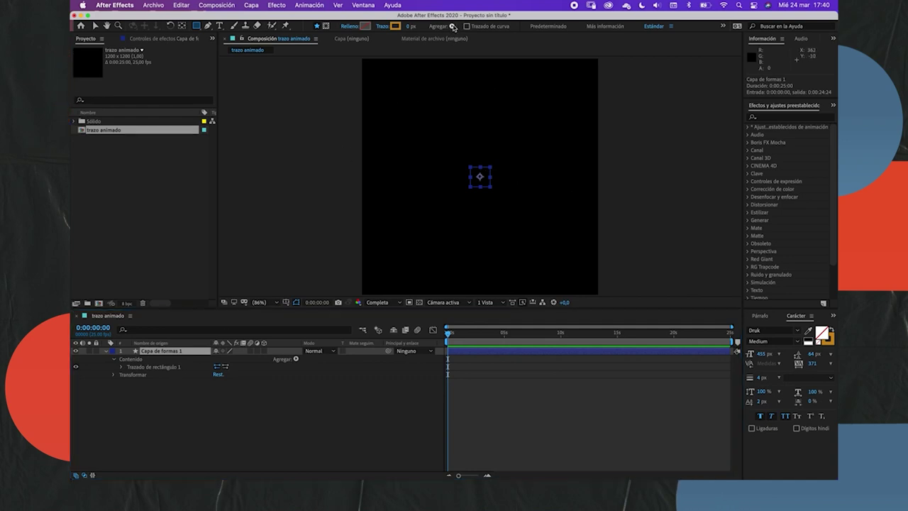
click(452, 28)
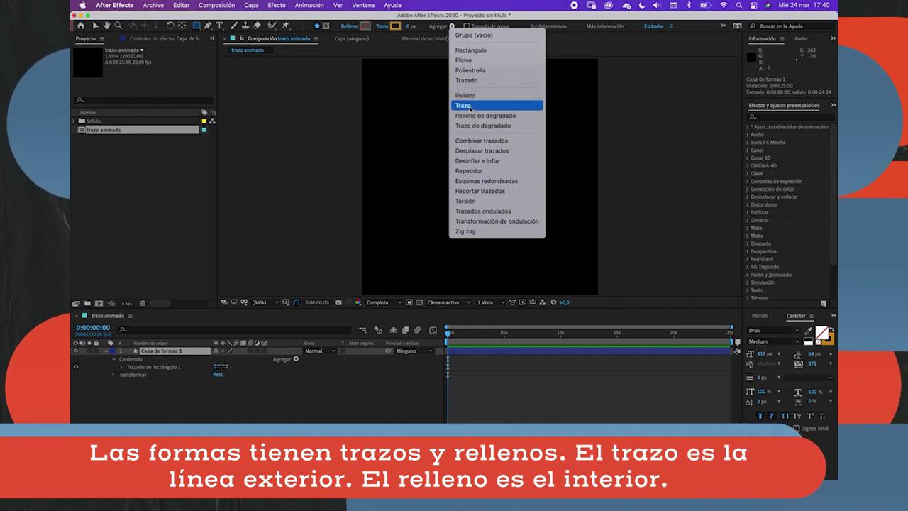
- Add a stroke, Trazo 1, to the rectangle and preview its thin white outline
click(471, 108)
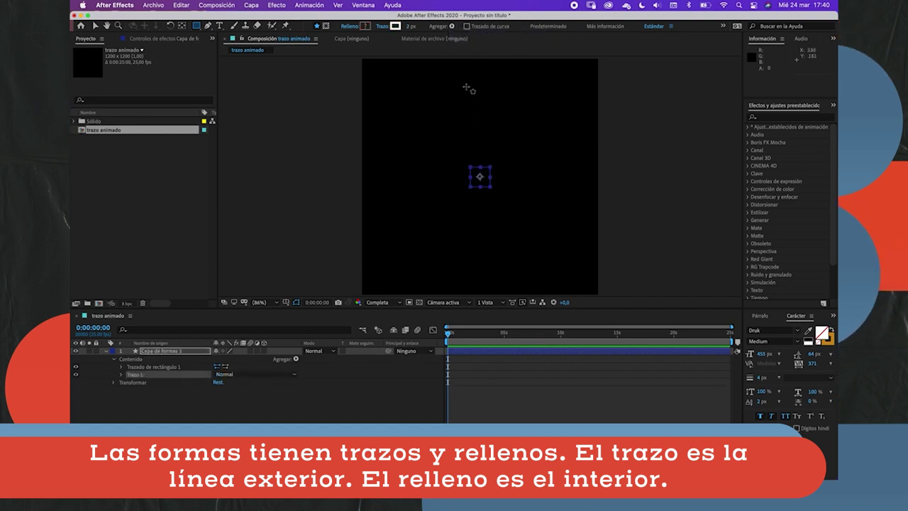
click(255, 410)
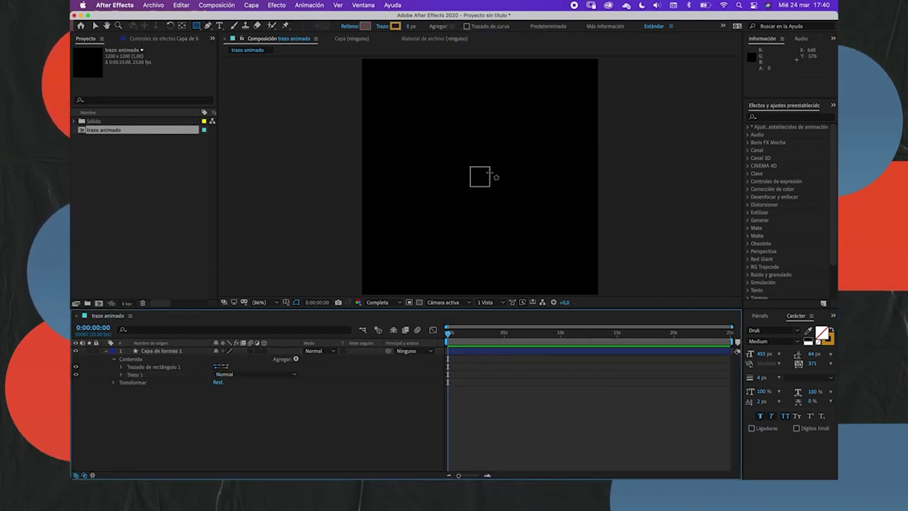
key(super+a)
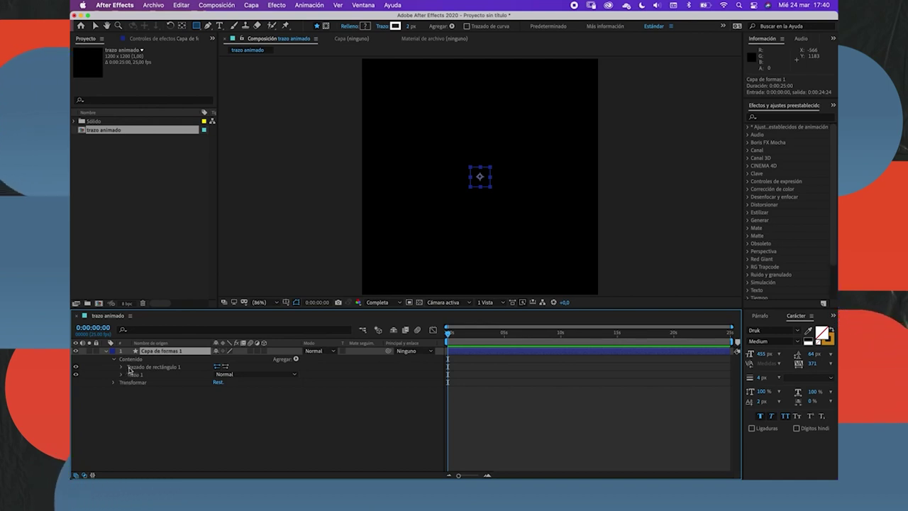
- Resize the rectangle path to 893 × 843 and position it at -22,0
click(123, 368)
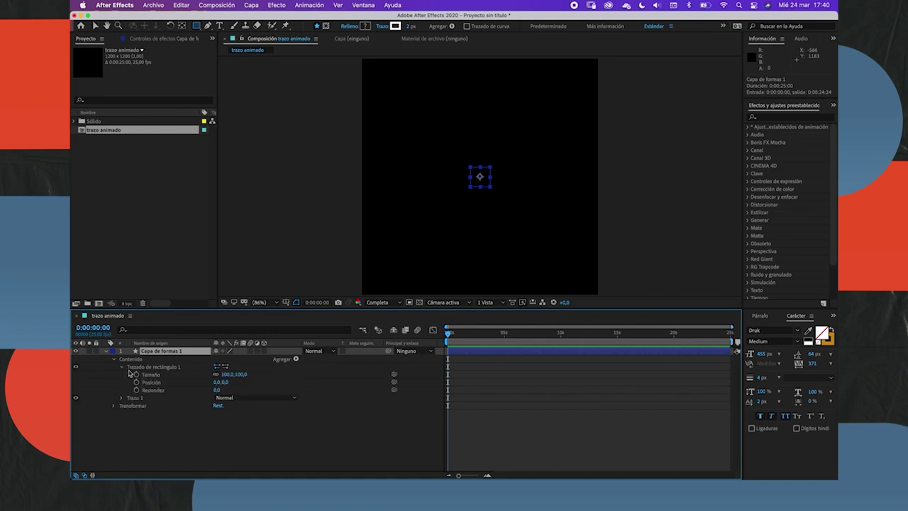
mouse_move(241, 375)
mouse_down()
mouse_move(490, 396)
mouse_move(362, 363)
mouse_up()
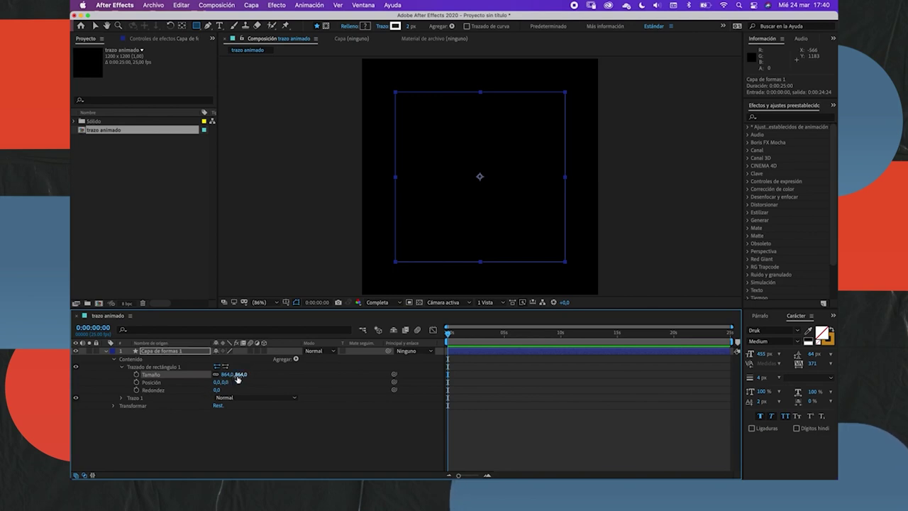
drag(218, 383, 226, 390)
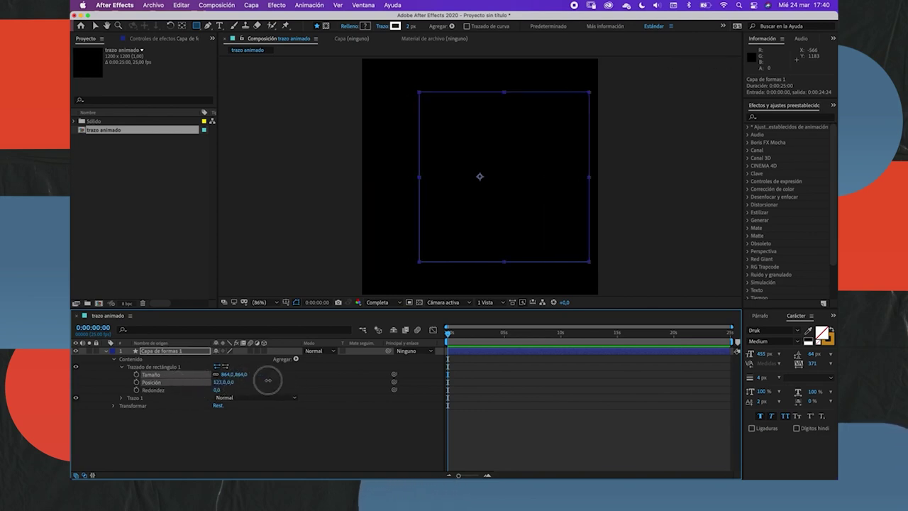
click(222, 433)
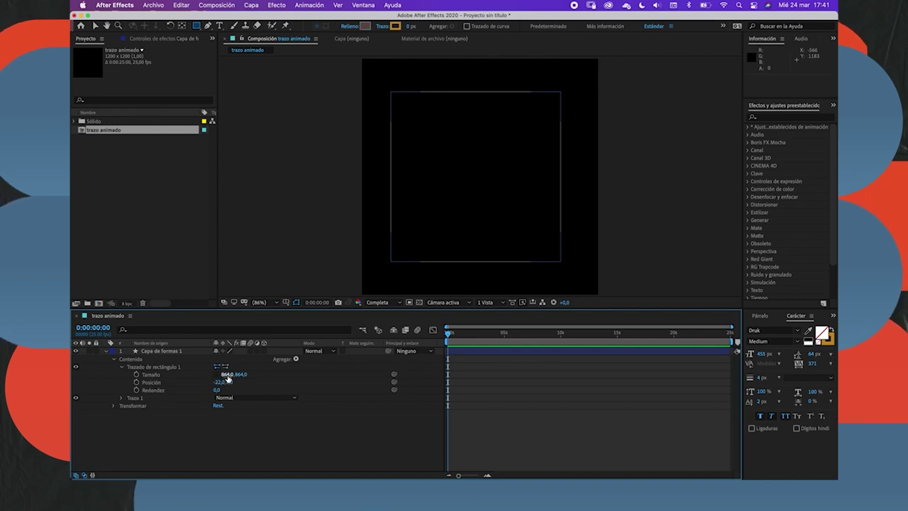
click(241, 374)
click(203, 374)
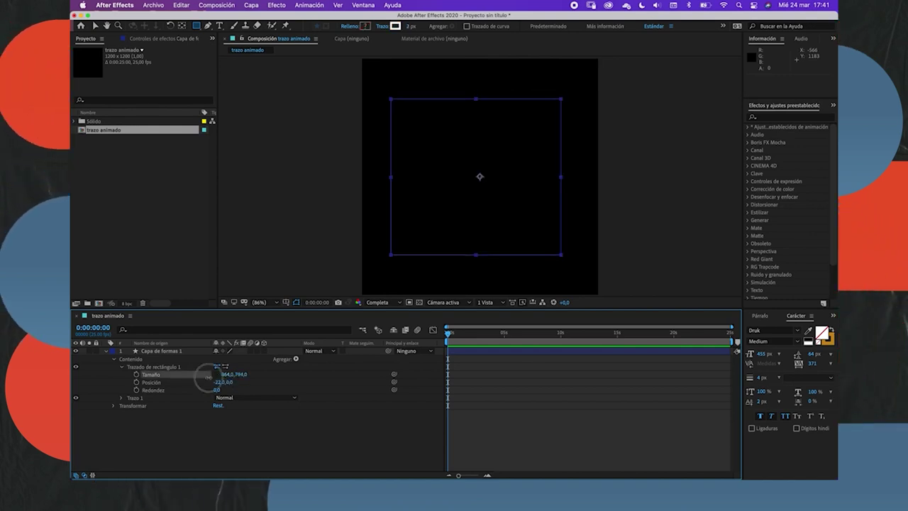
click(228, 378)
mouse_move(228, 379)
mouse_down()
mouse_move(199, 377)
mouse_move(243, 374)
mouse_move(200, 380)
mouse_move(220, 381)
mouse_up()
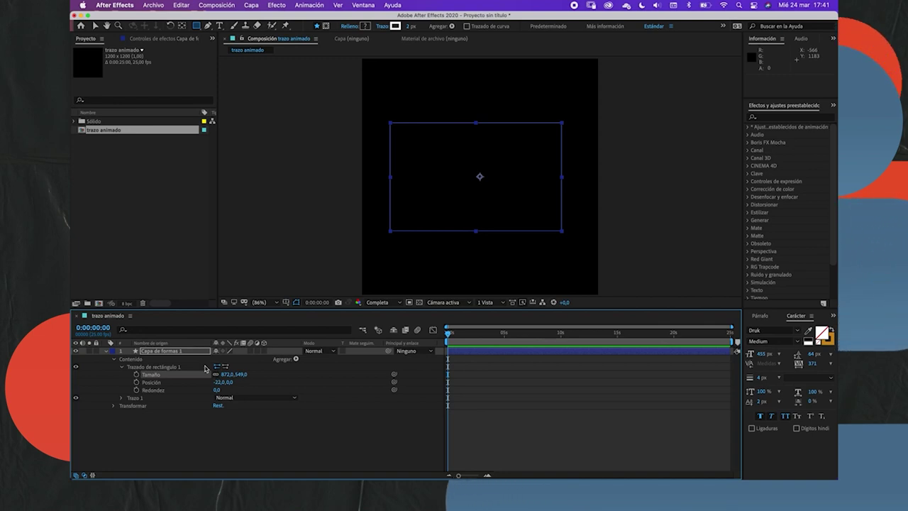
key(super+z)
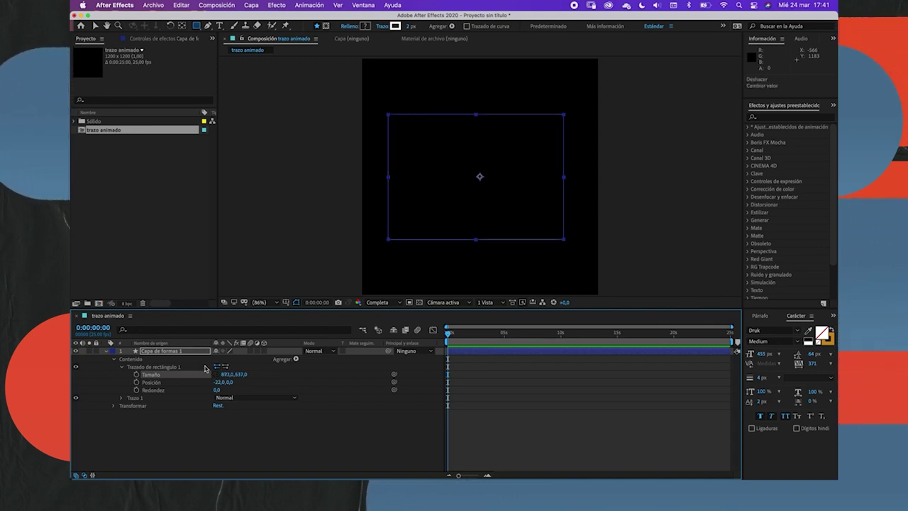
key(super+z)
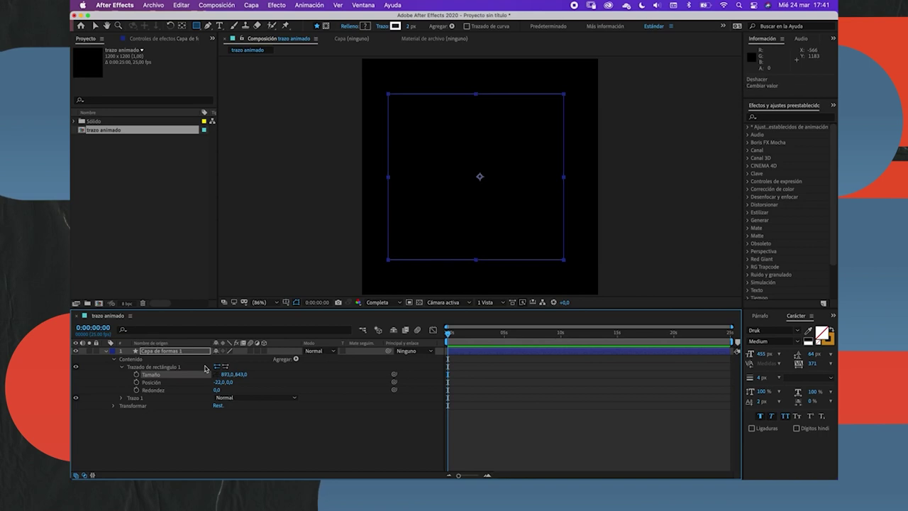
click(239, 417)
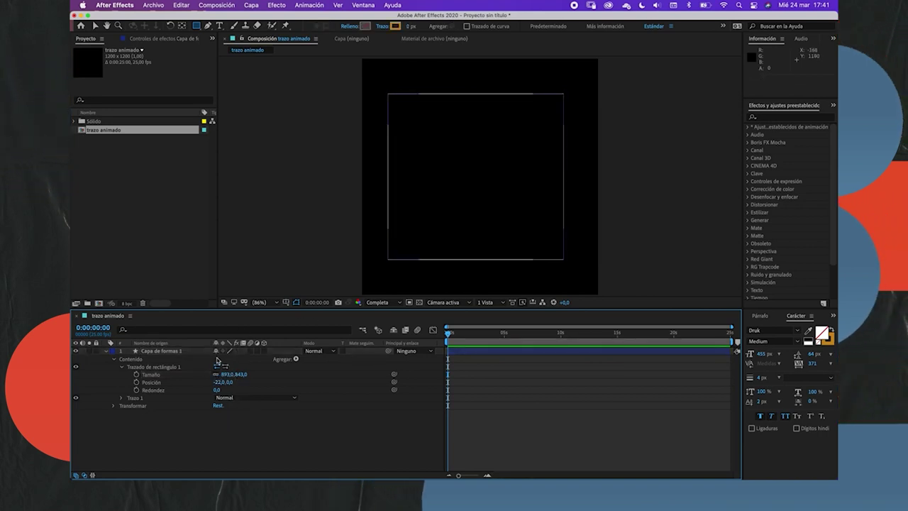
mouse_move(219, 381)
mouse_down()
mouse_move(480, 374)
mouse_move(227, 381)
mouse_move(201, 360)
mouse_up()
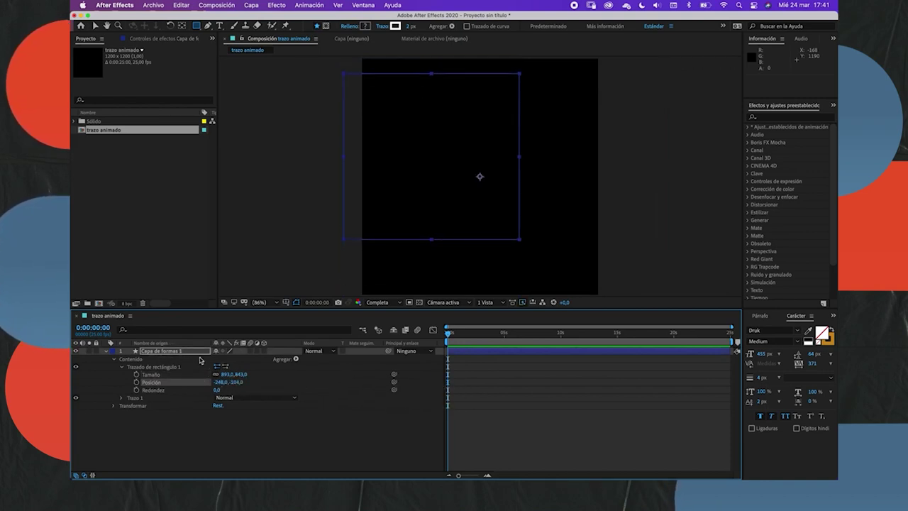
key(super+z)
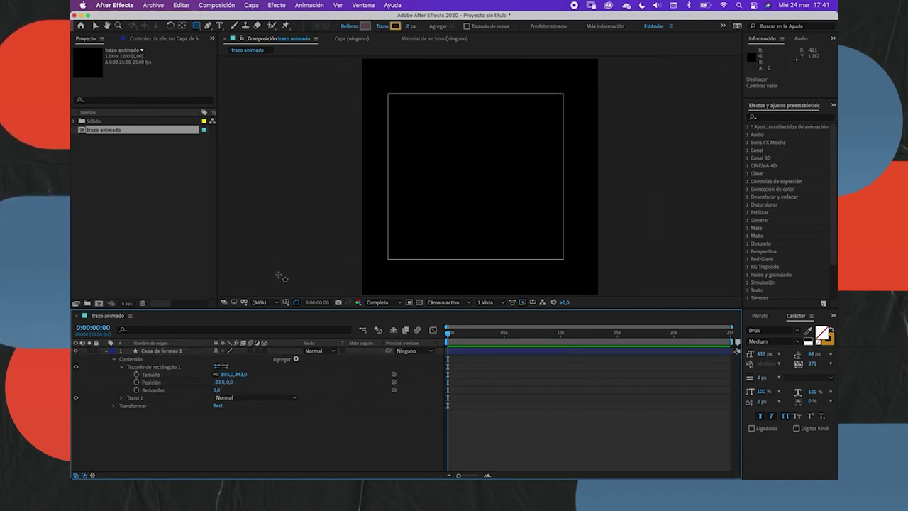
- Try rounded corners, then set Redondez to 0 for square corners
drag(216, 390, 445, 380)
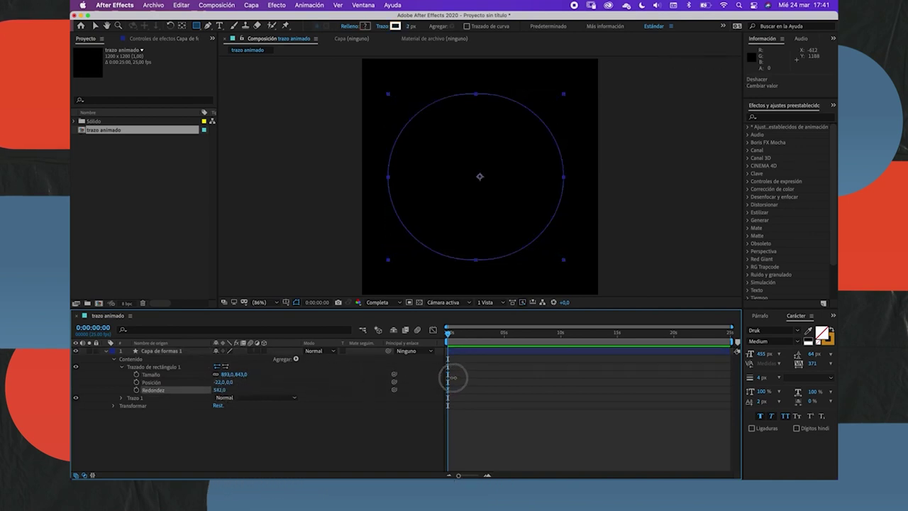
click(486, 203)
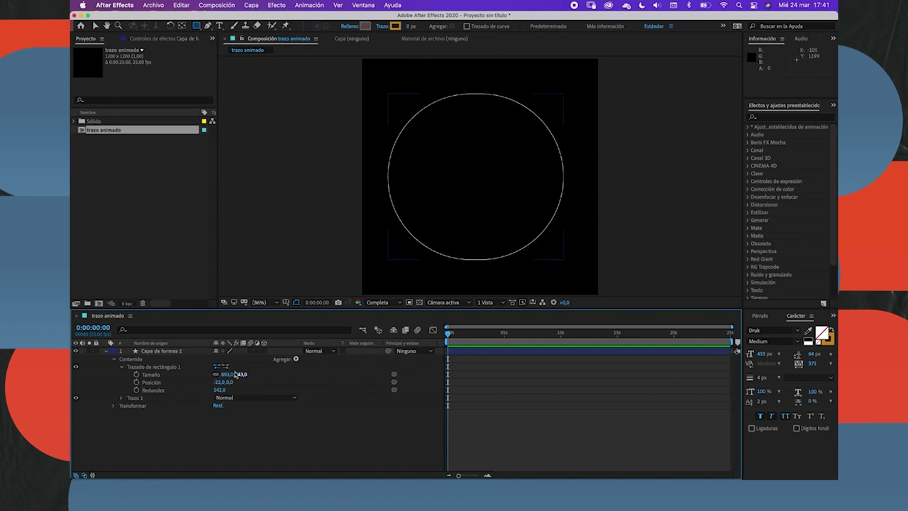
drag(222, 391, 163, 391)
click(200, 440)
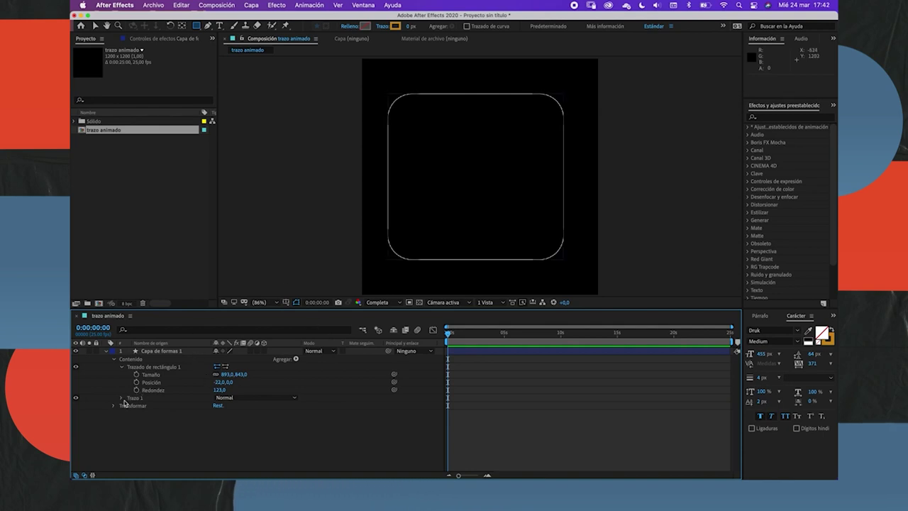
click(219, 389)
text(0)
key(Return)
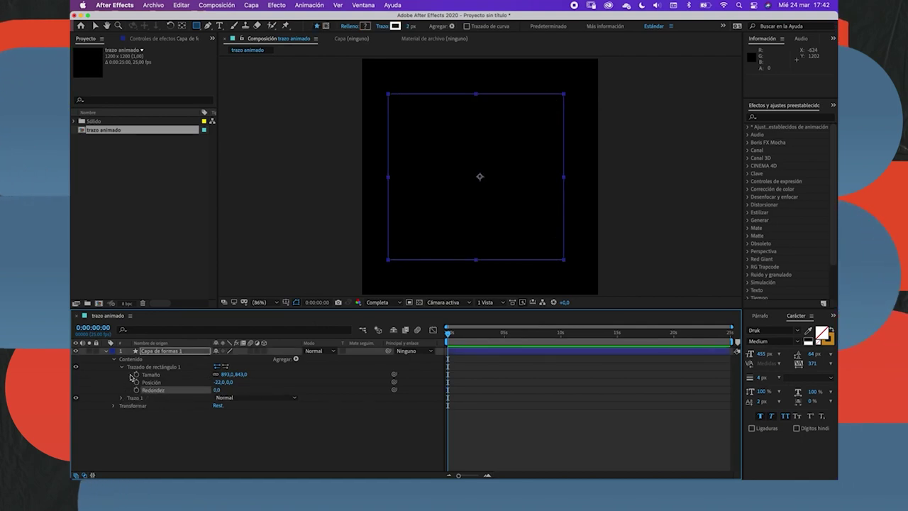
- Thicken Trazo 1's outline to a stroke width of 48
click(151, 412)
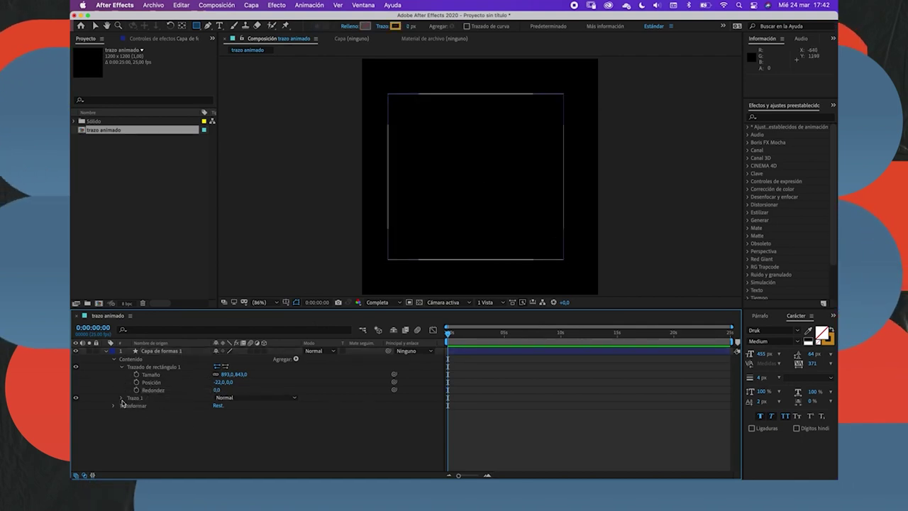
click(122, 398)
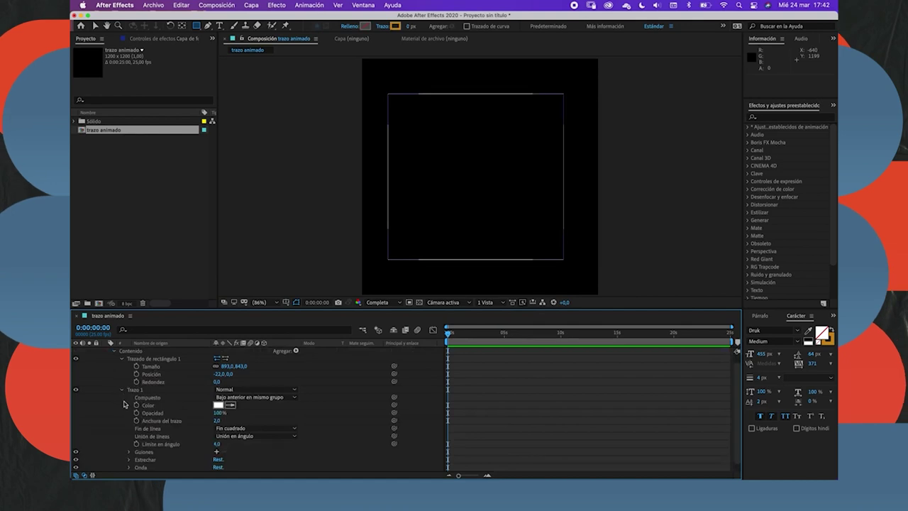
click(122, 358)
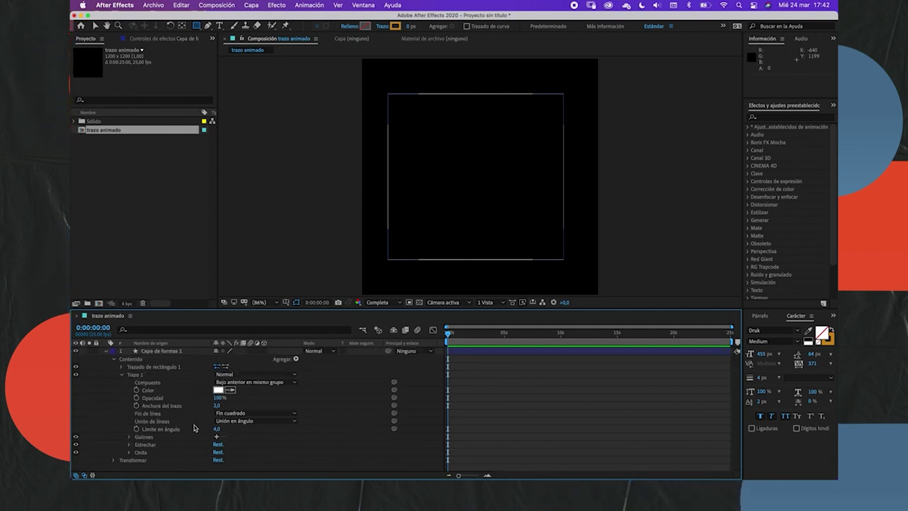
mouse_move(217, 406)
mouse_down()
mouse_move(224, 410)
mouse_move(198, 405)
mouse_up()
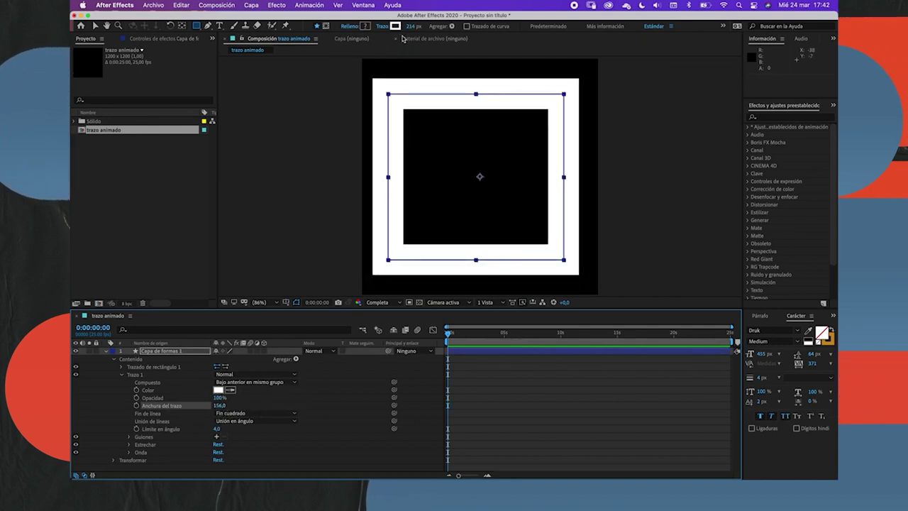
drag(410, 26, 347, 46)
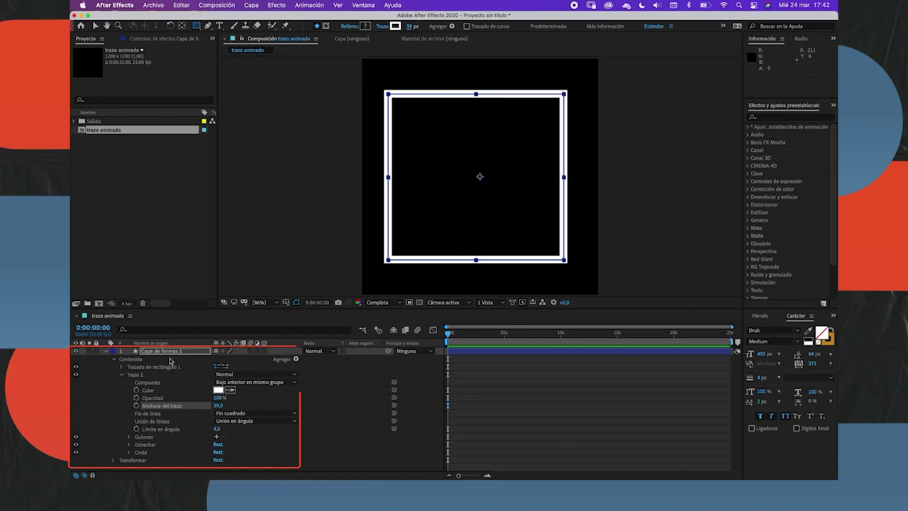
drag(218, 405, 226, 406)
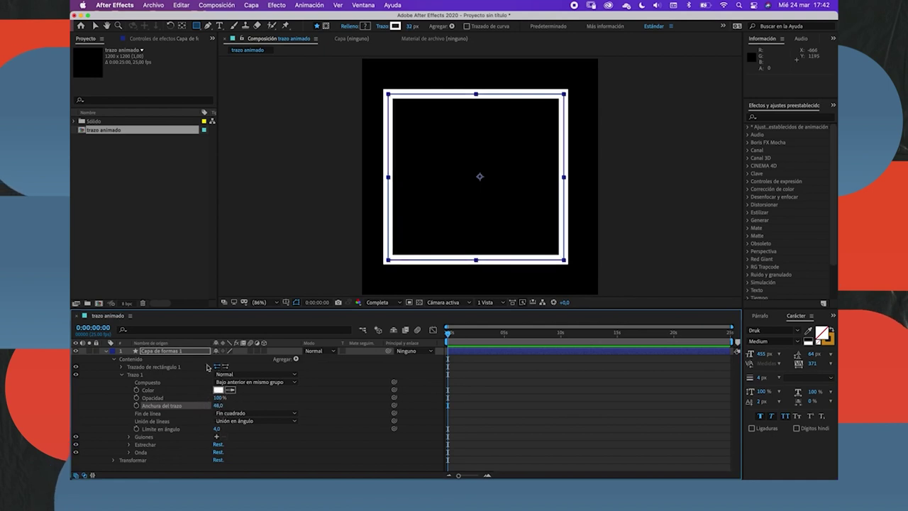
- Change the stroke colour from white to golden yellow FFBA00
click(219, 390)
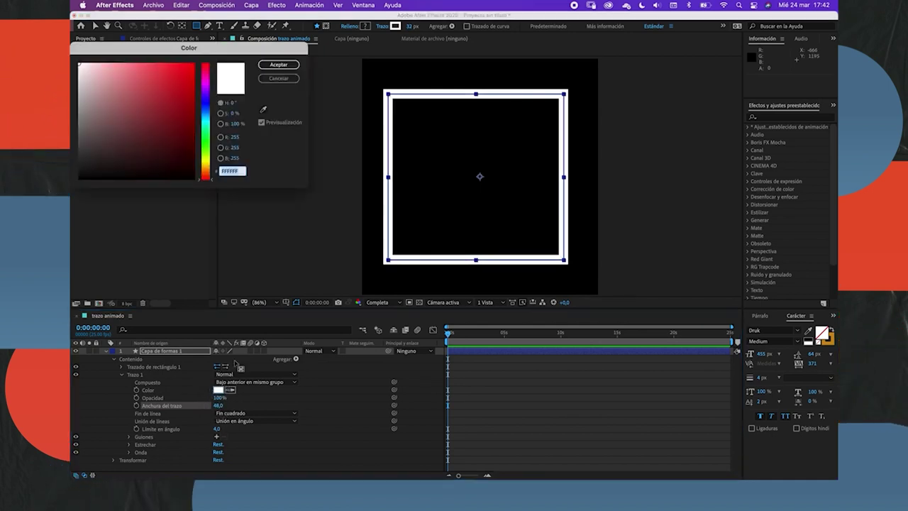
drag(211, 110, 208, 165)
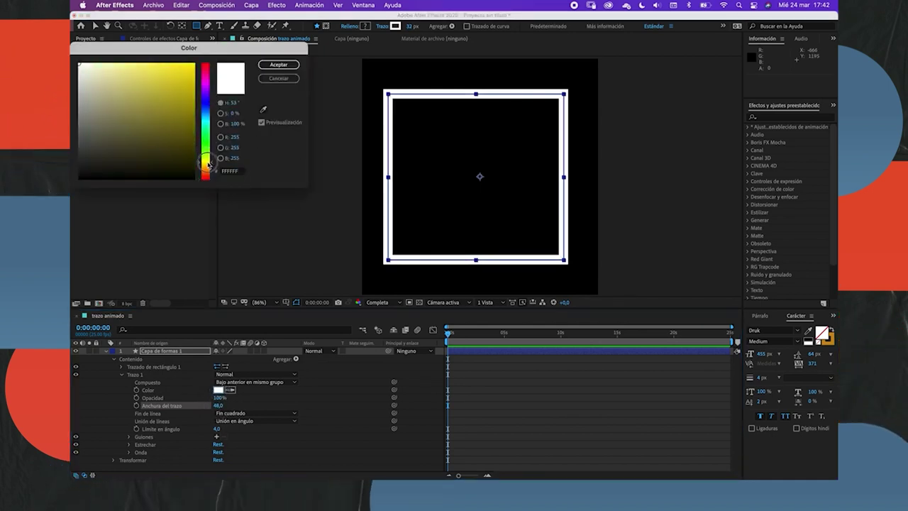
drag(186, 82, 194, 63)
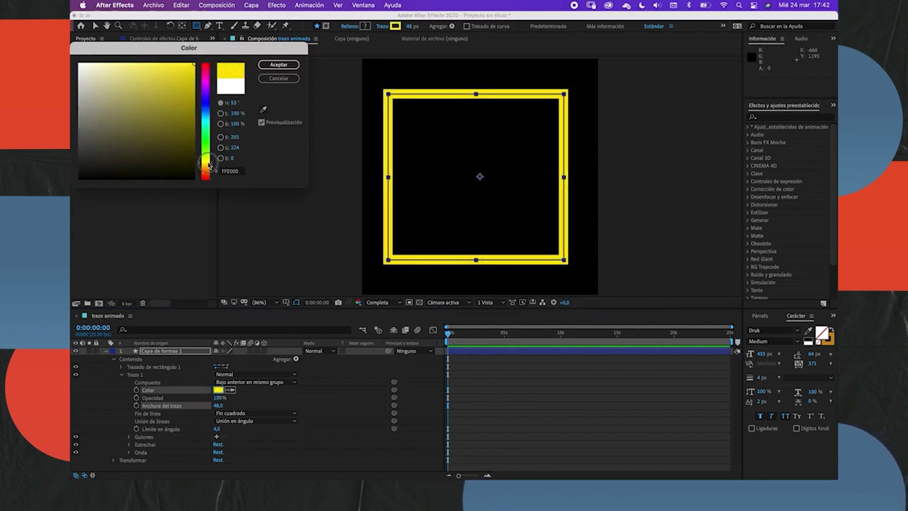
drag(209, 165, 209, 166)
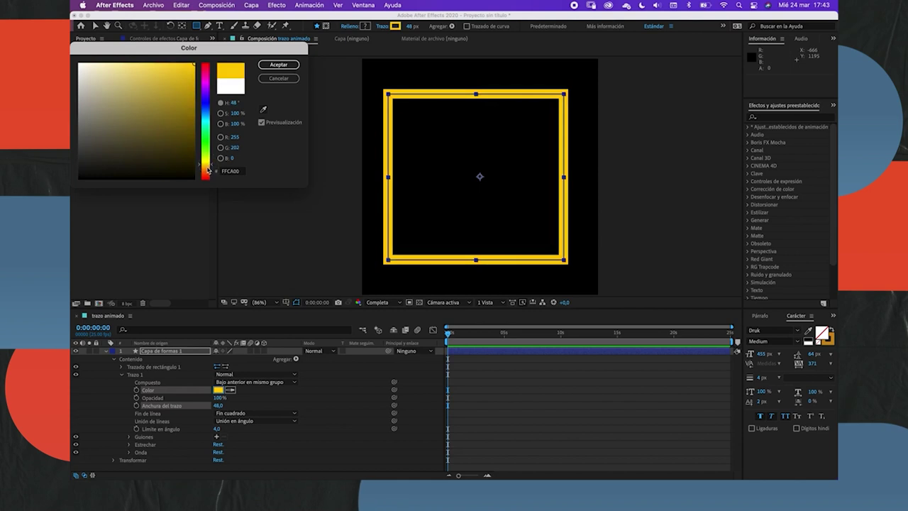
drag(209, 166, 208, 168)
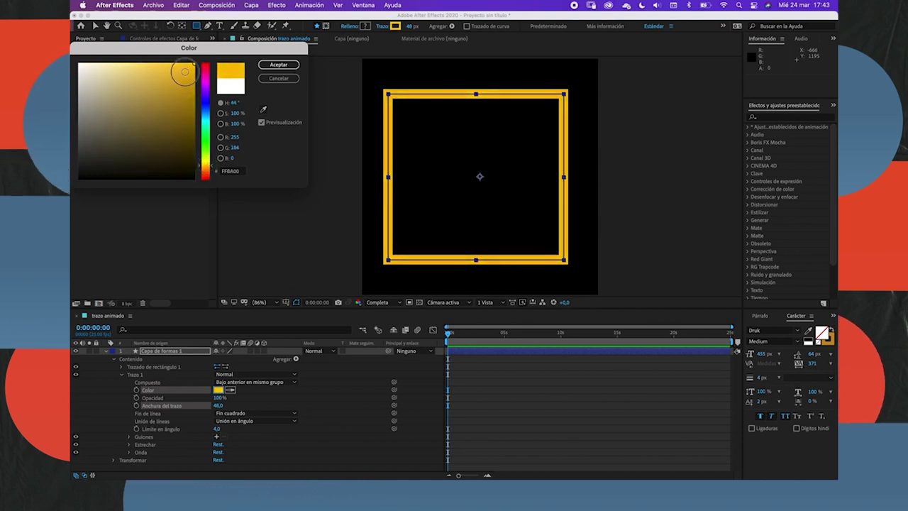
click(186, 75)
click(278, 65)
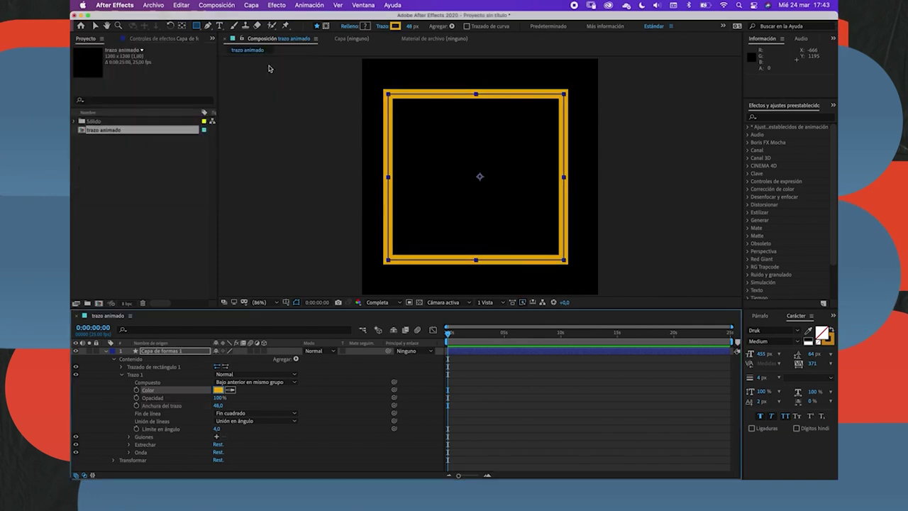
click(333, 370)
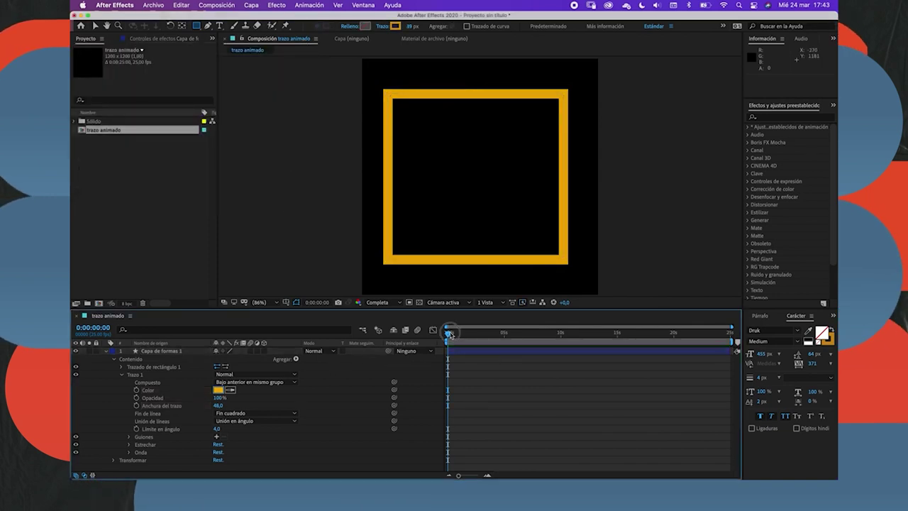
click(488, 332)
key(Home)
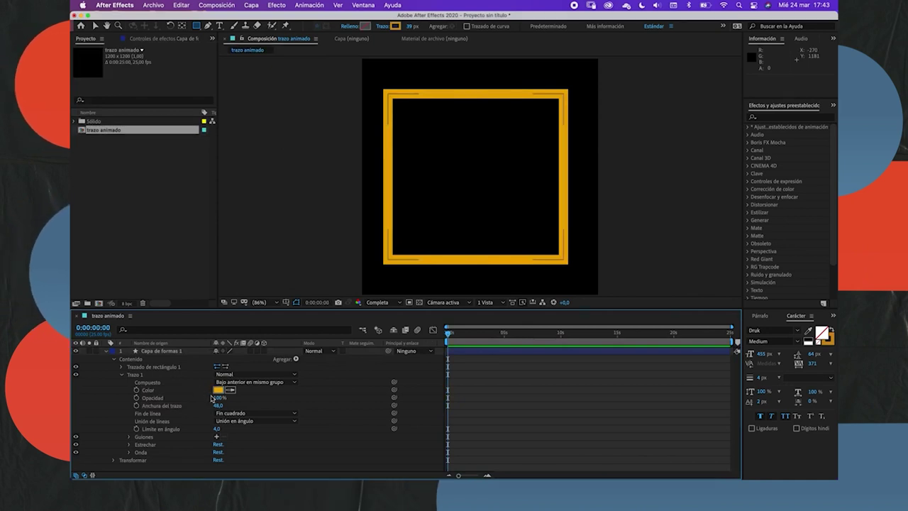
drag(219, 399, 234, 399)
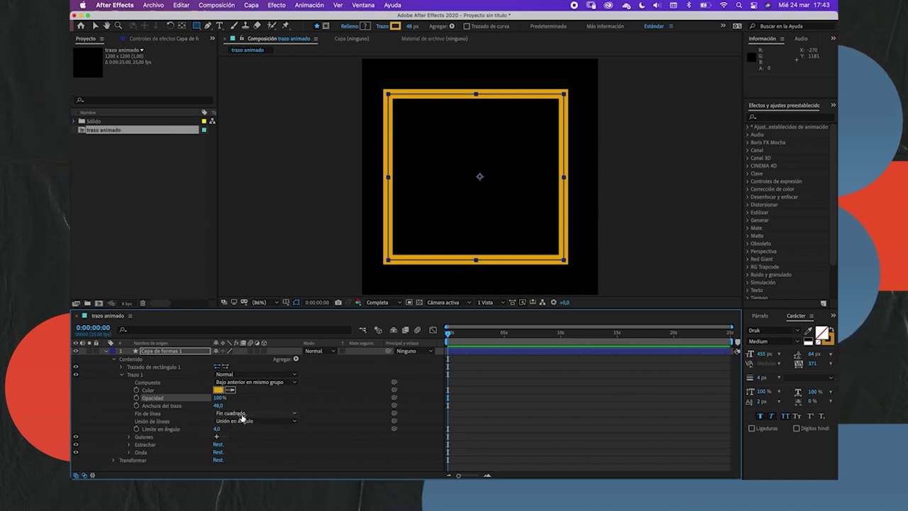
click(245, 413)
click(253, 412)
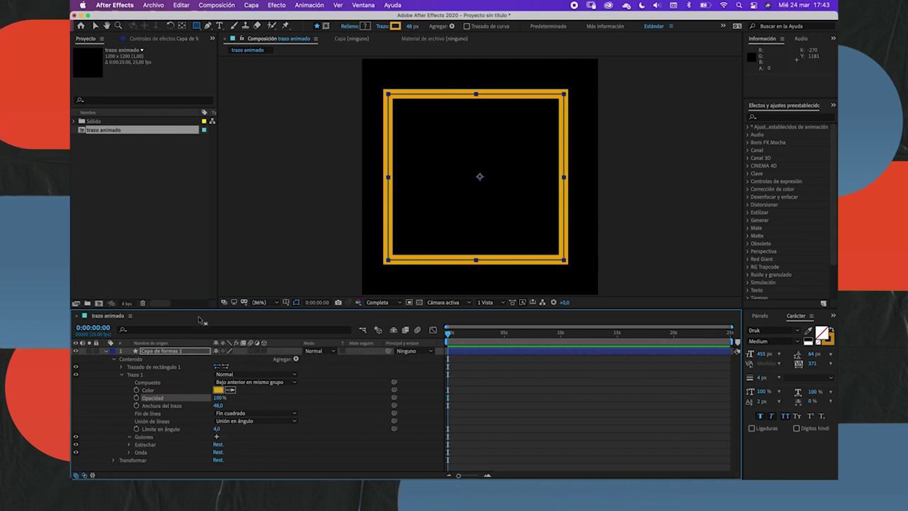
drag(200, 309, 201, 304)
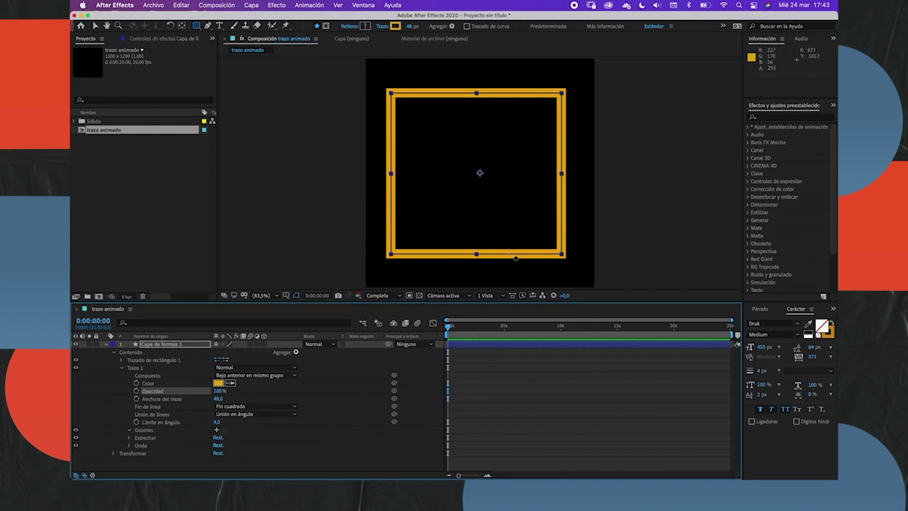
- Add dashes of length 53, thin the stroke to 12, and offset the dashes by -215
click(217, 431)
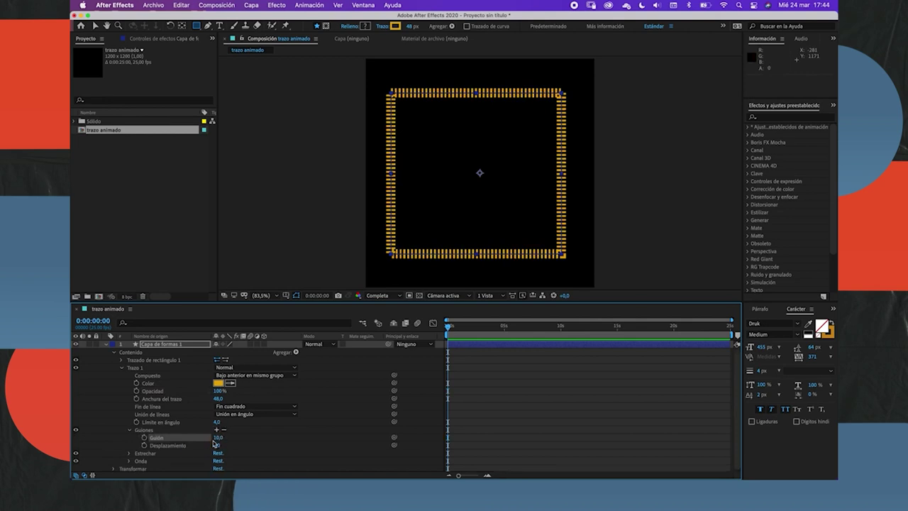
mouse_move(219, 439)
mouse_down()
mouse_move(315, 433)
mouse_move(181, 441)
mouse_up()
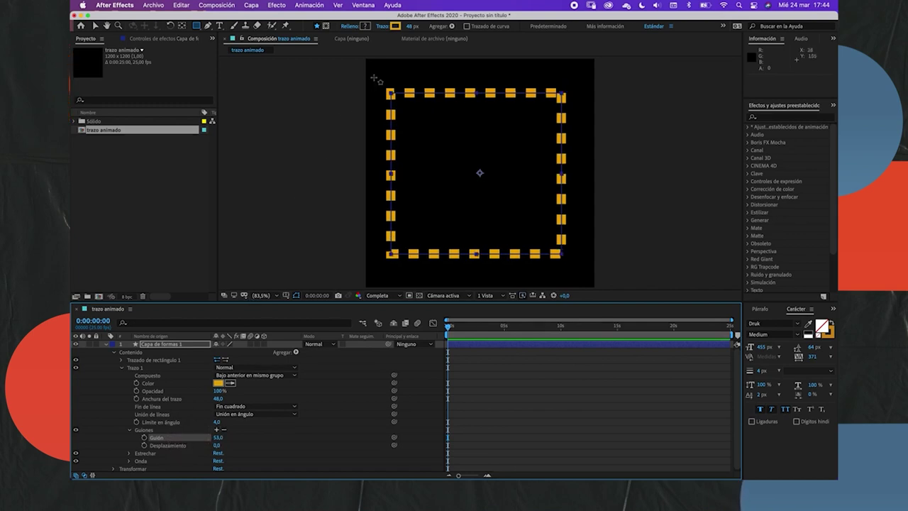
drag(409, 32, 403, 31)
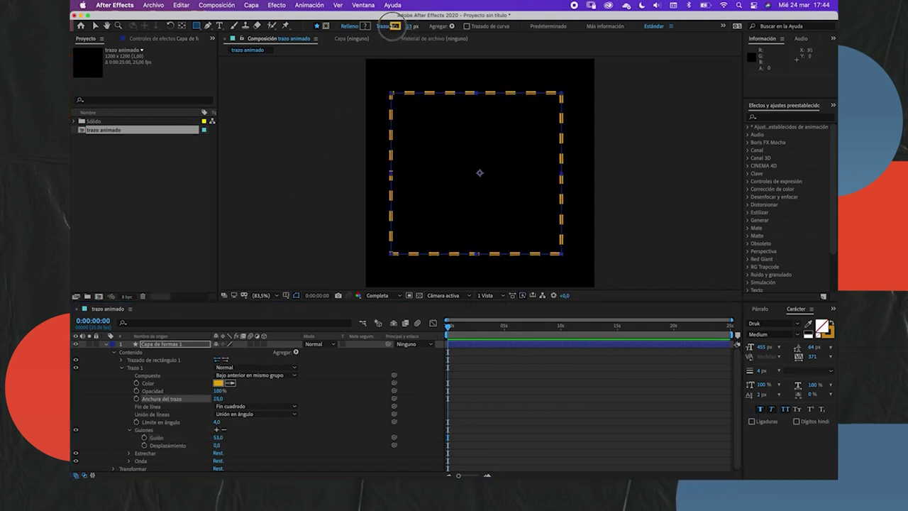
click(246, 400)
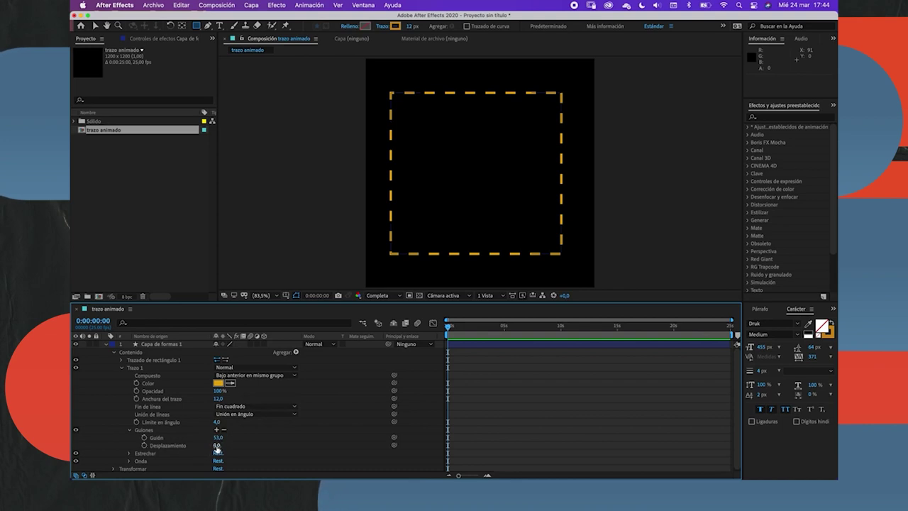
mouse_move(217, 445)
mouse_down()
mouse_move(564, 410)
mouse_move(121, 441)
mouse_up()
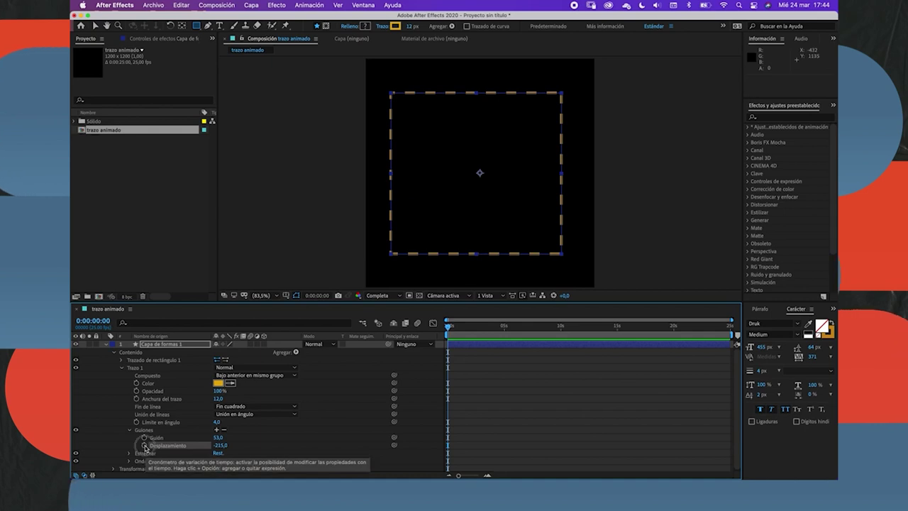
- Trial-animate the dash offset up to 1398 at 5 s, preview it, then remove the keyframes
click(145, 446)
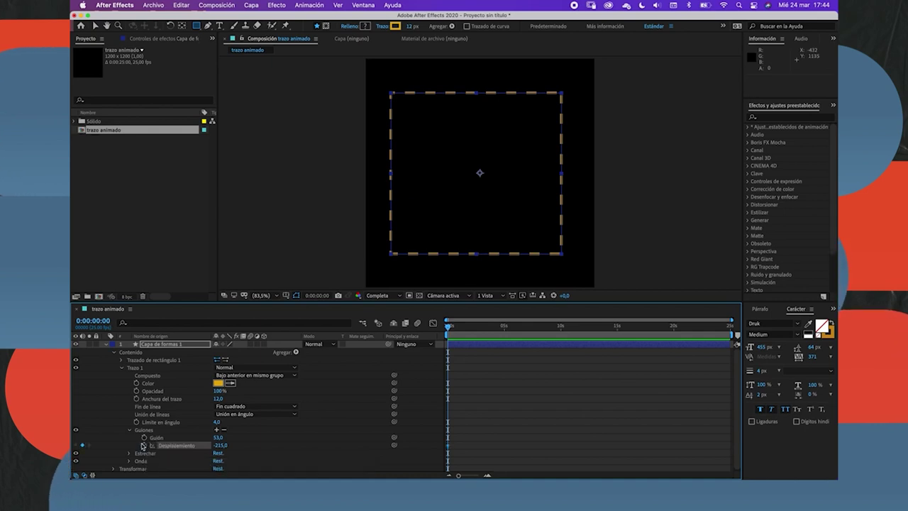
click(504, 329)
mouse_move(224, 445)
mouse_down()
mouse_move(248, 425)
mouse_move(546, 435)
mouse_up()
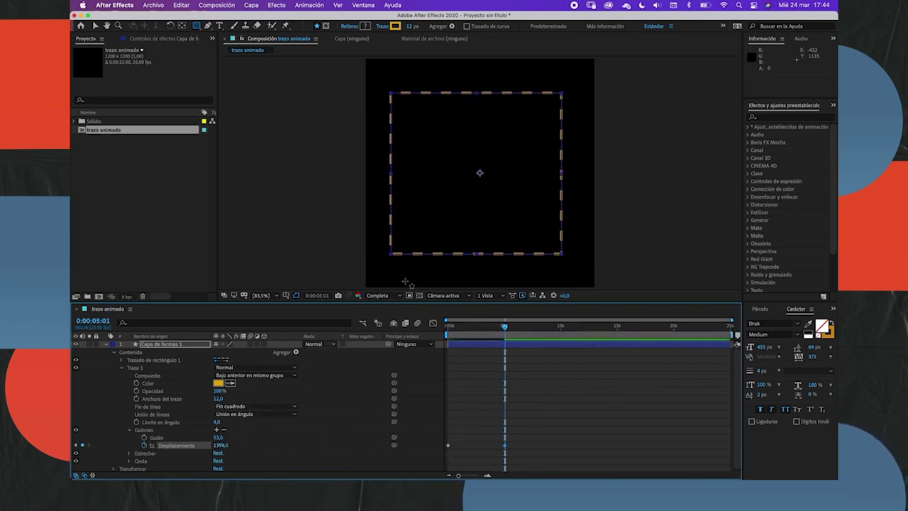
drag(464, 328, 430, 339)
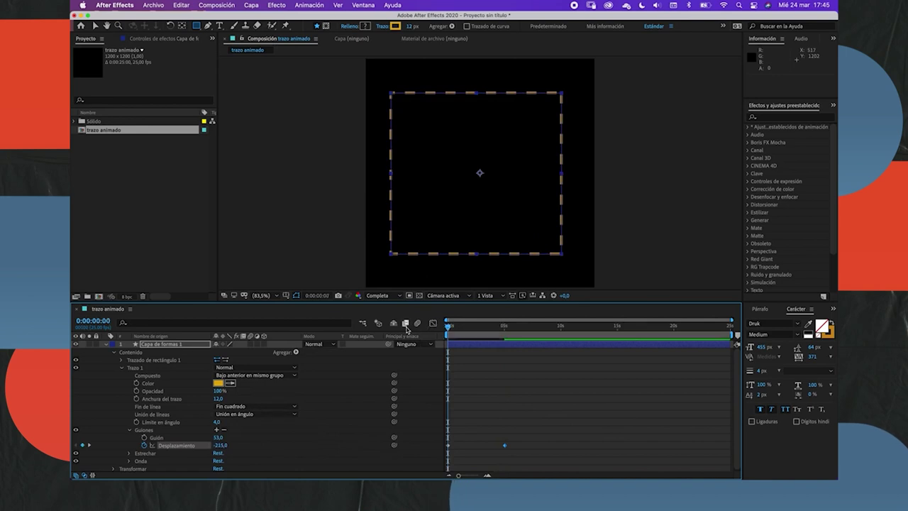
key(space)
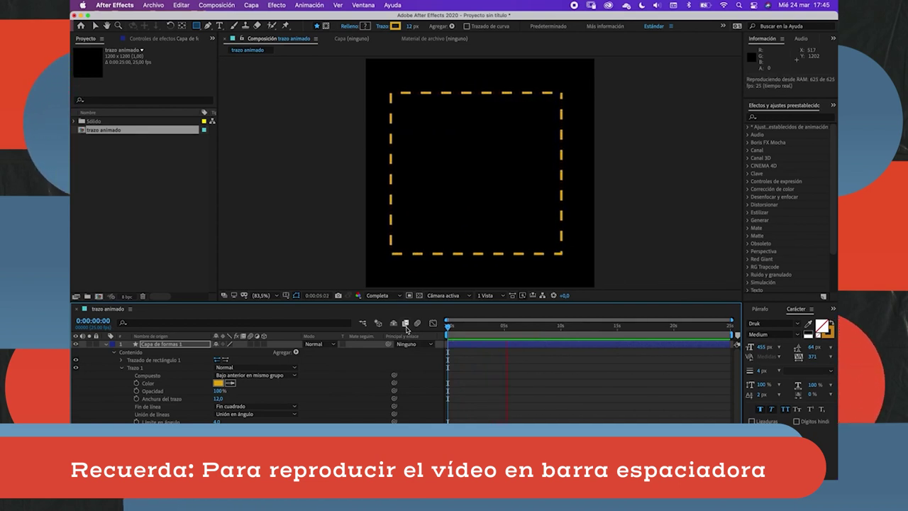
key(space)
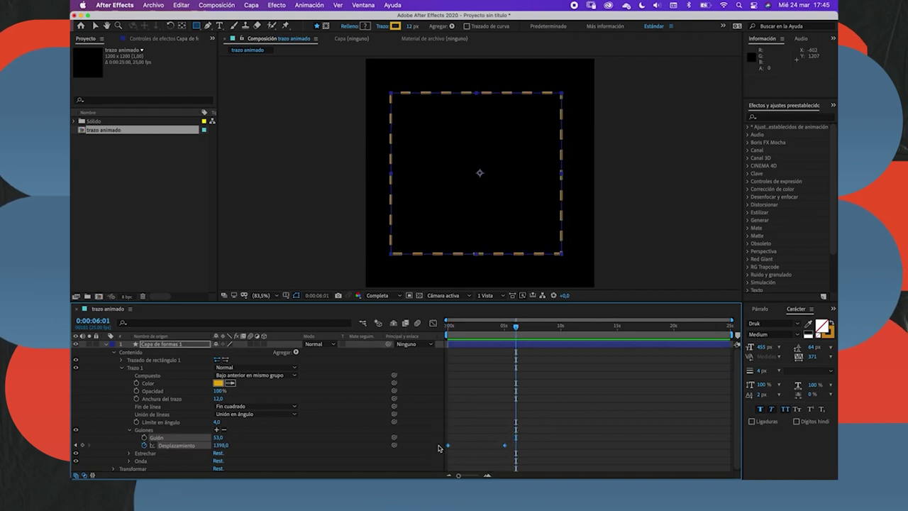
click(144, 444)
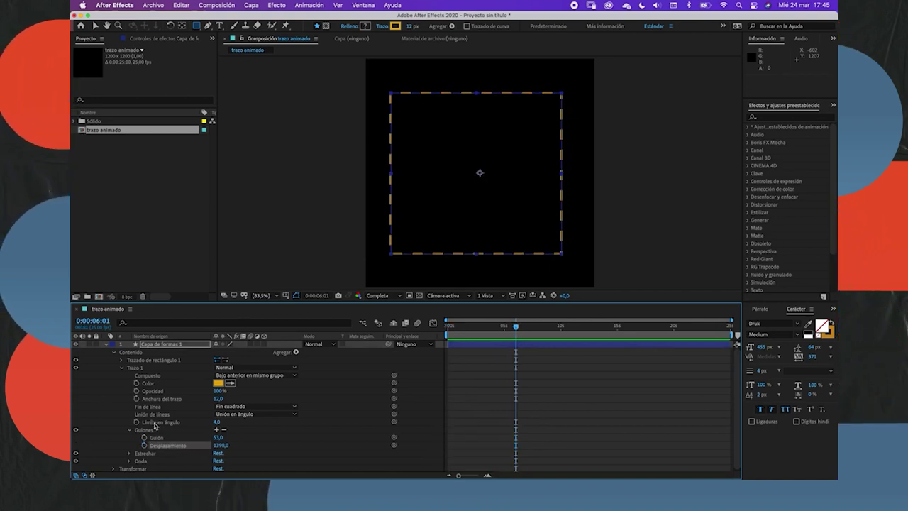
click(129, 429)
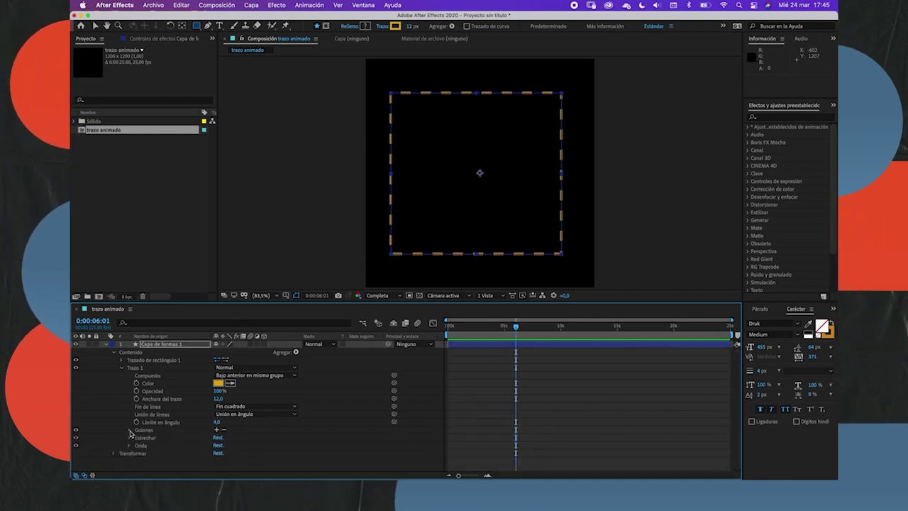
click(140, 439)
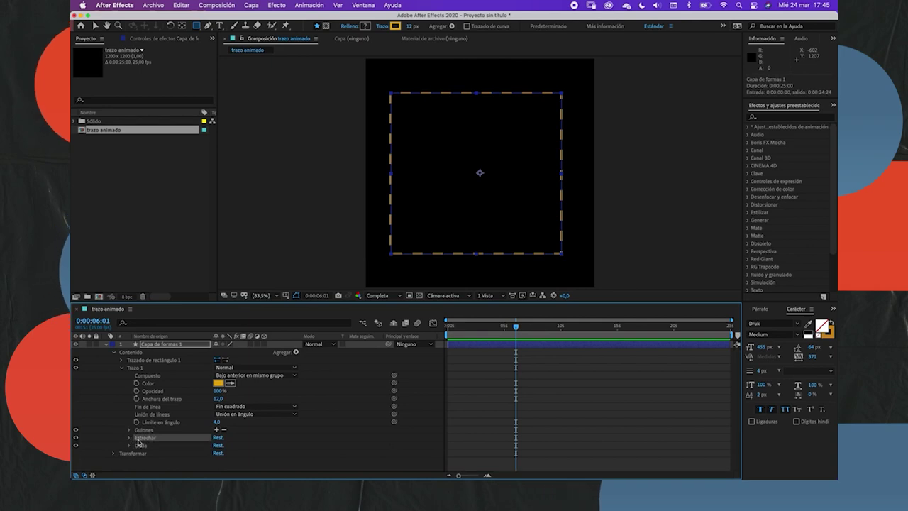
click(129, 438)
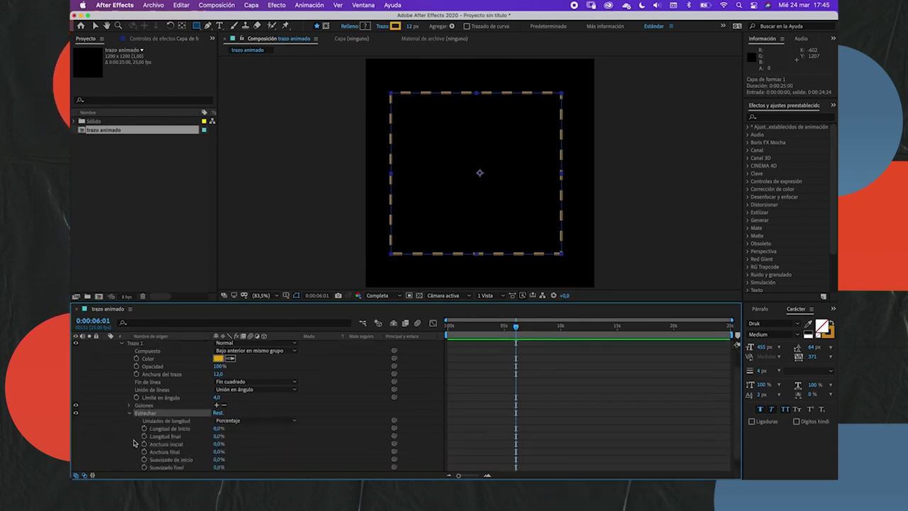
click(130, 413)
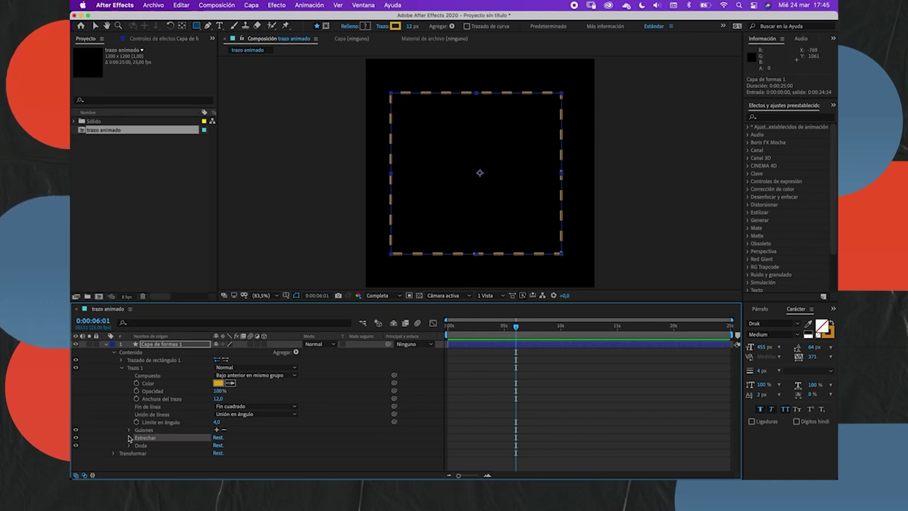
click(130, 437)
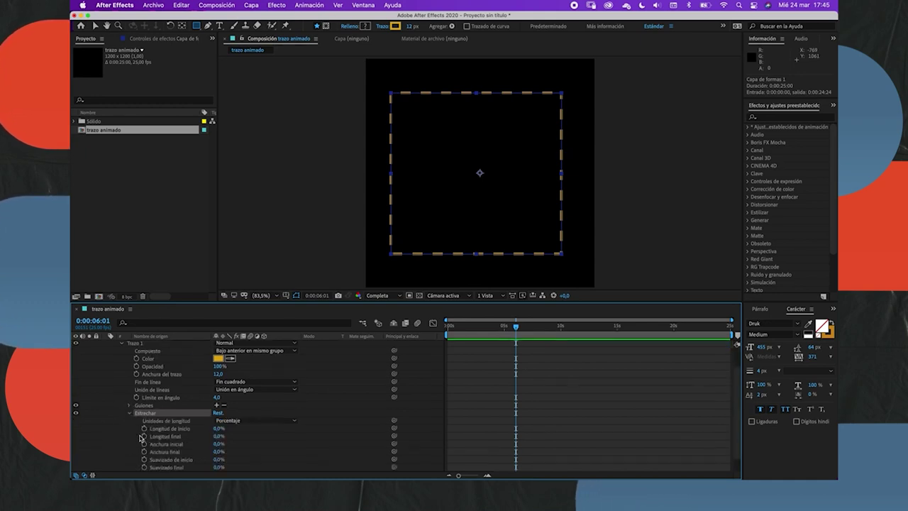
drag(218, 430, 266, 426)
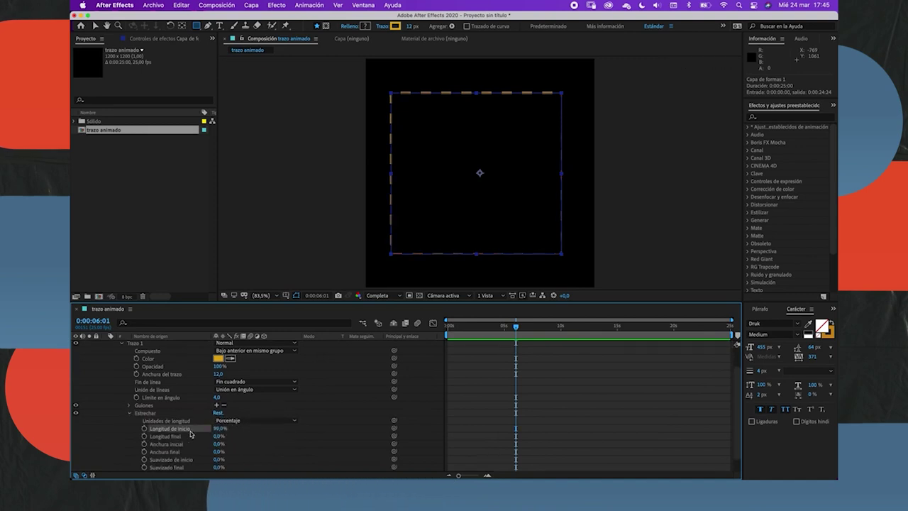
click(258, 432)
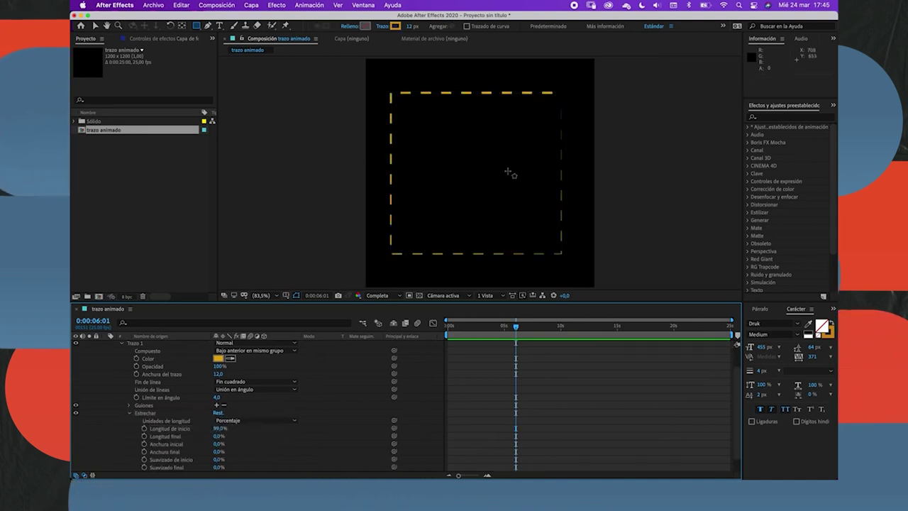
drag(220, 429, 239, 429)
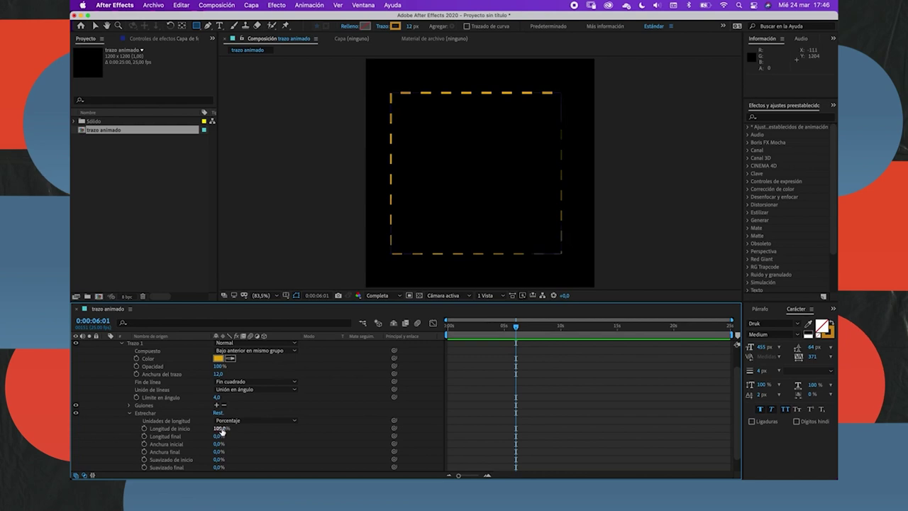
drag(221, 428, 138, 428)
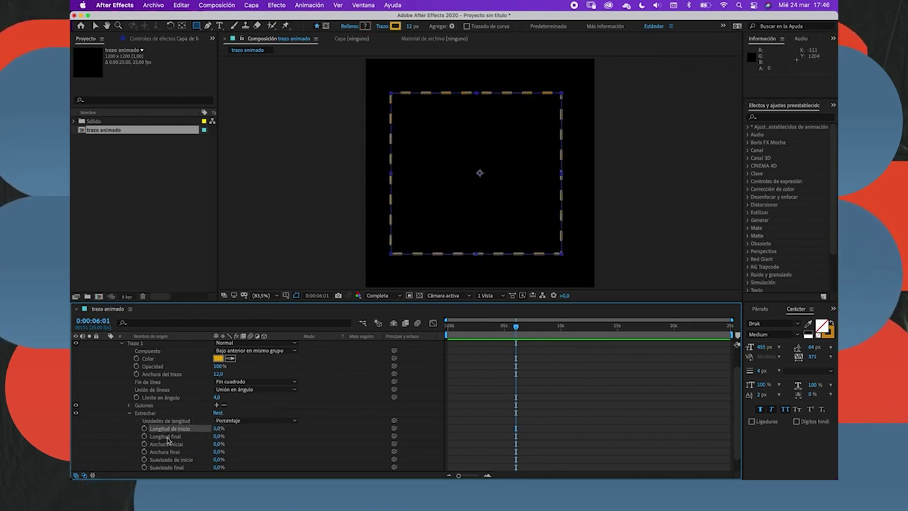
click(219, 437)
drag(220, 437, 354, 430)
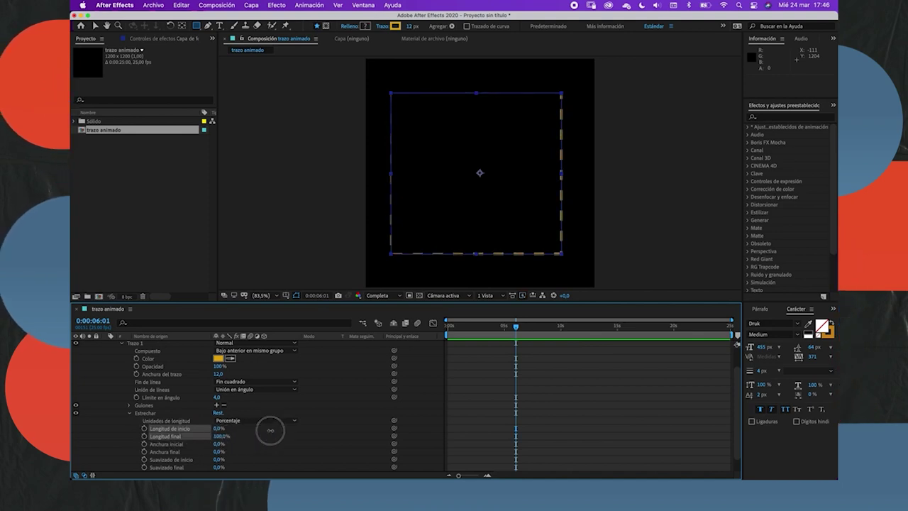
click(548, 115)
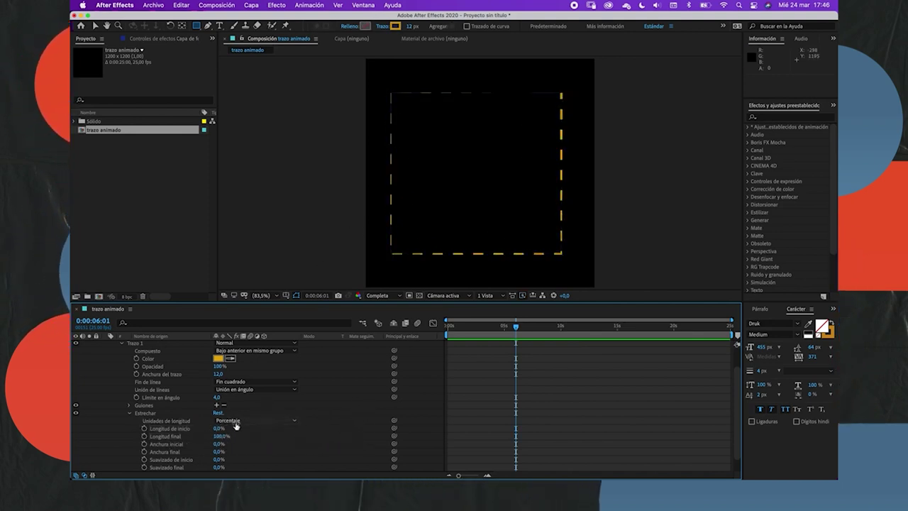
key(ctrl+z)
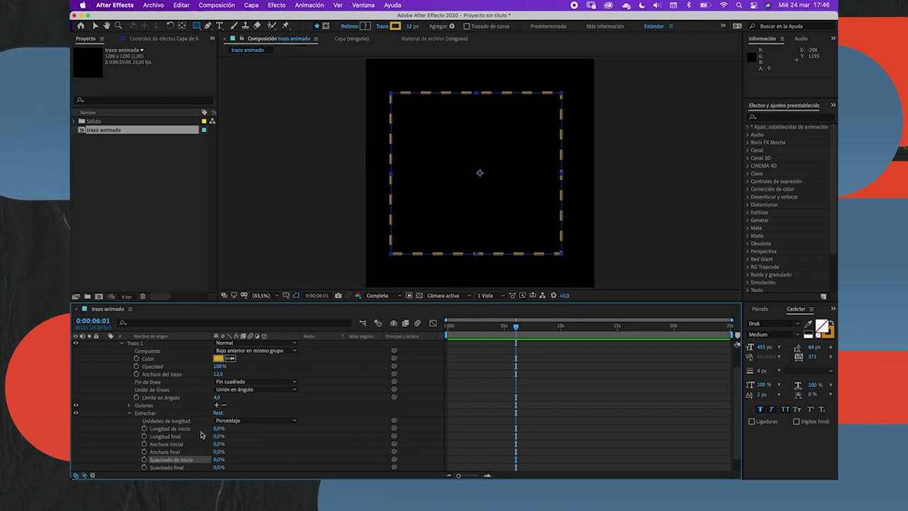
key(ctrl+z)
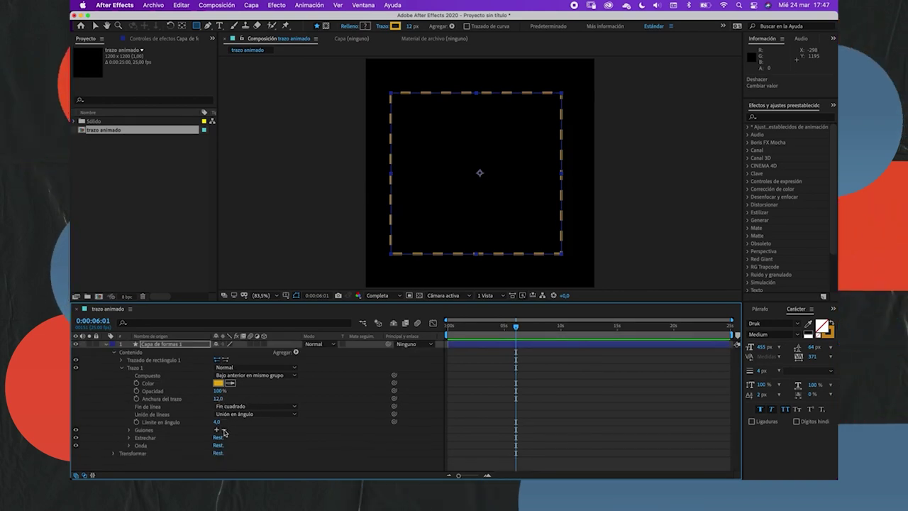
- Remove the dashes for a solid stroke and set the stroke width to 40
click(223, 430)
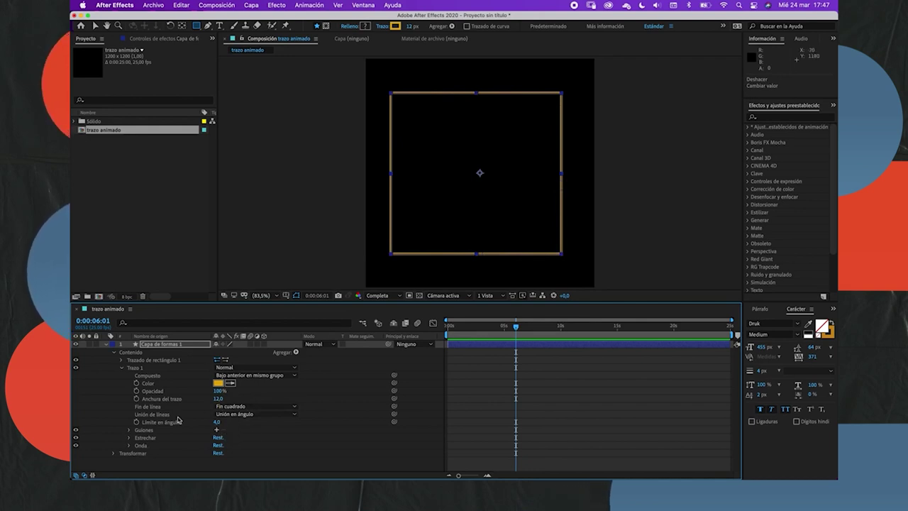
drag(412, 26, 406, 32)
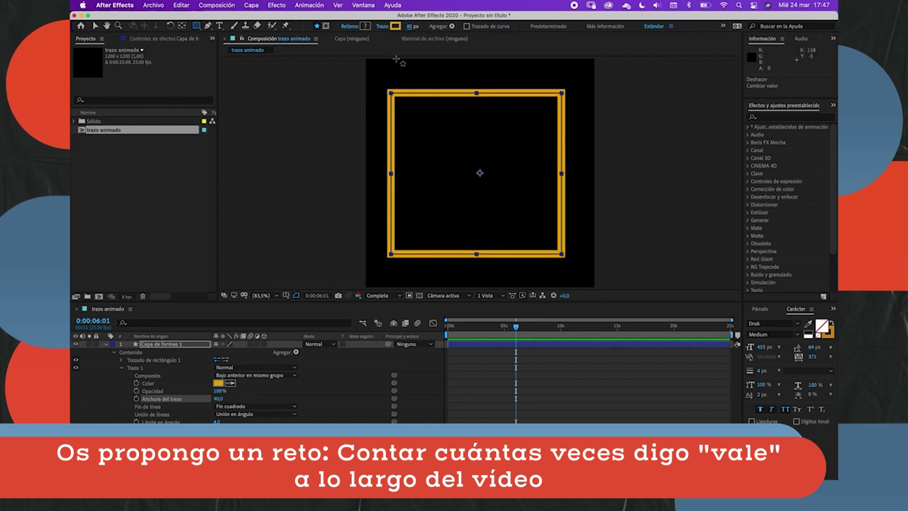
scroll(131, 447, down, 1)
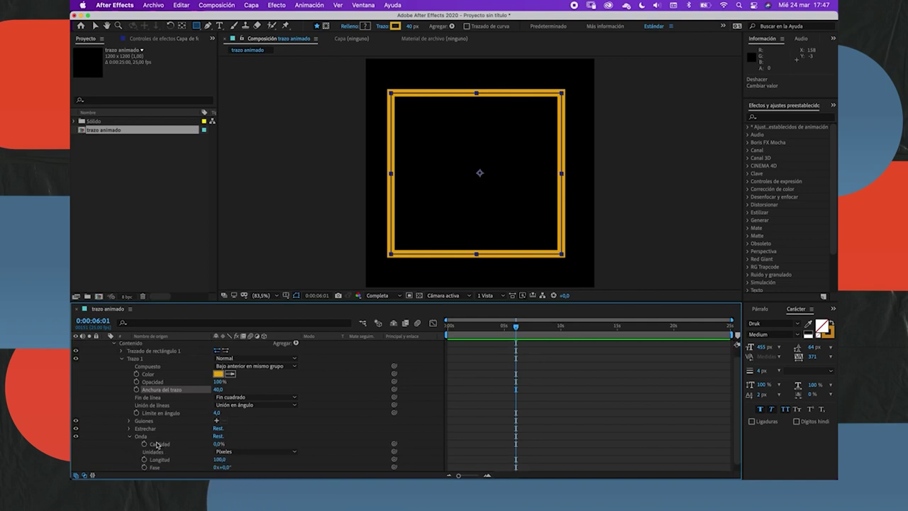
- Make the stroke wavy with Onda amount 42%, length 235 and phase 0x+234°
drag(217, 444, 230, 441)
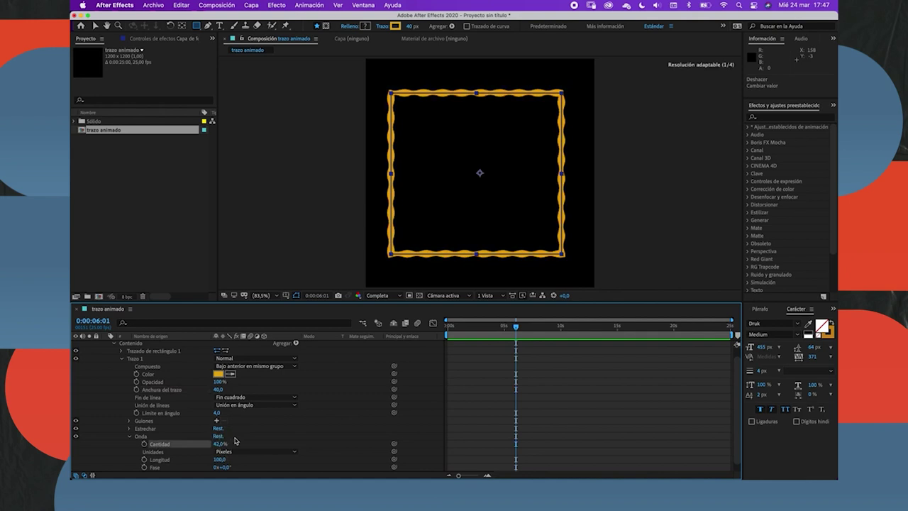
drag(484, 329, 489, 328)
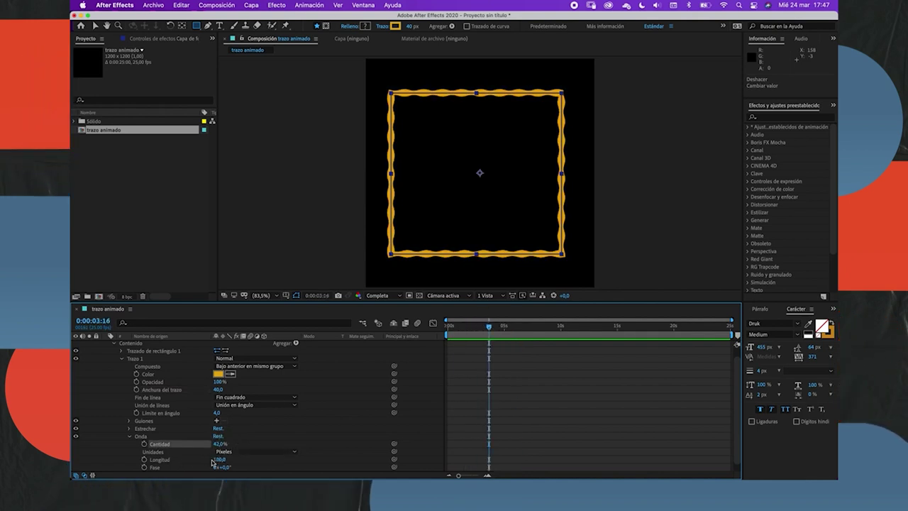
drag(219, 461, 195, 462)
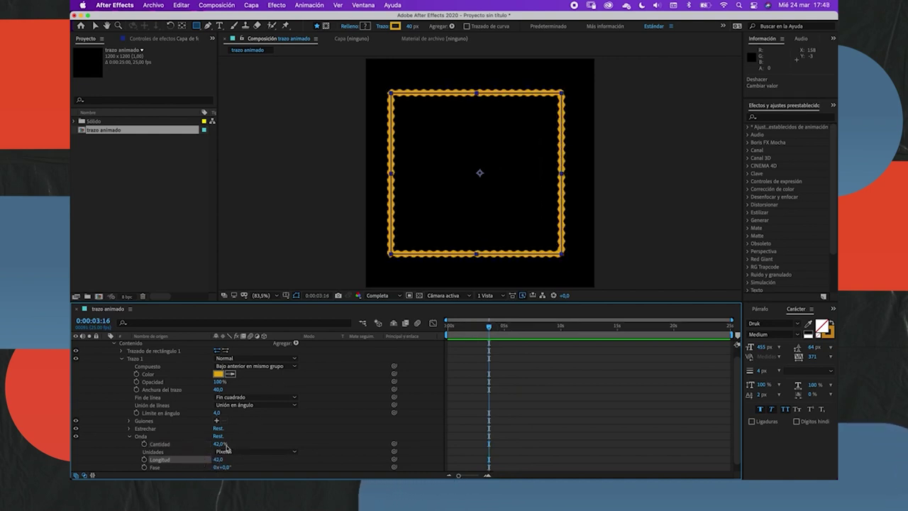
drag(219, 460, 296, 451)
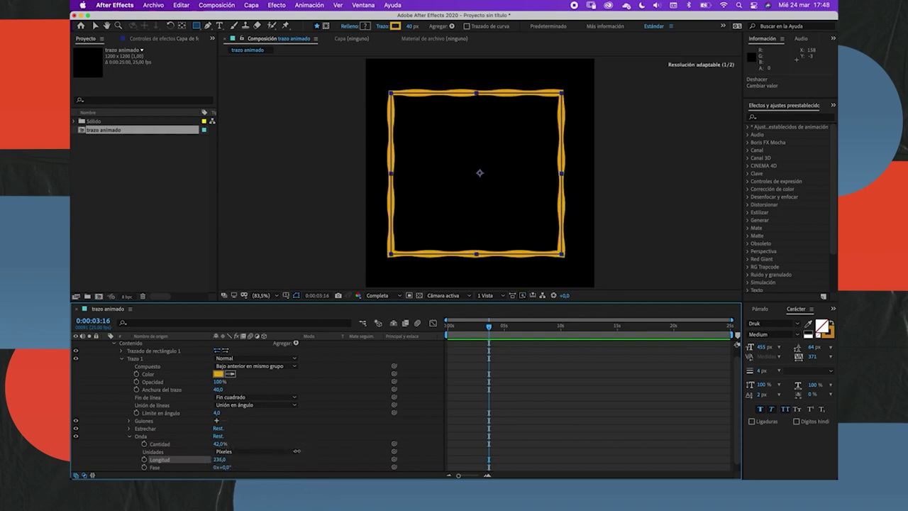
click(449, 333)
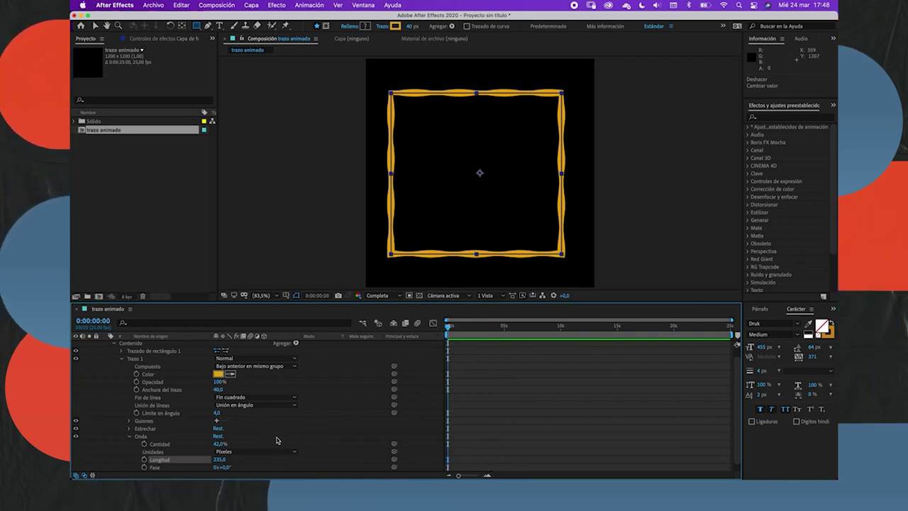
drag(221, 467, 240, 460)
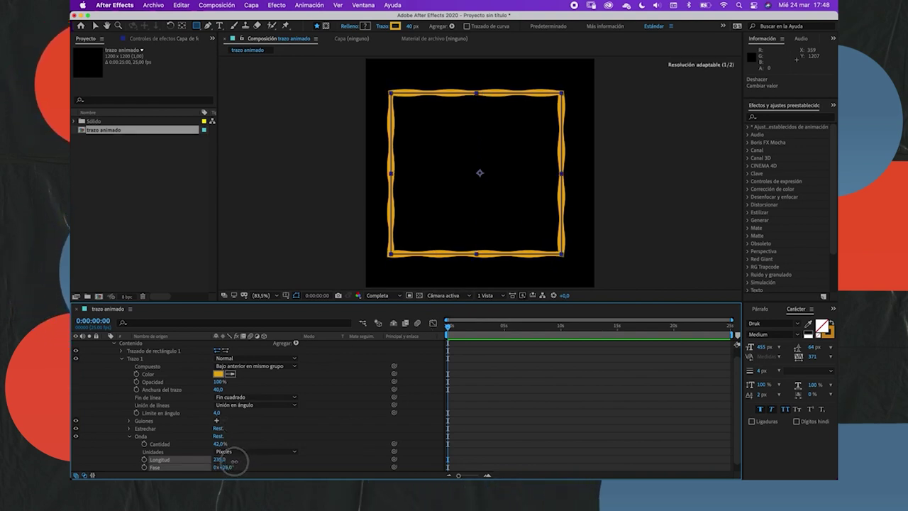
mouse_move(240, 460)
mouse_down()
mouse_move(232, 461)
mouse_move(314, 449)
mouse_up()
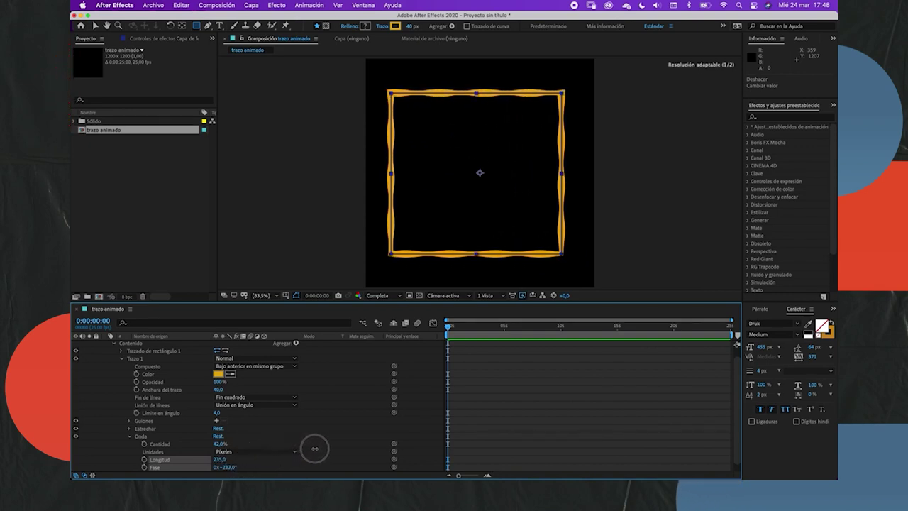
- Keyframe the wave phase from 0x+234° at 0 s to 0x+273° at 5 s and preview
click(145, 468)
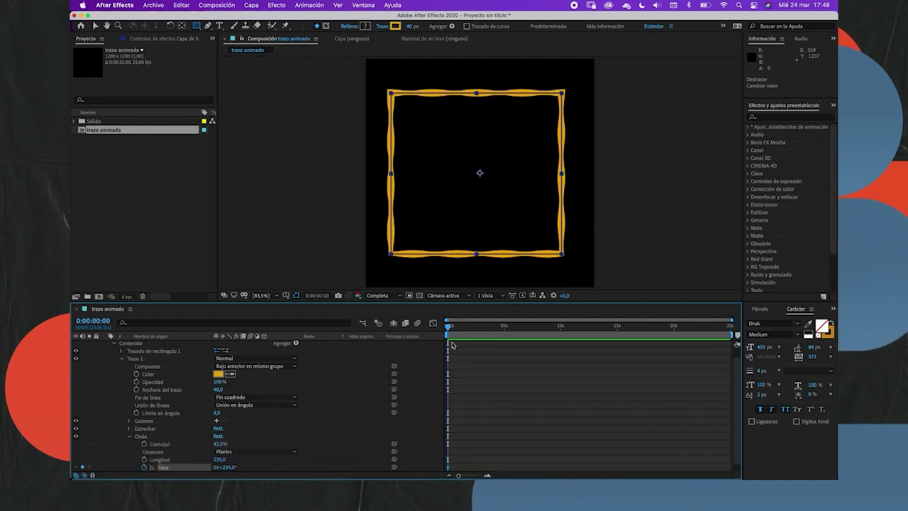
click(504, 328)
drag(226, 468, 281, 456)
key(Home)
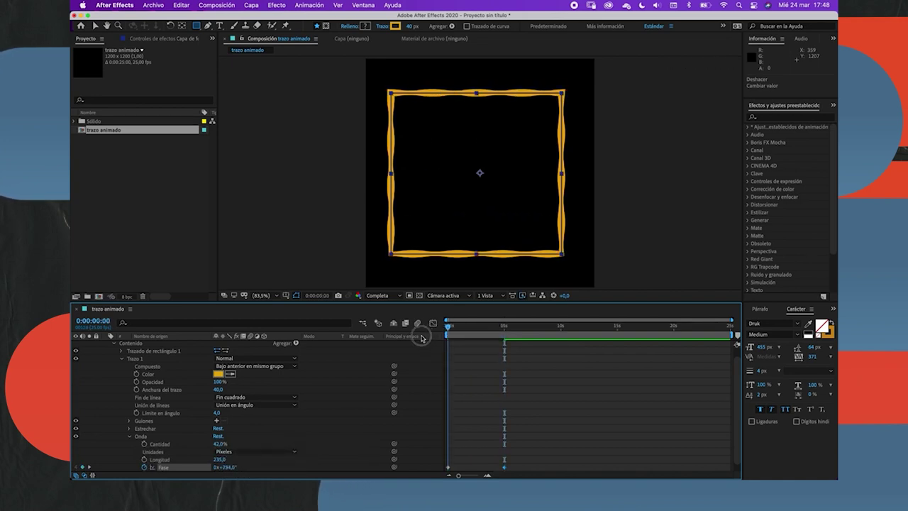
key(space)
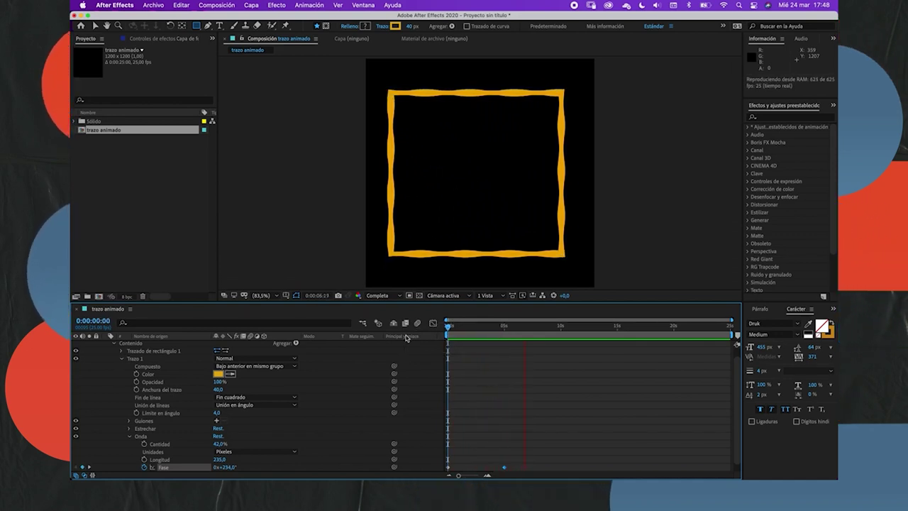
key(space)
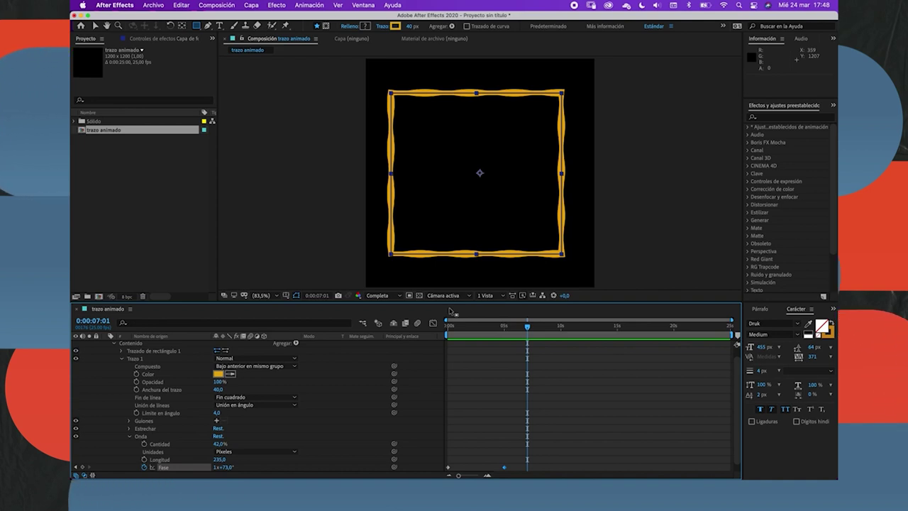
- Set the Onda amount to 0% so the stroke is straight again
scroll(171, 440, down, 1)
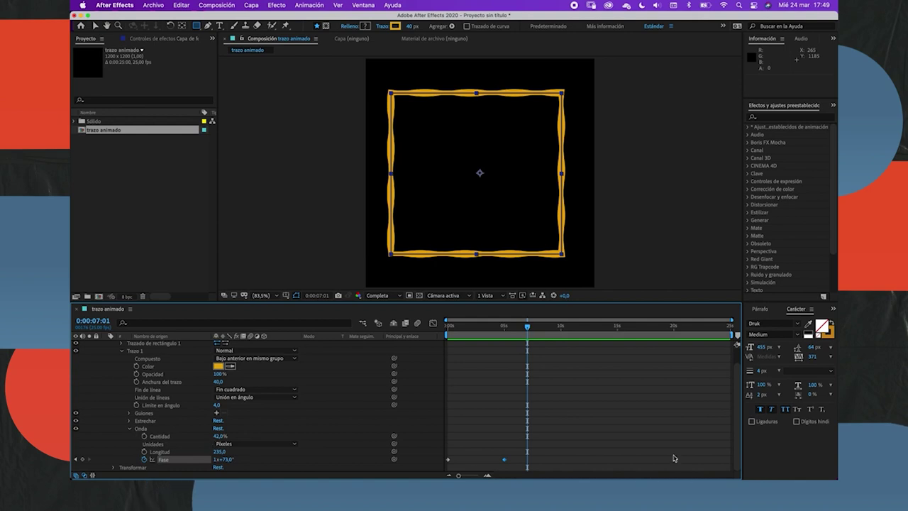
drag(218, 435, 183, 435)
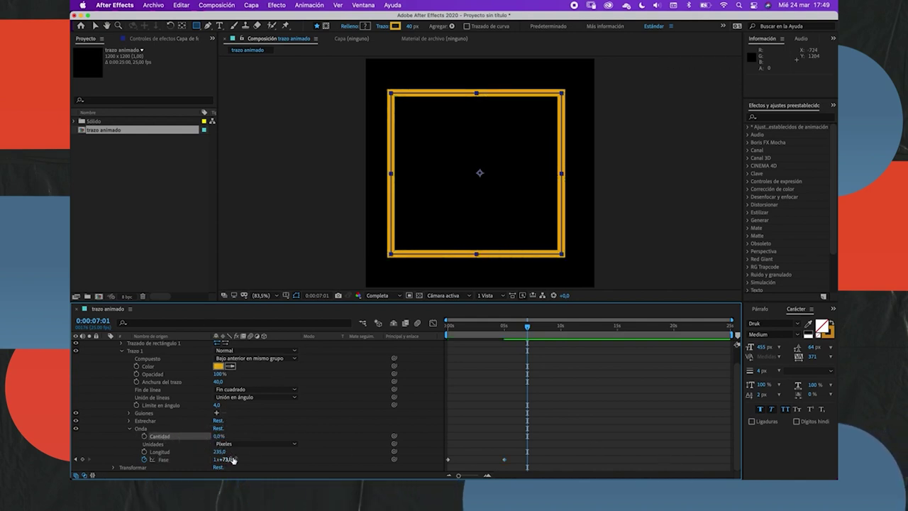
drag(518, 447, 440, 468)
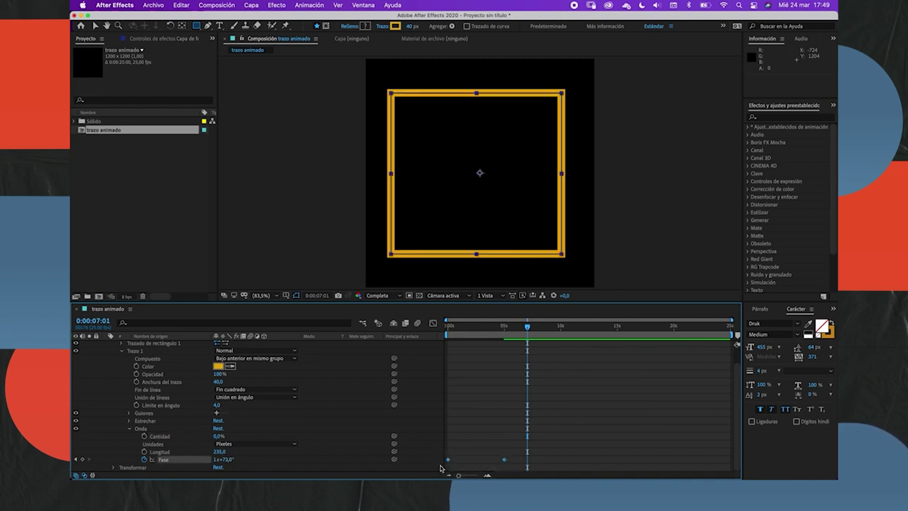
click(324, 348)
scroll(327, 369, up, 2)
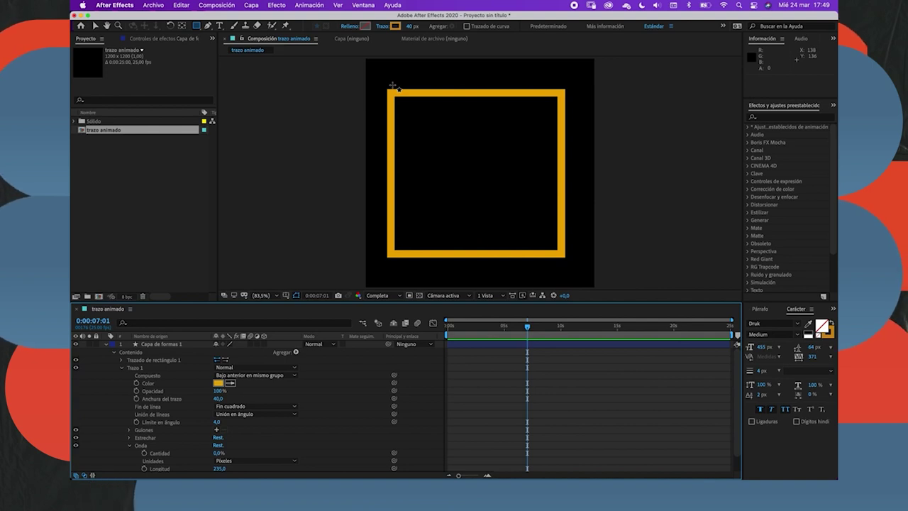
- Collapse the stroke properties and select the square's shape layer
click(121, 368)
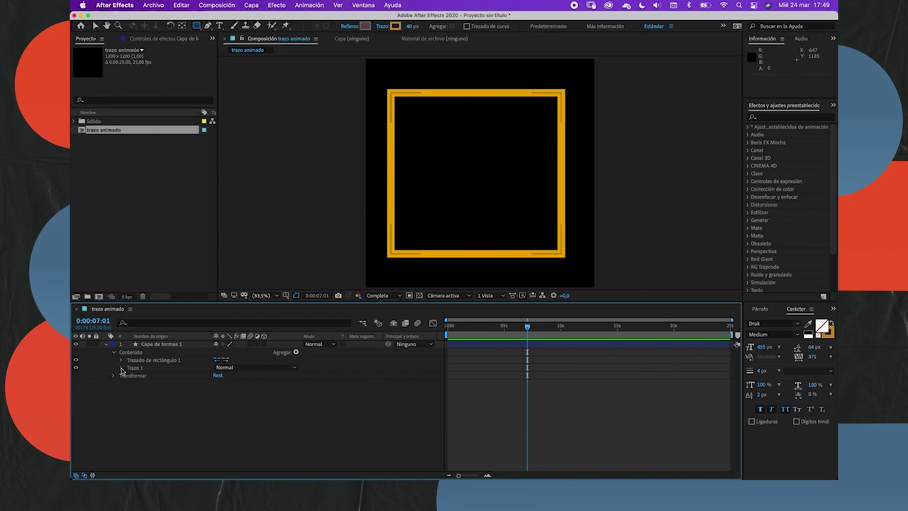
click(121, 368)
click(122, 368)
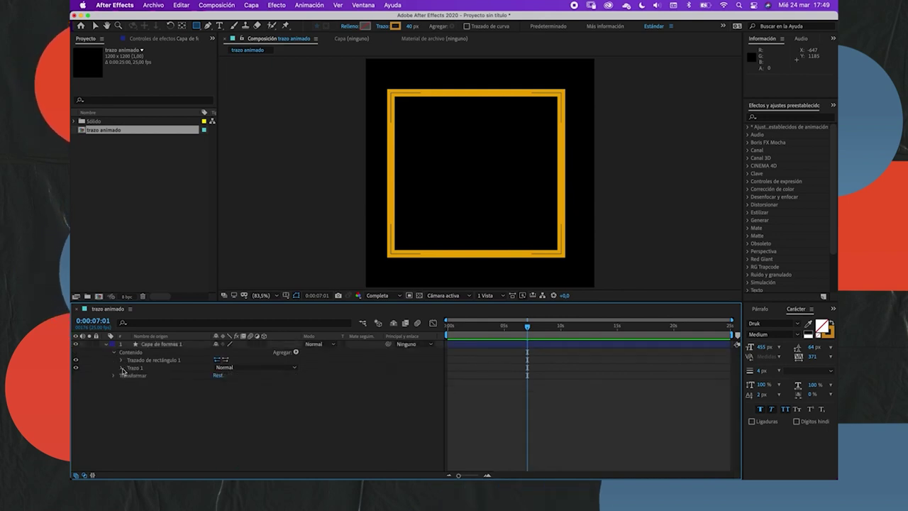
click(121, 368)
click(123, 359)
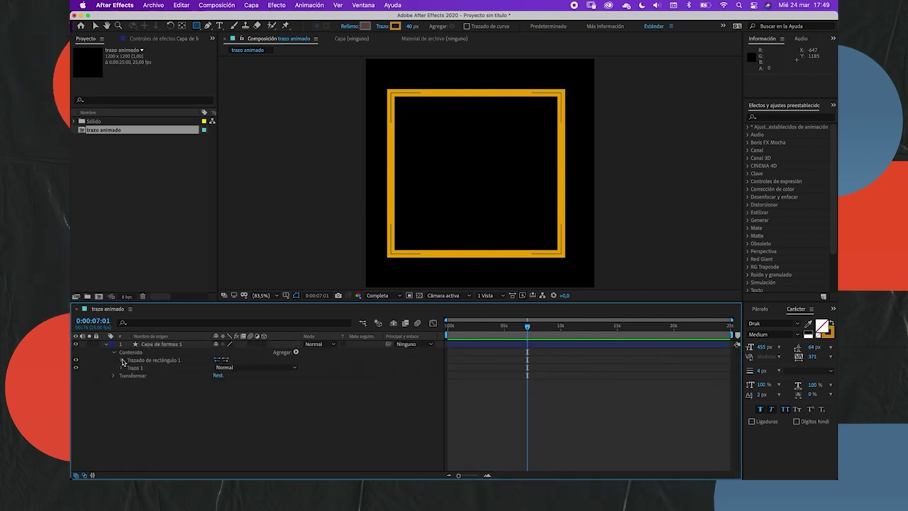
click(157, 344)
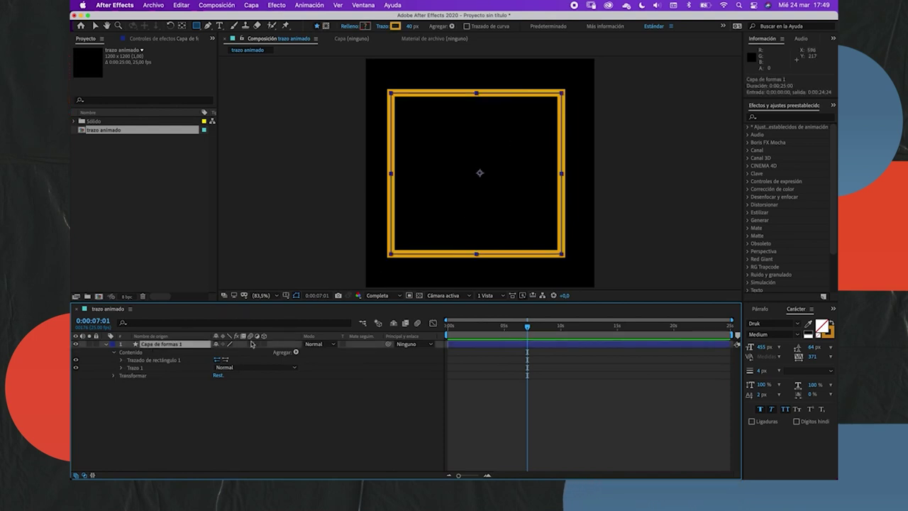
- Add a Recortar trazados operator to the square and reveal its settings
click(296, 351)
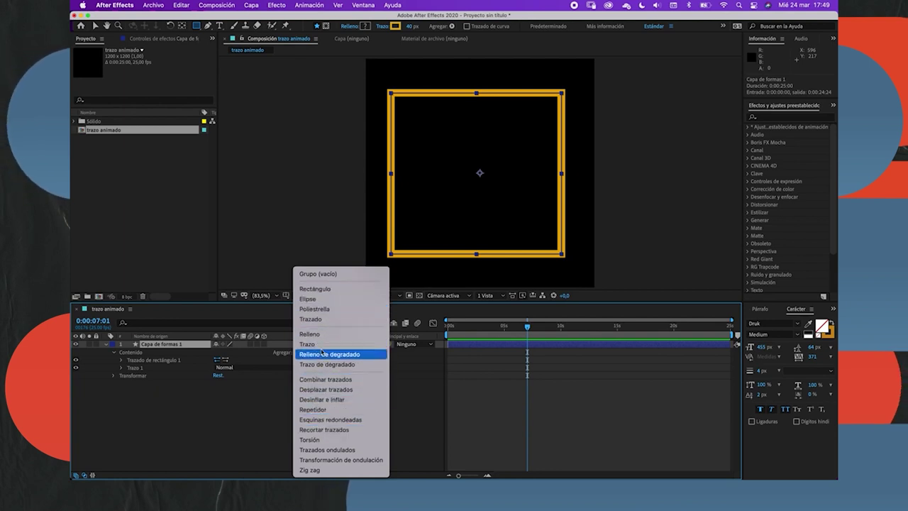
click(324, 430)
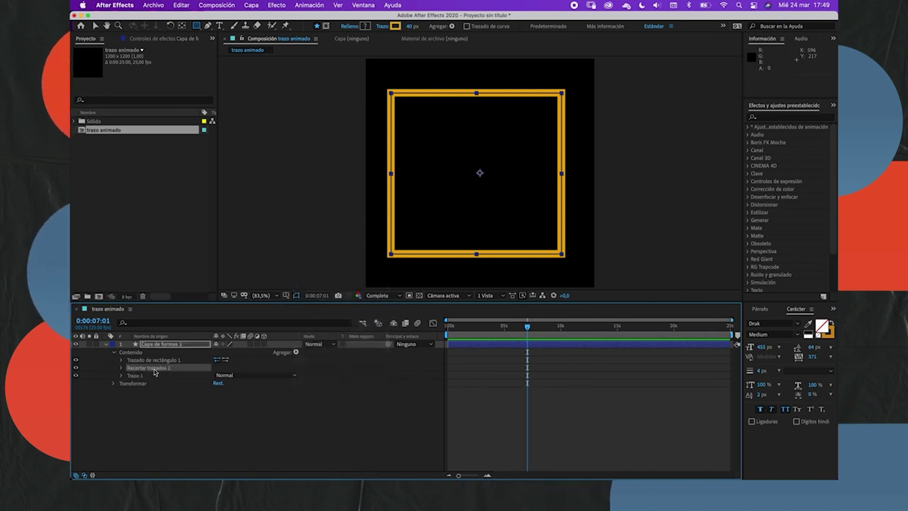
click(121, 368)
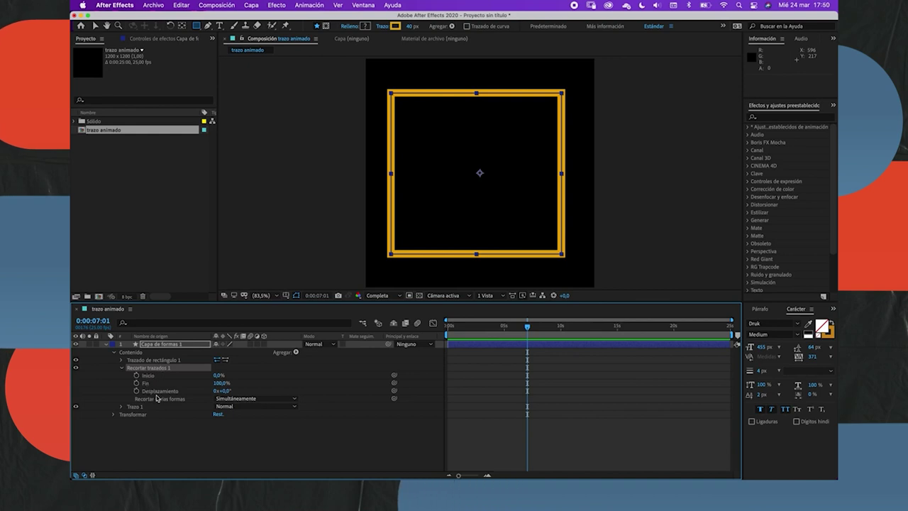
- Scrub through the animation, then switch to the Selection tool and deselect the layer
click(509, 326)
drag(527, 327, 731, 327)
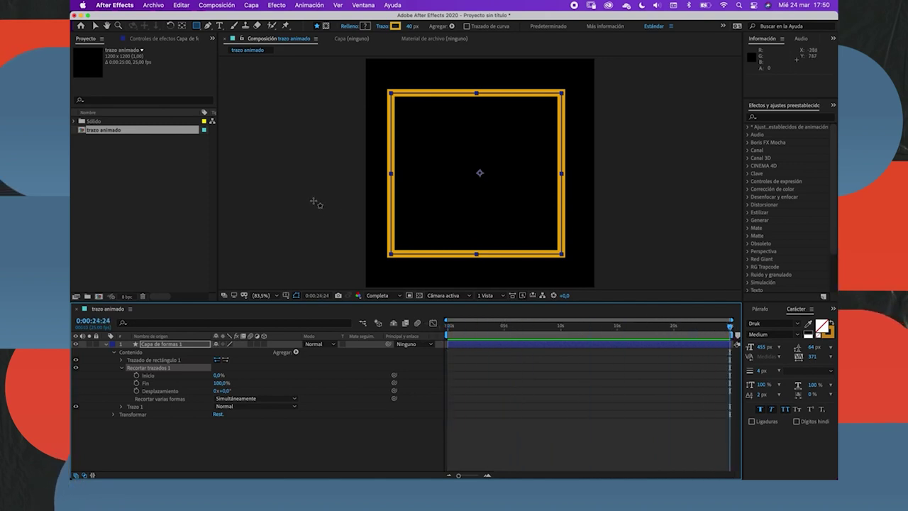
click(94, 26)
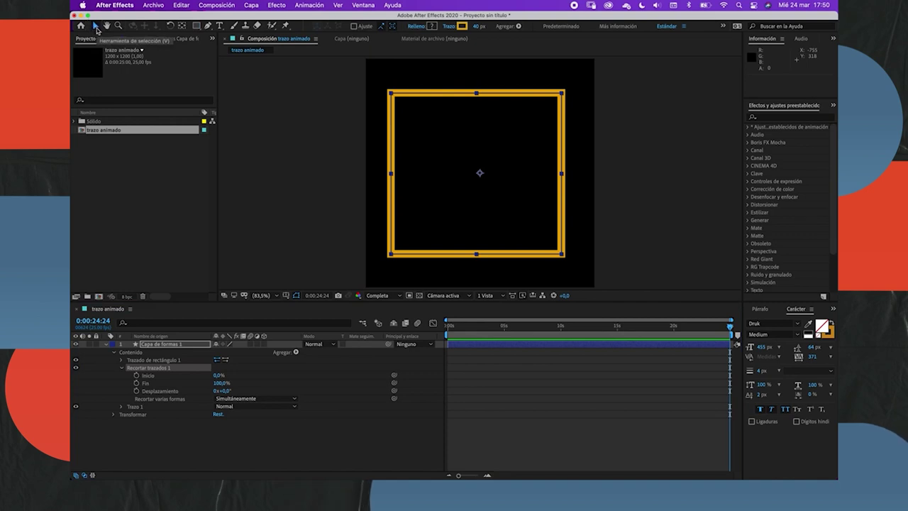
click(311, 170)
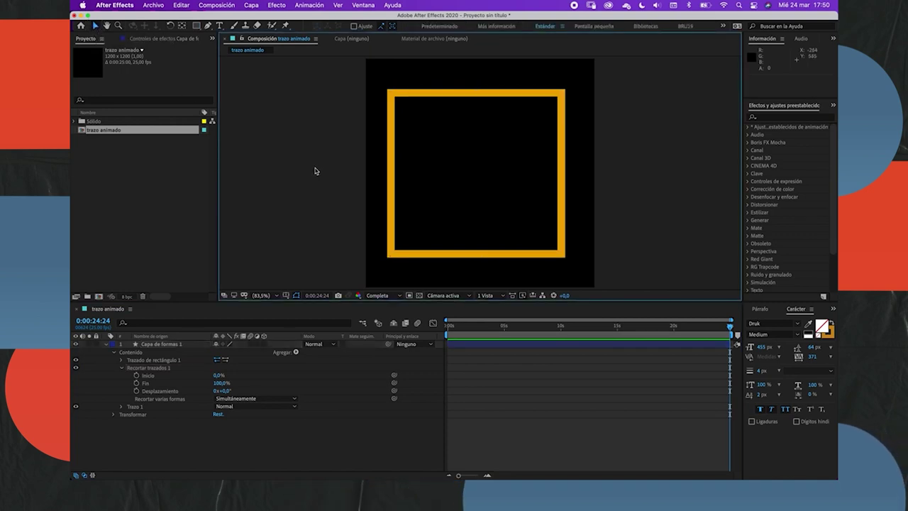
- Change the trazo animado composition duration from 25 seconds to 0:00:05:00
right_click(312, 172)
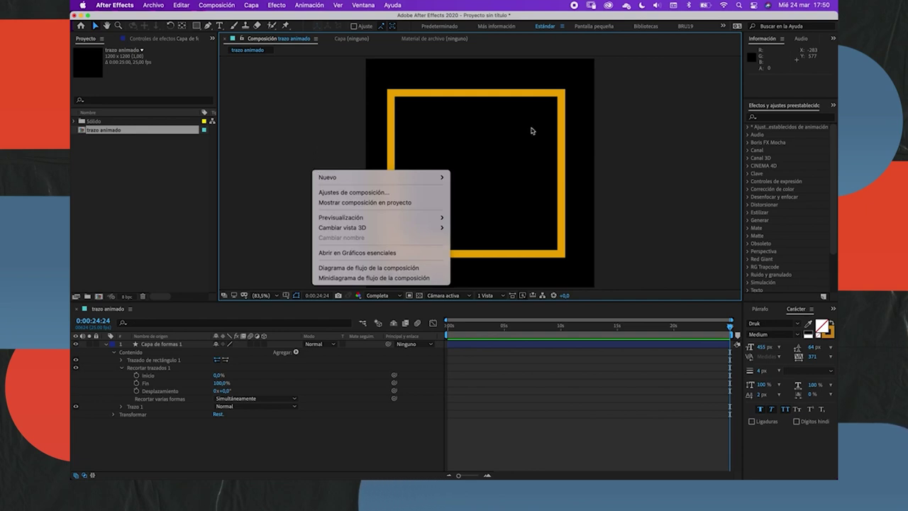
right_click(336, 114)
right_click(336, 115)
mouse_move(351, 121)
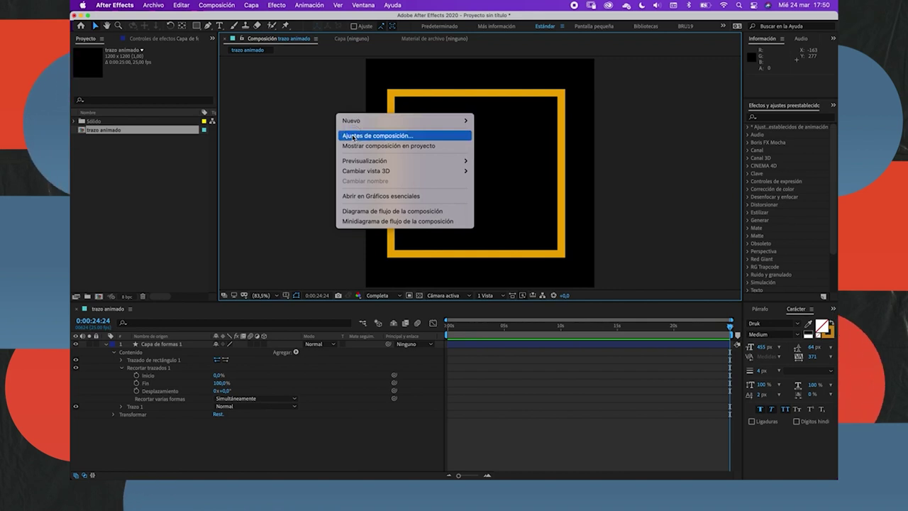
click(352, 136)
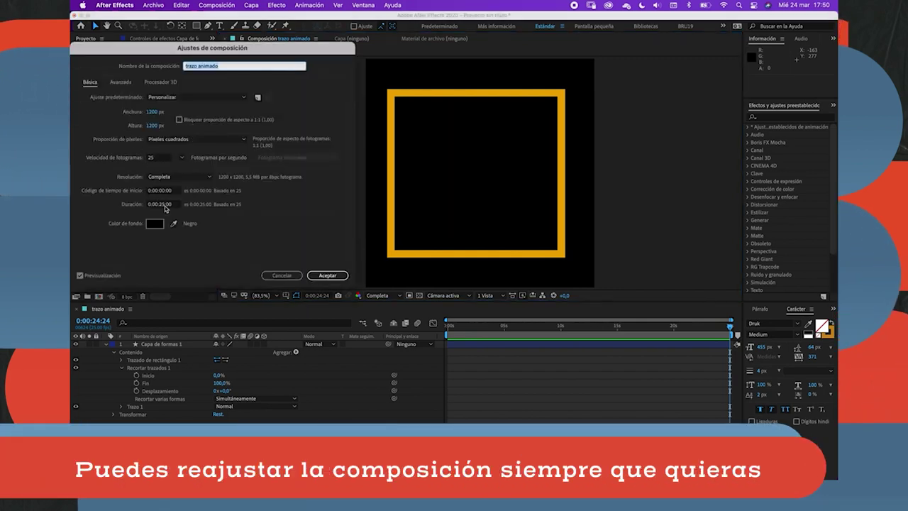
click(170, 203)
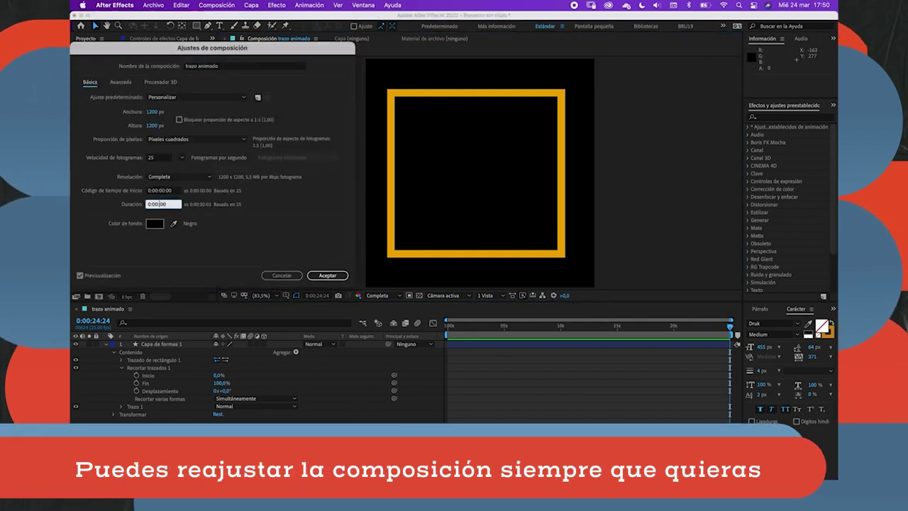
text(1)
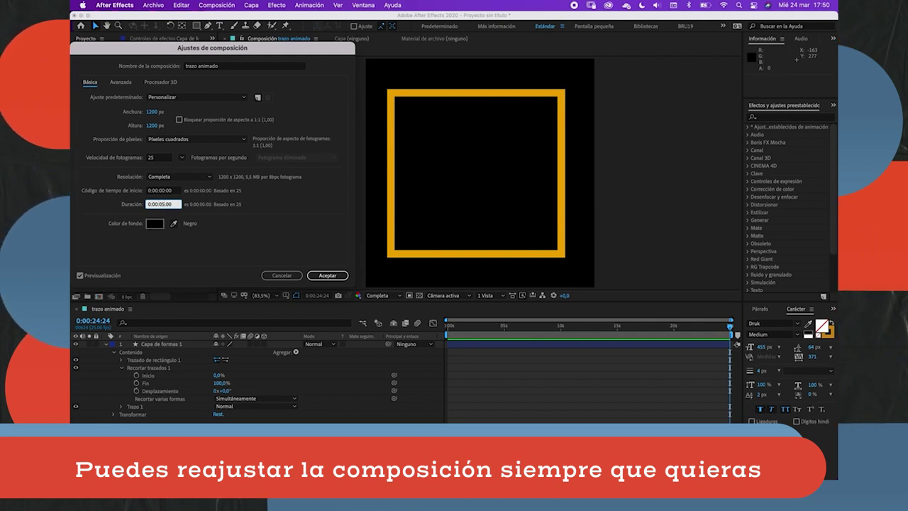
key(Return)
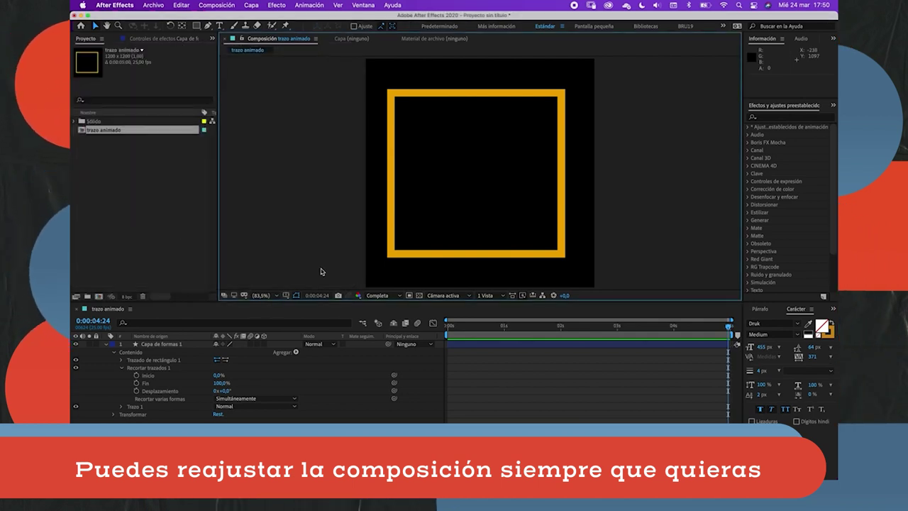
click(655, 325)
- Keyframe the trim Fin at 0% at 0 s and 100% at 2 s
drag(643, 328, 376, 320)
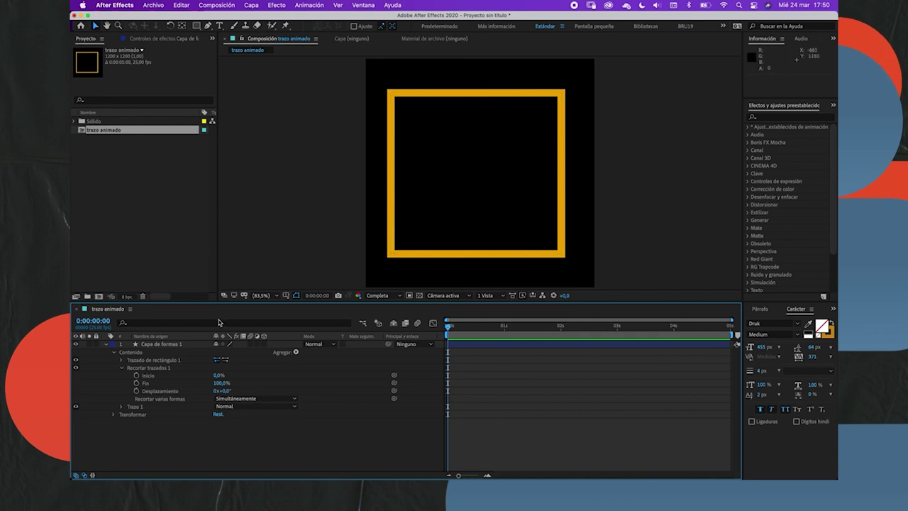
click(212, 383)
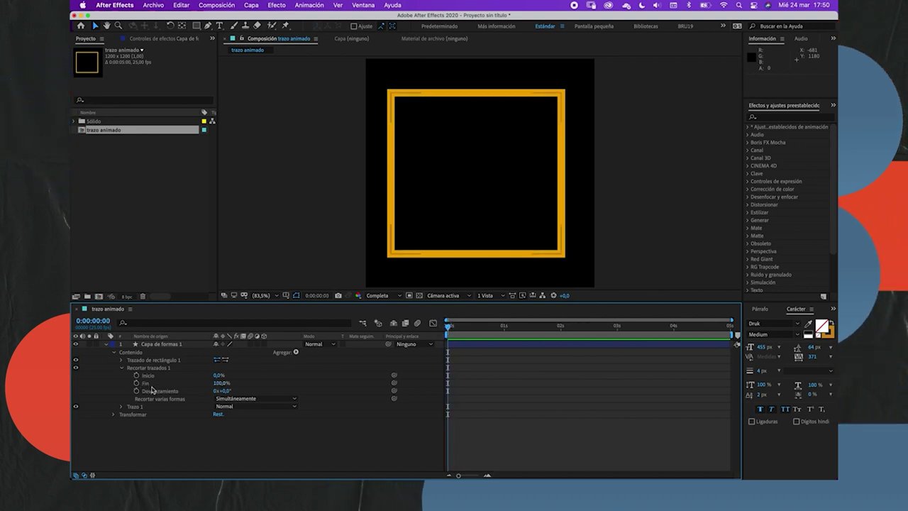
click(238, 384)
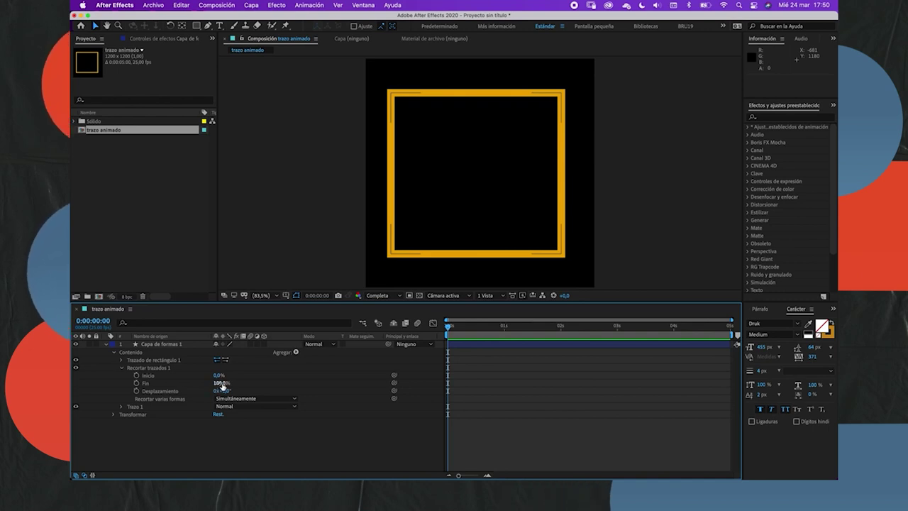
drag(221, 385, 164, 381)
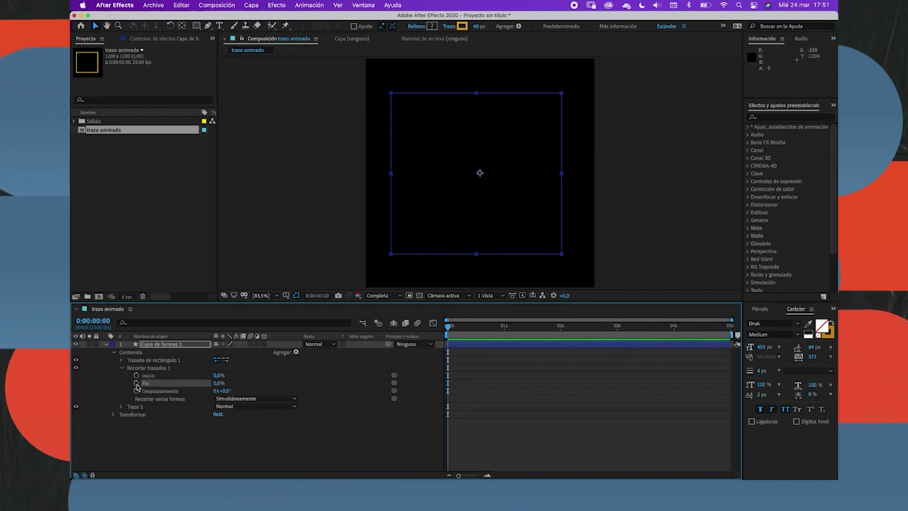
click(560, 325)
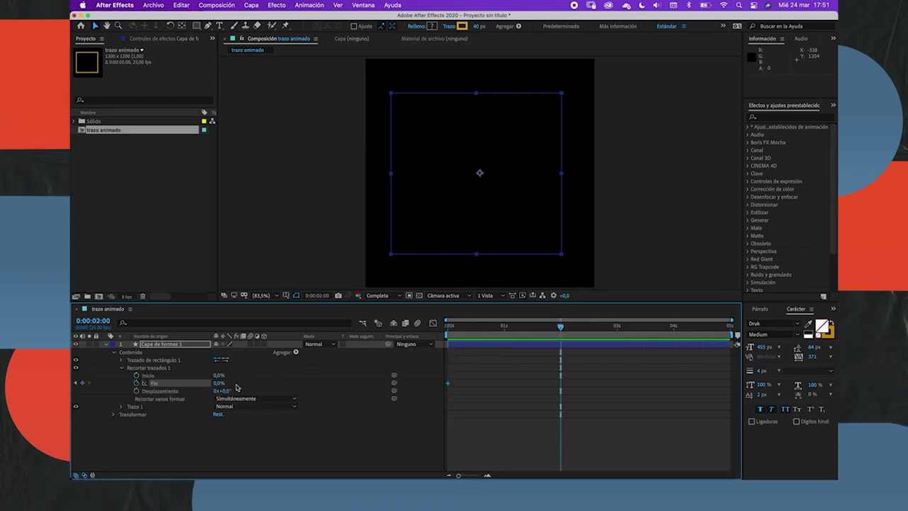
drag(218, 384, 281, 373)
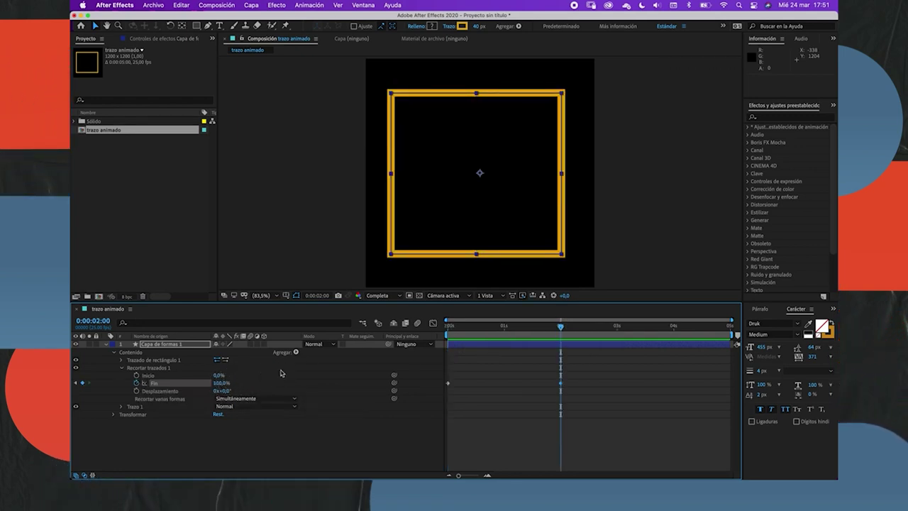
- Preview the draw-on animation and select both Fin keyframes in the graph view
drag(560, 326, 448, 326)
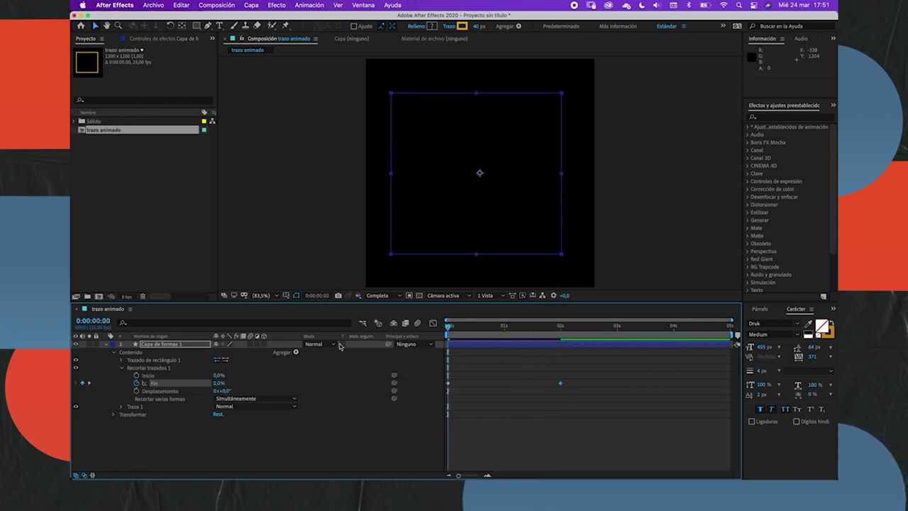
key(space)
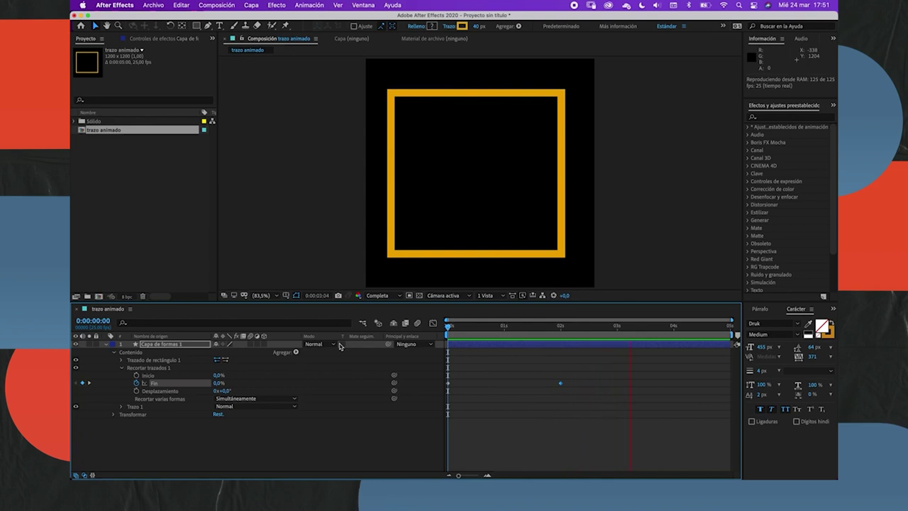
key(space)
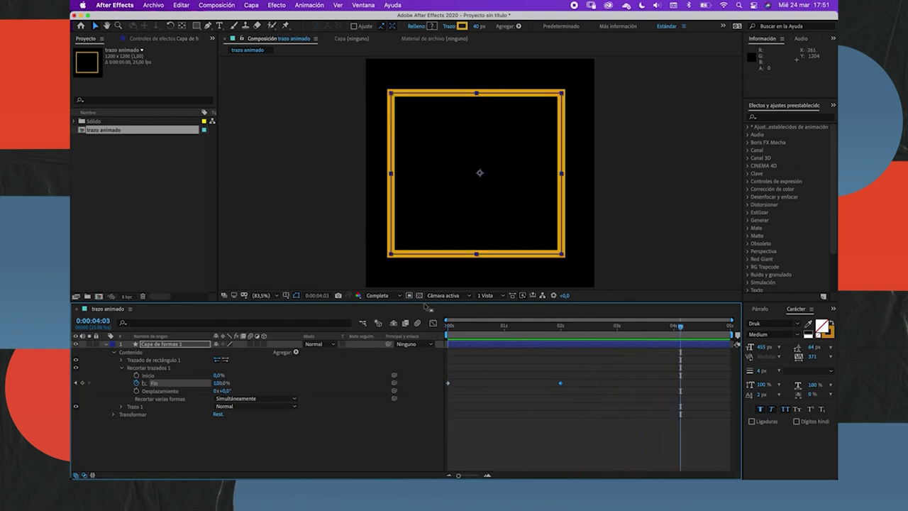
click(449, 323)
drag(576, 374, 443, 391)
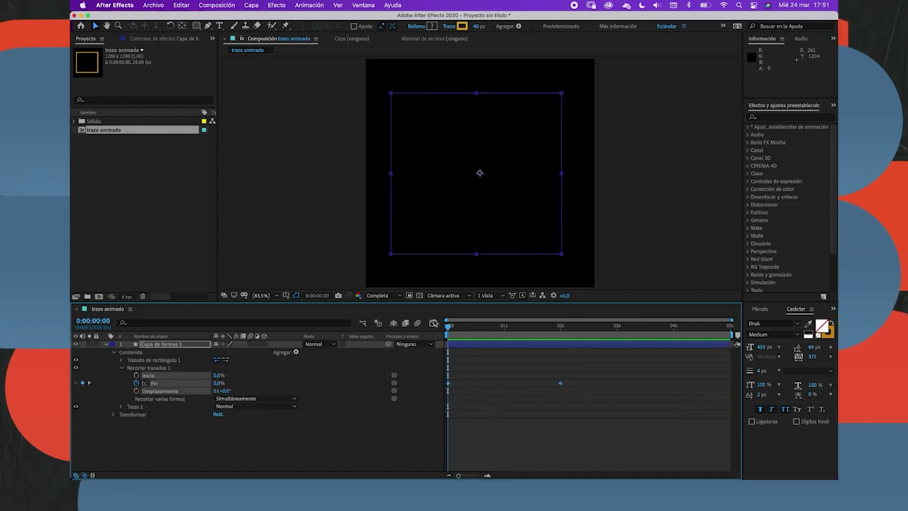
click(433, 323)
- Apply Easy Ease to both Fin keyframes, widen their influence handles, and preview the draw-on
drag(566, 346, 432, 449)
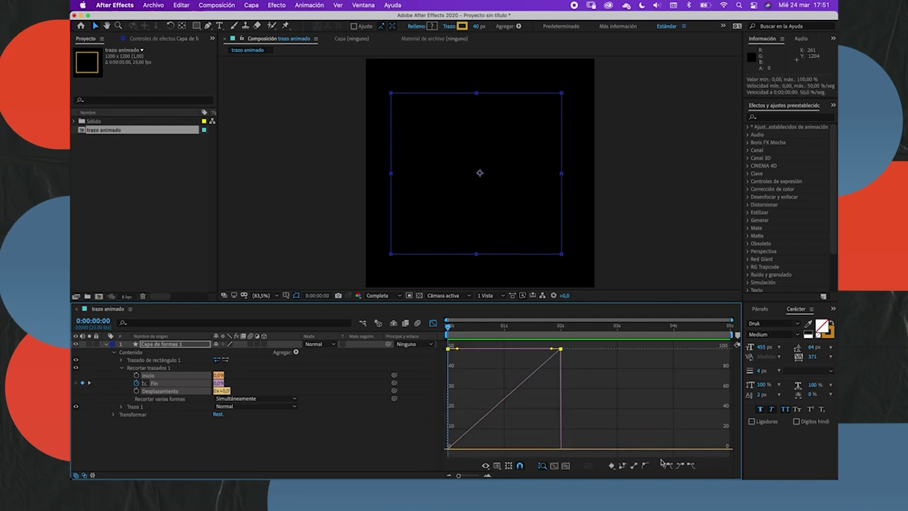
key(F9)
drag(540, 449, 526, 449)
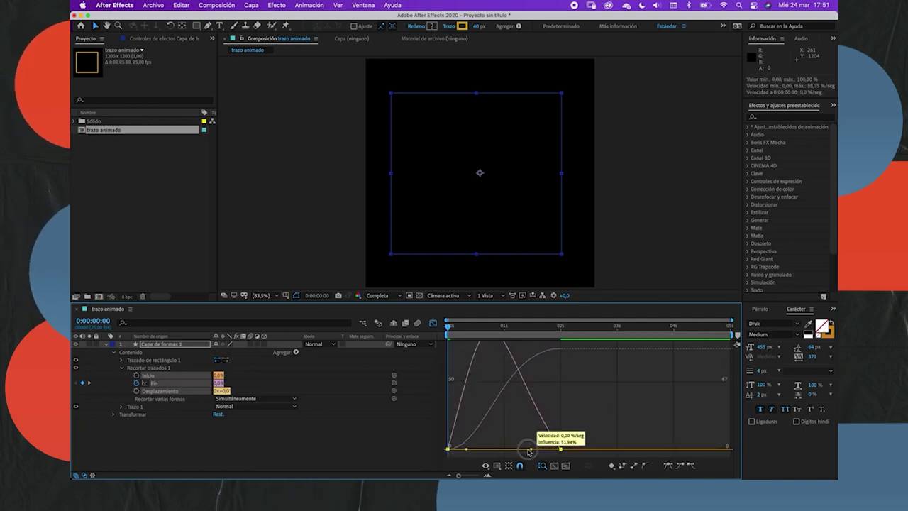
drag(467, 450, 482, 449)
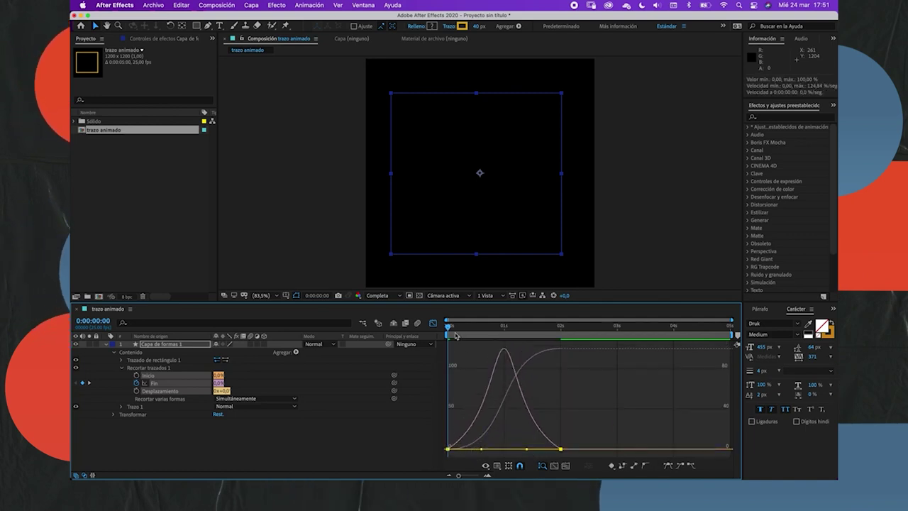
key(space)
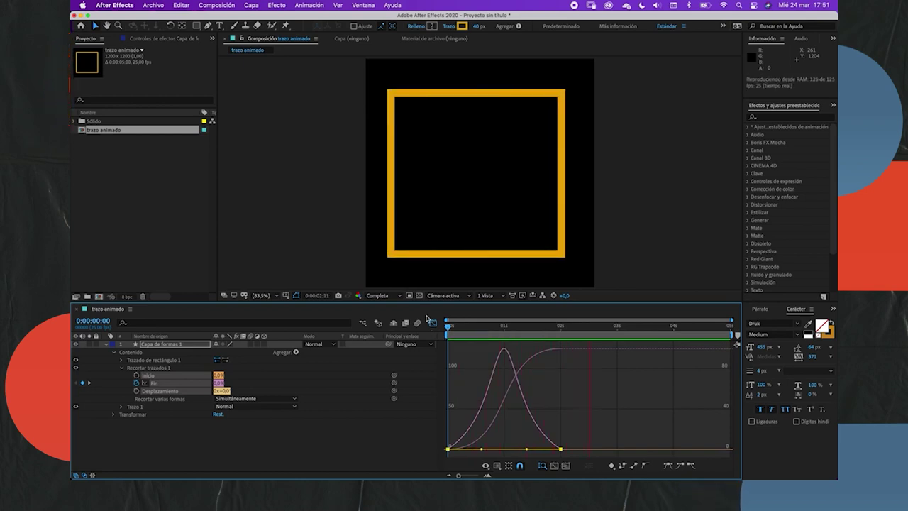
key(space)
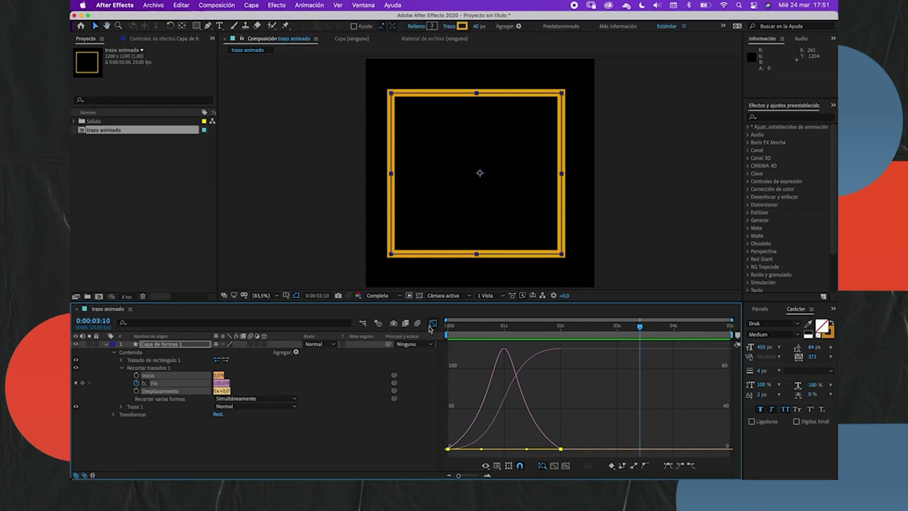
- Set the trim Desplazamiento to 0x+88,0° and preview the draw-on from the new start point
click(432, 322)
drag(448, 326, 504, 328)
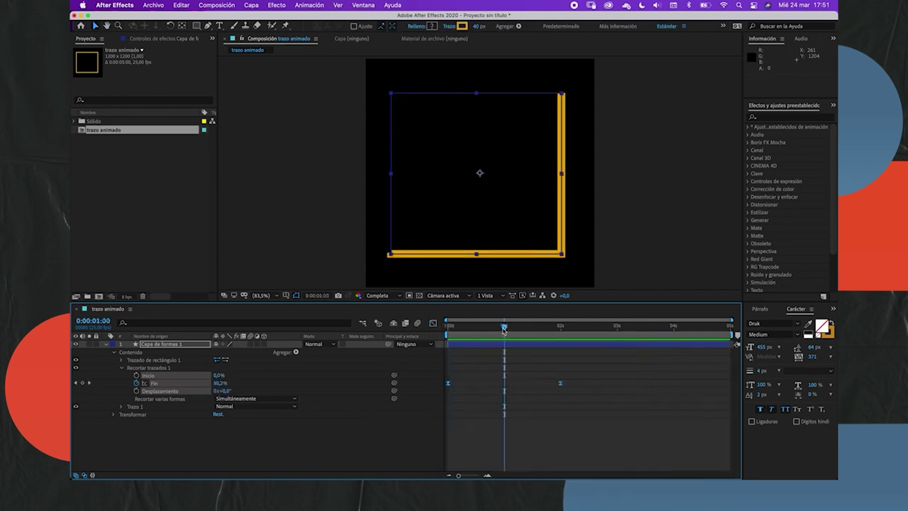
click(314, 422)
drag(503, 327, 469, 329)
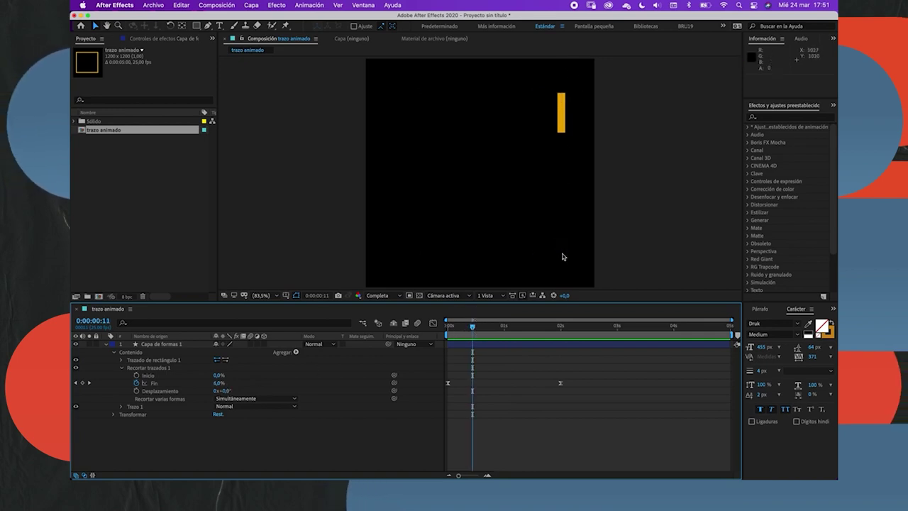
drag(222, 390, 263, 389)
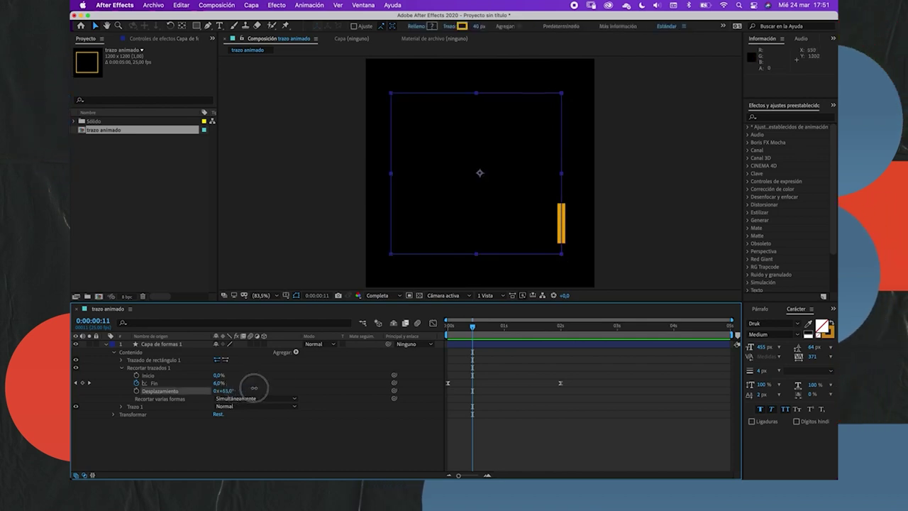
drag(264, 389, 265, 388)
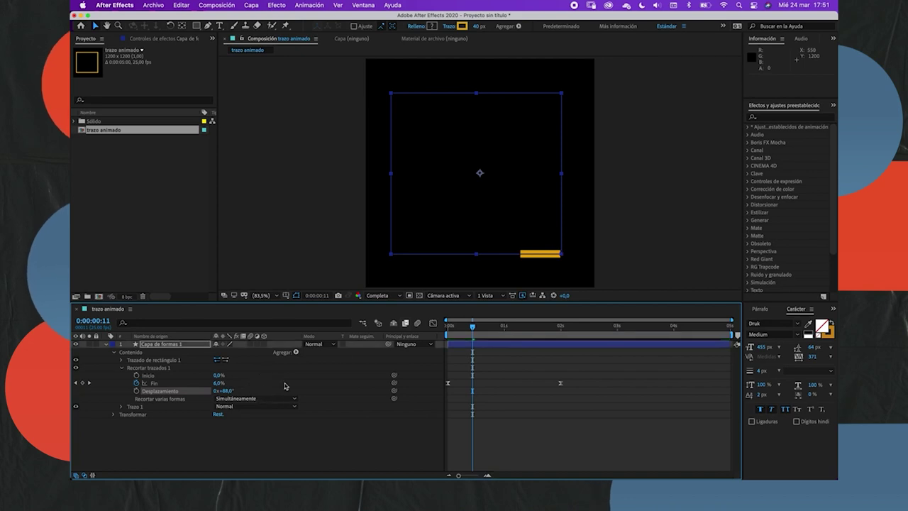
key(Home)
key(space)
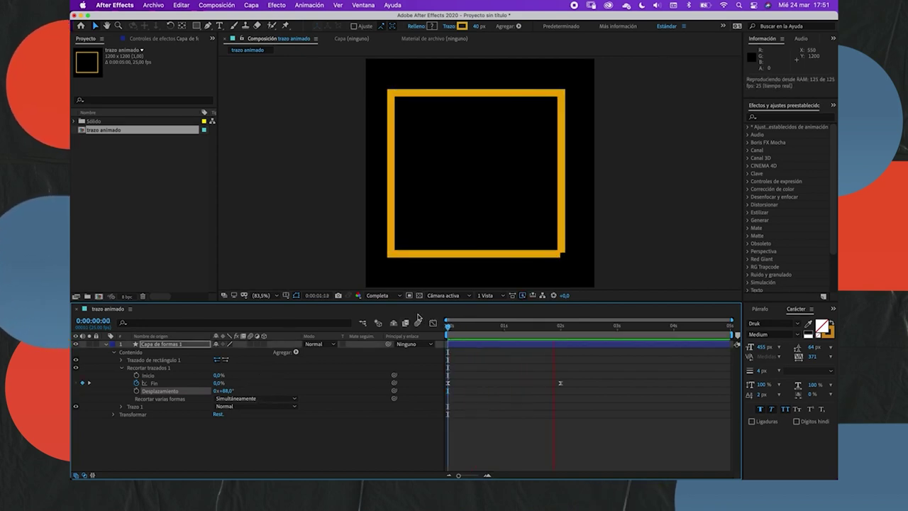
key(space)
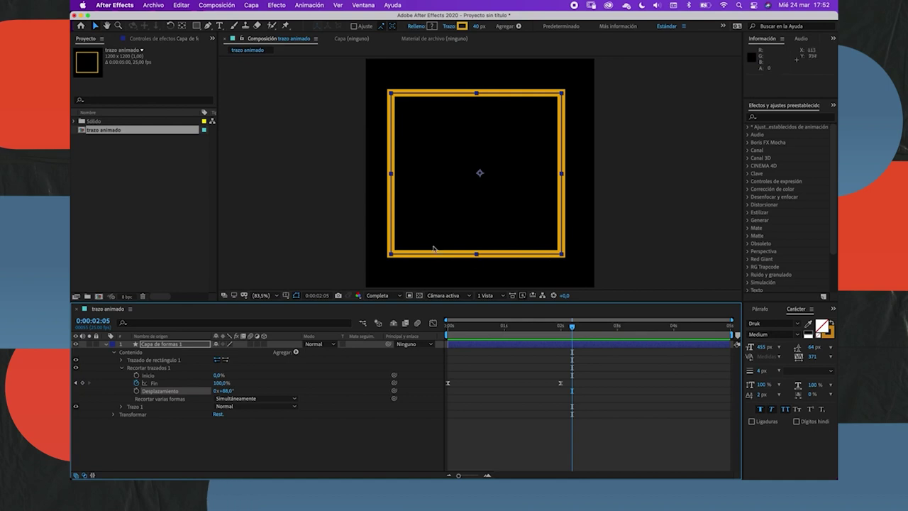
key(Home)
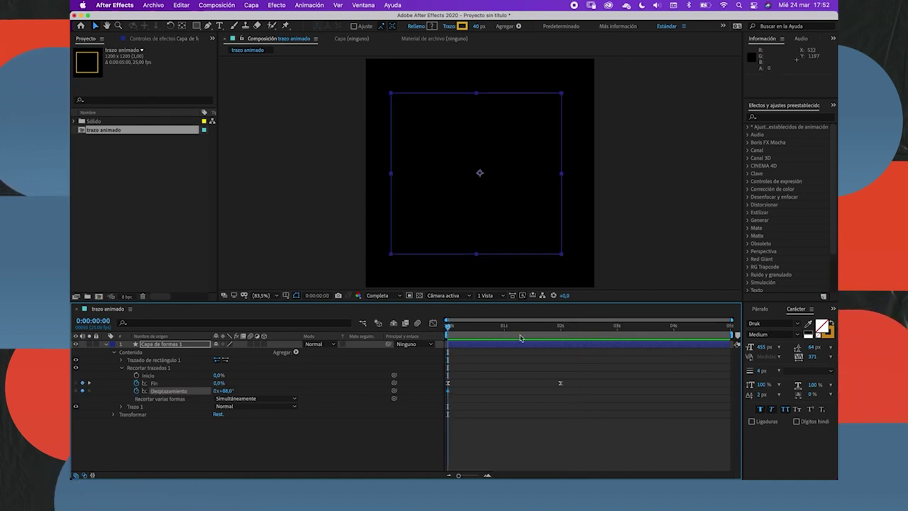
- Try an offset keyframe of 0x+11,0° at 0:00:00:21, then undo it
key(k)
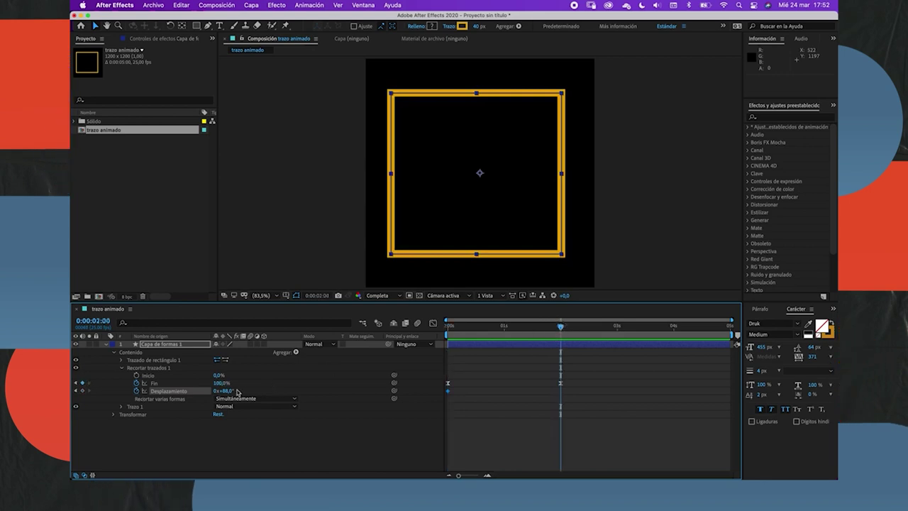
click(496, 333)
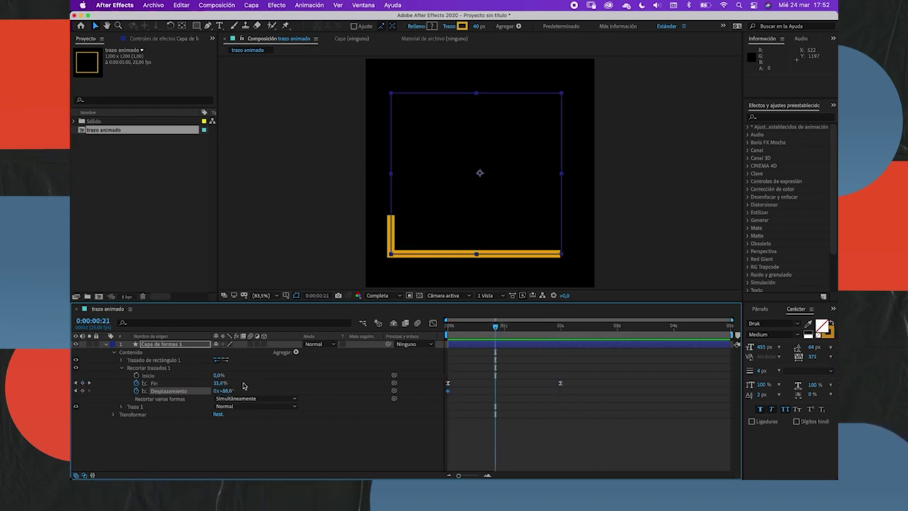
drag(223, 390, 236, 389)
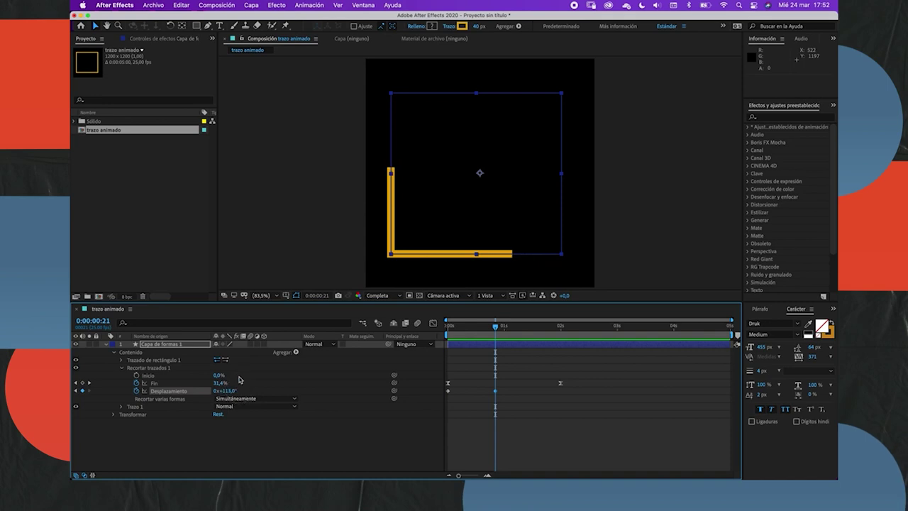
key(ctrl+z)
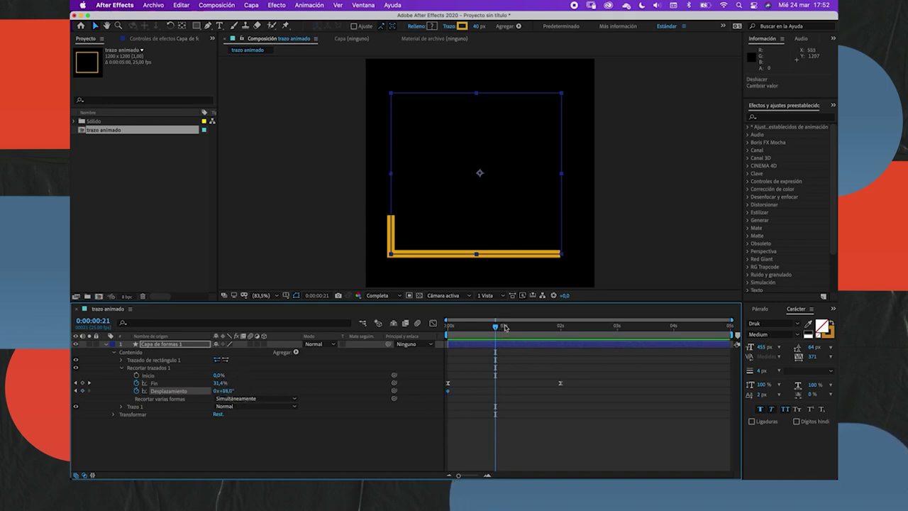
- Preview the stroke animation and select the Fin and Desplazamiento keyframes
click(555, 327)
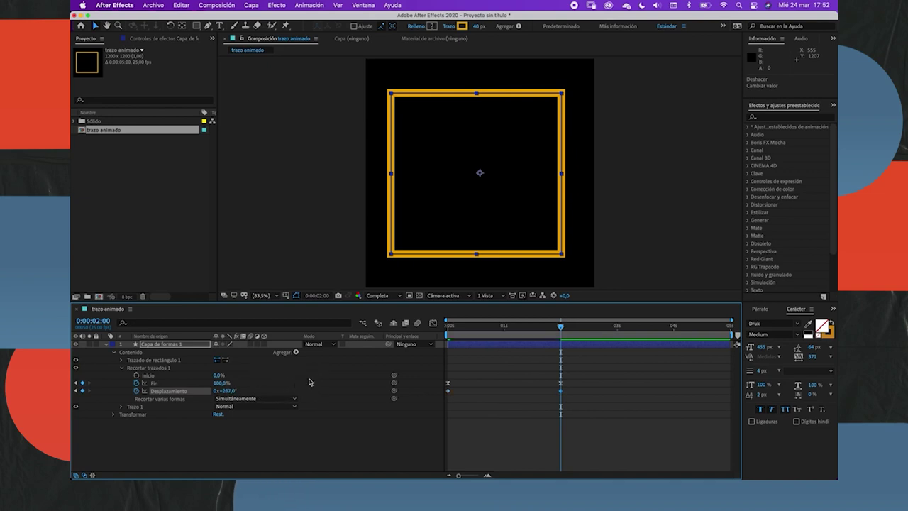
drag(469, 326, 447, 325)
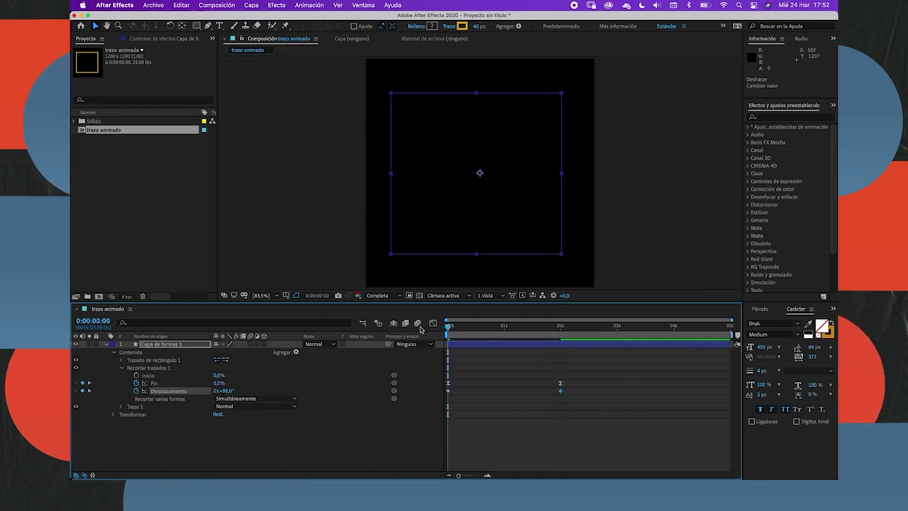
key(space)
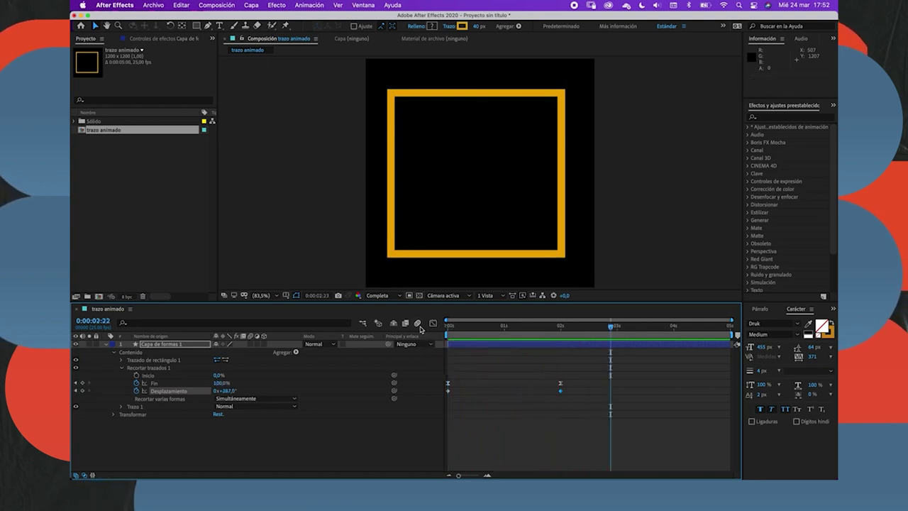
key(space)
click(562, 327)
drag(562, 329, 419, 332)
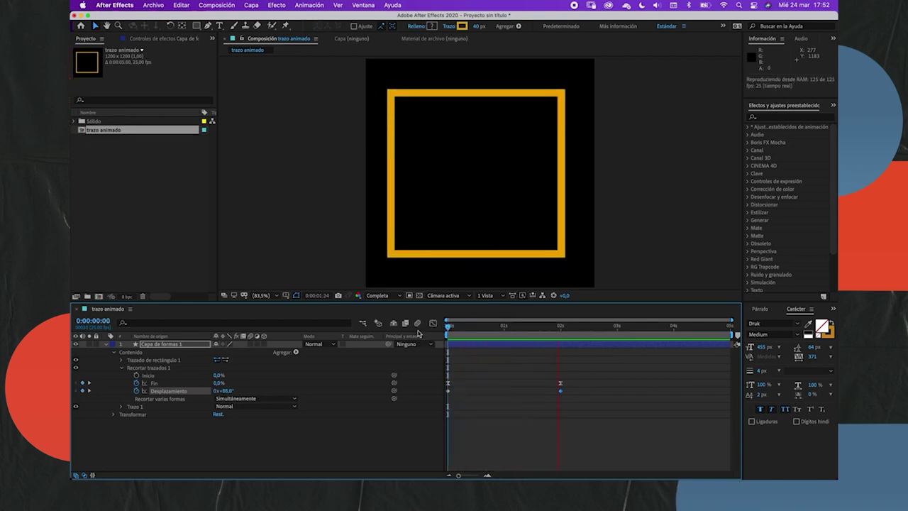
key(space)
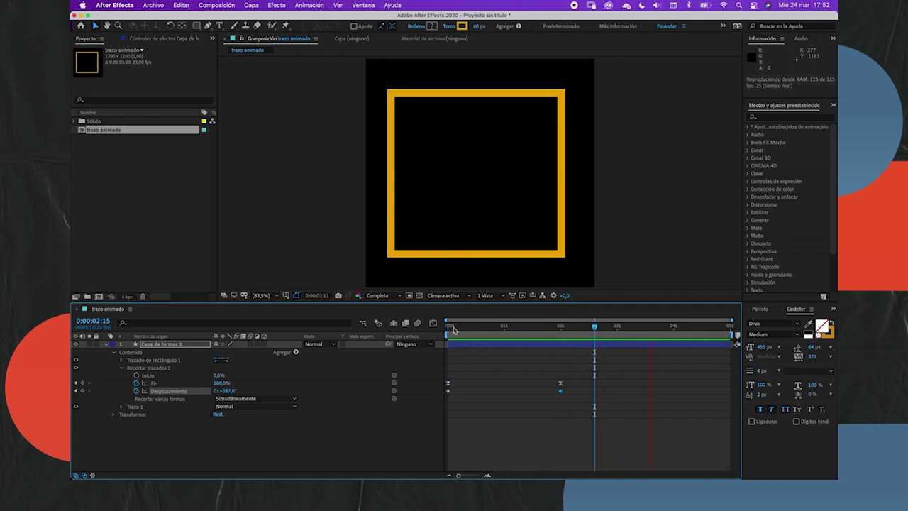
key(space)
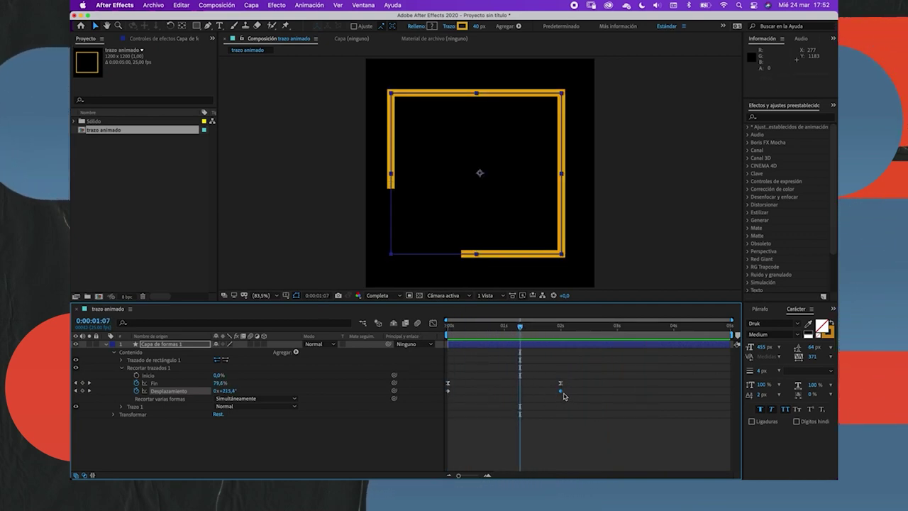
drag(583, 378, 437, 402)
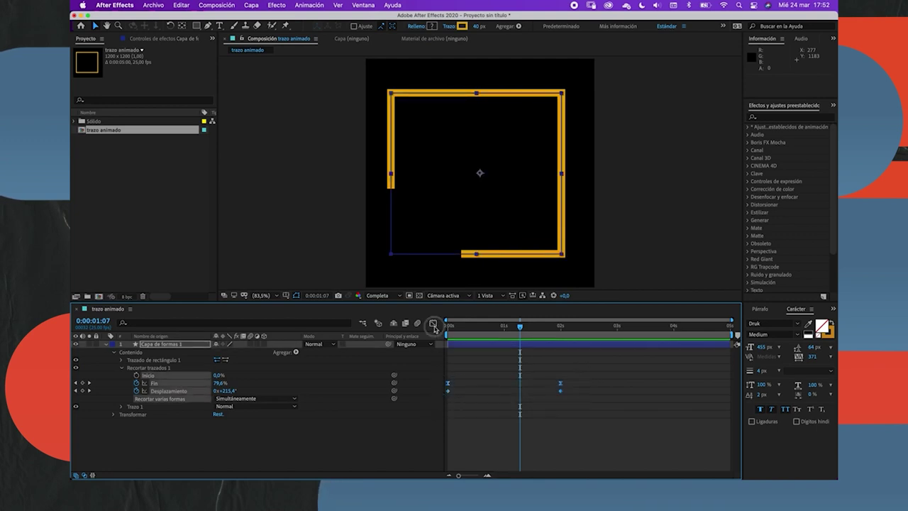
- Apply Easy Ease to the Fin and Desplazamiento keyframes, lengthen their influence, and preview
click(433, 324)
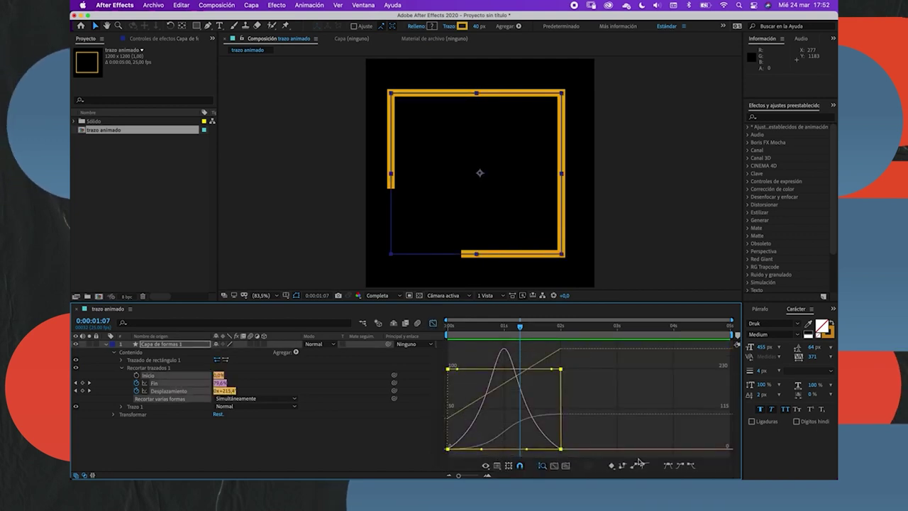
click(669, 464)
mouse_move(543, 439)
mouse_down()
mouse_move(531, 451)
mouse_move(471, 454)
mouse_move(479, 449)
mouse_up()
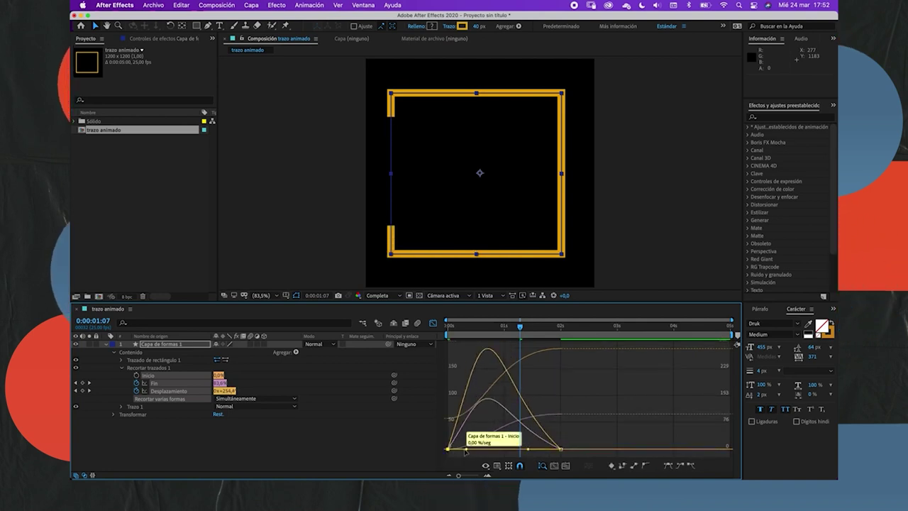
click(453, 332)
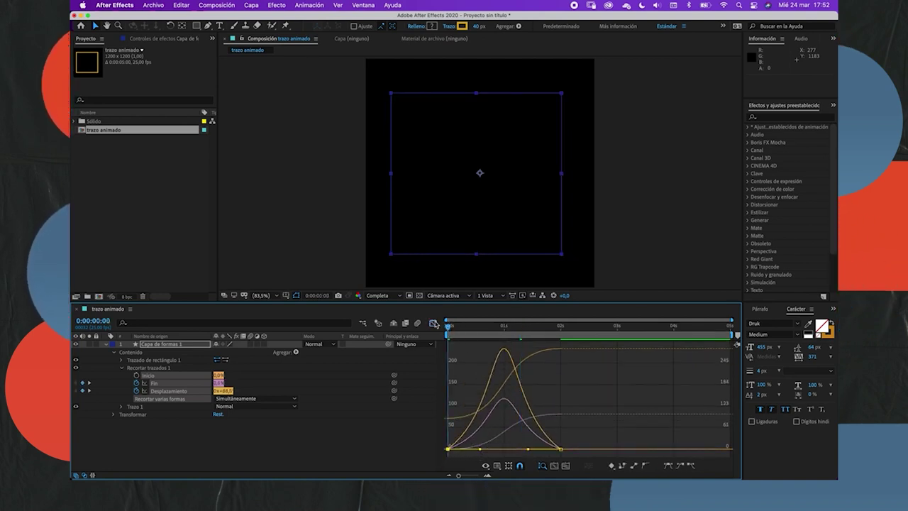
click(432, 322)
key(space)
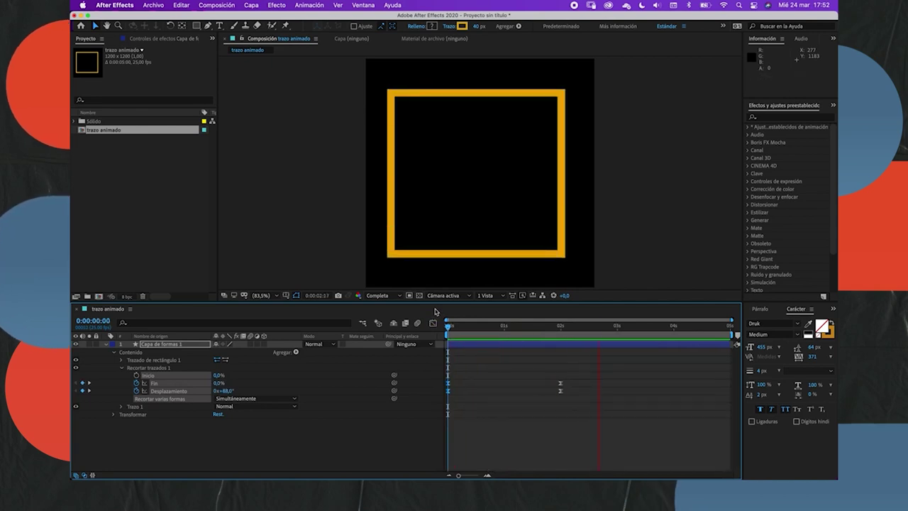
key(space)
drag(476, 330, 391, 334)
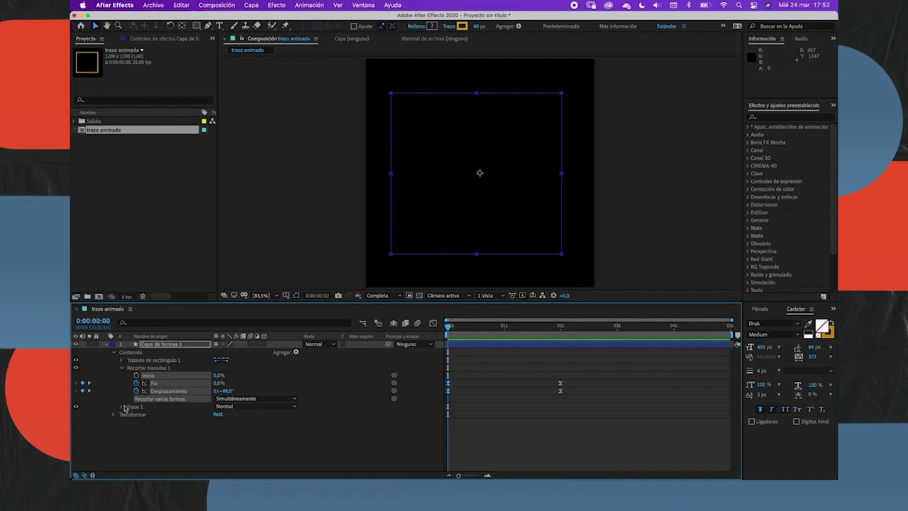
- At frame 0:00:00:22, expand Trazado de rectángulo 1 and Trazo 1 to show the stroke settings
drag(448, 327, 498, 329)
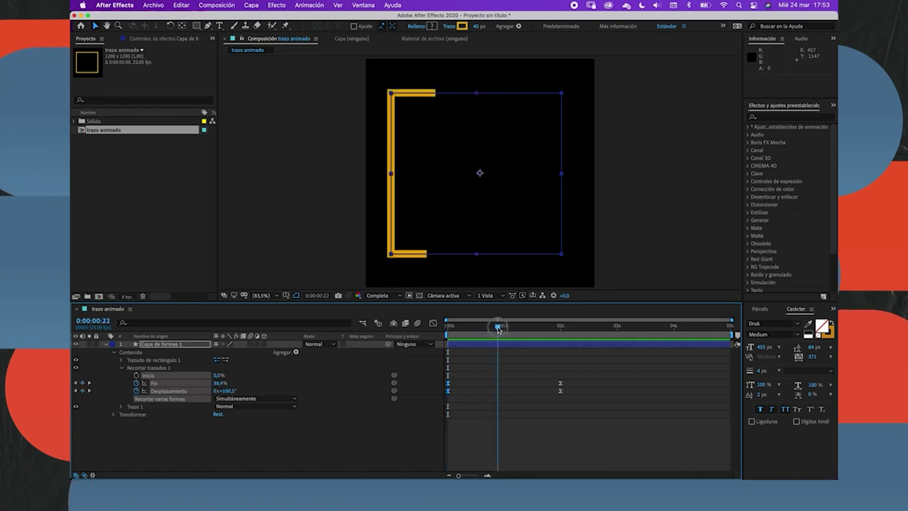
click(121, 359)
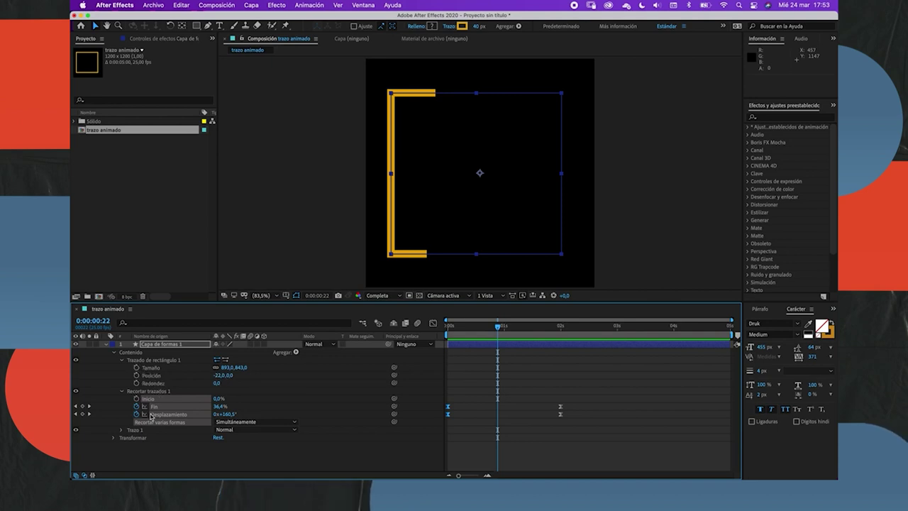
click(121, 430)
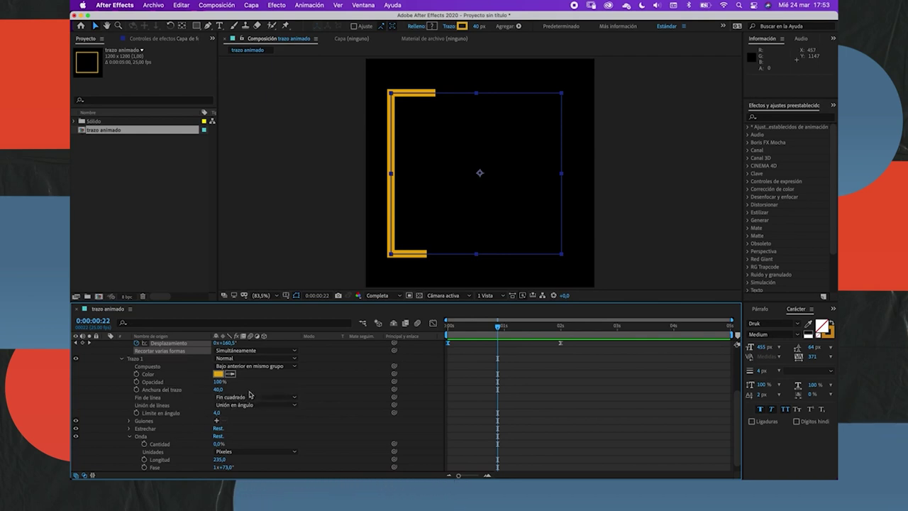
click(240, 388)
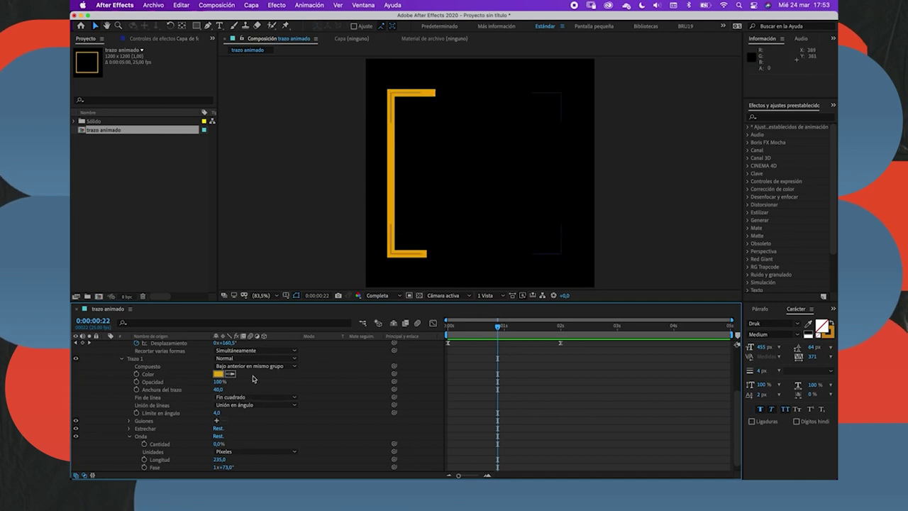
- Set Trazo 1's line caps to Fin redondo and joins to Unión redonda, then try Unión en bisel
click(233, 398)
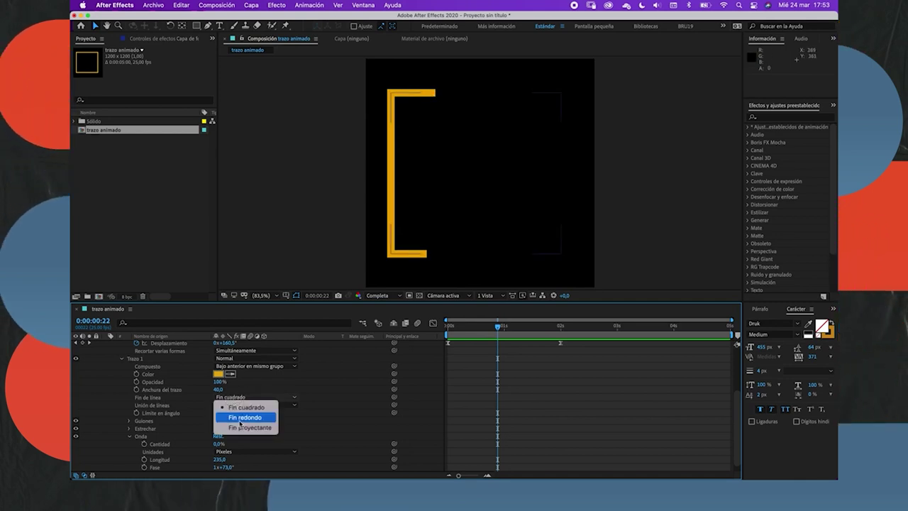
click(242, 417)
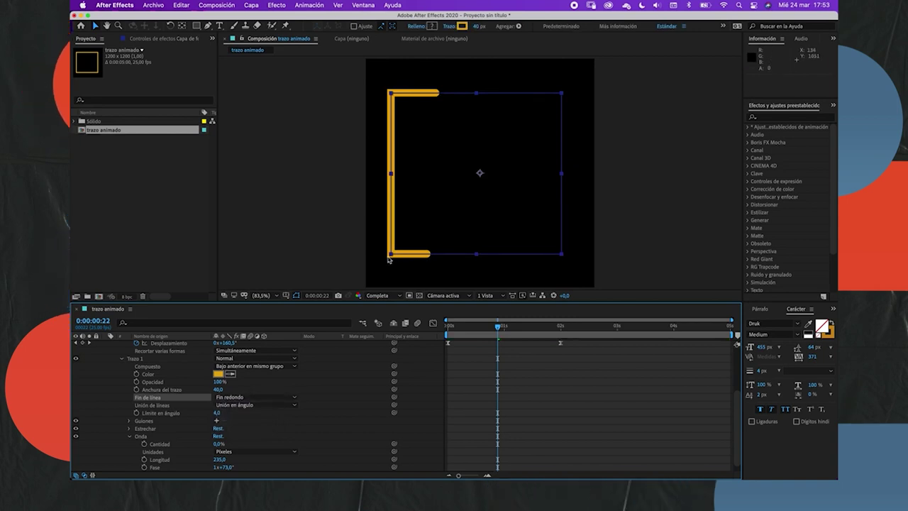
click(245, 405)
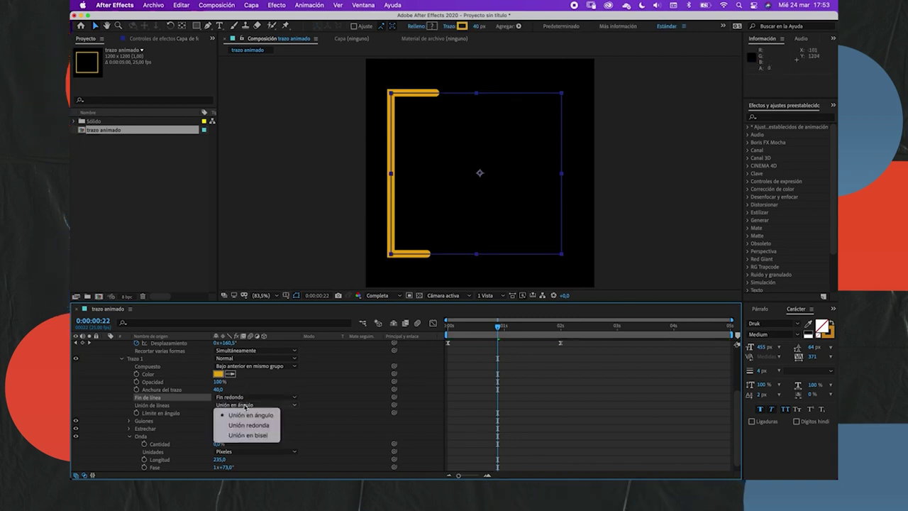
click(248, 425)
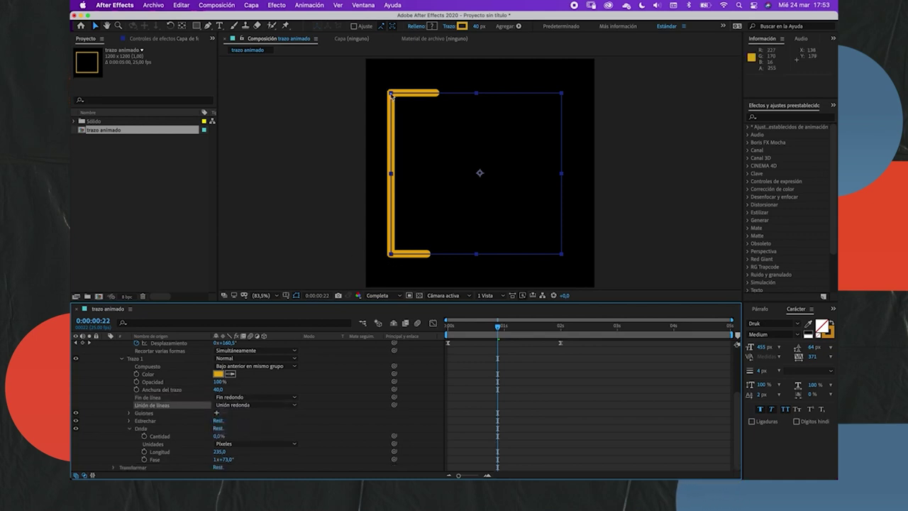
click(241, 404)
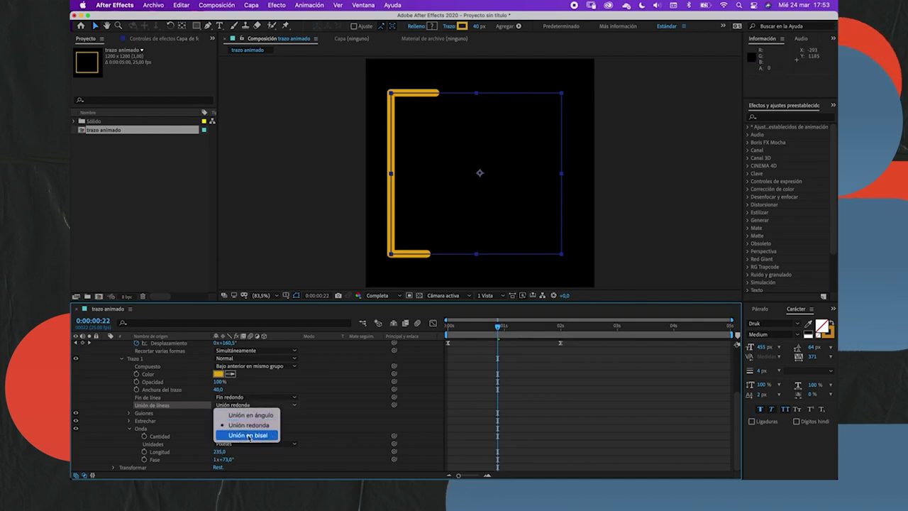
click(249, 435)
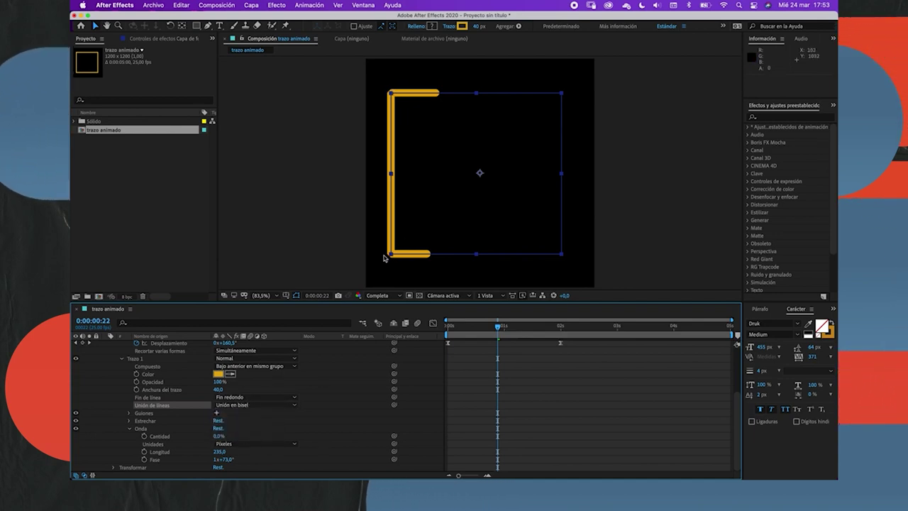
- Restore Unión redonda joins, keep Fin redondo caps, and preview the rounded stroke from the start
drag(509, 333, 560, 328)
click(242, 406)
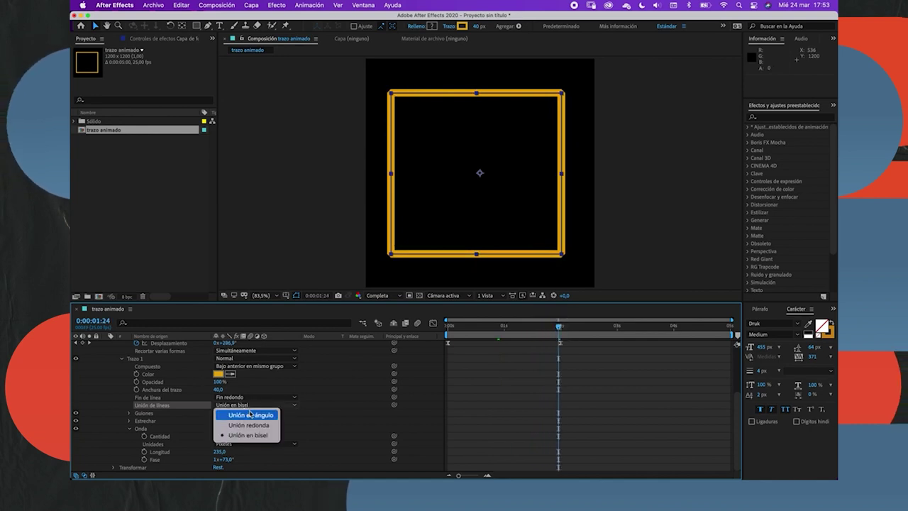
click(248, 426)
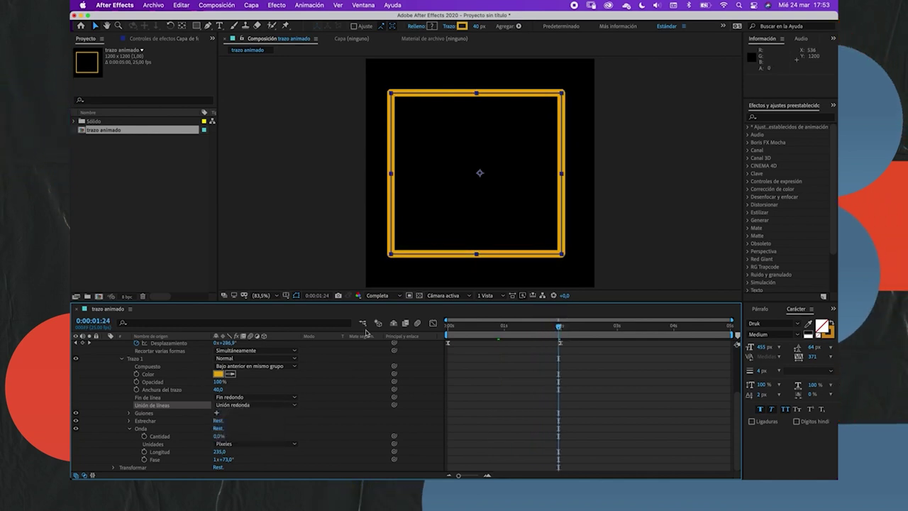
drag(558, 326, 440, 346)
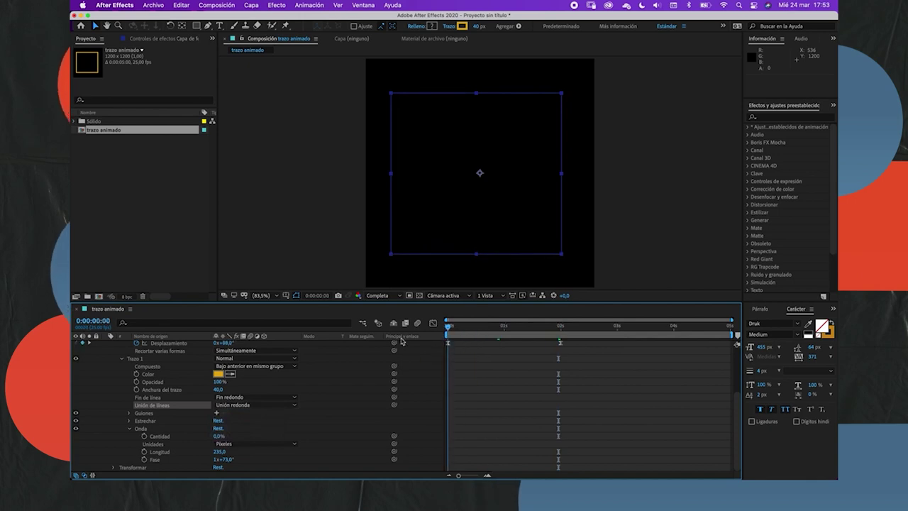
click(241, 397)
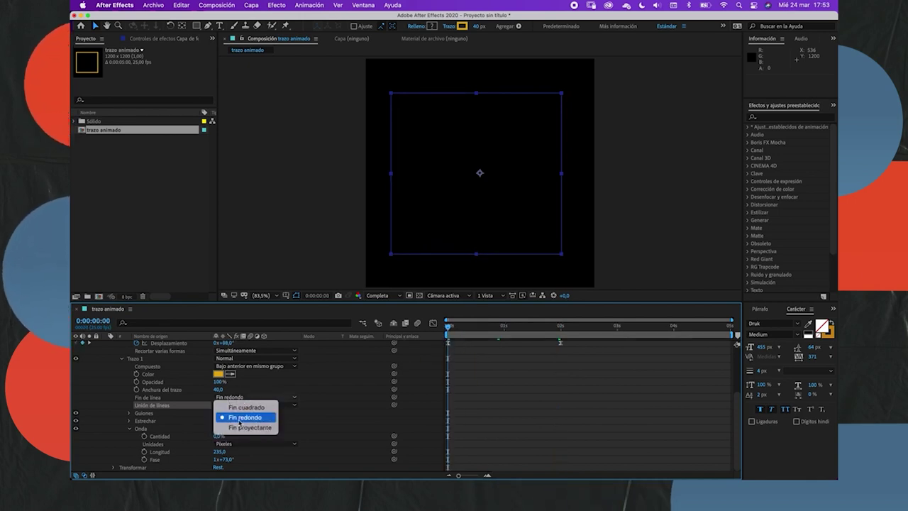
click(252, 418)
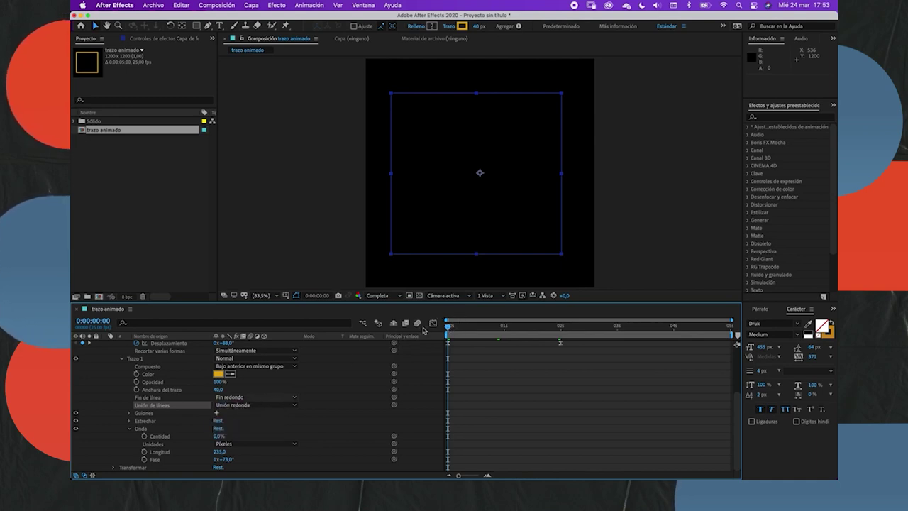
key(space)
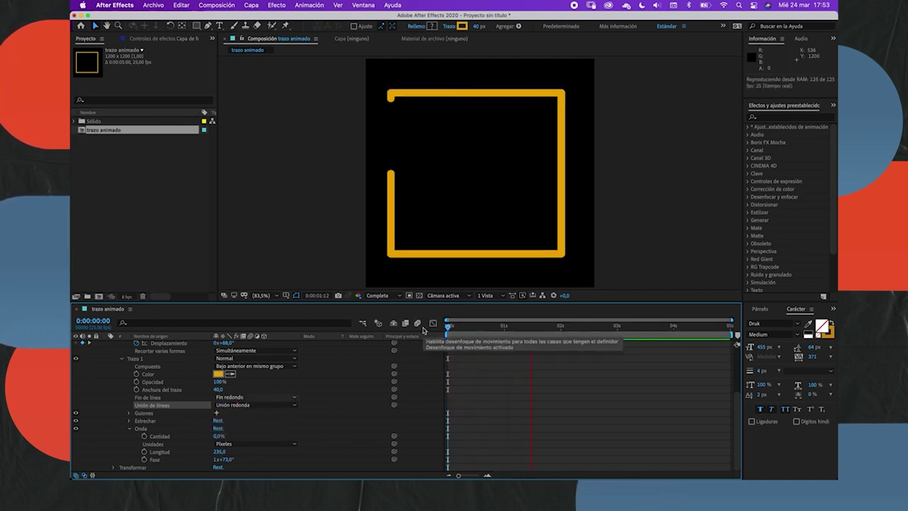
key(space)
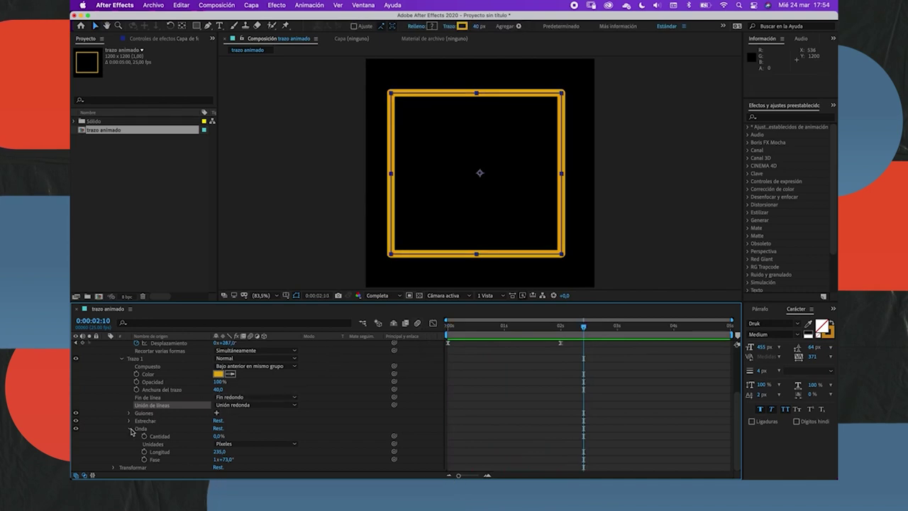
- Reveal Estrechar, test a 68% taper start length, reset it to 0%, and preview
click(129, 420)
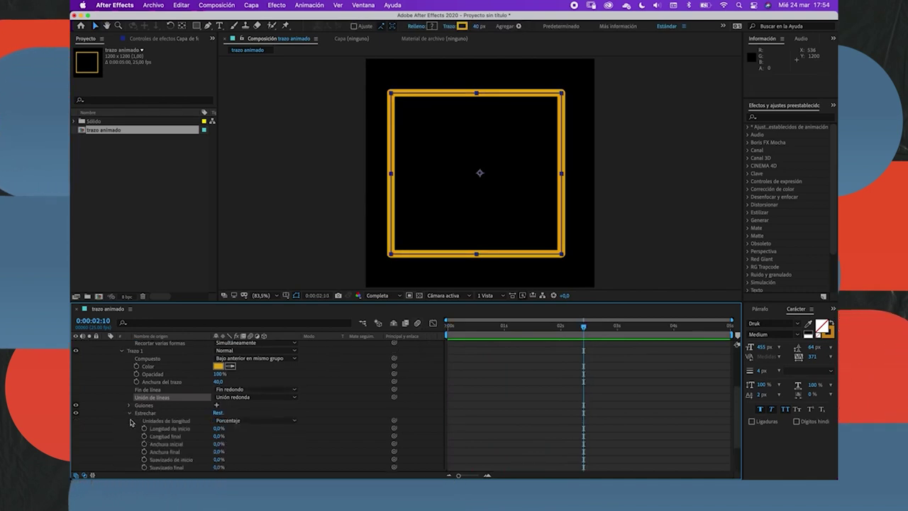
drag(220, 429, 244, 423)
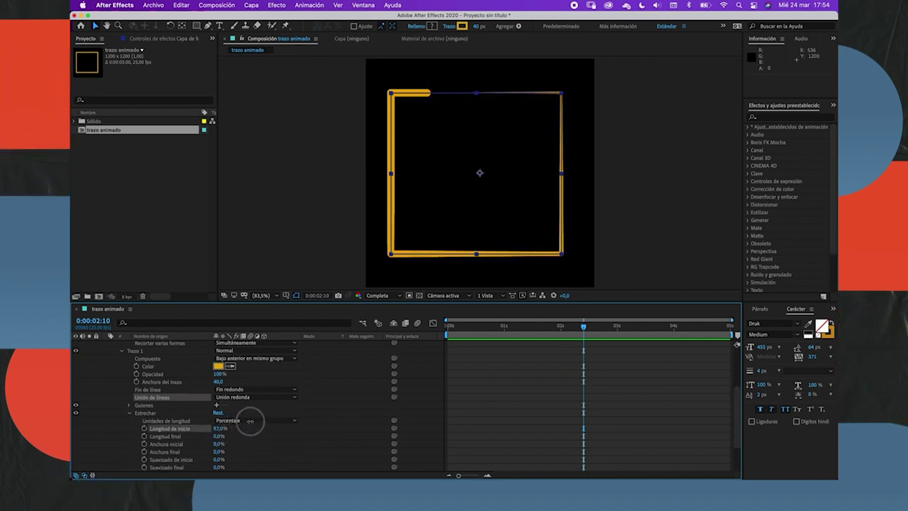
drag(243, 423, 292, 417)
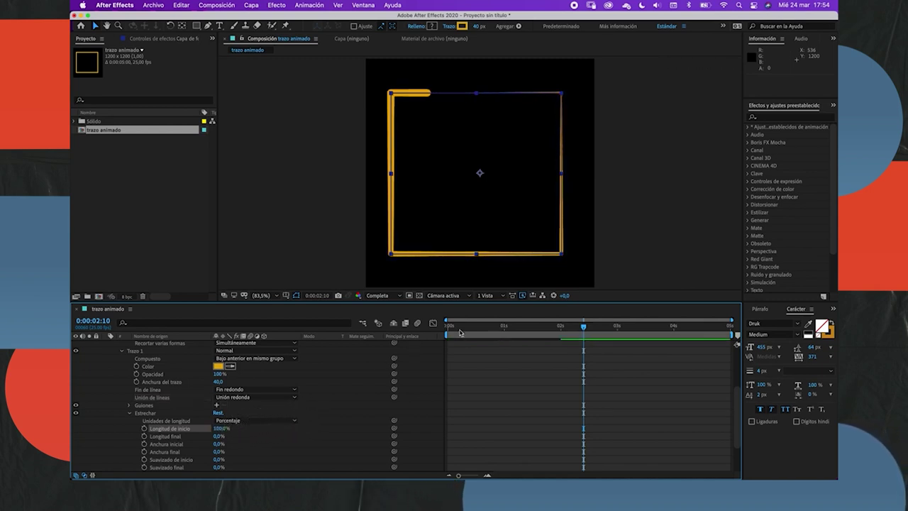
key(Home)
key(space)
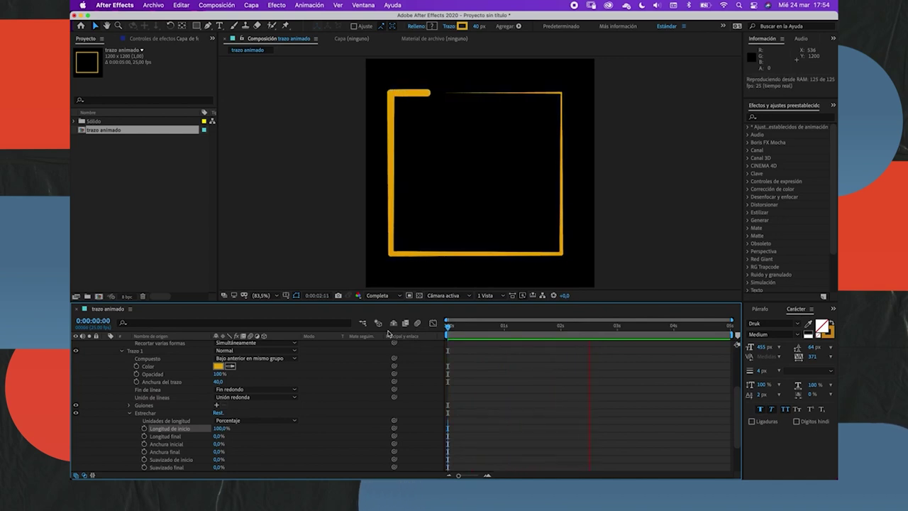
key(space)
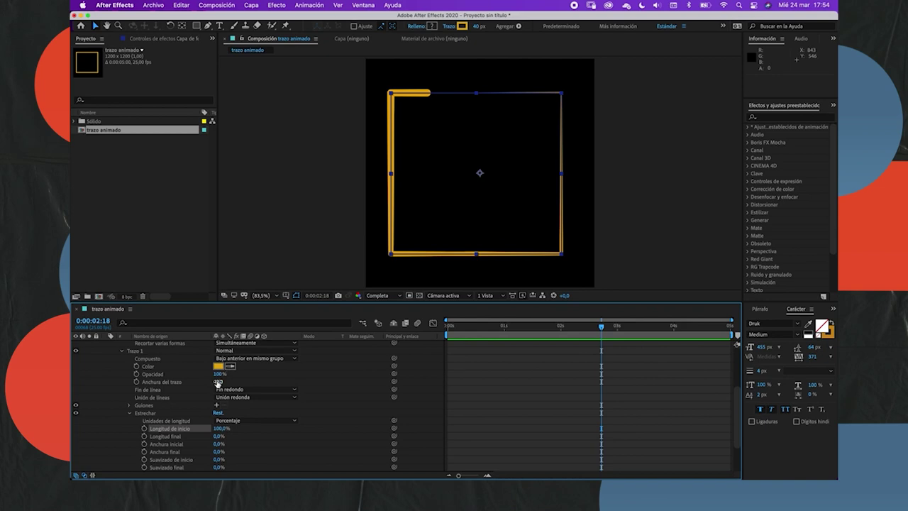
- Test a 33% taper end length, then return the taper start length to 0%
mouse_move(222, 437)
mouse_down()
mouse_move(298, 431)
mouse_move(222, 443)
mouse_up()
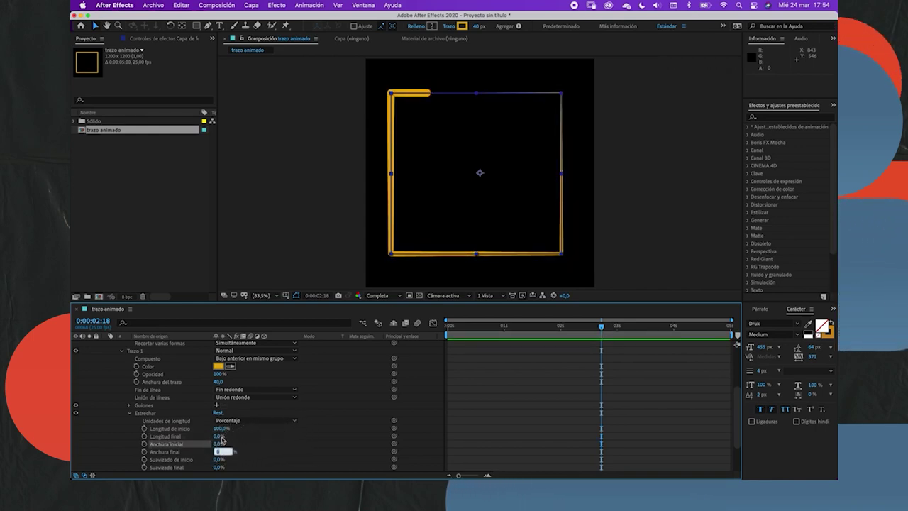
click(217, 429)
drag(212, 428, 168, 366)
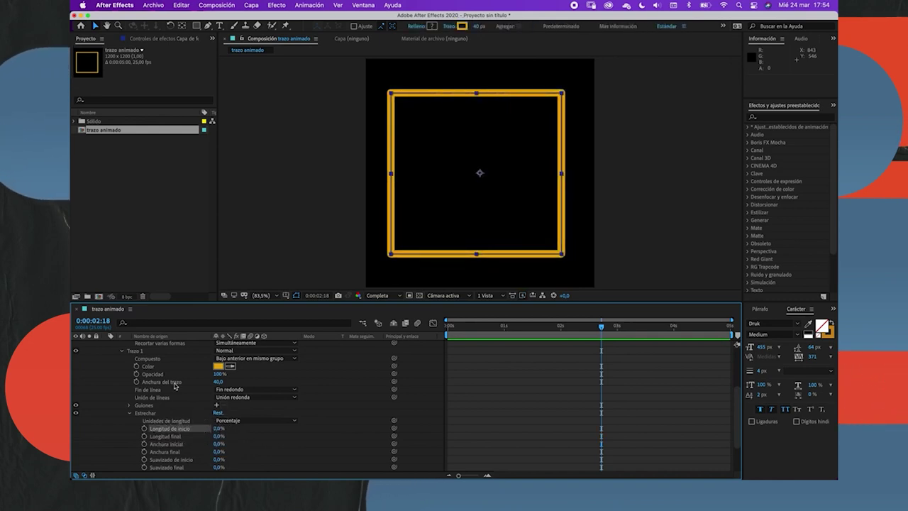
scroll(186, 360, up, 3)
scroll(186, 361, up, 2)
- Duplicate the square shape layer into Capa de formas 2 and 3, each starting a few frames later
drag(448, 325, 507, 326)
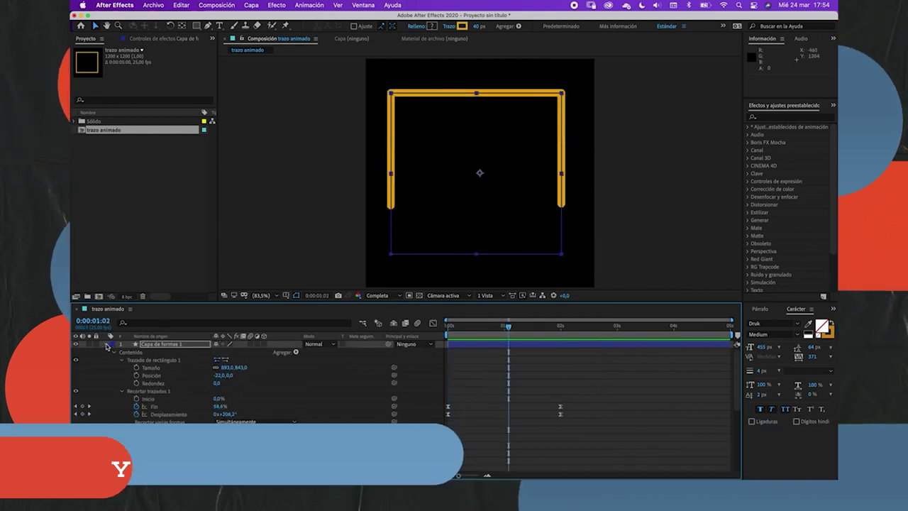
key(super+grave)
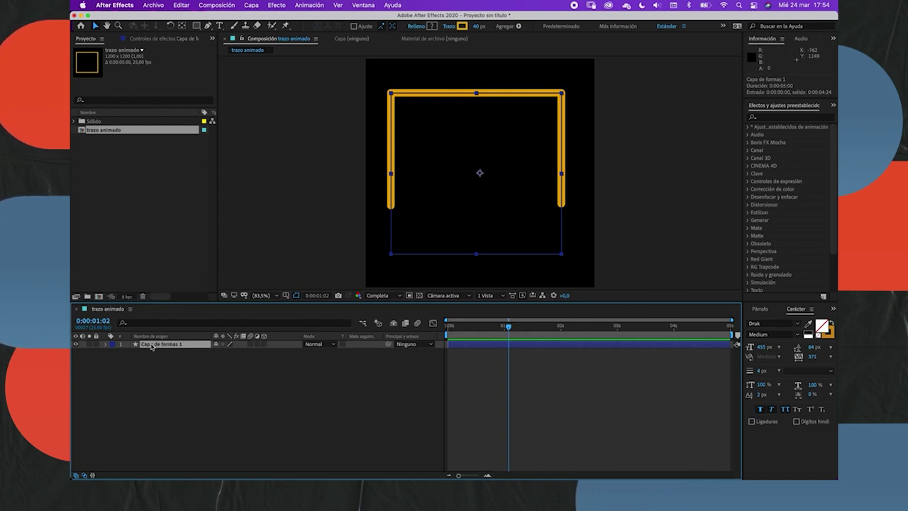
key(super+v)
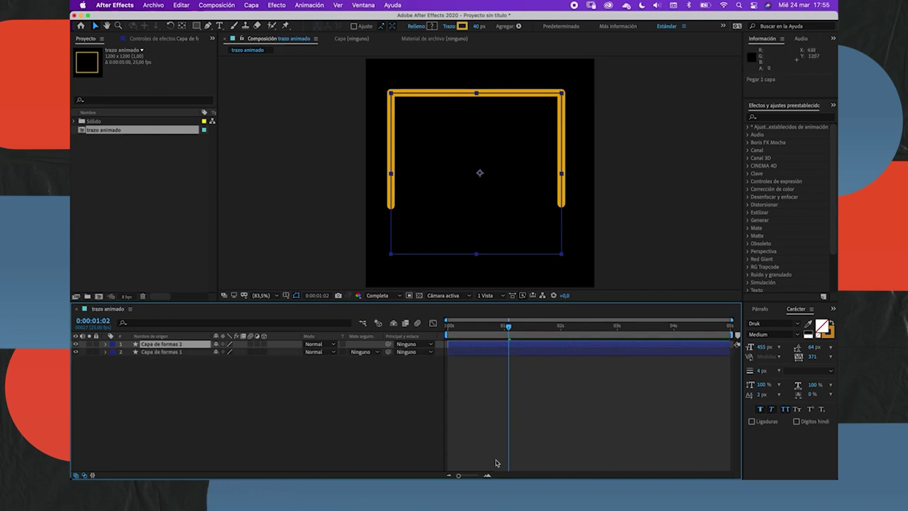
drag(458, 475, 469, 475)
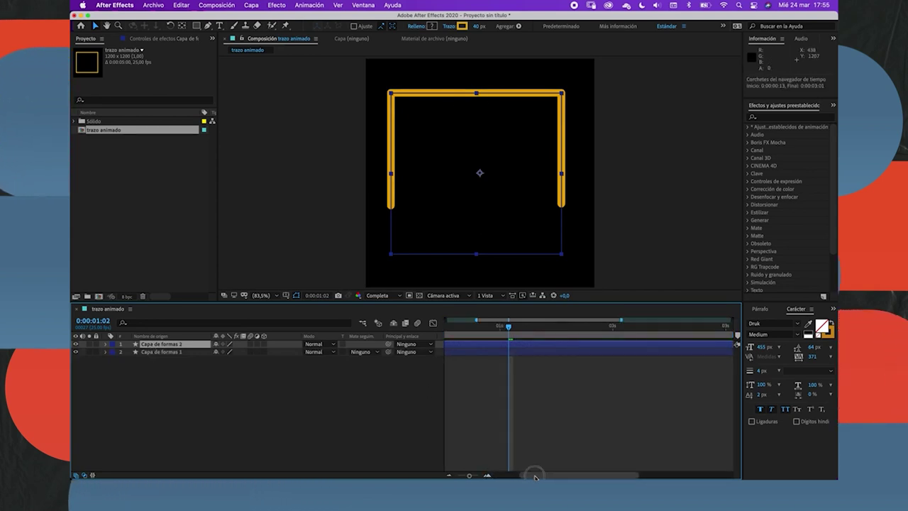
drag(535, 476, 494, 474)
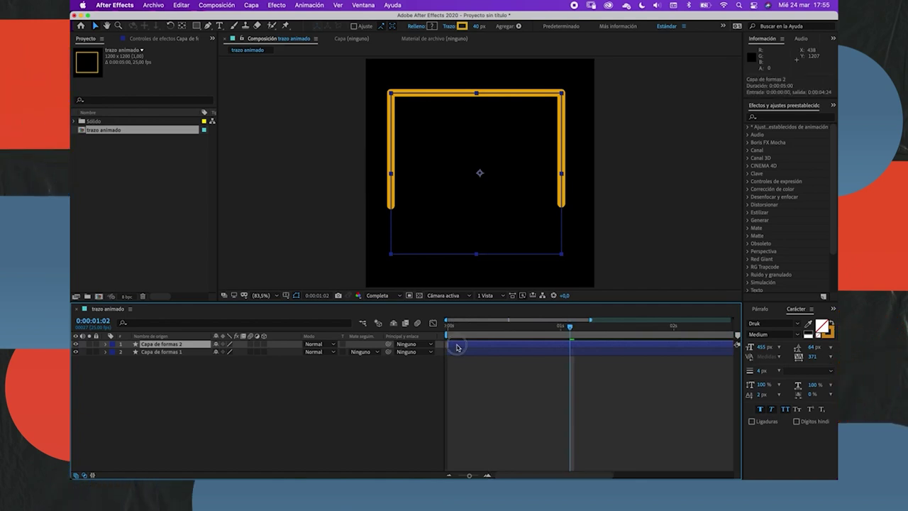
drag(457, 347, 461, 347)
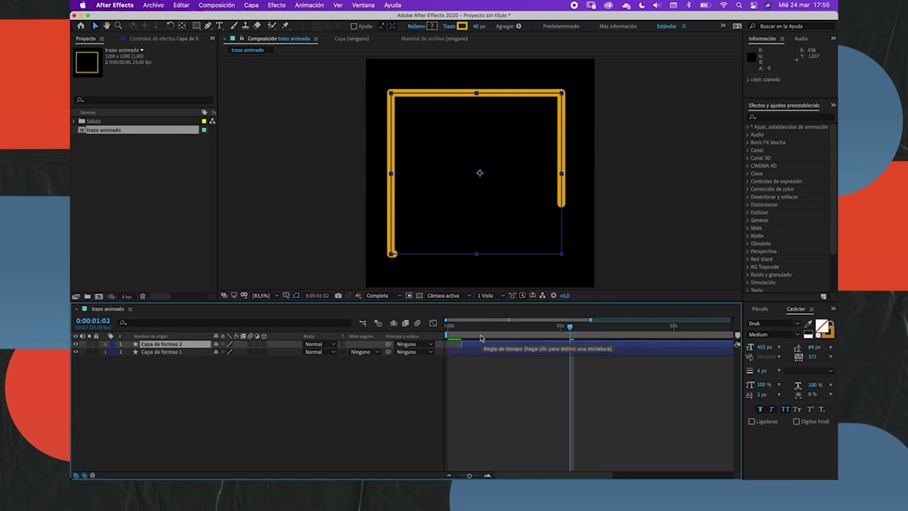
drag(473, 348, 480, 348)
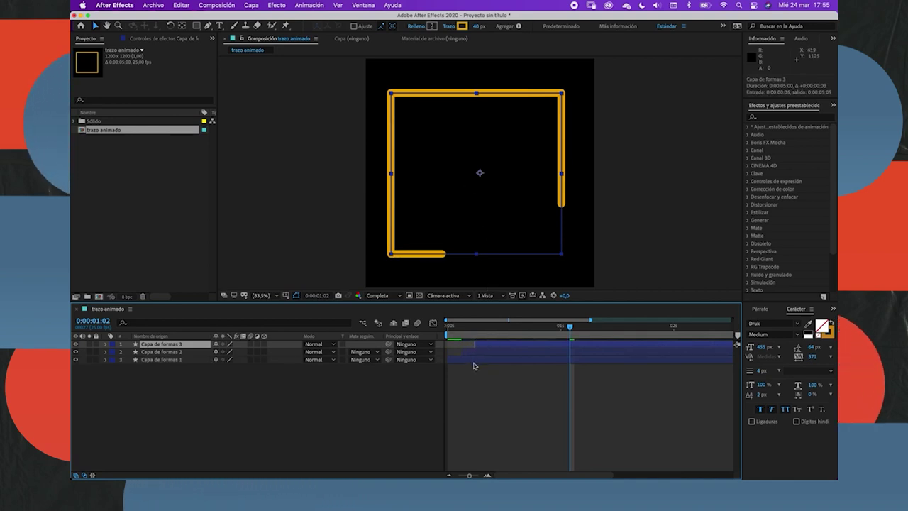
- Change Capa de formas 2's stroke colour to blue
click(488, 352)
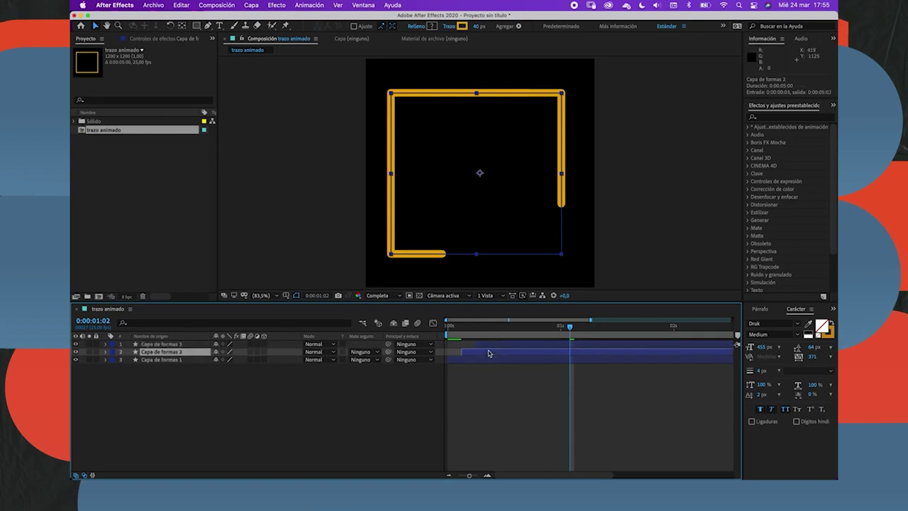
click(461, 25)
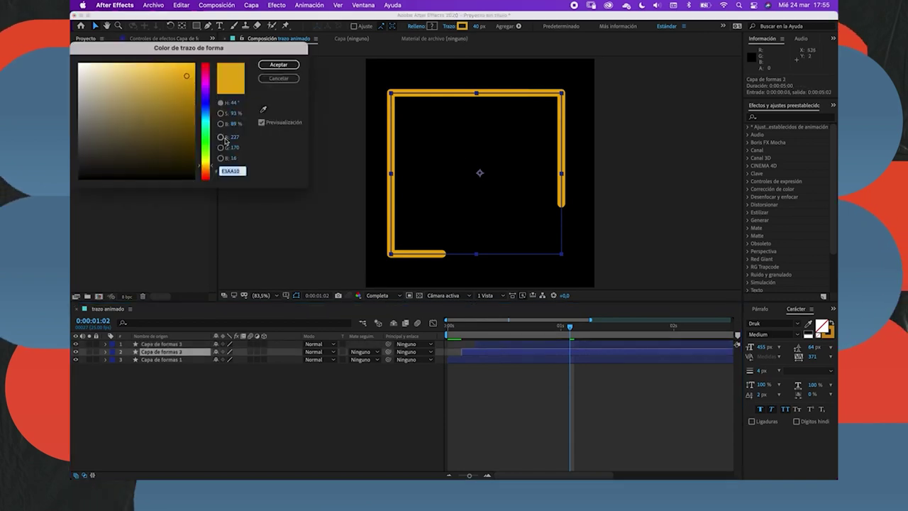
mouse_move(206, 133)
mouse_down()
mouse_move(201, 98)
mouse_move(181, 88)
mouse_up()
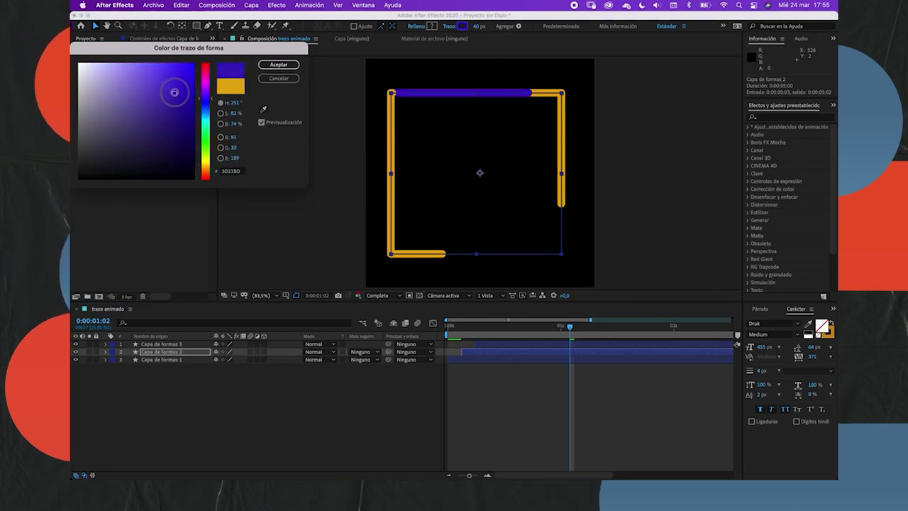
click(272, 68)
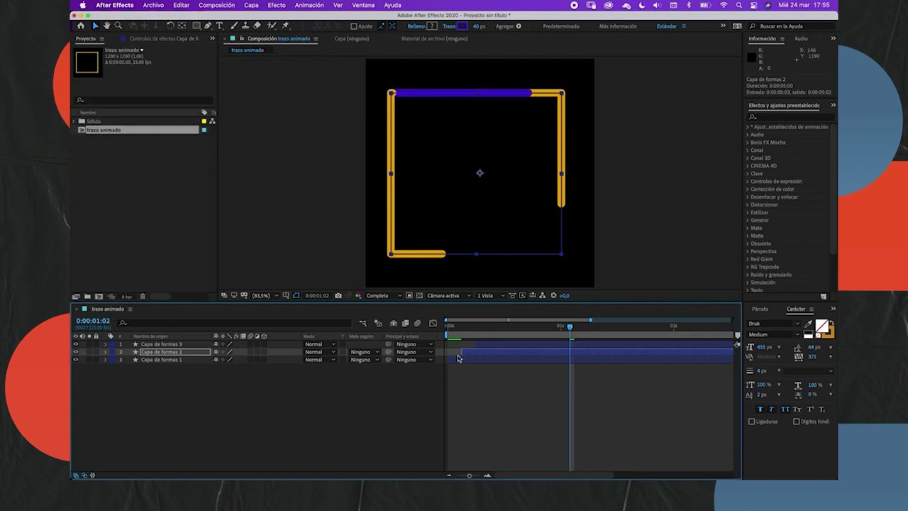
- Change Capa de formas 1's stroke colour to red (E3101B)
click(457, 358)
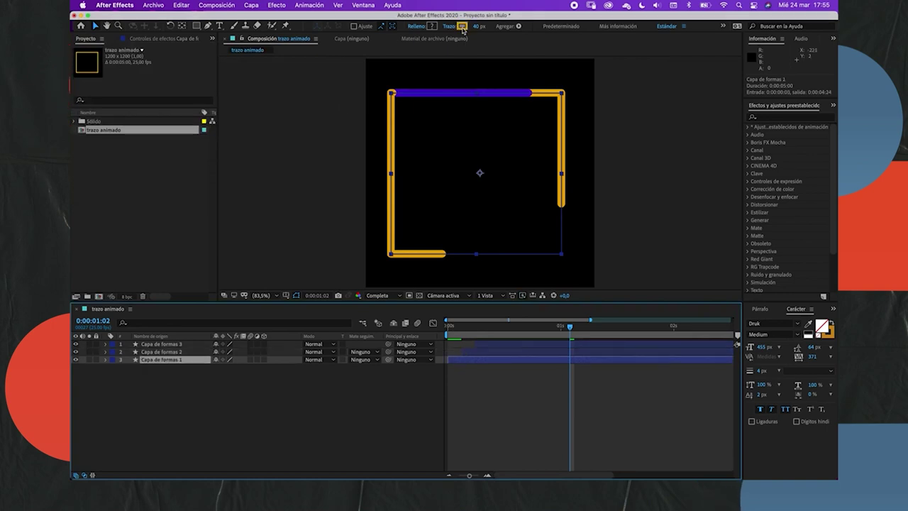
click(462, 26)
drag(207, 98, 204, 81)
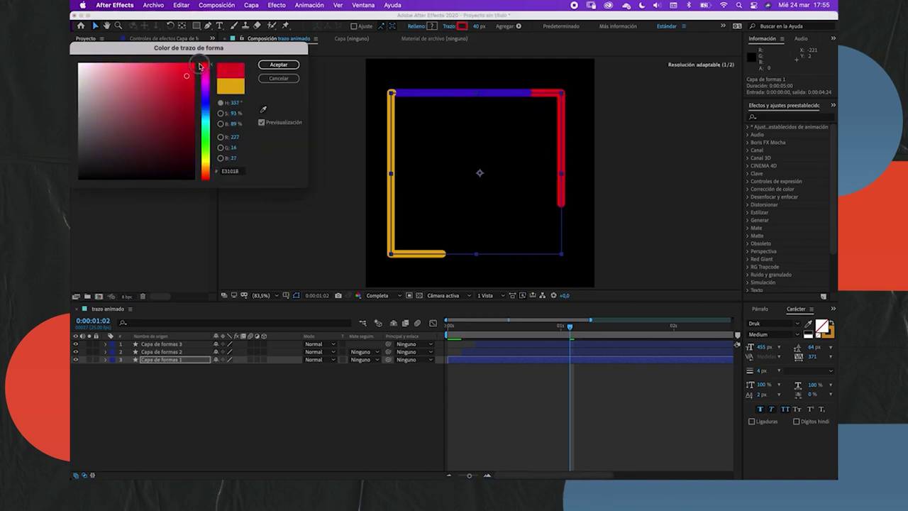
click(278, 64)
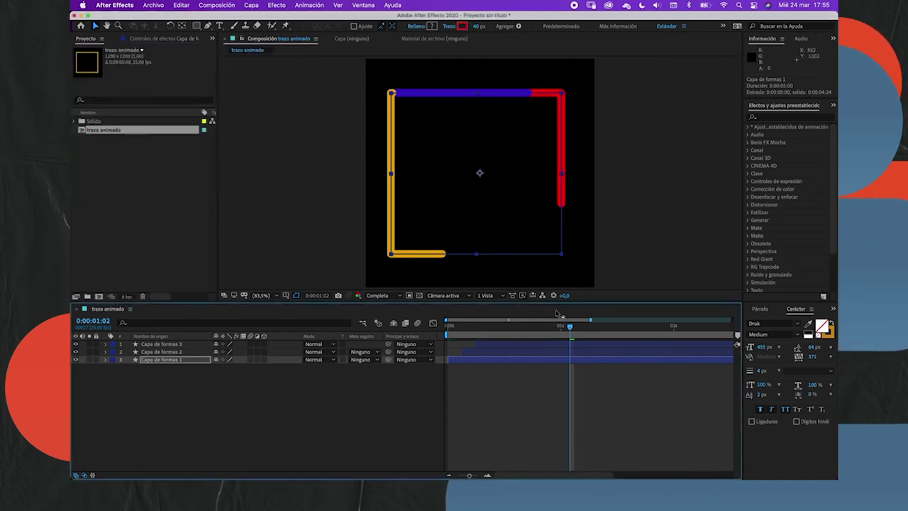
drag(560, 325, 448, 326)
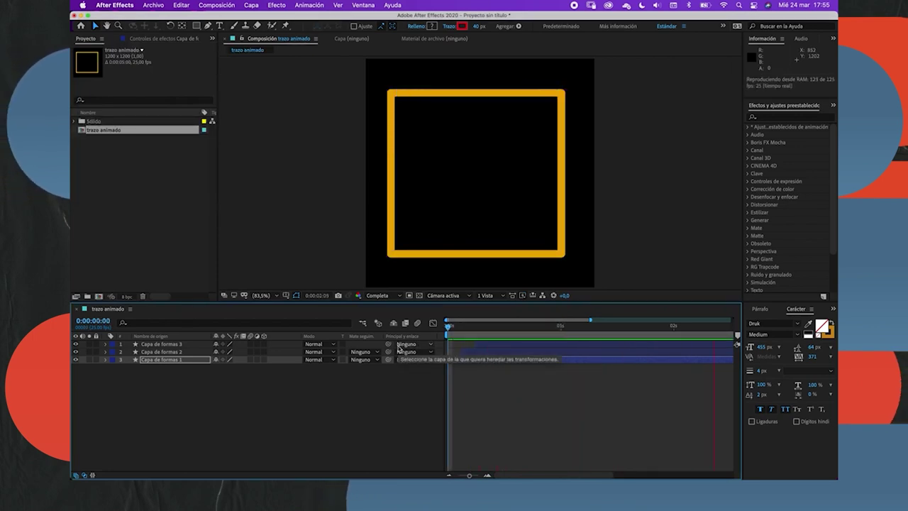
key(space)
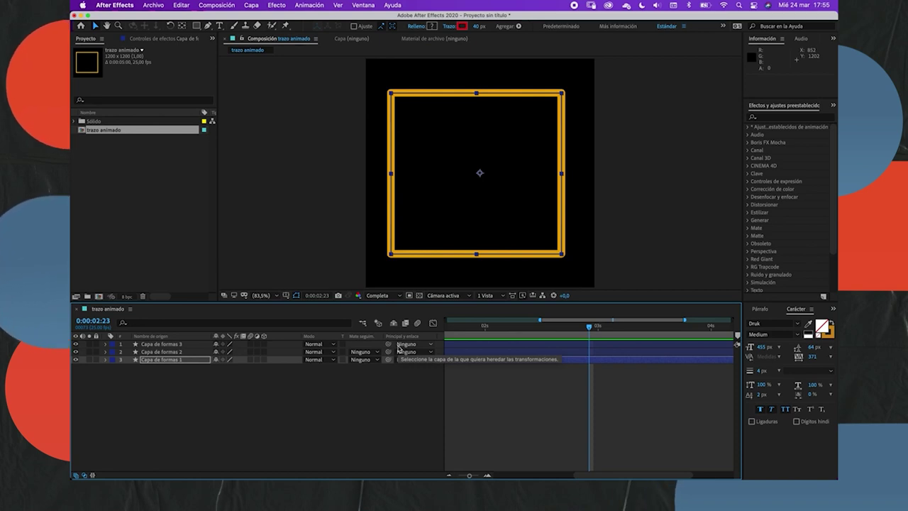
drag(468, 475, 457, 475)
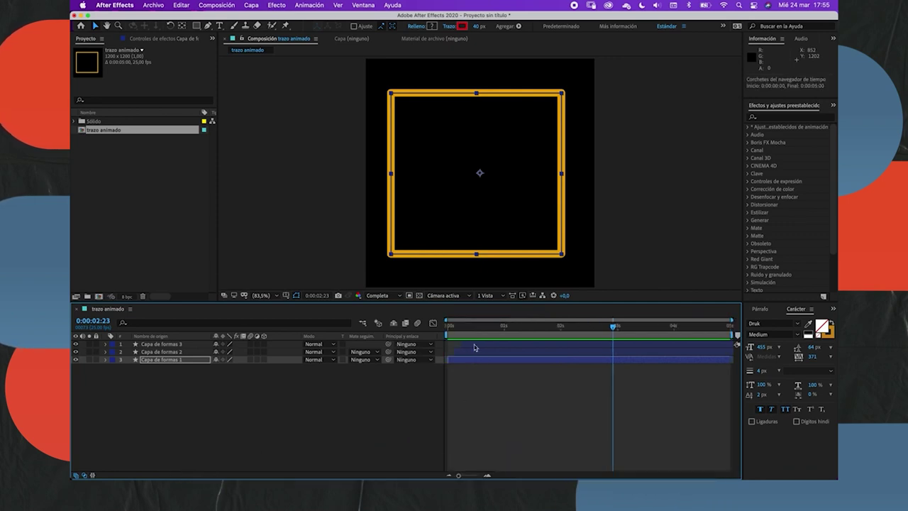
click(447, 326)
key(space)
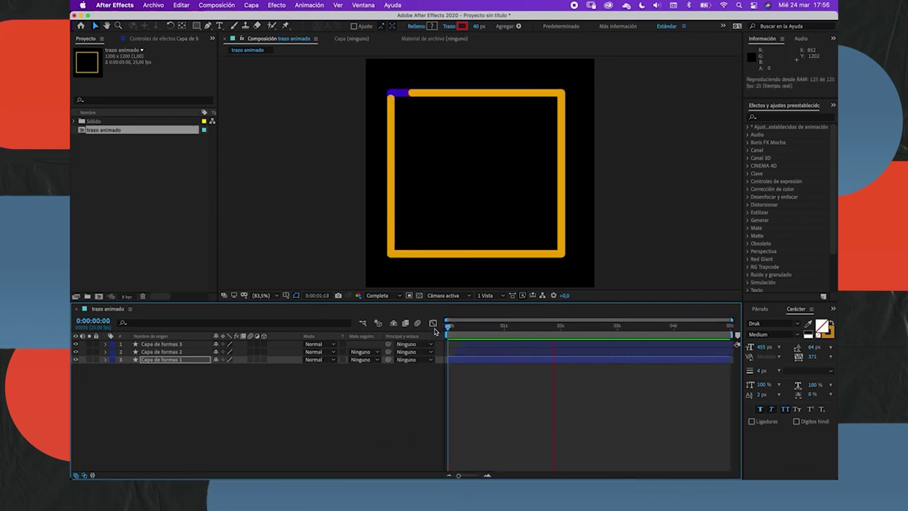
key(space)
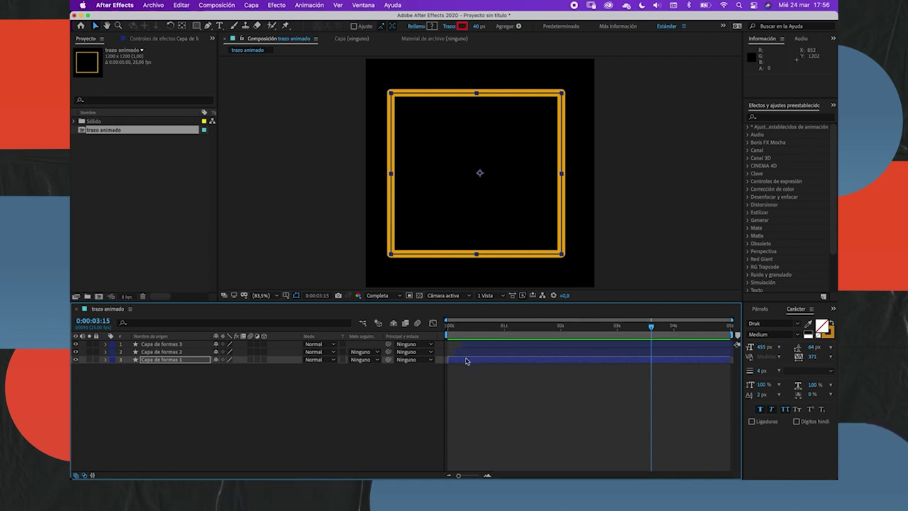
click(451, 328)
key(space)
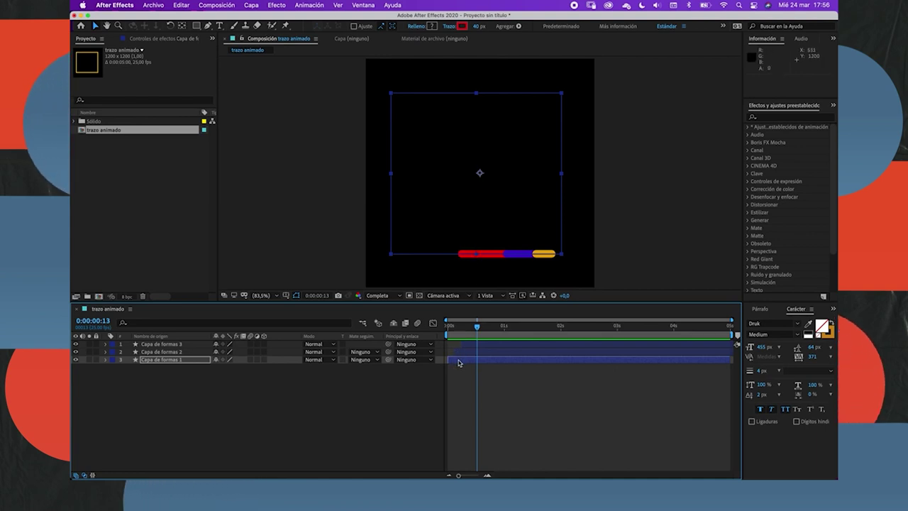
click(446, 329)
mouse_move(446, 328)
mouse_down()
mouse_move(519, 323)
mouse_move(448, 324)
mouse_up()
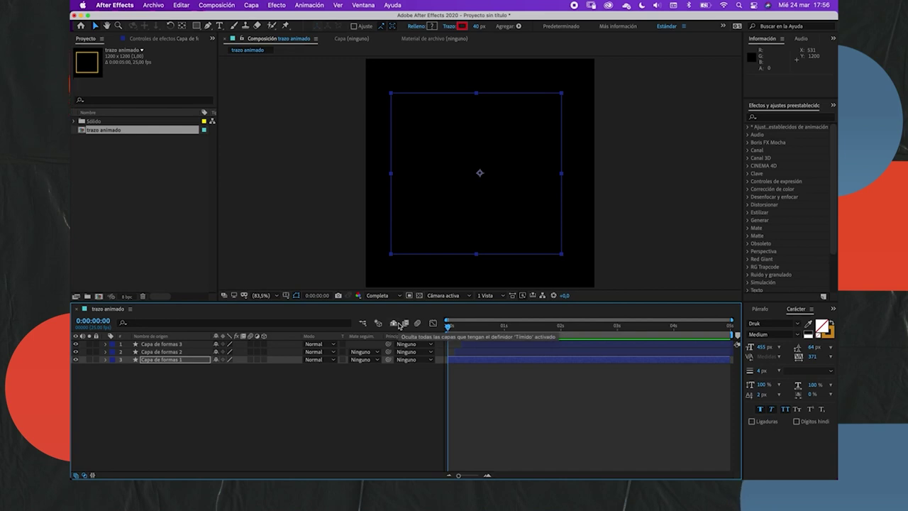
- Delete Capa de formas 2 and 3, keeping only the red stroke layer
drag(438, 345, 438, 351)
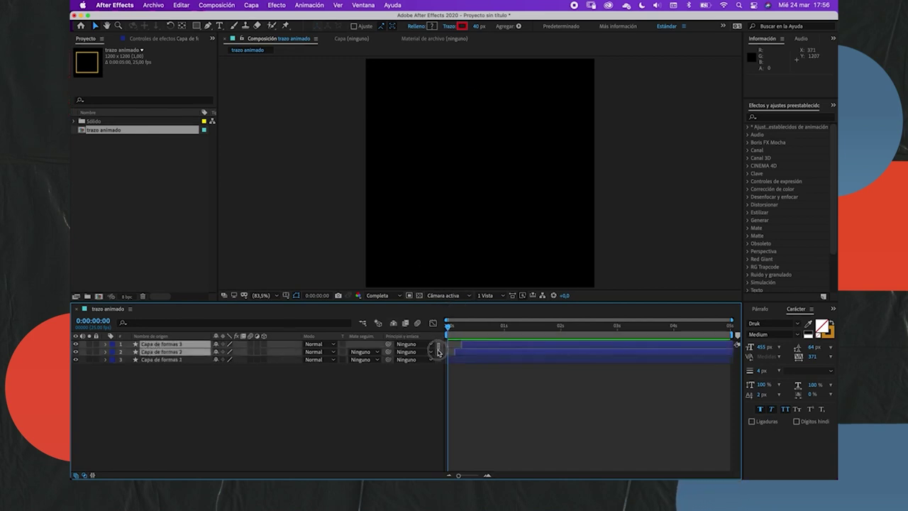
key(Delete)
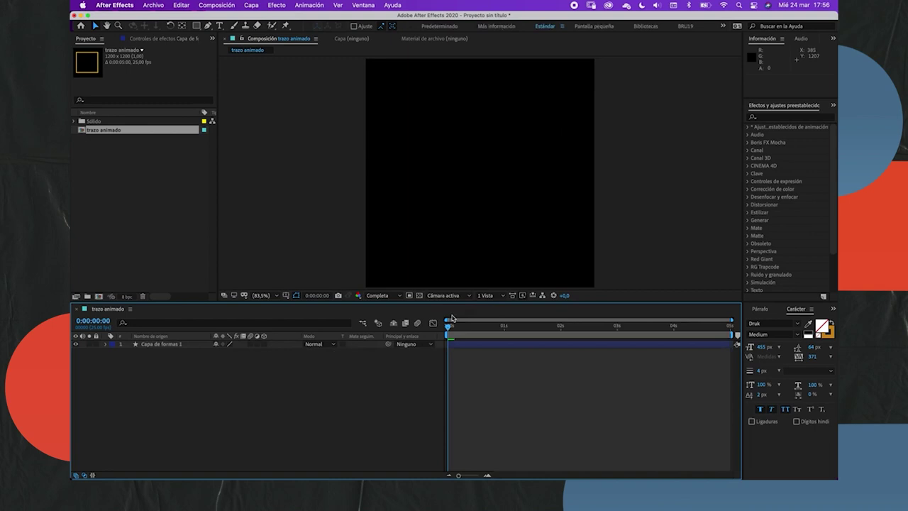
click(456, 326)
drag(462, 330, 563, 312)
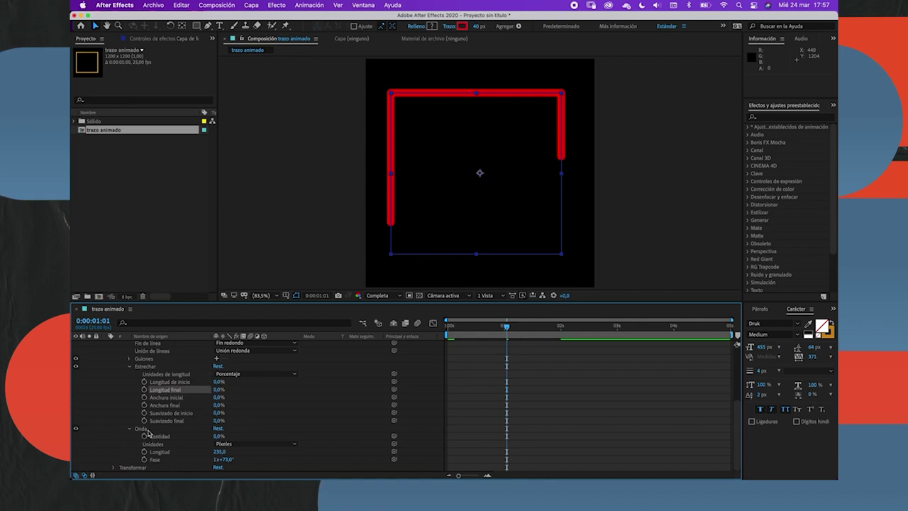
- Raise the Onda wave amount to 27% and preview the wobbling stroke
mouse_move(218, 436)
mouse_down()
mouse_move(225, 429)
mouse_move(219, 437)
mouse_up()
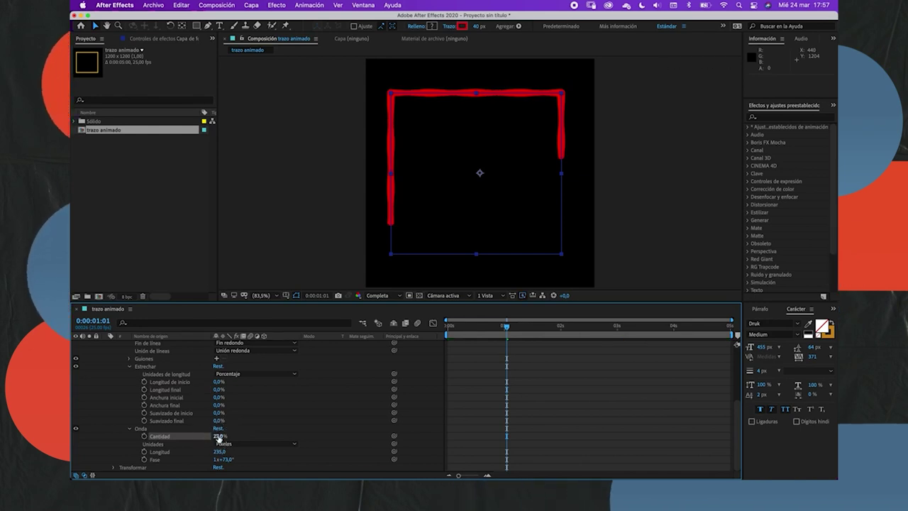
drag(505, 325, 440, 326)
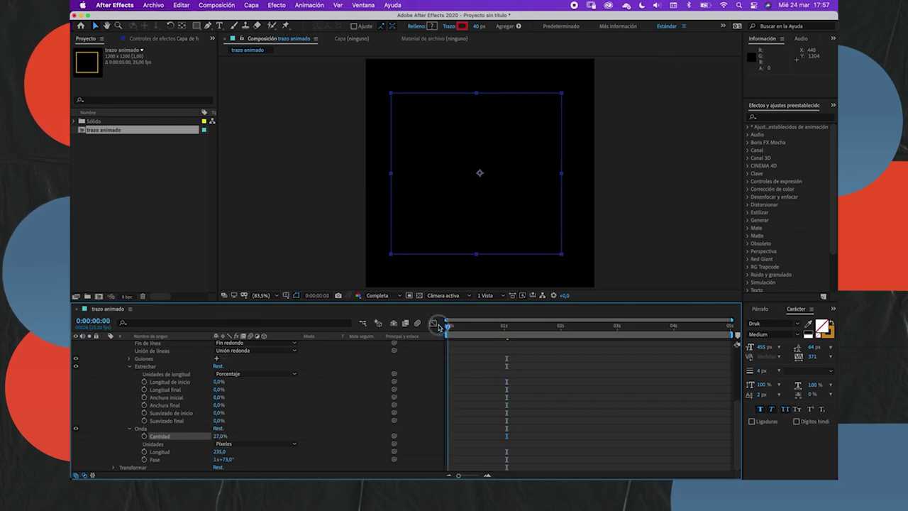
key(space)
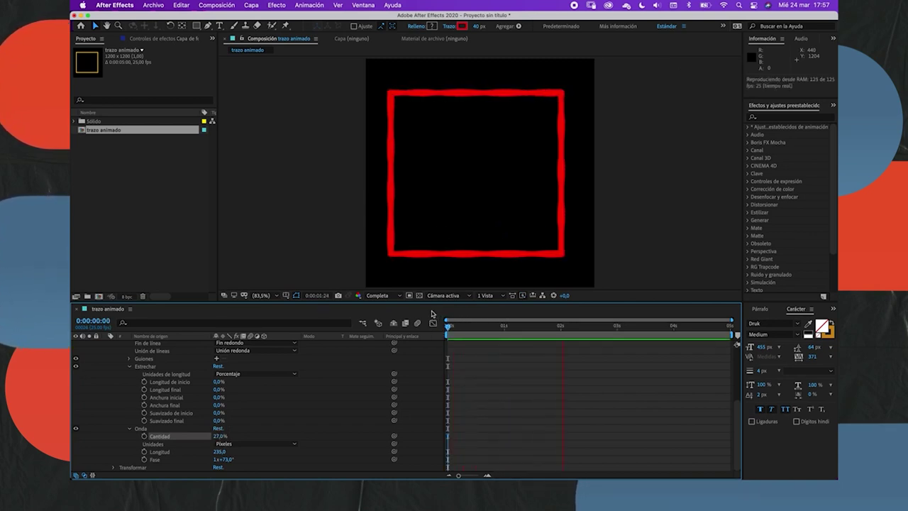
drag(461, 325, 486, 326)
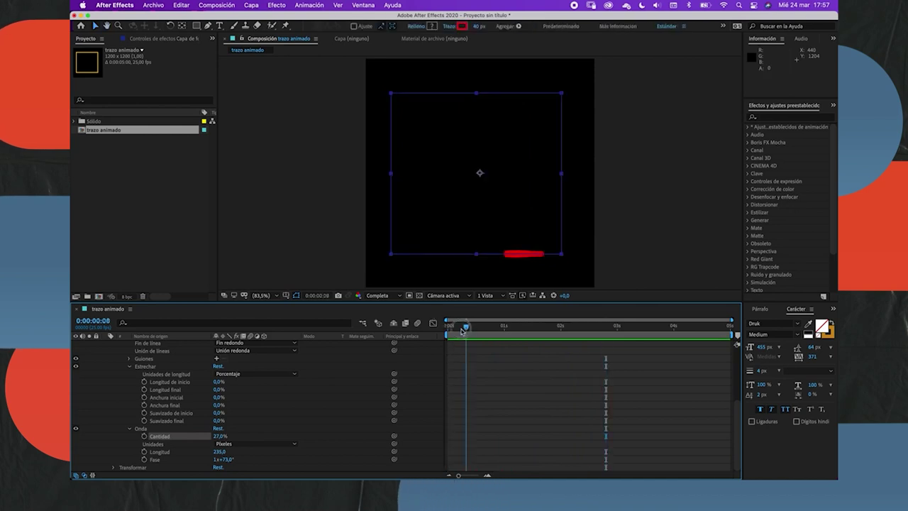
key(space)
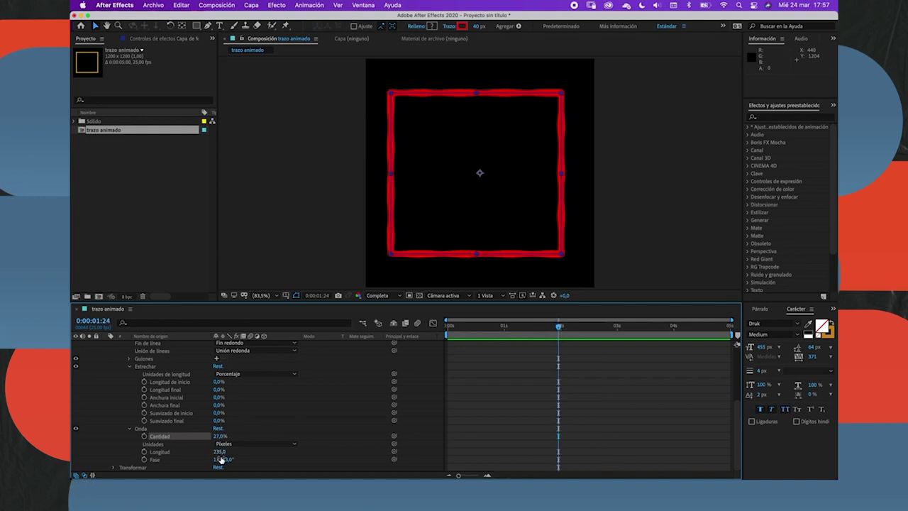
- Set the Onda wave length to 621 and replay the stroke animation from the start
drag(201, 452, 298, 430)
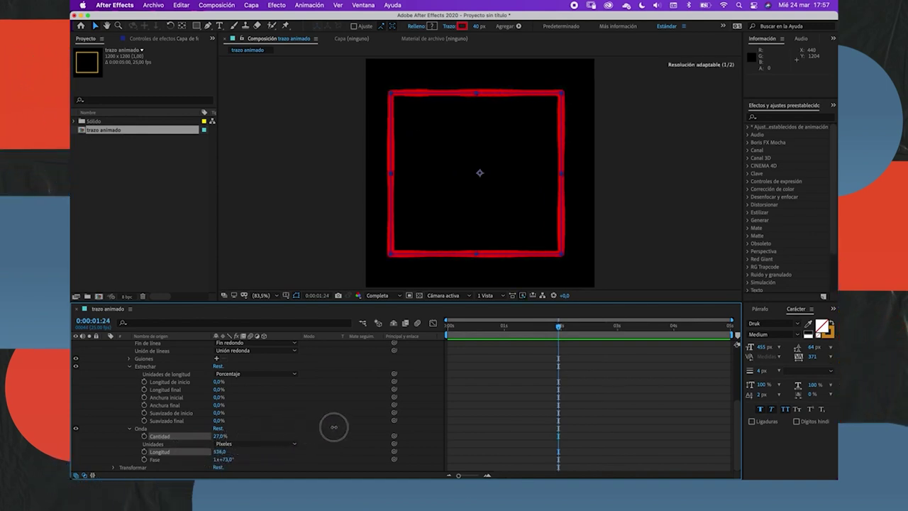
drag(298, 431, 376, 424)
click(459, 326)
key(Home)
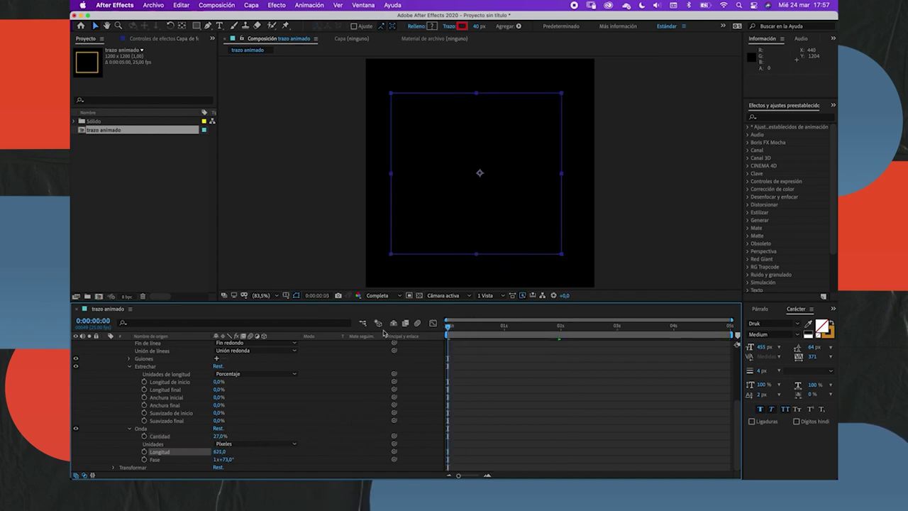
key(space)
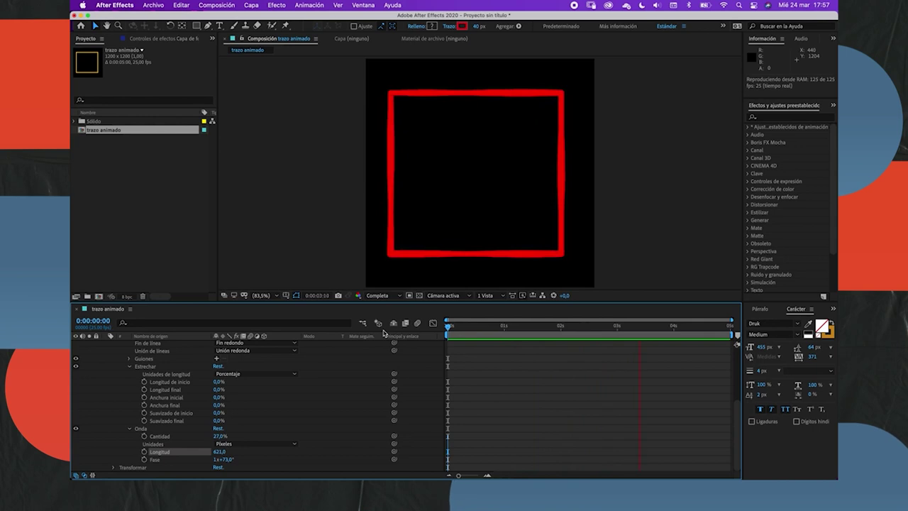
key(space)
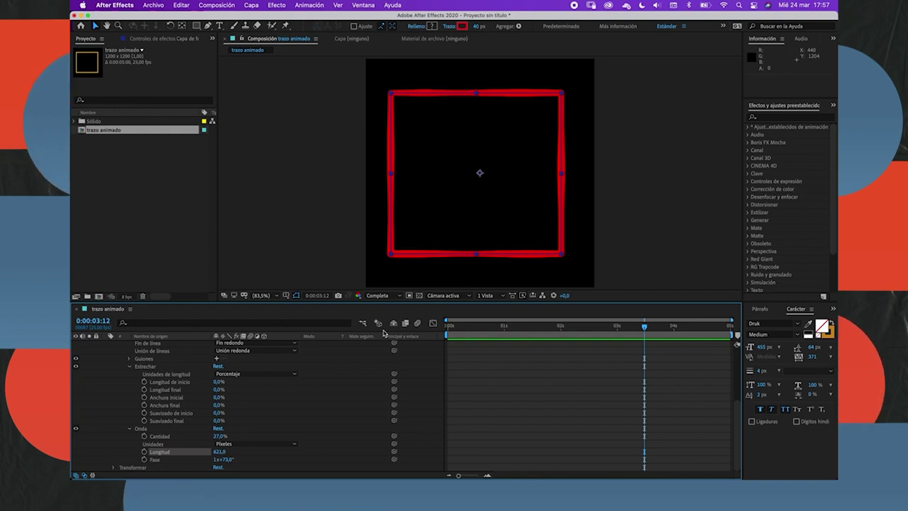
- Collapse Capa de formas 1, scrub through its red stroke animation, then delete the layer
scroll(321, 333, up, 5)
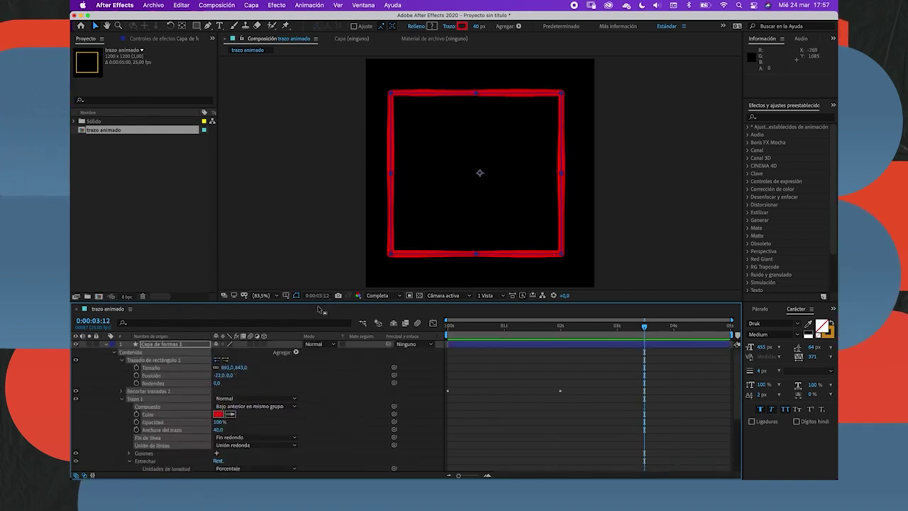
click(105, 344)
click(141, 370)
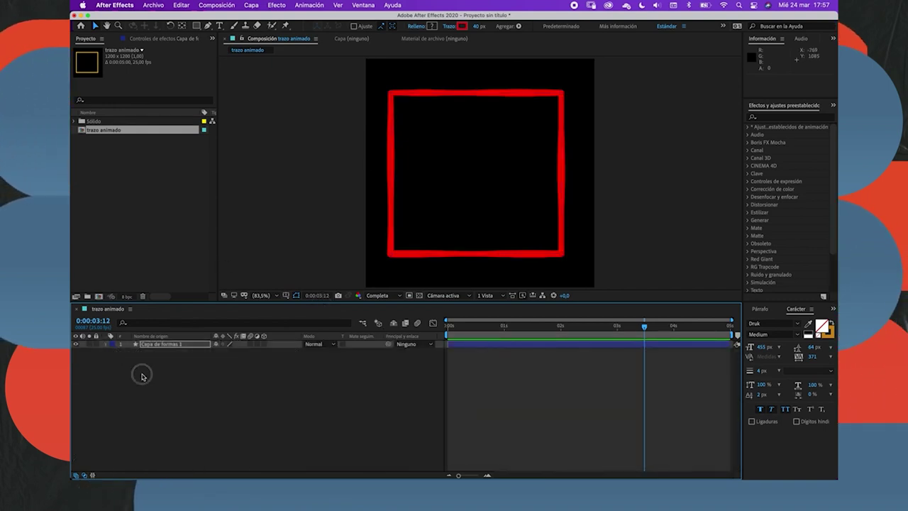
click(461, 326)
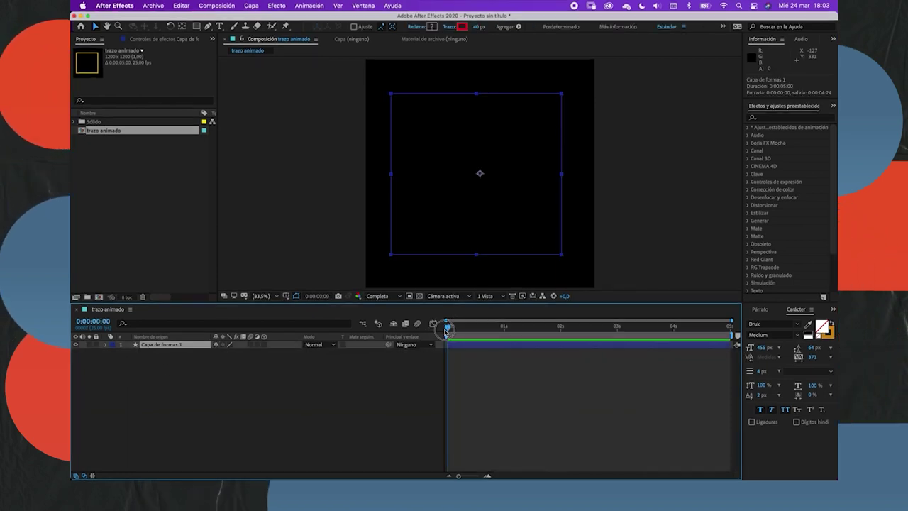
mouse_move(461, 326)
mouse_down()
mouse_move(495, 330)
mouse_move(440, 339)
mouse_up()
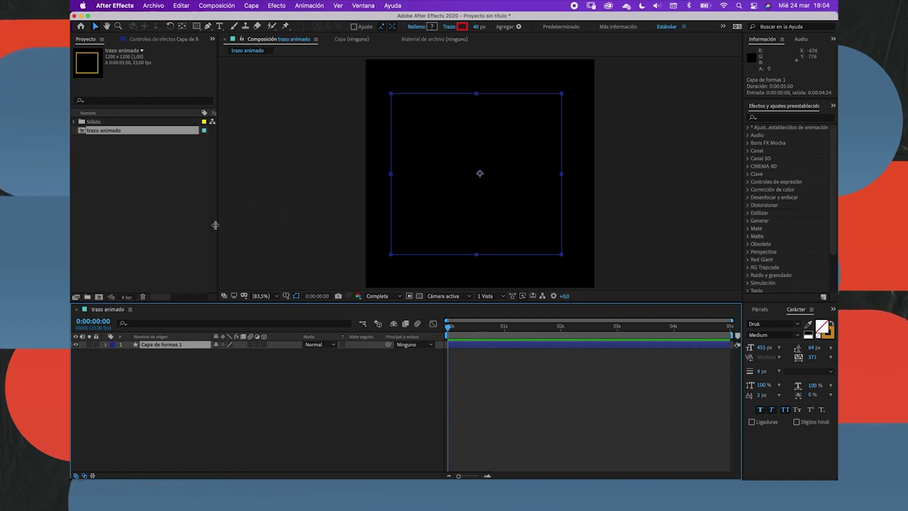
key(Delete)
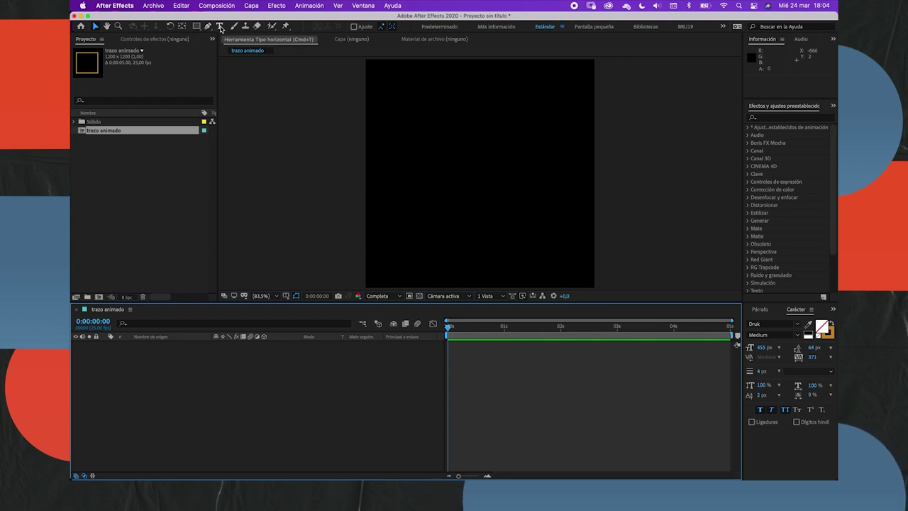
- Add a new text layer reading BRUMOTION at 110 px, centred in the composition
right_click(175, 366)
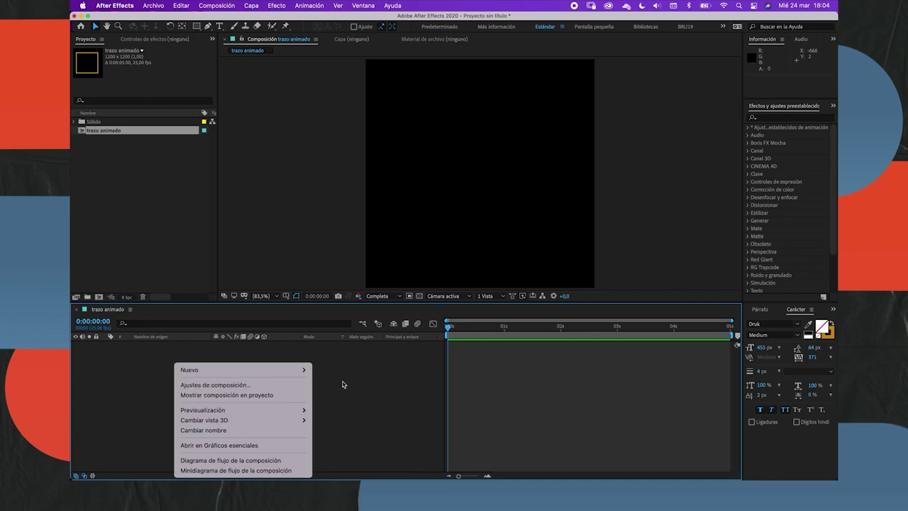
mouse_move(304, 373)
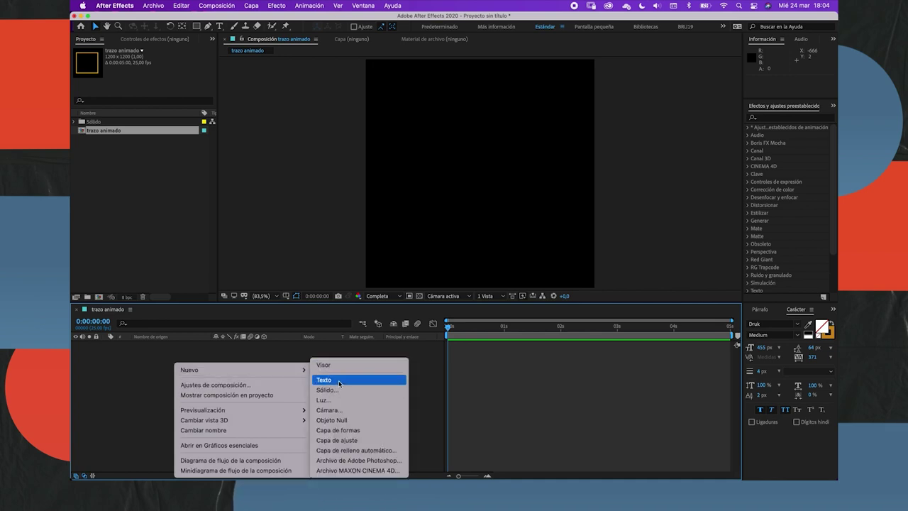
click(339, 382)
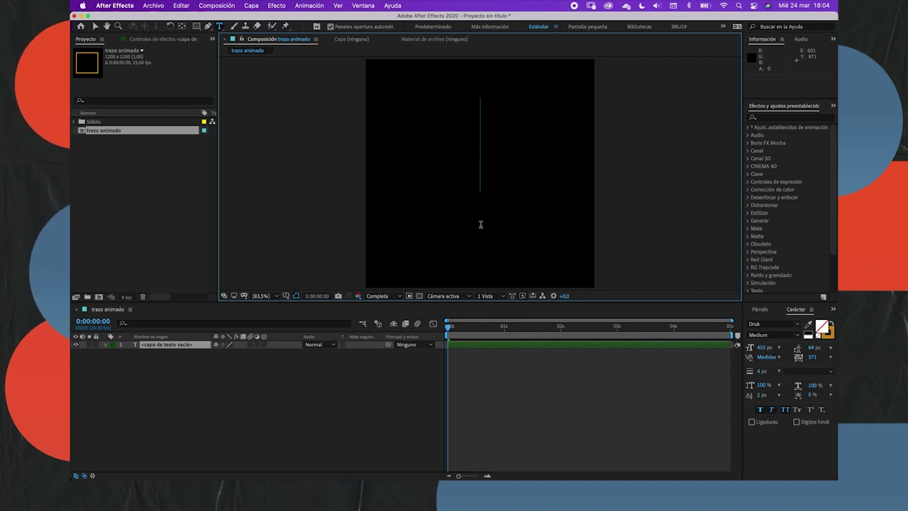
text(brumotion)
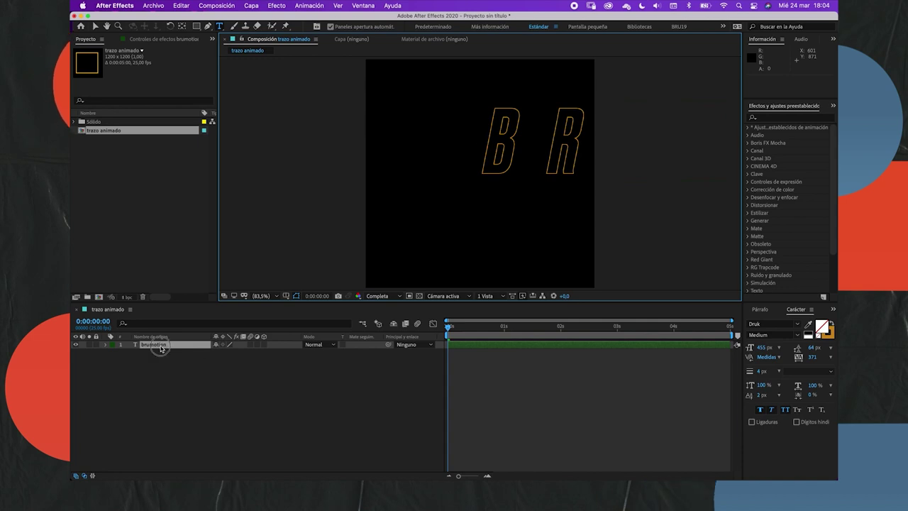
click(158, 347)
drag(763, 350, 585, 321)
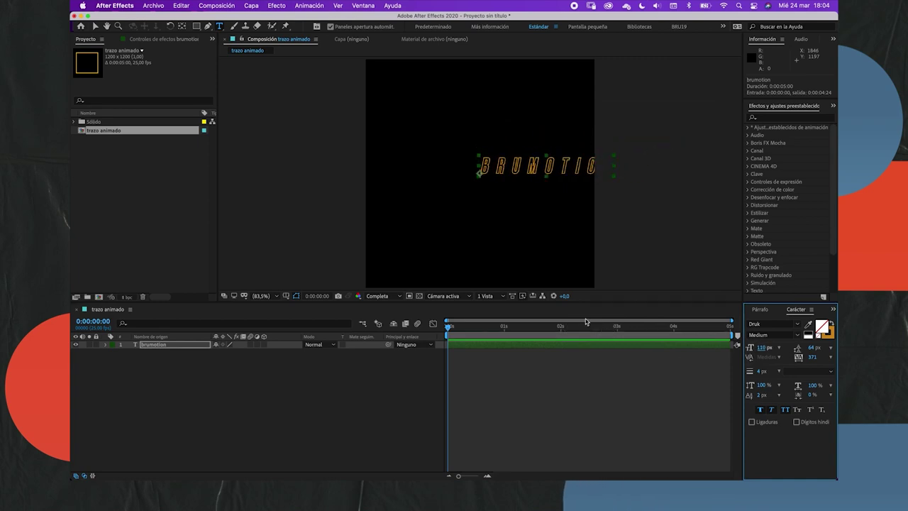
drag(524, 167, 461, 171)
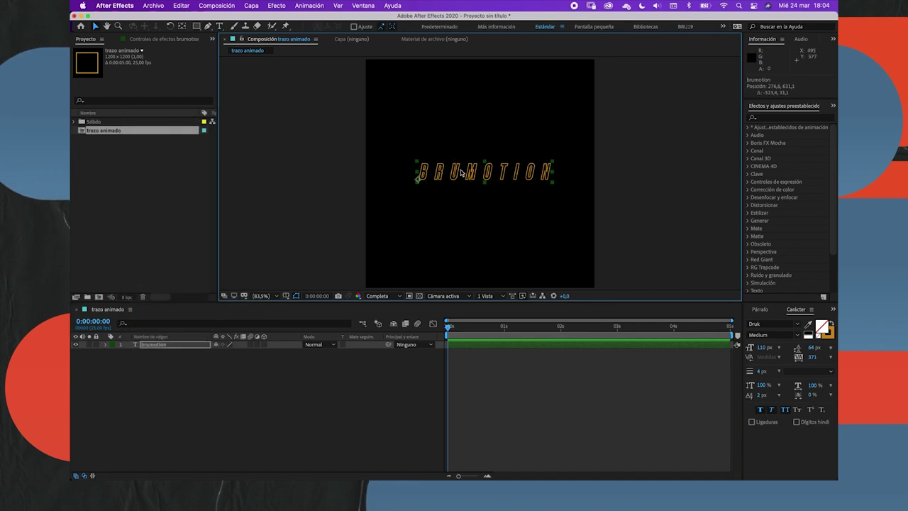
click(291, 398)
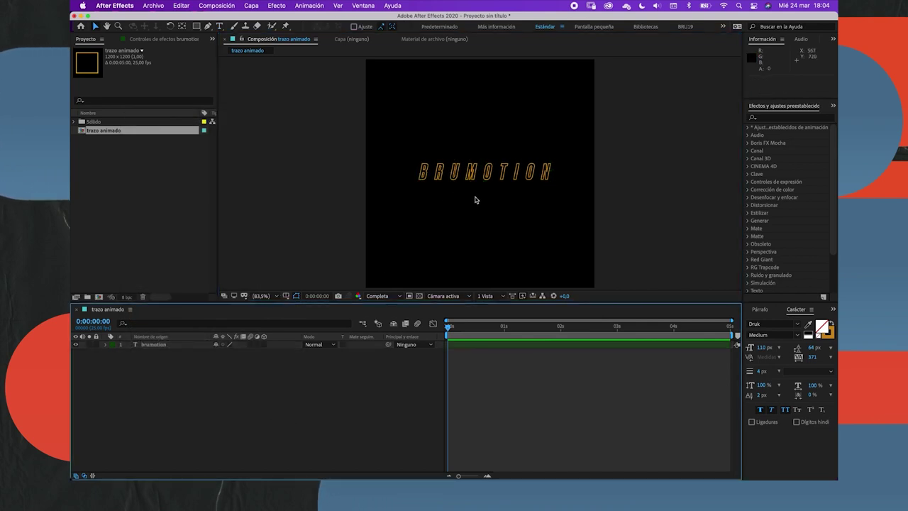
- Give the text a 2 px outline and view the composition at 100%
click(175, 344)
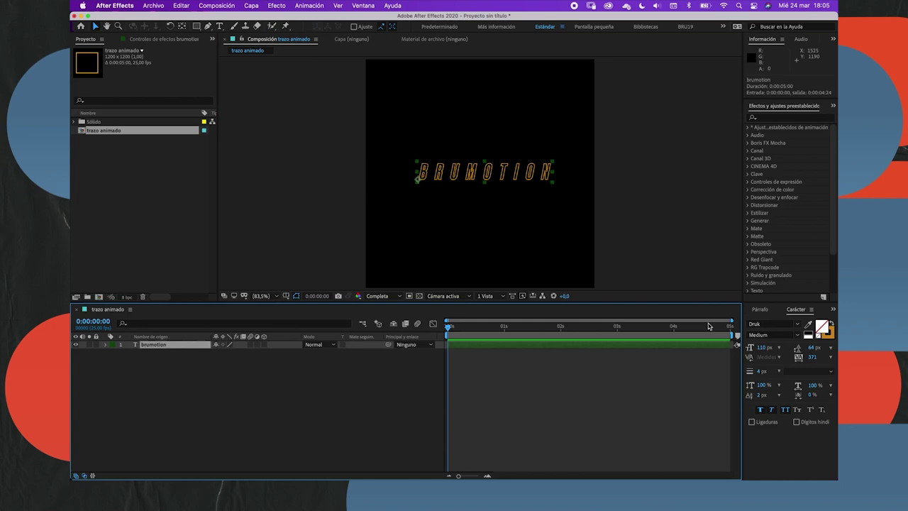
click(762, 370)
text(2)
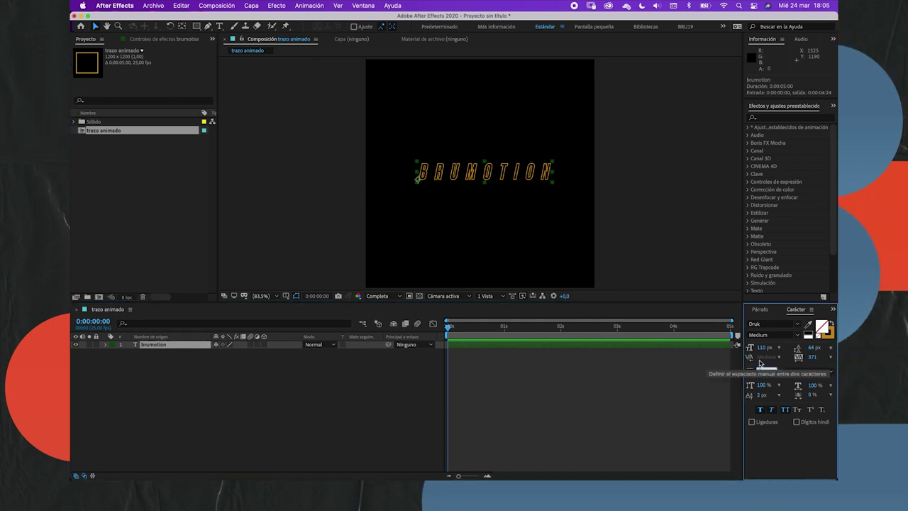
click(340, 381)
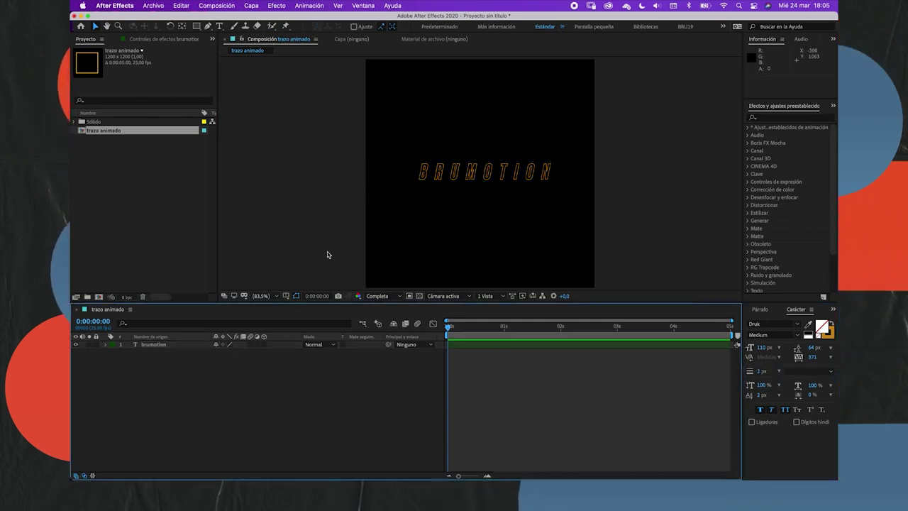
click(262, 296)
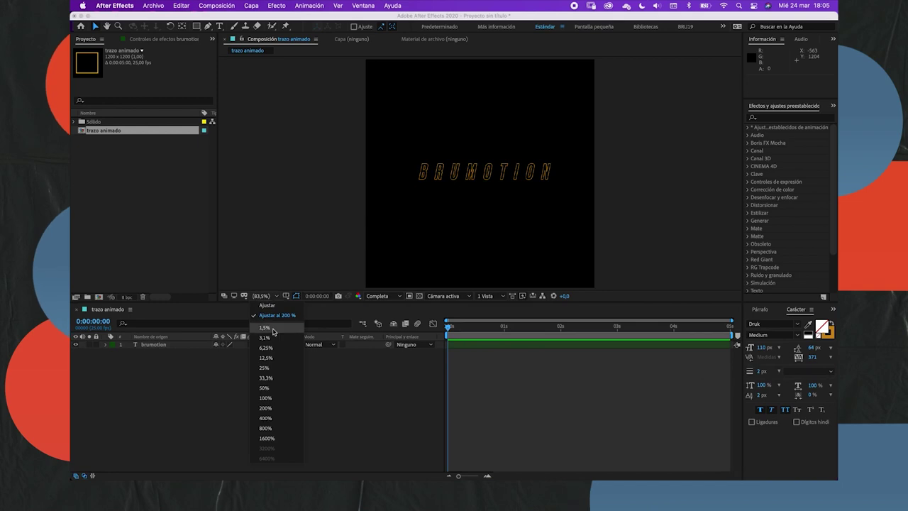
click(276, 400)
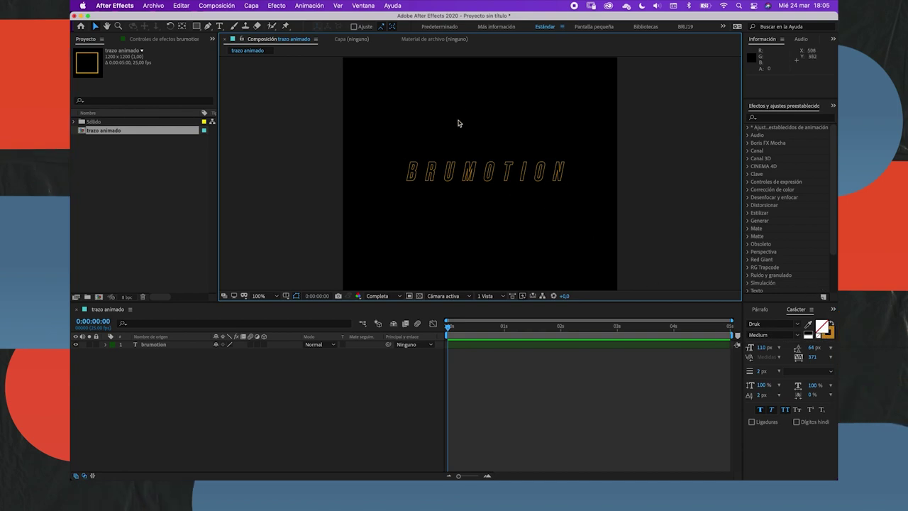
- Scale the brumotion layer to 134%, centre its anchor point, and nudge it into place
click(182, 345)
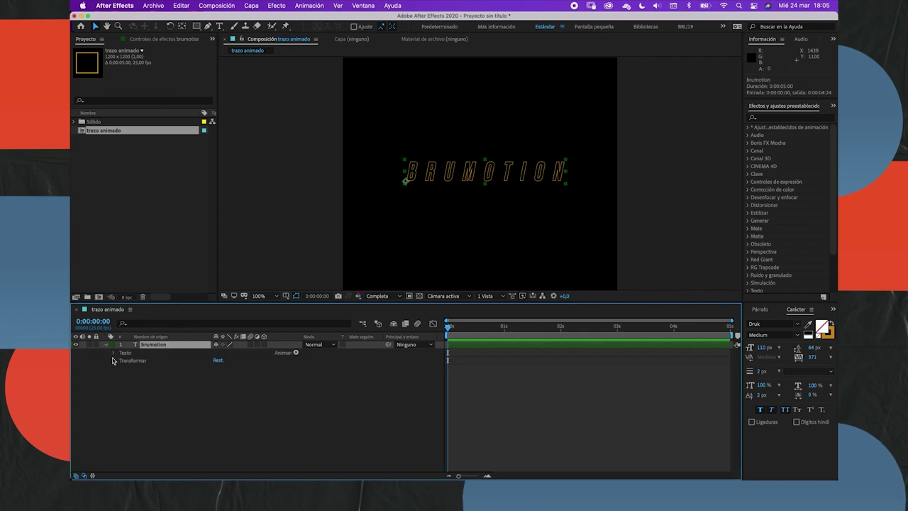
click(114, 361)
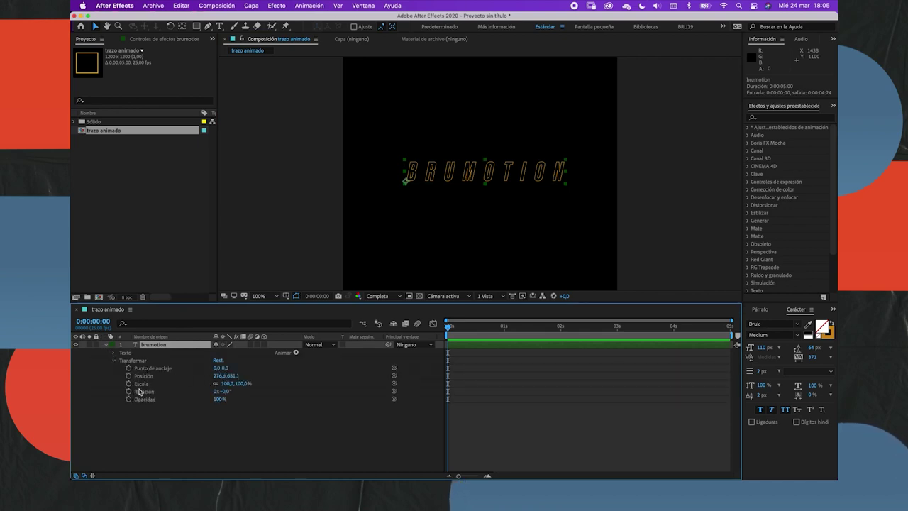
click(143, 385)
mouse_move(243, 383)
mouse_down()
mouse_move(501, 155)
mouse_move(432, 177)
mouse_up()
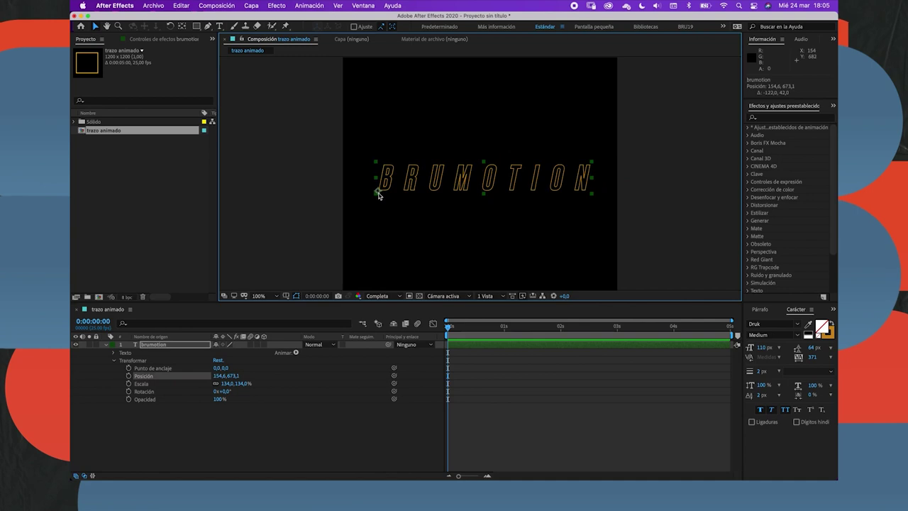
key(y)
drag(381, 196, 488, 183)
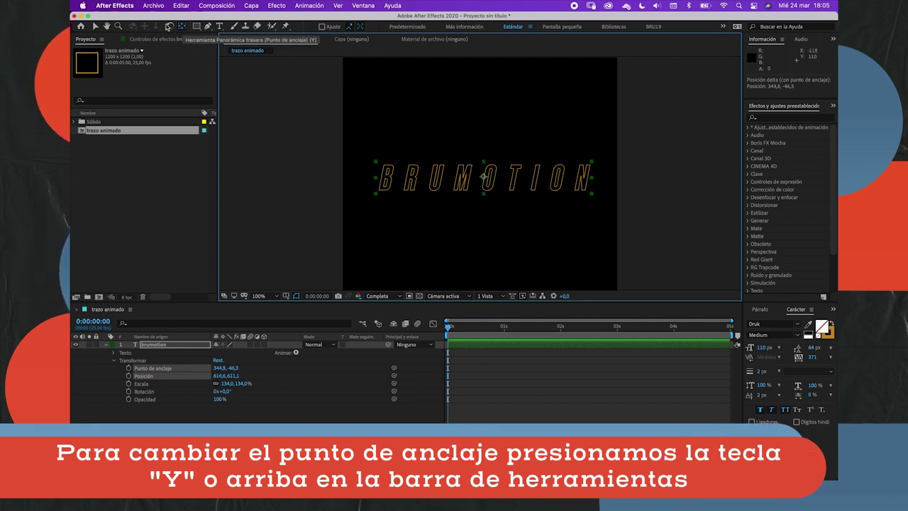
click(95, 27)
drag(475, 175, 489, 186)
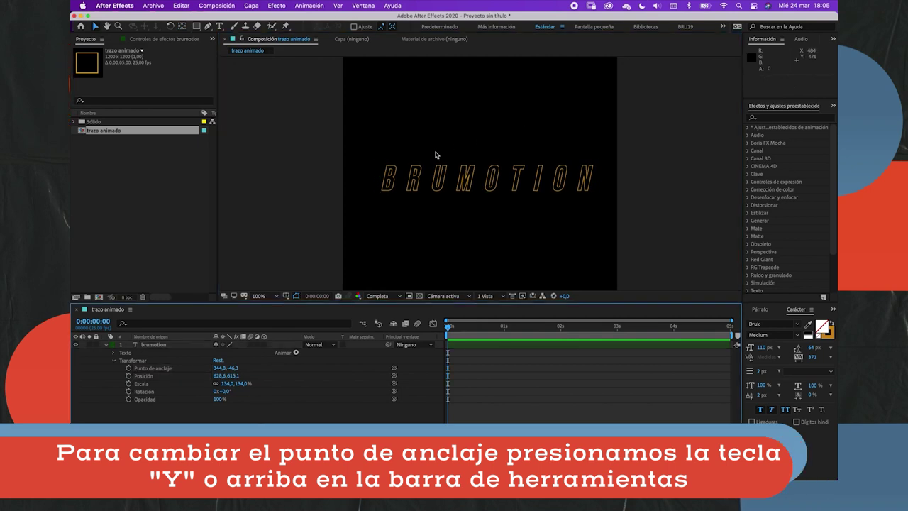
- Expand Animation Presets > Presets > Text, reveal the layer's Text group, and open the Animate menu
click(157, 345)
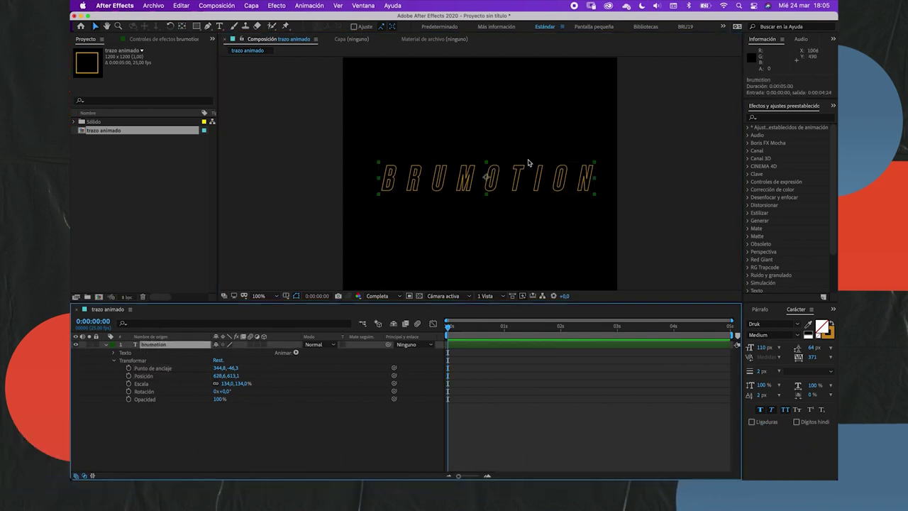
click(749, 127)
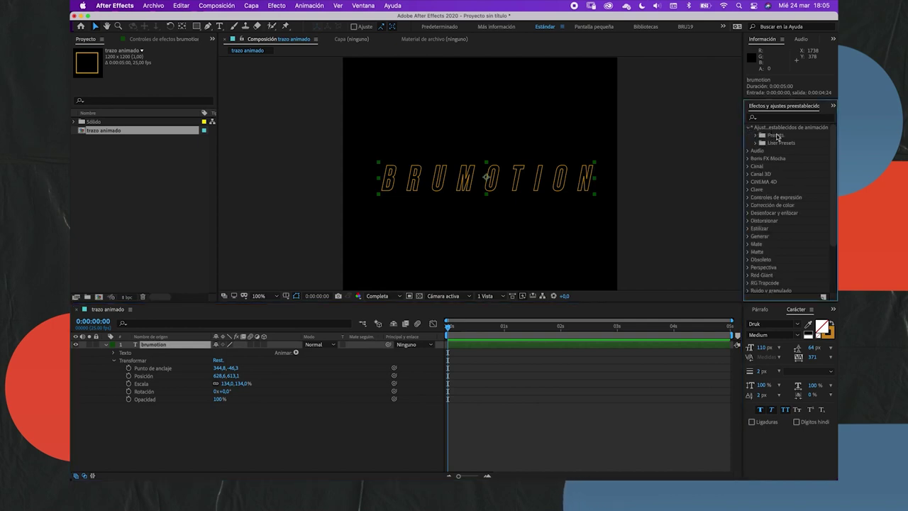
click(756, 136)
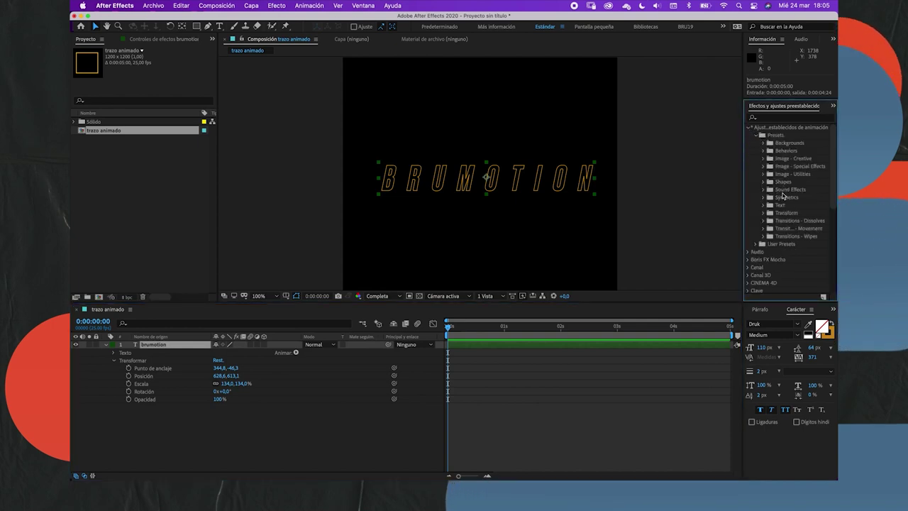
click(763, 205)
scroll(762, 185, down, 3)
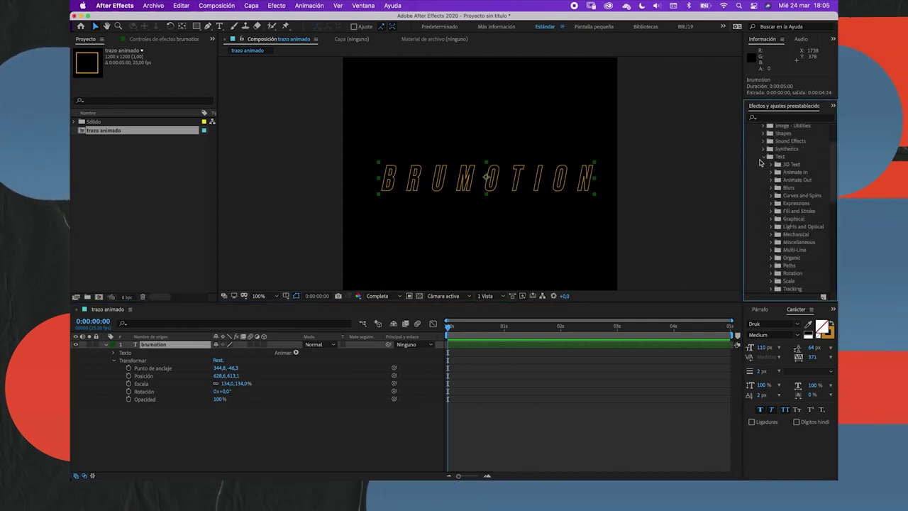
click(151, 344)
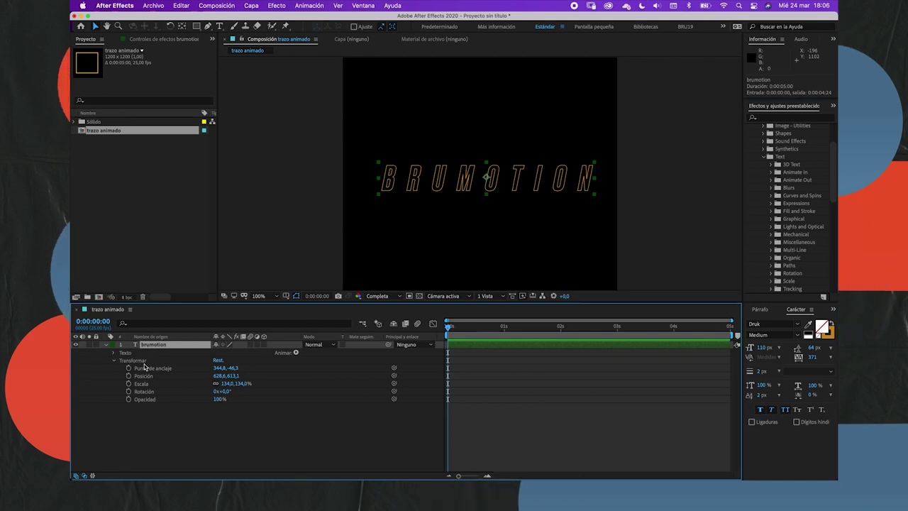
click(115, 352)
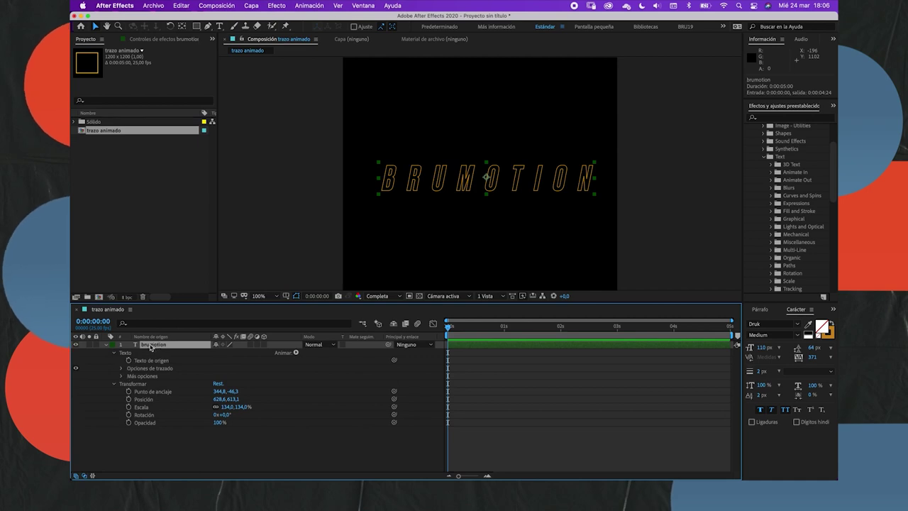
click(296, 352)
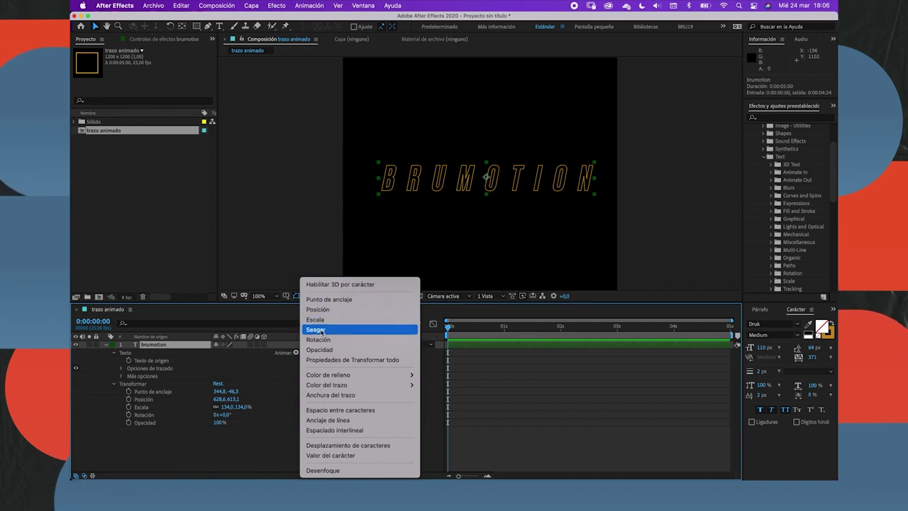
click(316, 330)
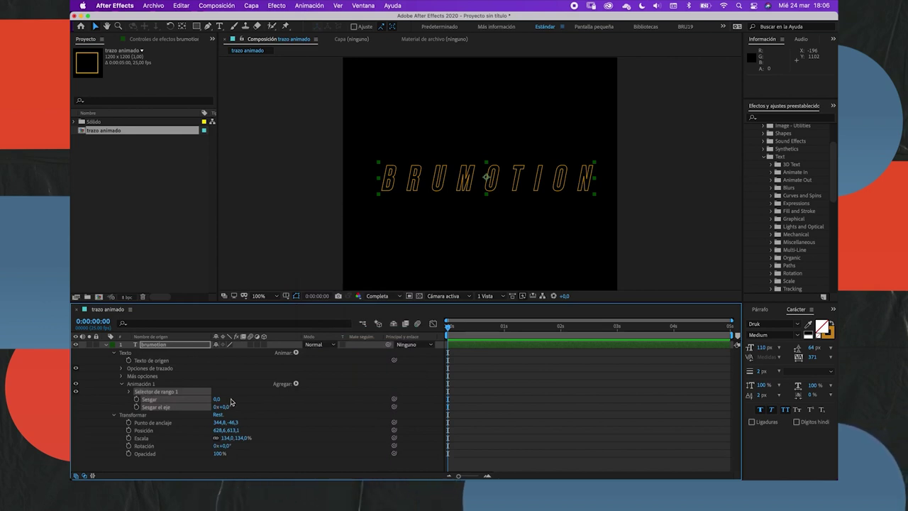
mouse_move(217, 398)
mouse_down()
mouse_move(203, 397)
mouse_move(218, 396)
mouse_up()
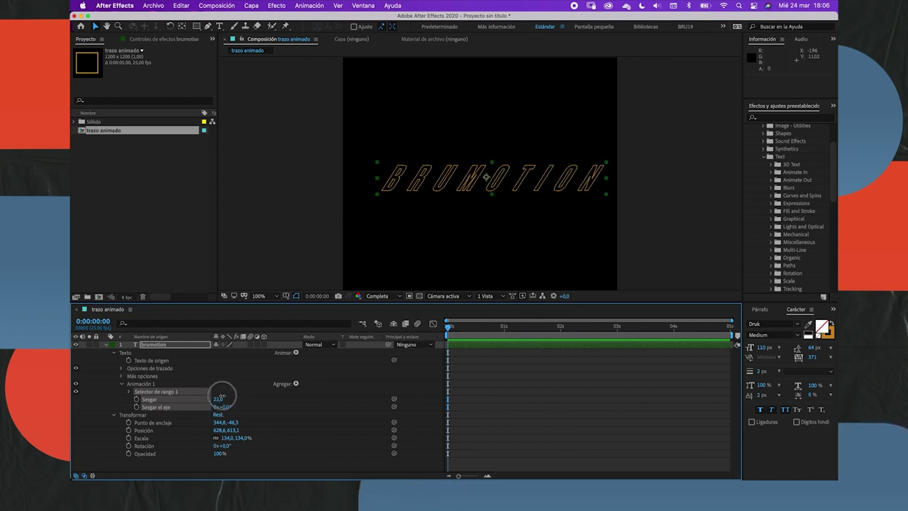
drag(218, 398, 217, 398)
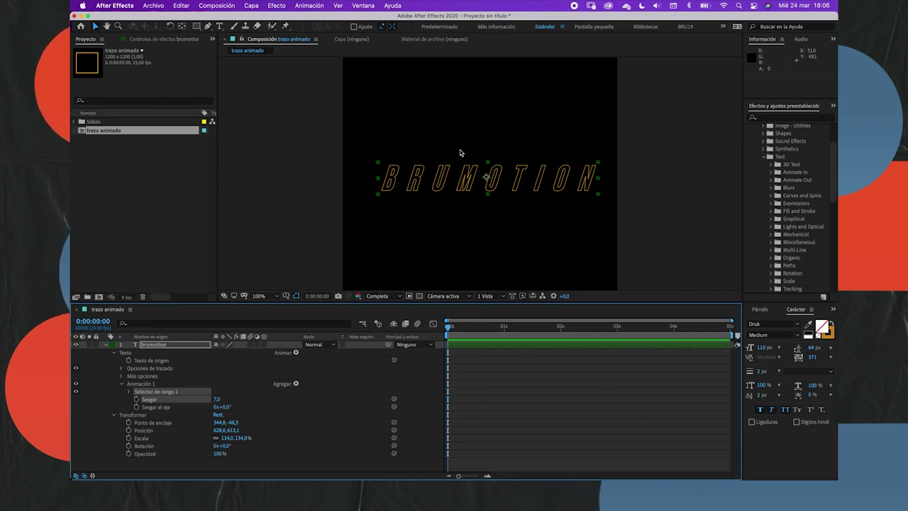
drag(437, 175, 432, 116)
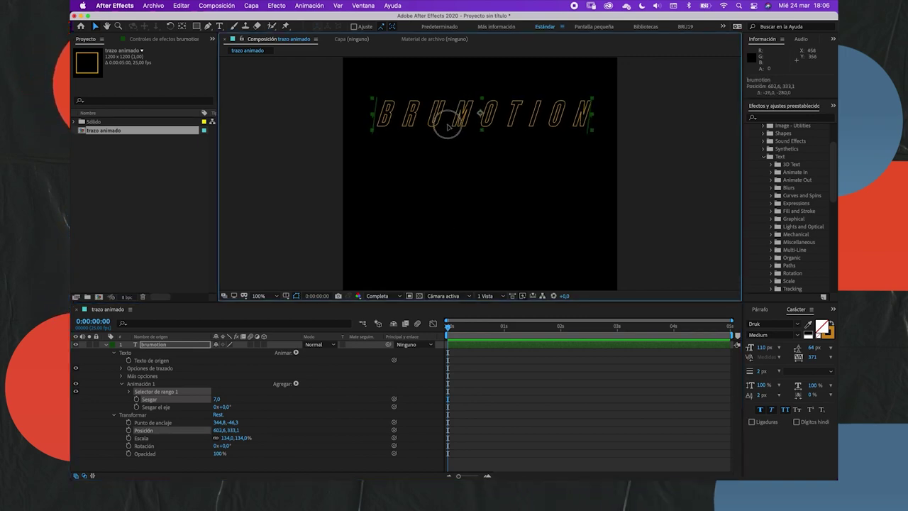
drag(509, 121, 508, 123)
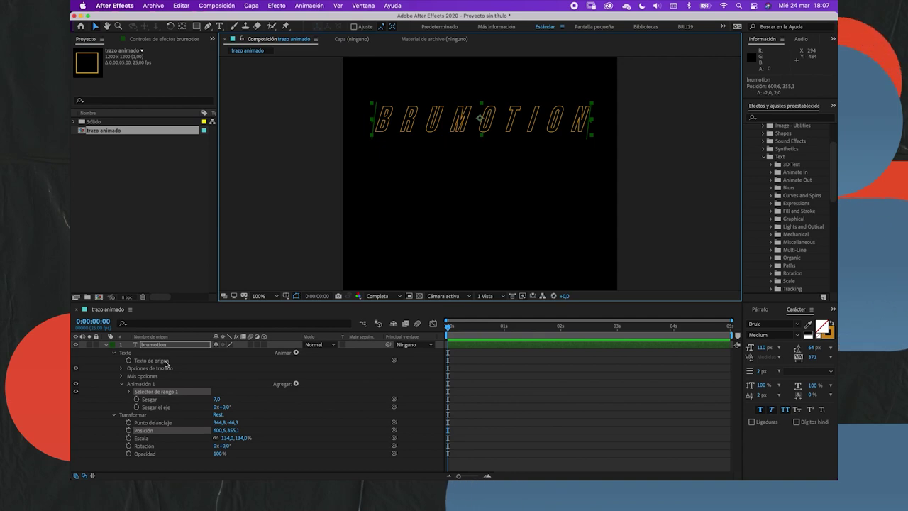
key(ctrl+z)
key(ctrl+z)
key(ctrl+z)
click(295, 352)
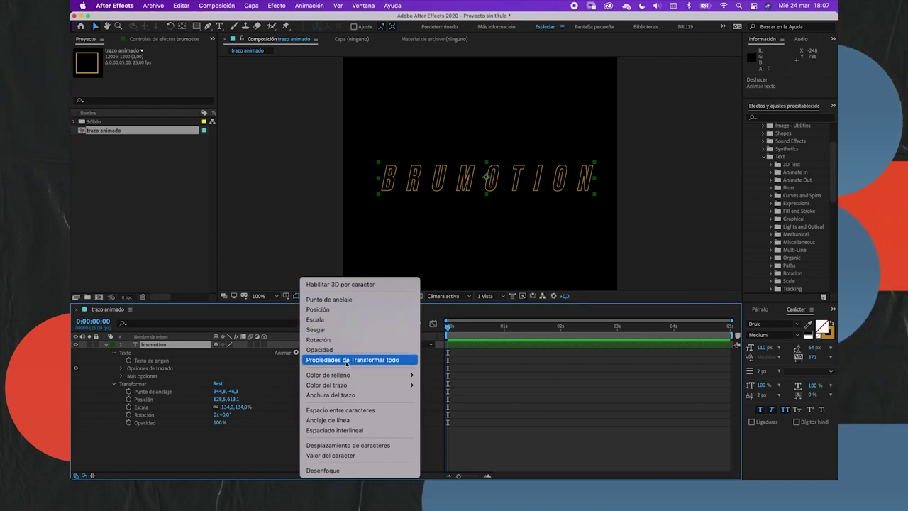
- Add an All Transform Properties animator and scale the BRUMOTION letters to 137%
click(338, 363)
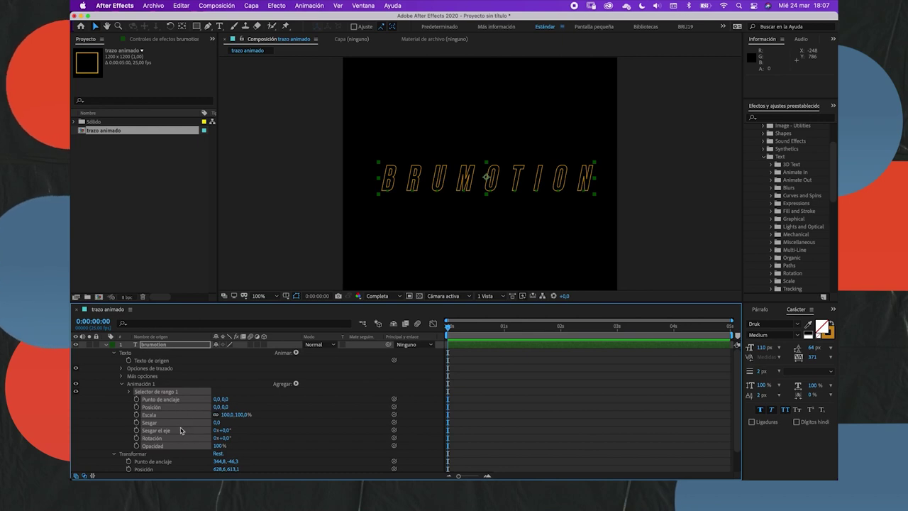
mouse_move(241, 417)
mouse_down()
mouse_move(294, 405)
mouse_move(243, 405)
mouse_up()
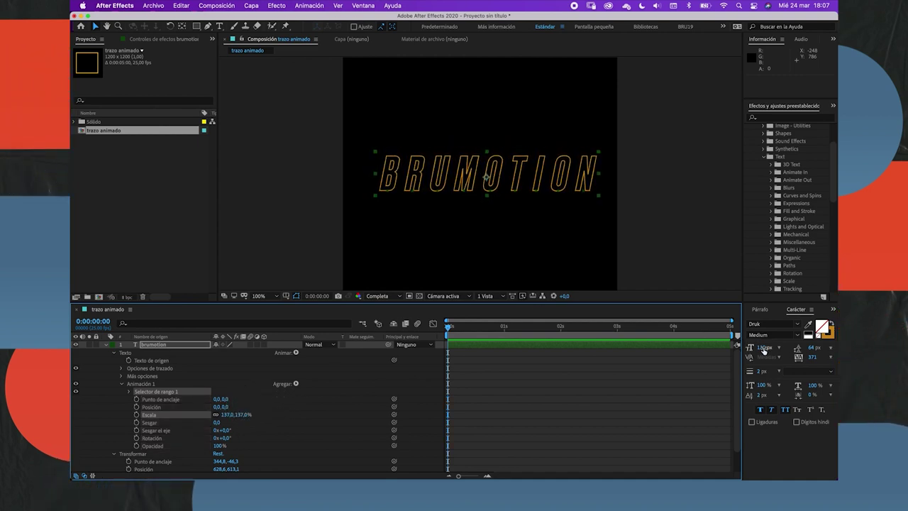
drag(764, 350, 771, 347)
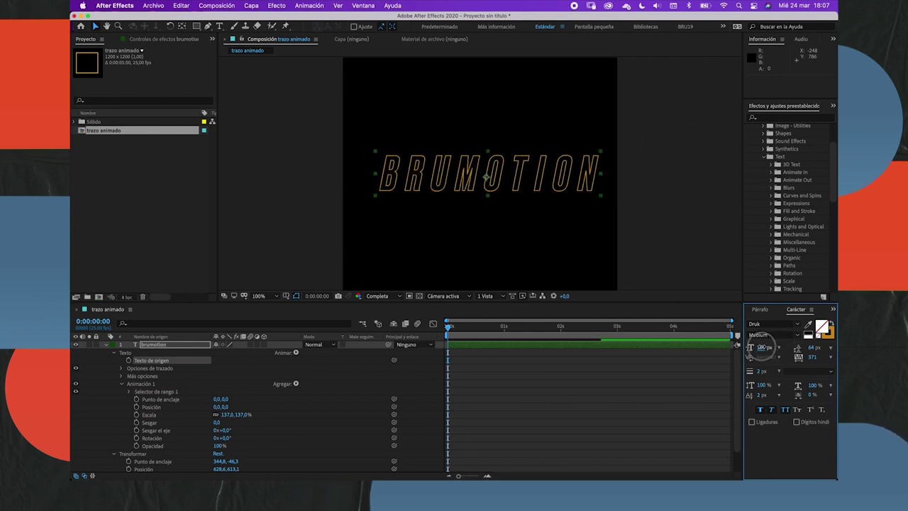
mouse_move(227, 415)
mouse_down()
mouse_move(293, 401)
mouse_move(223, 419)
mouse_up()
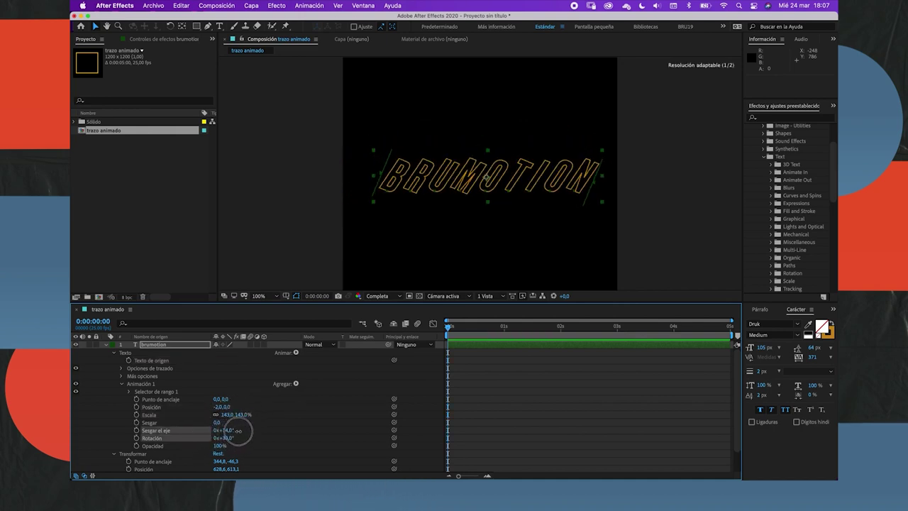
- Experiment with per-character rotation around -23° and -10°, then undo the rotation and font-size tweaks
drag(220, 437, 226, 433)
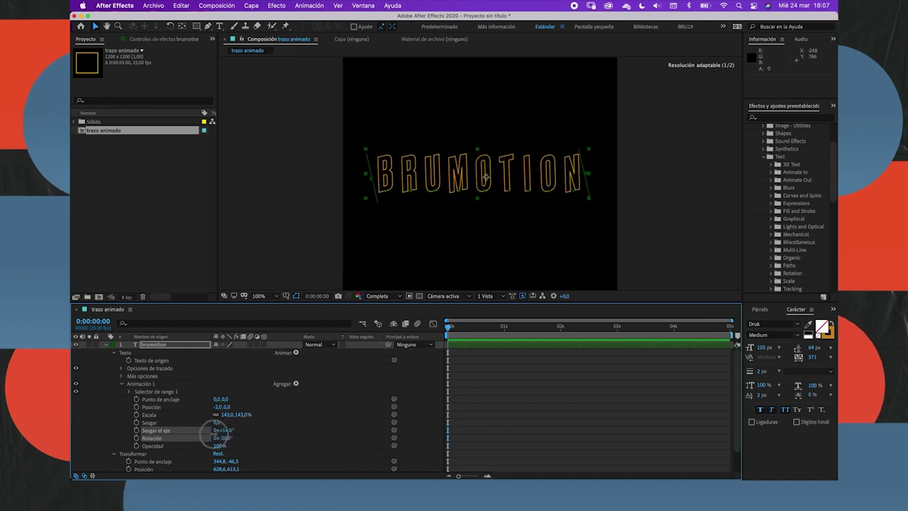
click(225, 439)
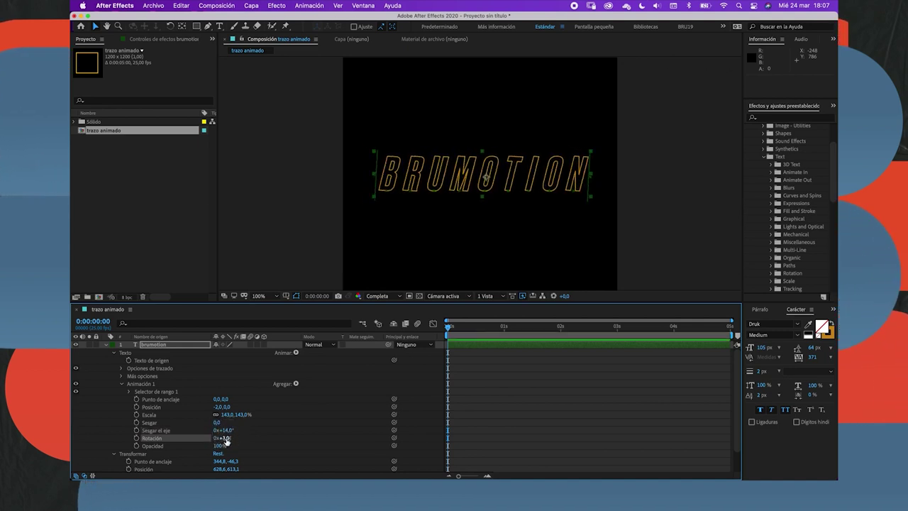
mouse_move(226, 441)
mouse_down()
mouse_move(234, 437)
mouse_move(224, 429)
mouse_up()
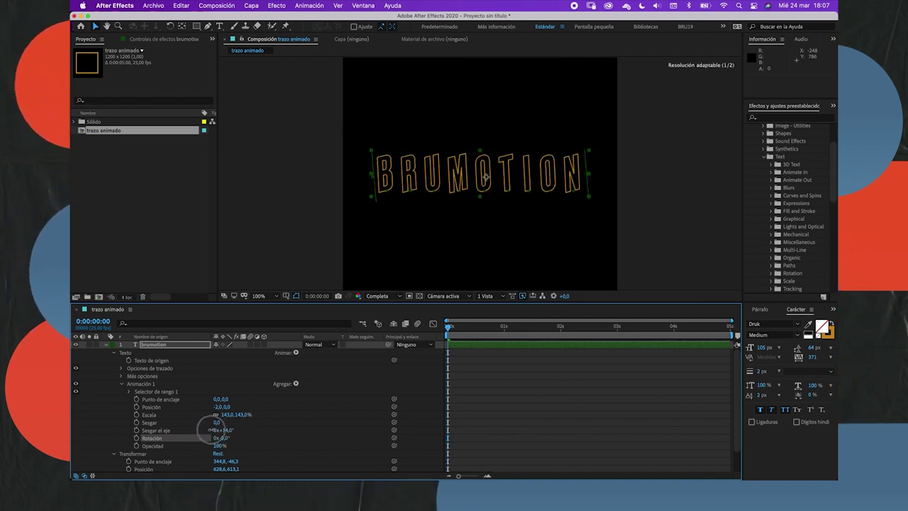
mouse_move(223, 430)
mouse_down()
mouse_move(212, 418)
mouse_move(225, 447)
mouse_move(217, 445)
mouse_move(246, 446)
mouse_up()
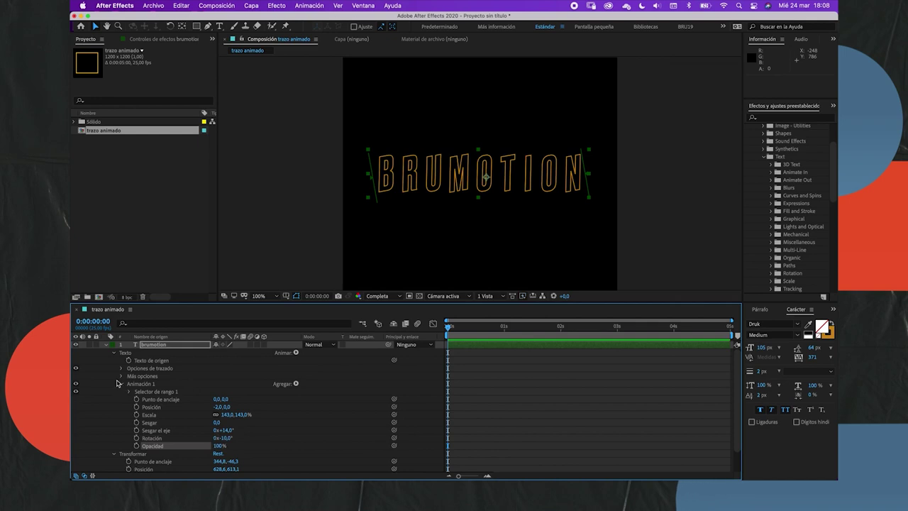
key(super+z)
key(super+z)
key(super+z)
key(super+z)
key(super+z)
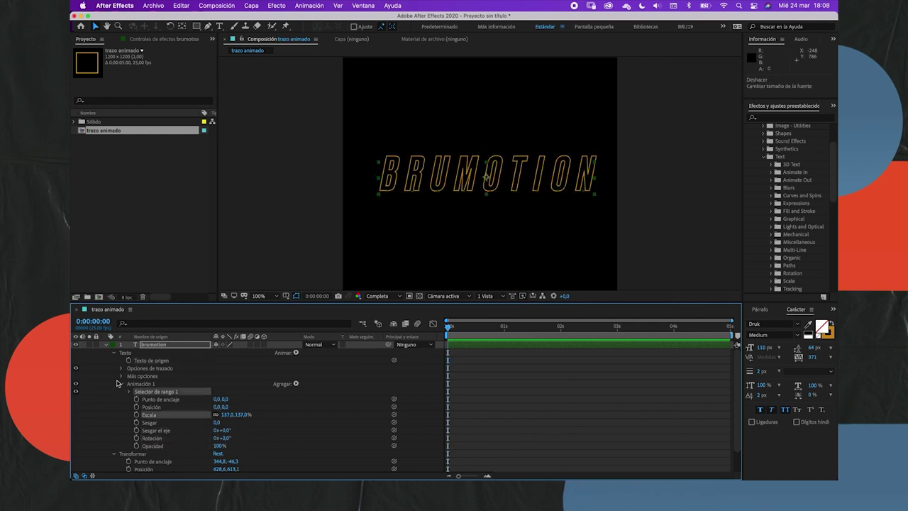
key(super+z)
- Add a fill hue animator to BRUMOTION, give it a red fill, and set the hue to 0x+146°
click(296, 352)
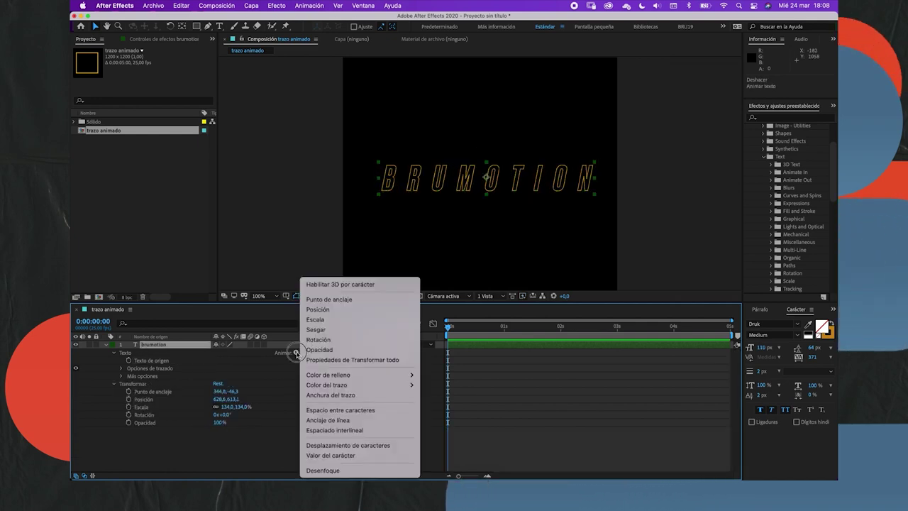
mouse_move(323, 377)
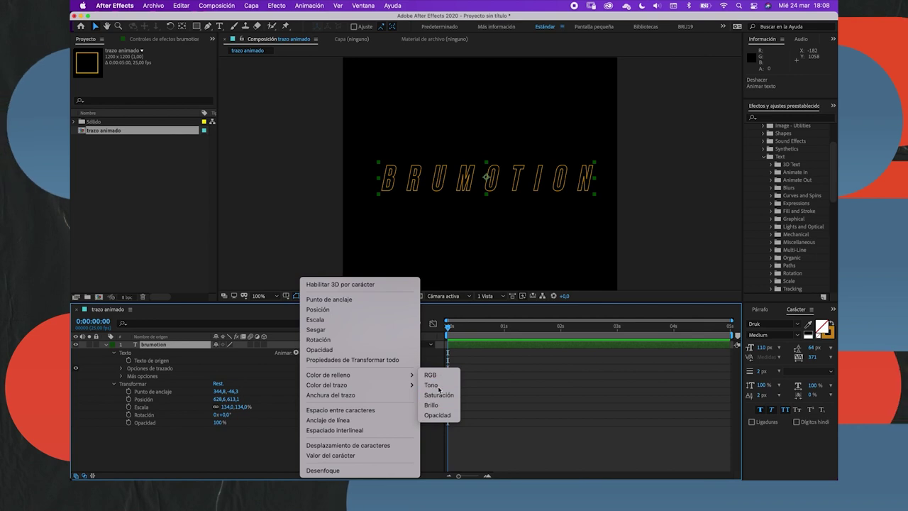
click(438, 385)
mouse_move(222, 398)
mouse_down()
mouse_move(259, 396)
mouse_move(227, 404)
mouse_up()
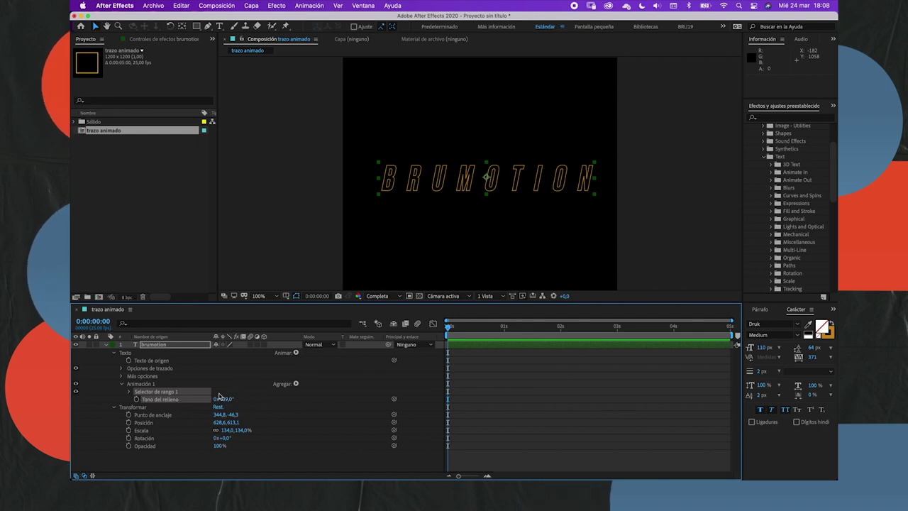
click(822, 327)
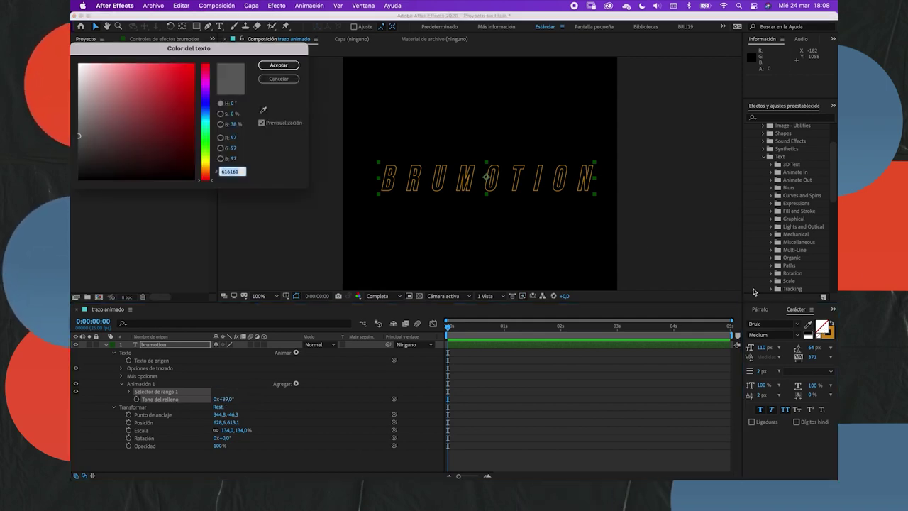
click(193, 64)
click(278, 64)
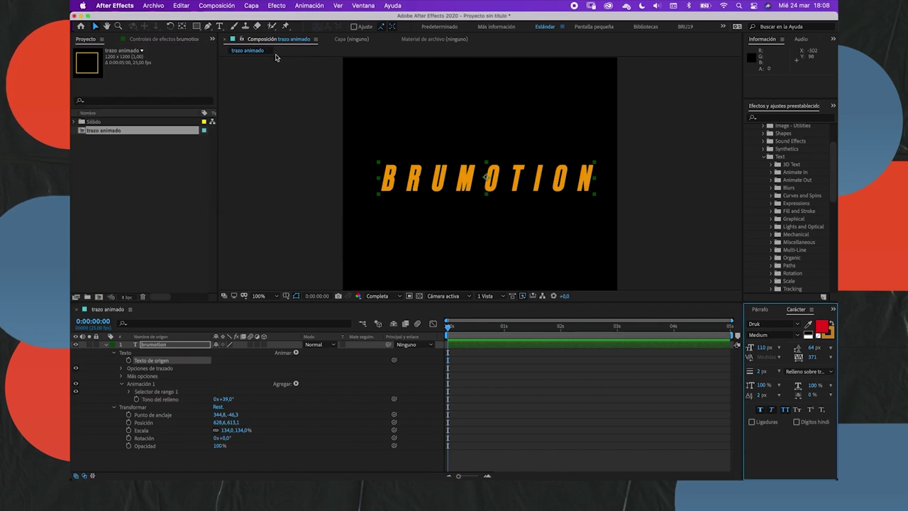
mouse_move(229, 398)
mouse_down()
mouse_move(205, 403)
mouse_move(244, 402)
mouse_up()
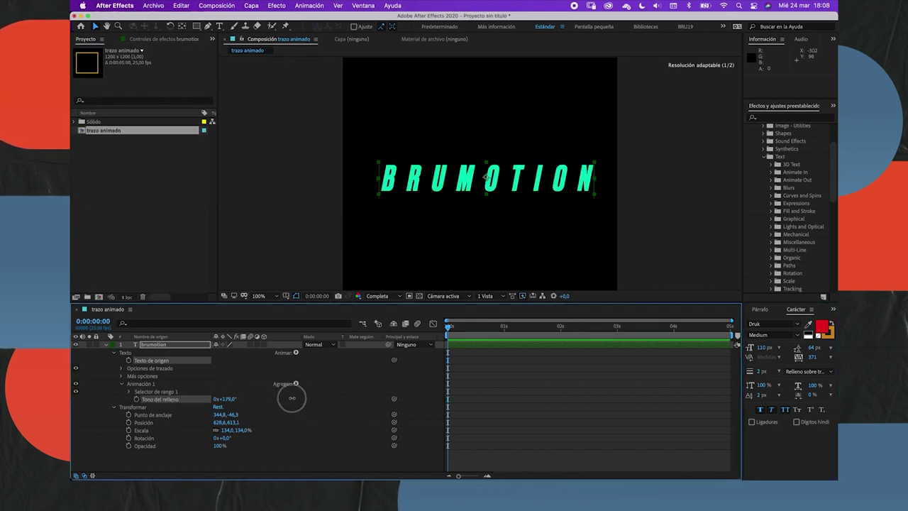
drag(244, 402, 265, 401)
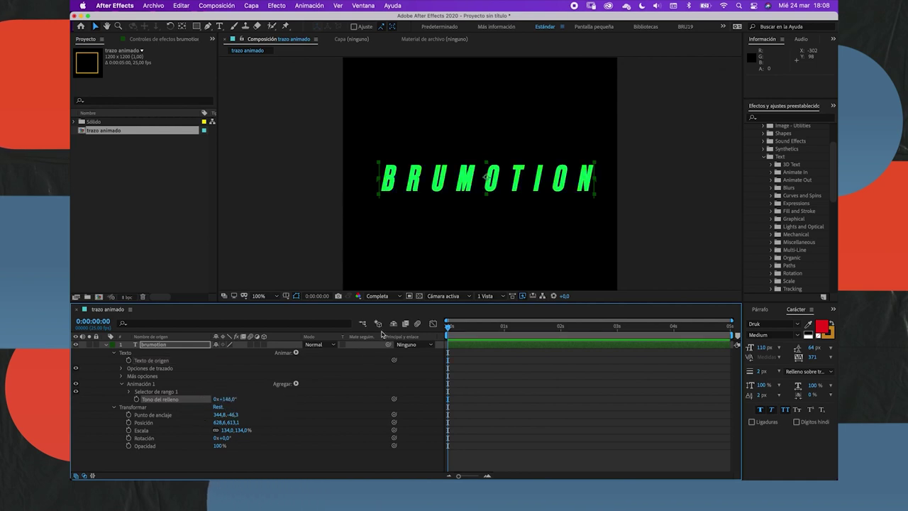
- Keyframe the fill hue from 0x+146° at 0 s to 2x+119° at 3 s, then preview it
click(137, 399)
drag(505, 326, 614, 333)
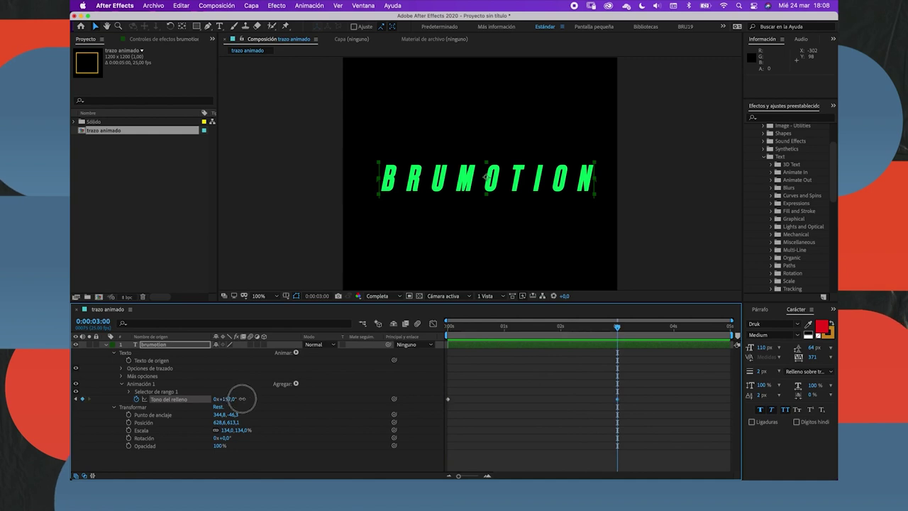
drag(241, 398, 547, 370)
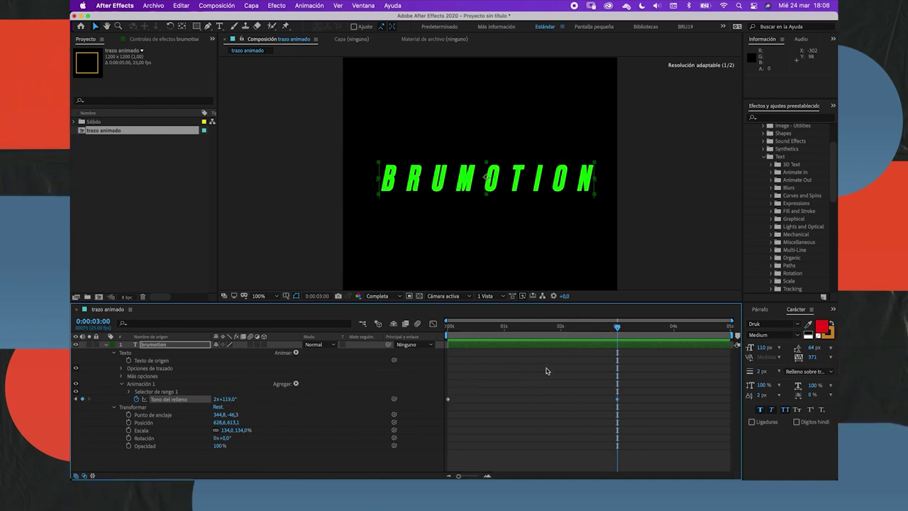
drag(606, 330, 347, 318)
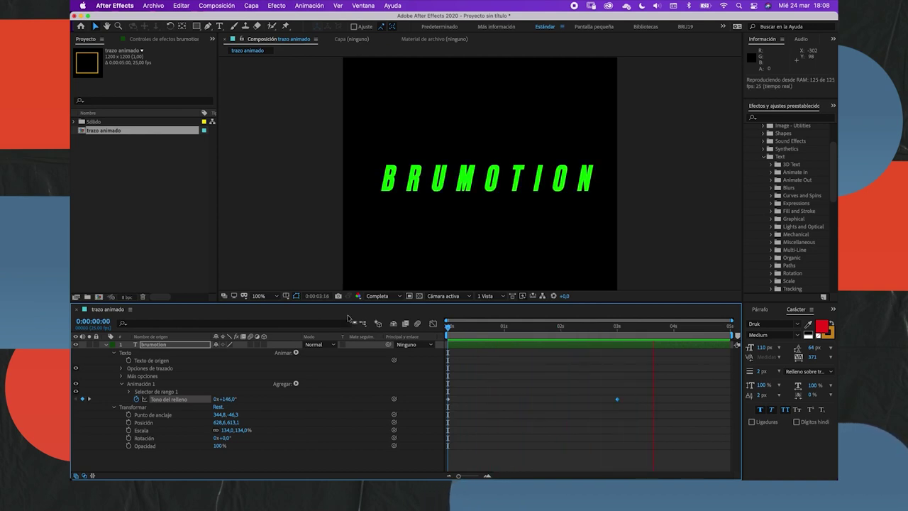
key(space)
- Delete the Animación 1 hue animator from BRUMOTION
click(147, 384)
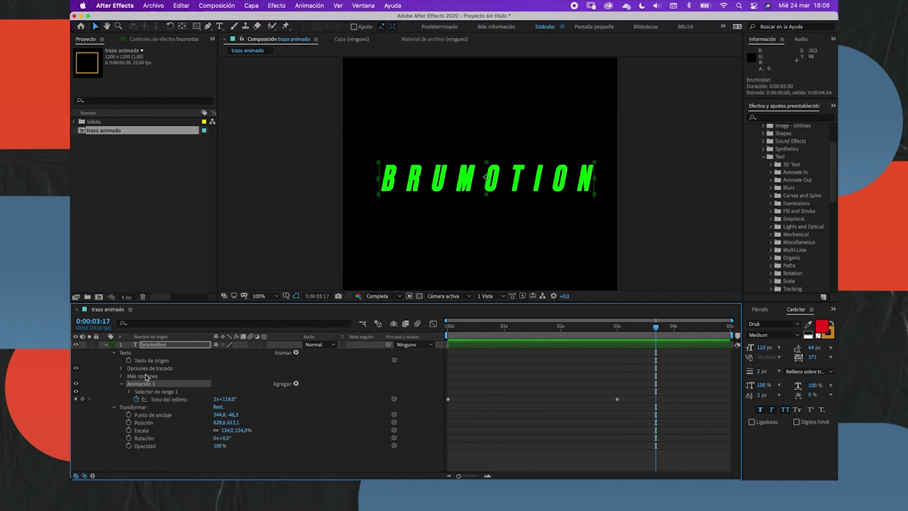
key(Delete)
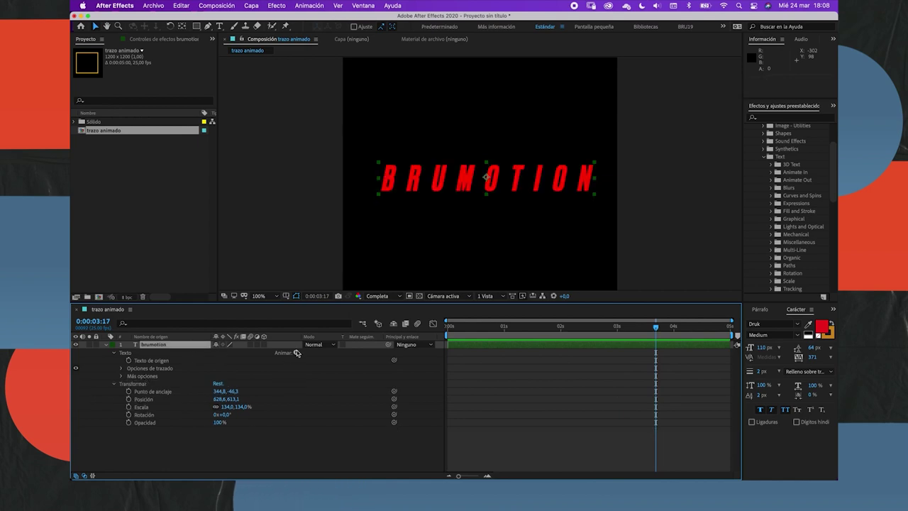
click(298, 352)
mouse_move(383, 375)
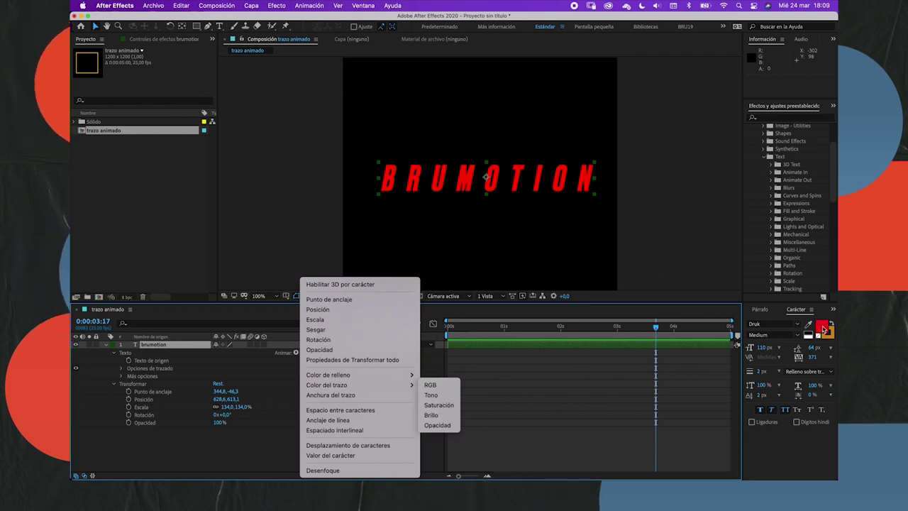
key(s)
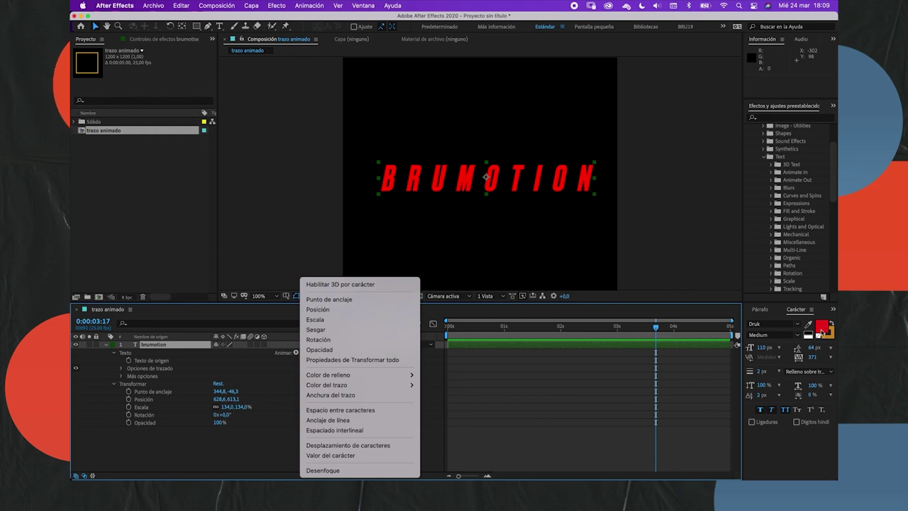
- Set the text fill to none in the Character panel, leaving only the orange outlines
click(822, 329)
click(823, 329)
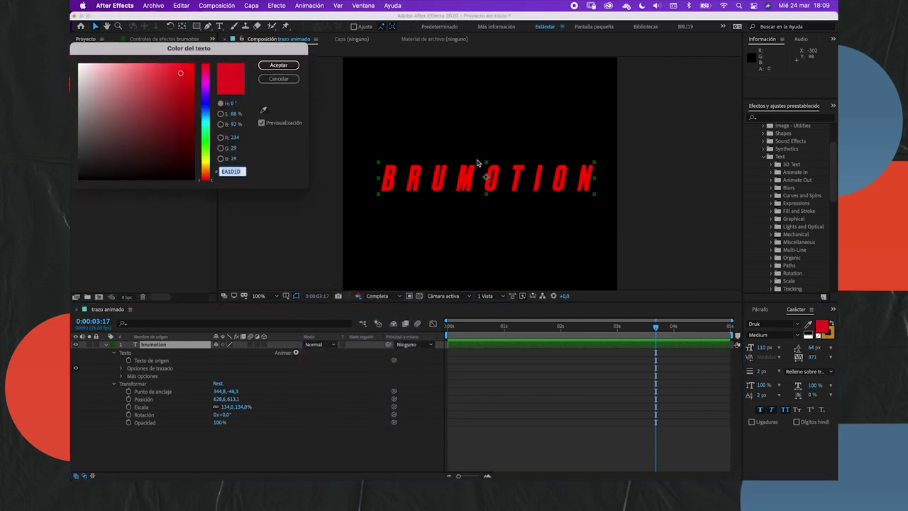
click(288, 83)
click(819, 335)
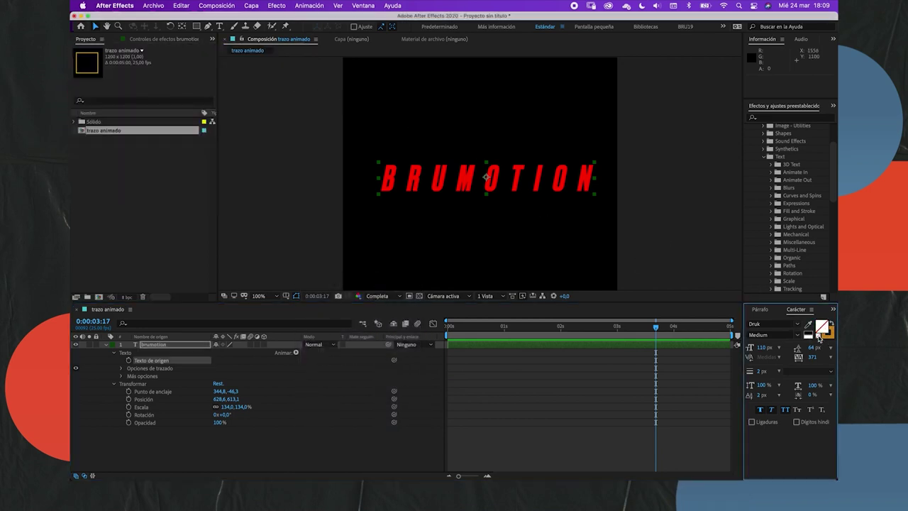
click(297, 353)
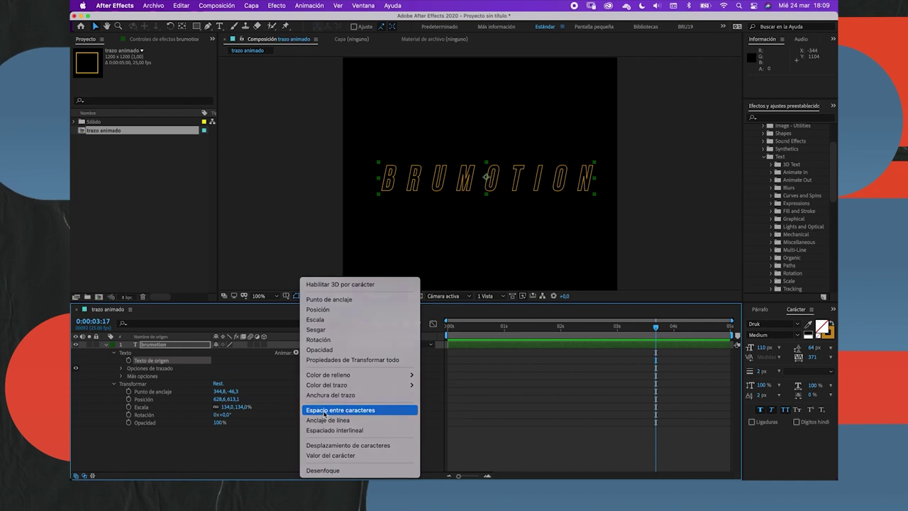
click(324, 411)
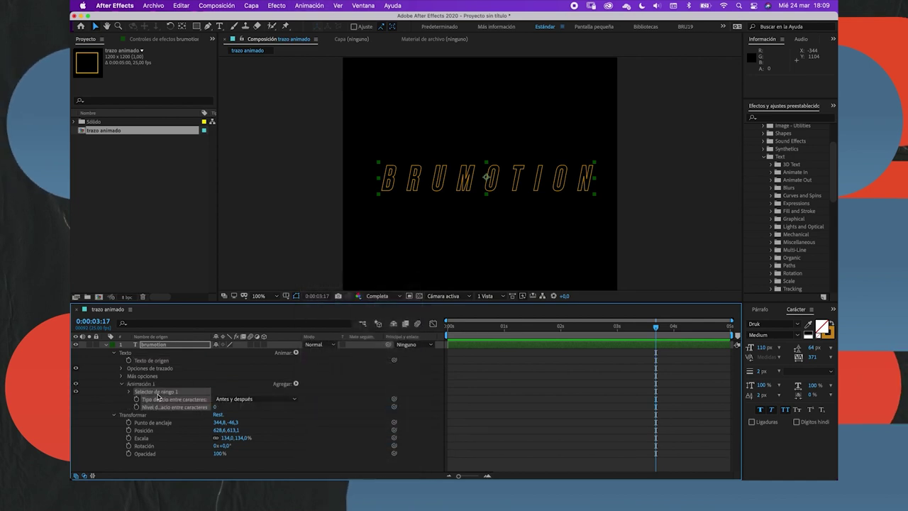
mouse_move(215, 407)
mouse_down()
mouse_move(206, 408)
mouse_move(214, 410)
mouse_up()
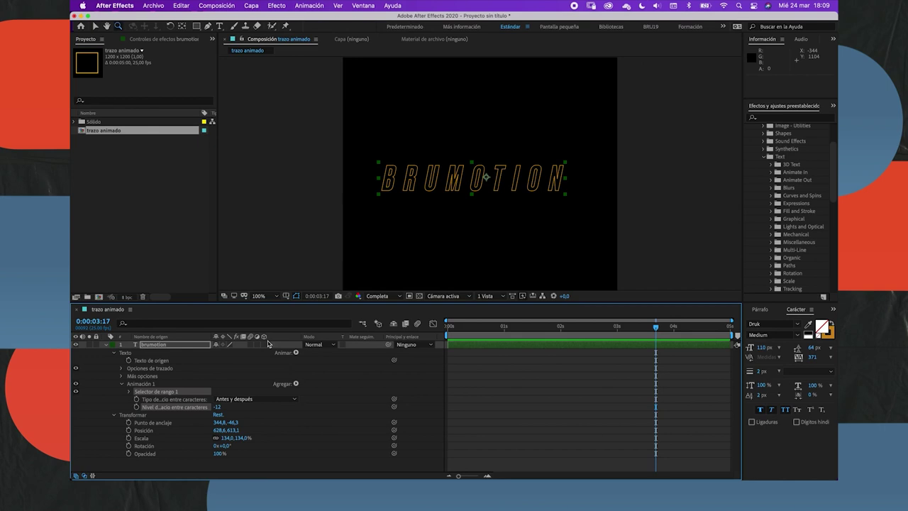
key(super+z)
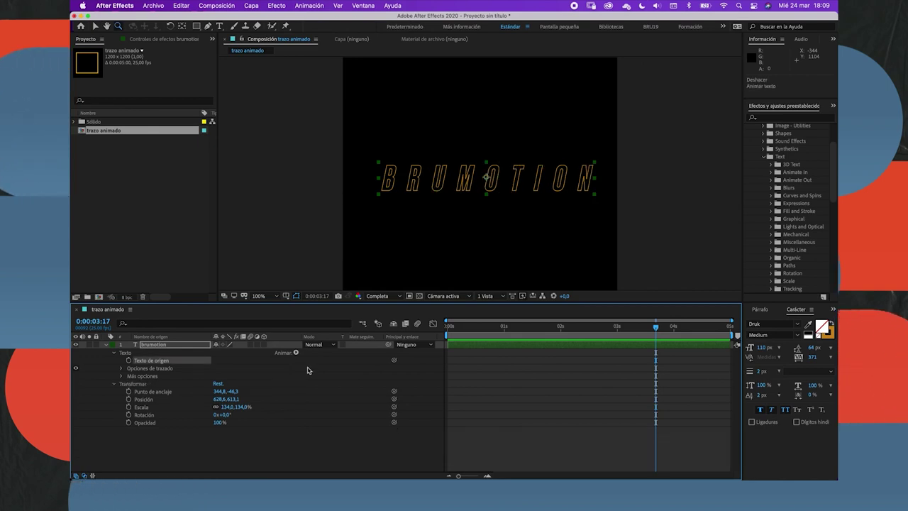
- Add a line-spacing animator and type a second line 'brumotion' under BRUMOTION
click(297, 354)
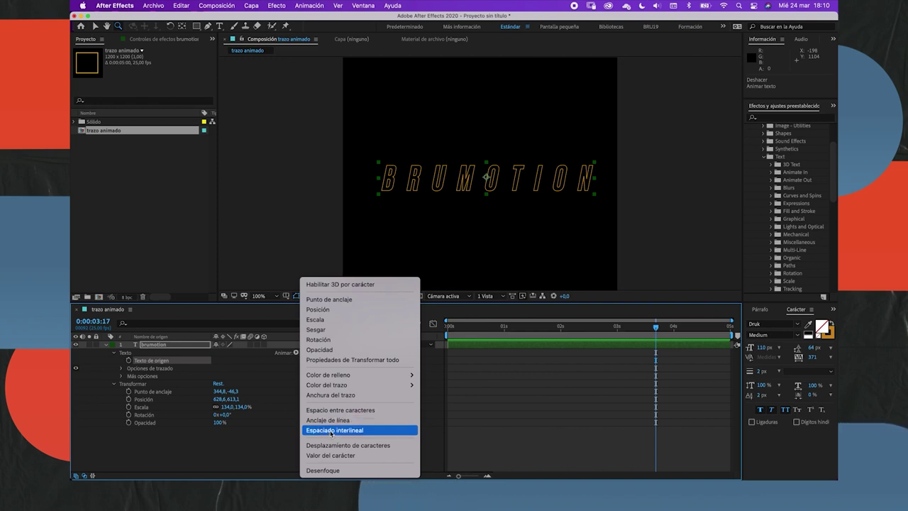
click(331, 432)
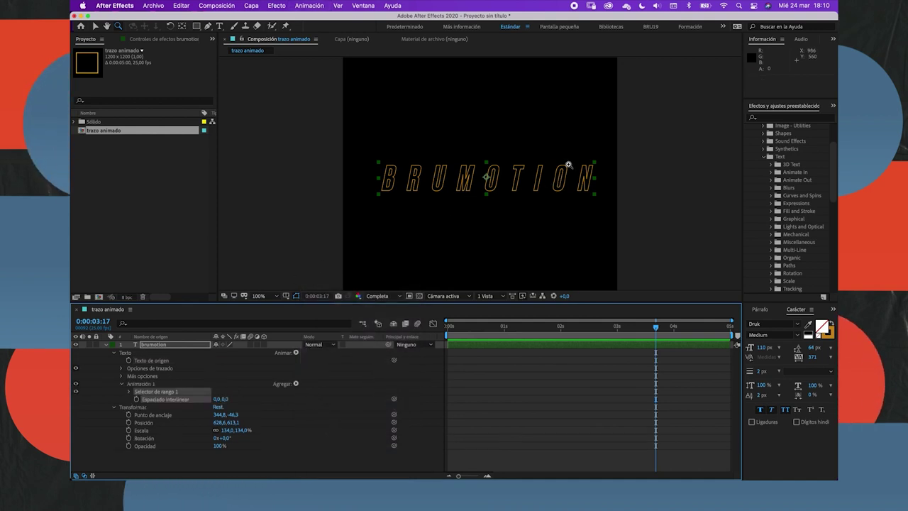
click(587, 182)
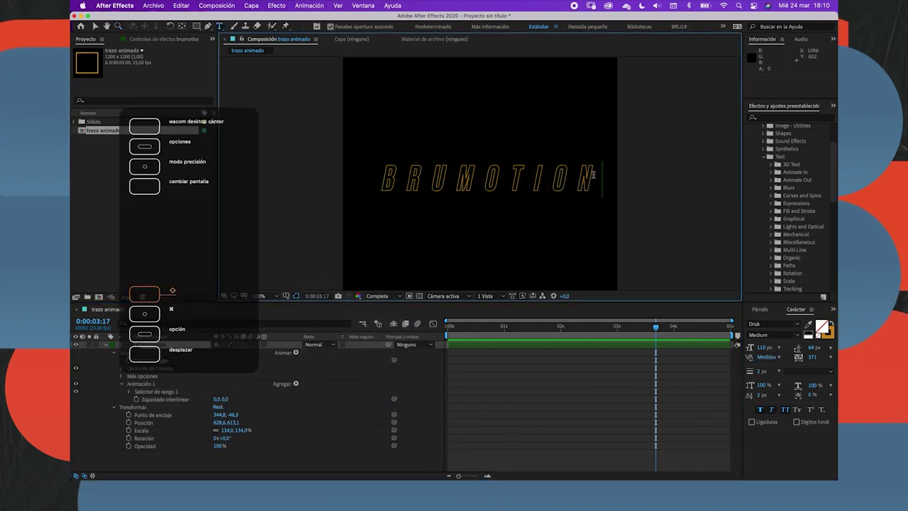
key(Return)
text(brumot)
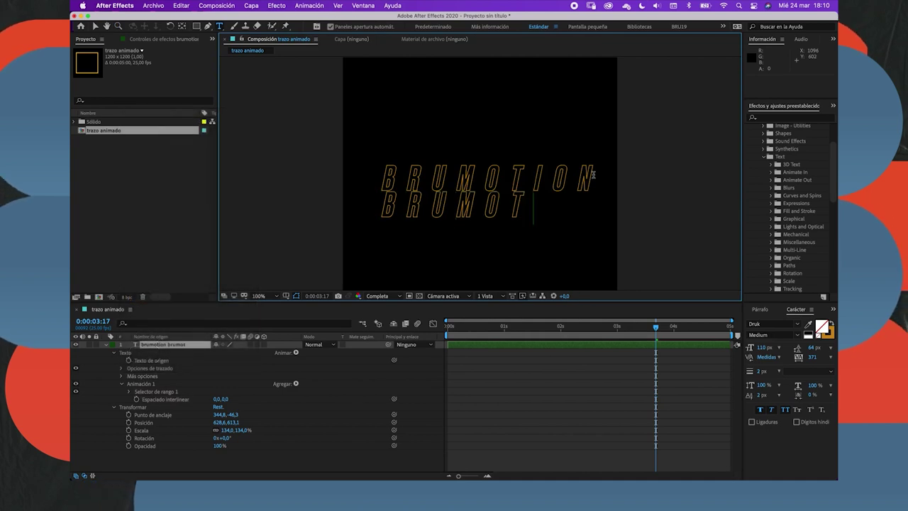
text(ion)
- Adjust the leading and set Selector de rango 1 to Fin 55% and Desplazamiento 19%
click(161, 393)
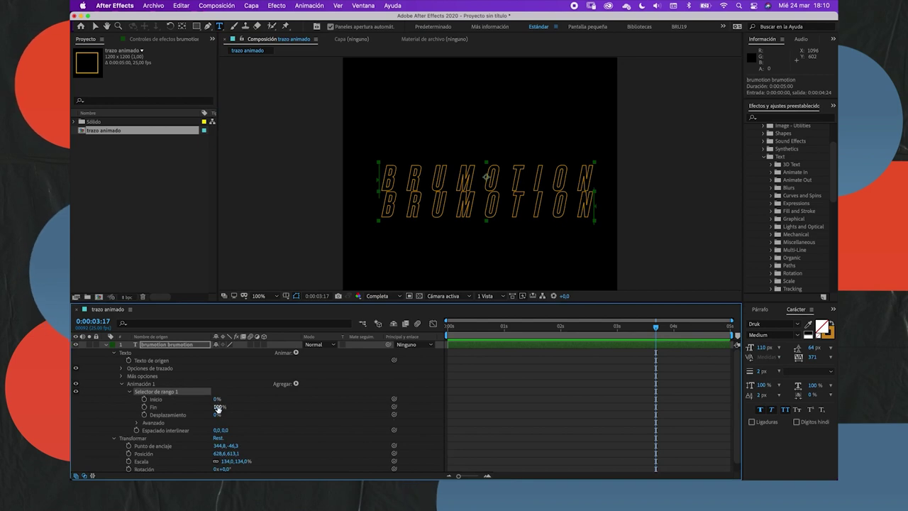
mouse_move(219, 406)
mouse_down()
mouse_move(217, 418)
mouse_move(239, 432)
mouse_move(217, 429)
mouse_up()
click(217, 415)
mouse_move(814, 353)
mouse_down()
mouse_move(826, 347)
mouse_move(808, 347)
mouse_up()
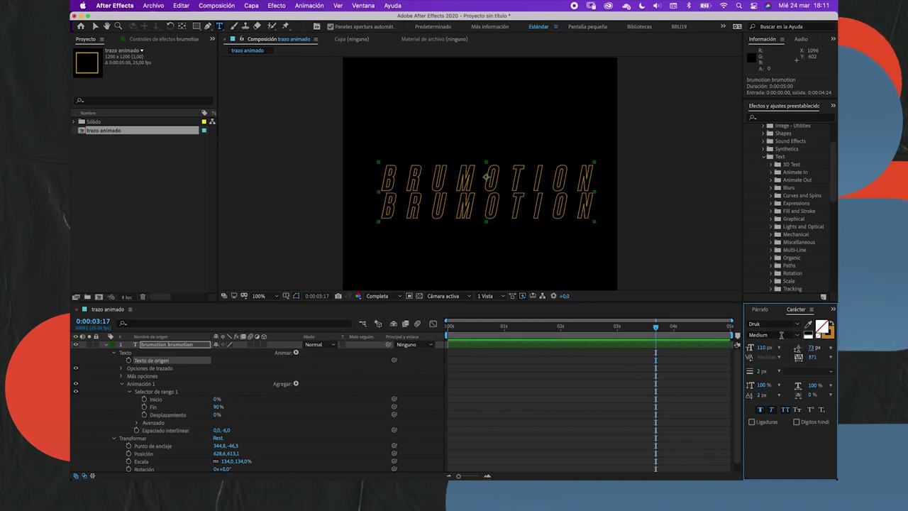
mouse_move(219, 406)
mouse_down()
mouse_move(235, 406)
mouse_move(180, 413)
mouse_up()
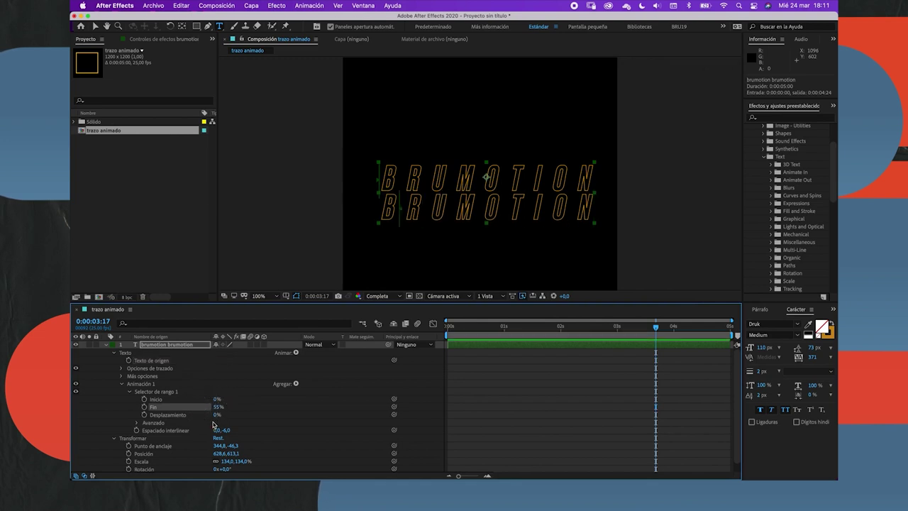
drag(220, 415, 244, 415)
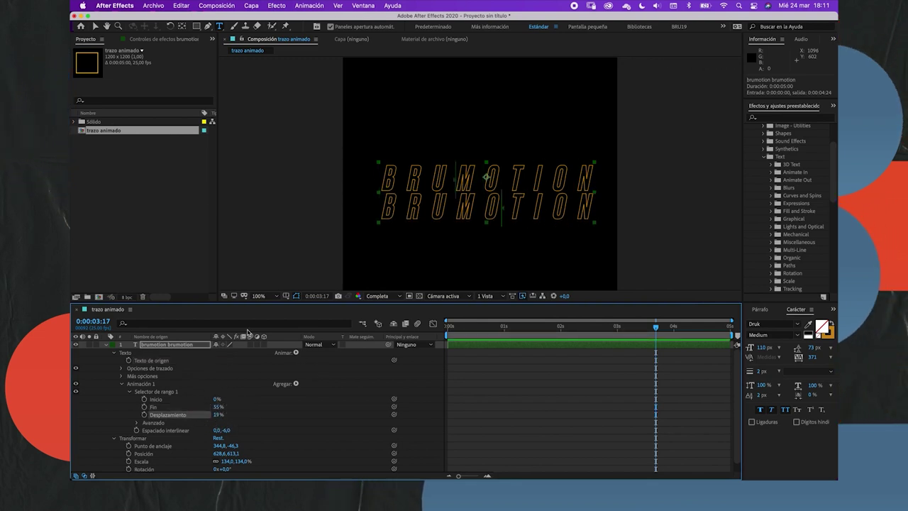
click(295, 354)
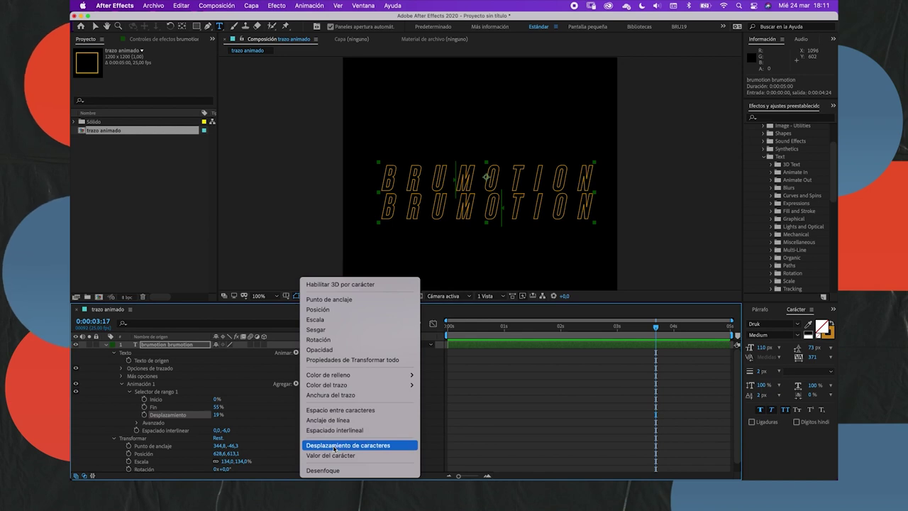
- Add a character offset of 44 over the range Fin 100%, Desplazamiento 0%, scrambling both lines
click(334, 445)
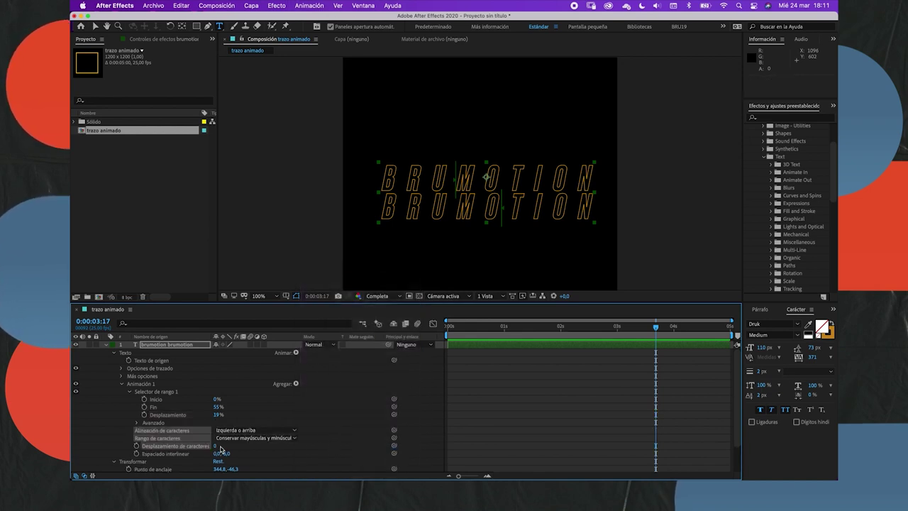
mouse_move(214, 445)
mouse_down()
mouse_move(235, 443)
mouse_move(200, 438)
mouse_move(267, 432)
mouse_move(230, 436)
mouse_move(257, 434)
mouse_up()
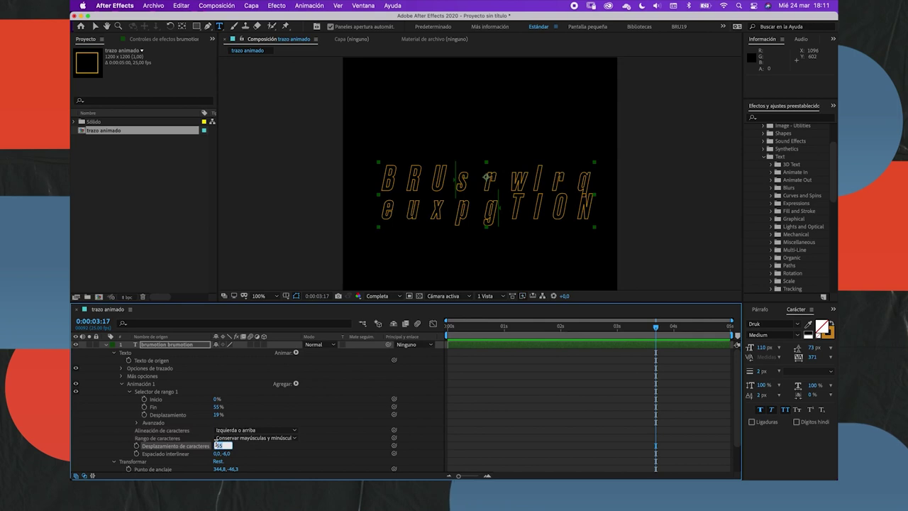
text(0)
key(Return)
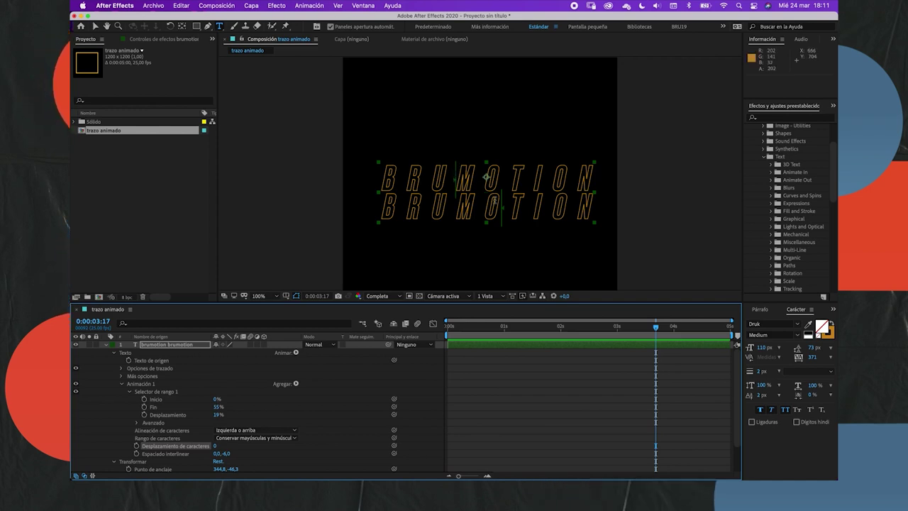
drag(217, 408, 234, 405)
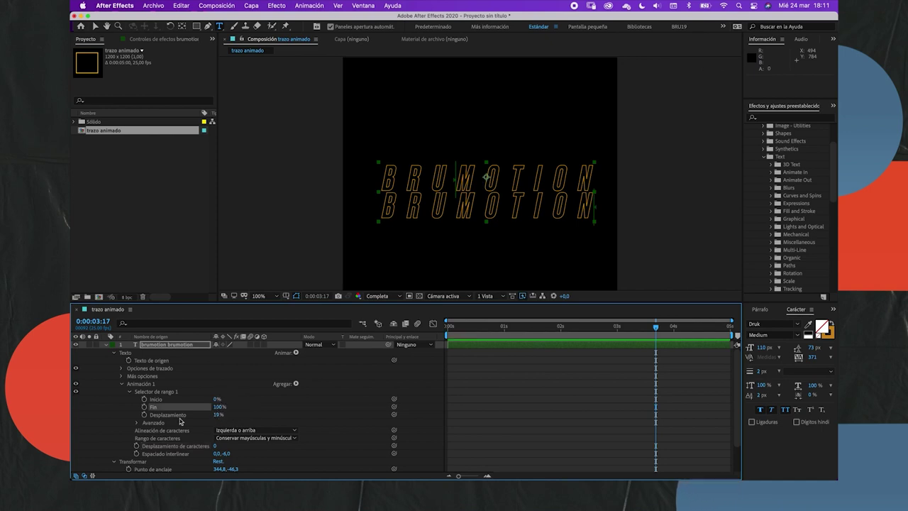
mouse_move(217, 417)
mouse_down()
mouse_move(222, 447)
mouse_move(208, 415)
mouse_move(226, 412)
mouse_up()
click(218, 414)
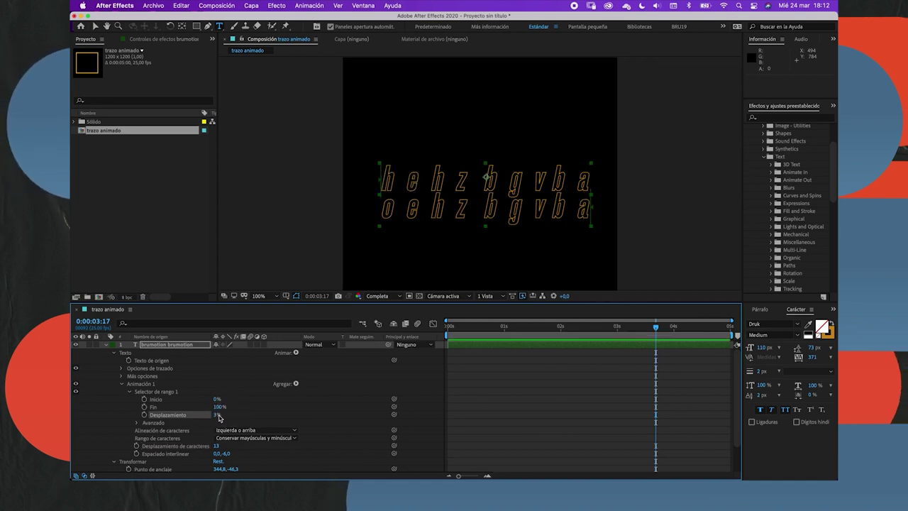
key(Return)
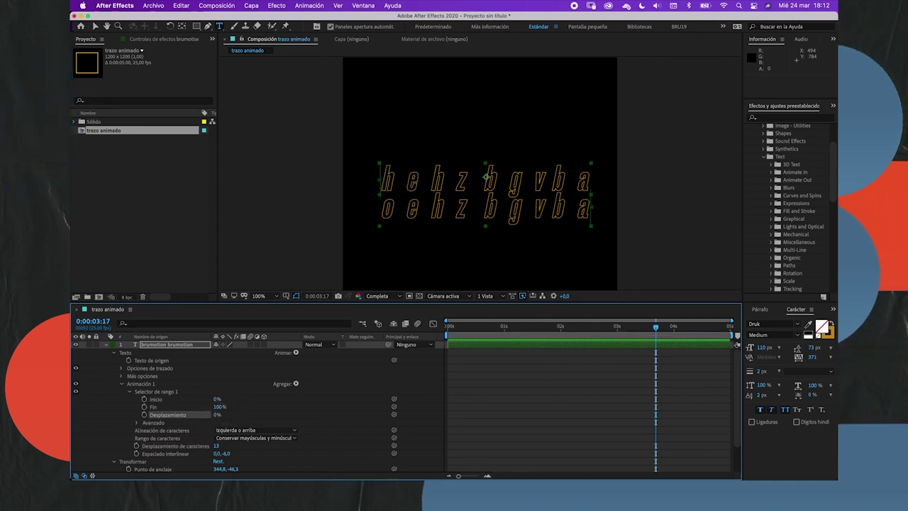
mouse_move(216, 445)
mouse_down()
mouse_move(266, 433)
mouse_move(159, 409)
mouse_up()
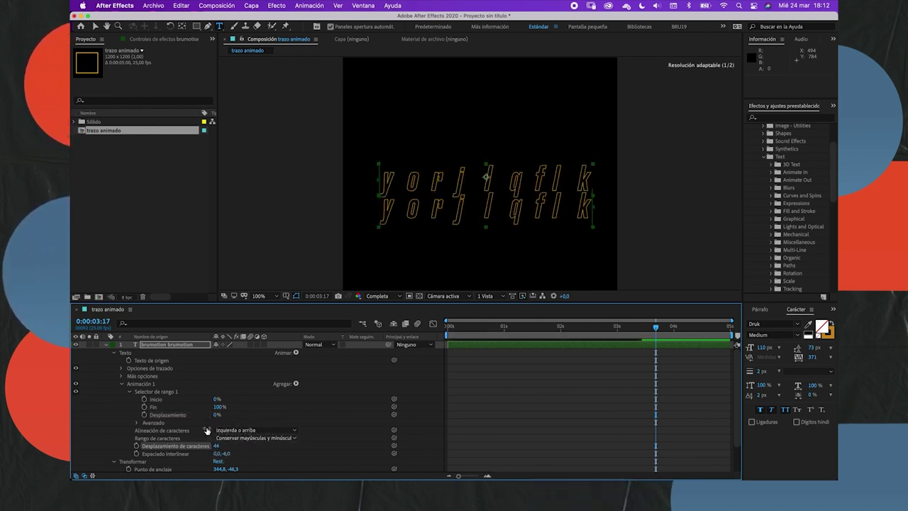
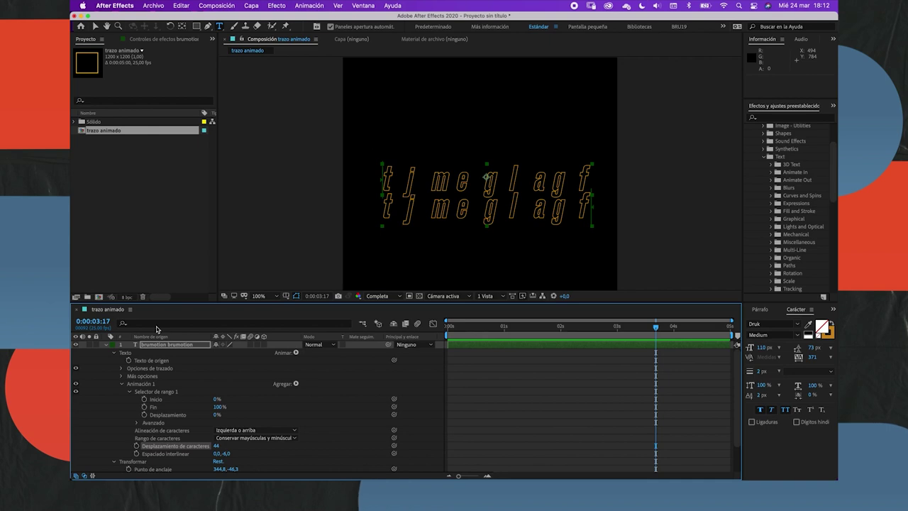
- Undo away Animación 1, set the BRUMOTION text fill to none, and collapse Transformar
key(super+z)
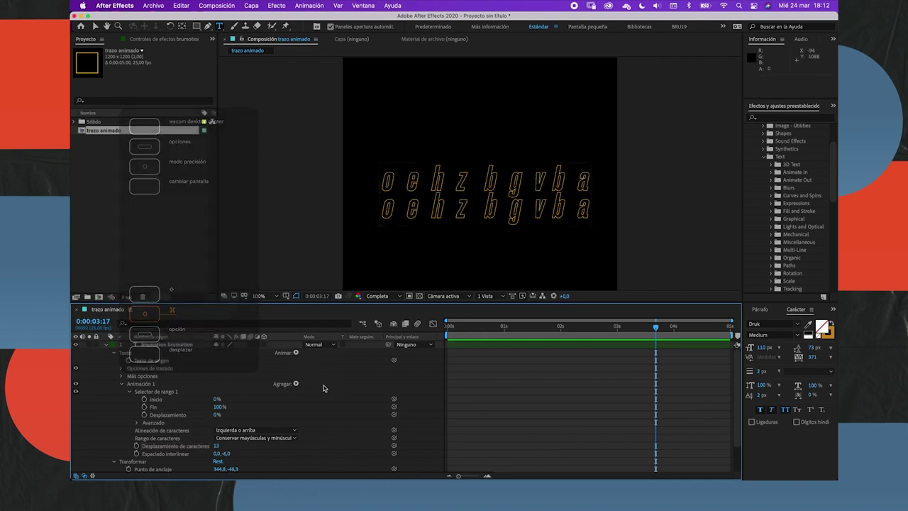
key(super+z)
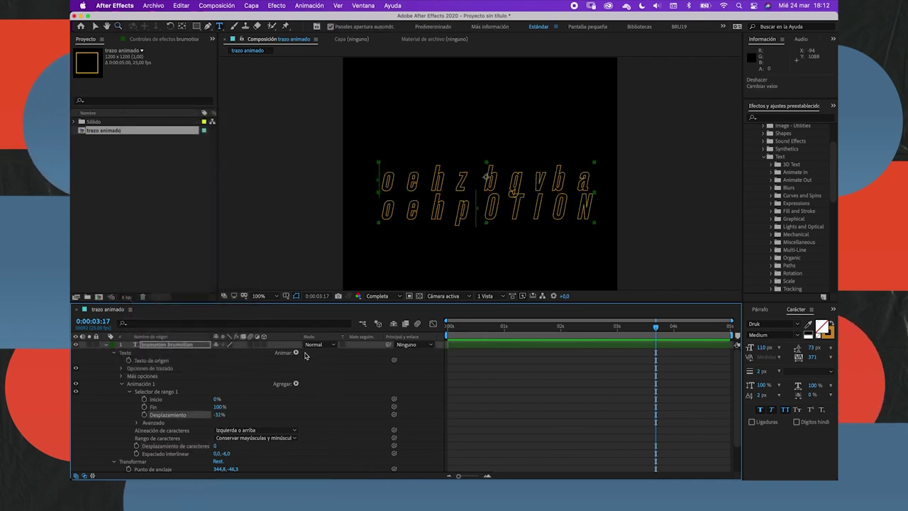
key(super+z)
key(super+z)
key(super+z)
key(super+z)
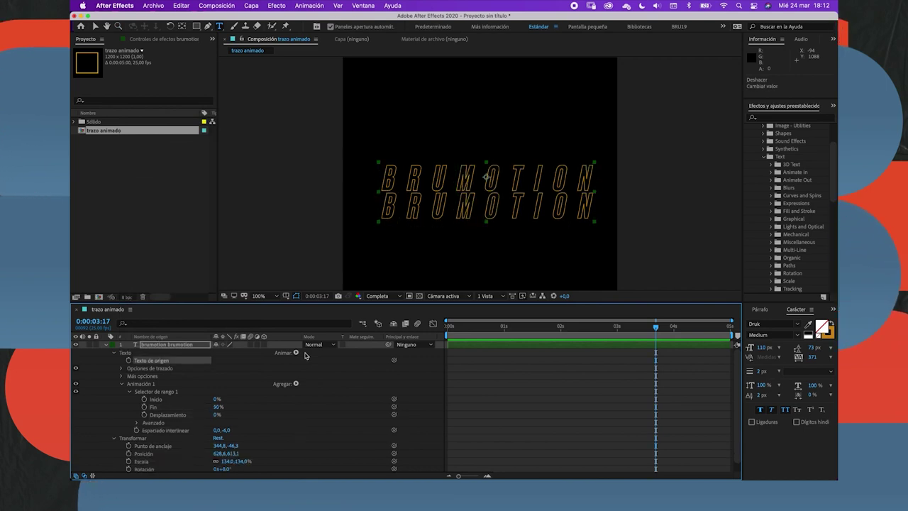
key(super+z)
key(super+z)
key(super+z)
key(super+z)
key(super+z)
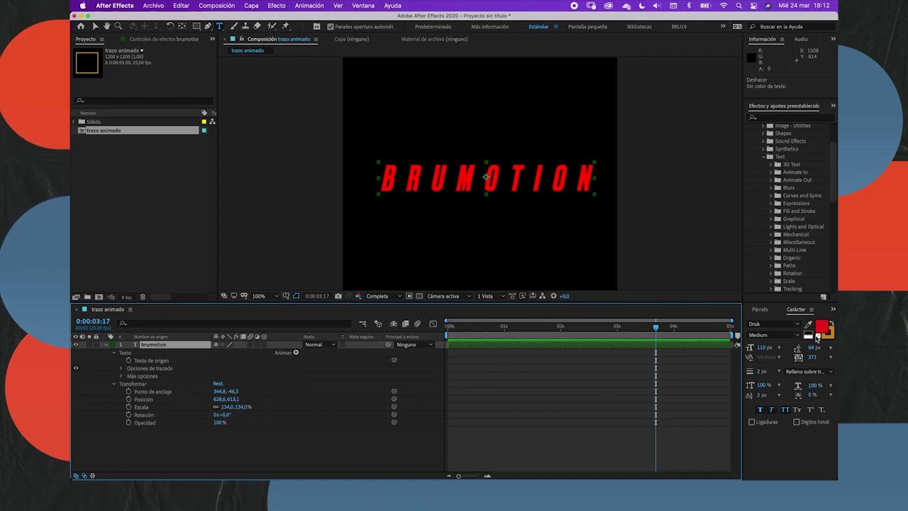
click(814, 335)
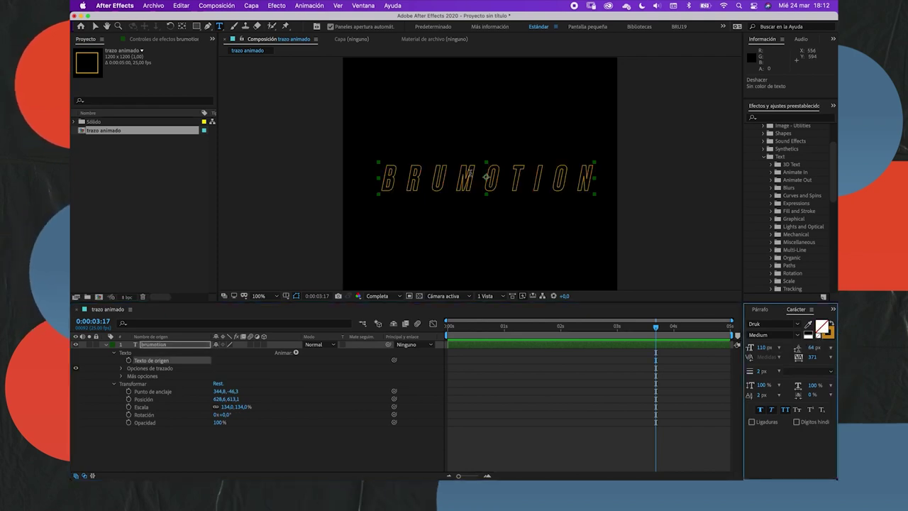
click(114, 384)
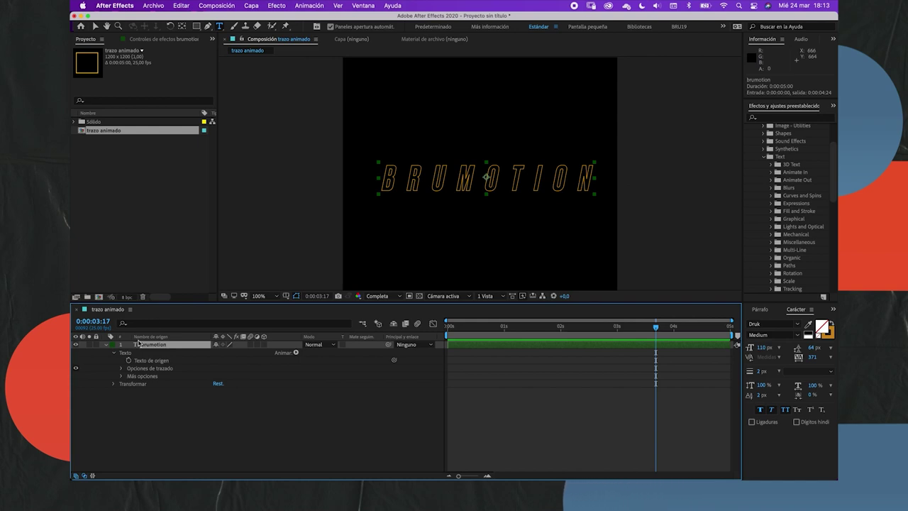
- Generate outline shapes from the brumotion text layer with Crear formas a partir del texto
key(Return)
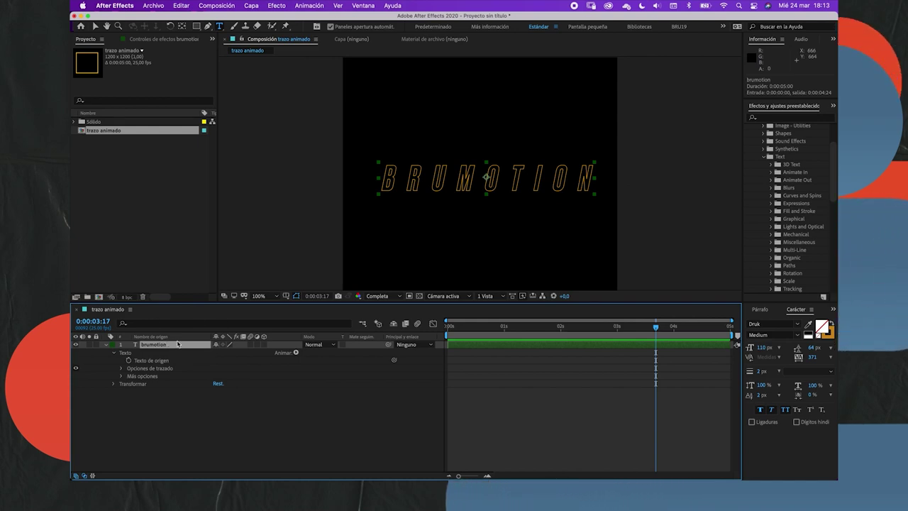
right_click(154, 346)
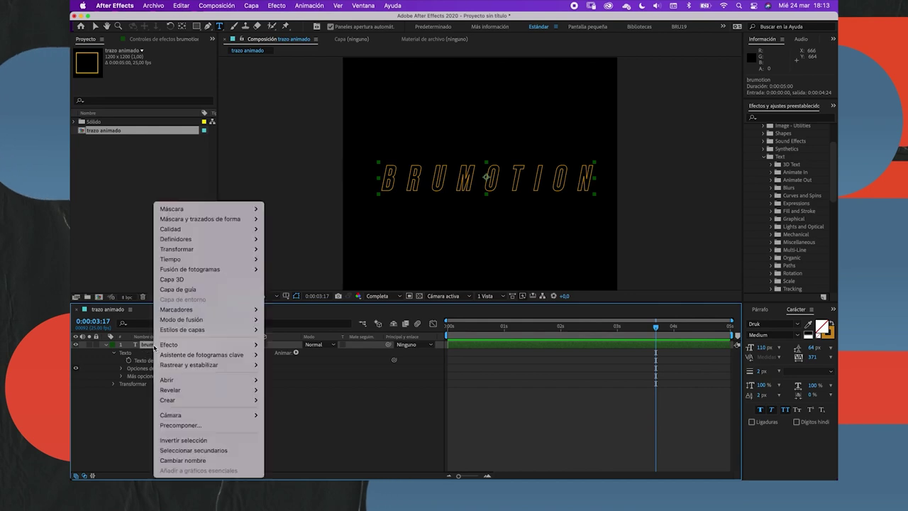
mouse_move(185, 400)
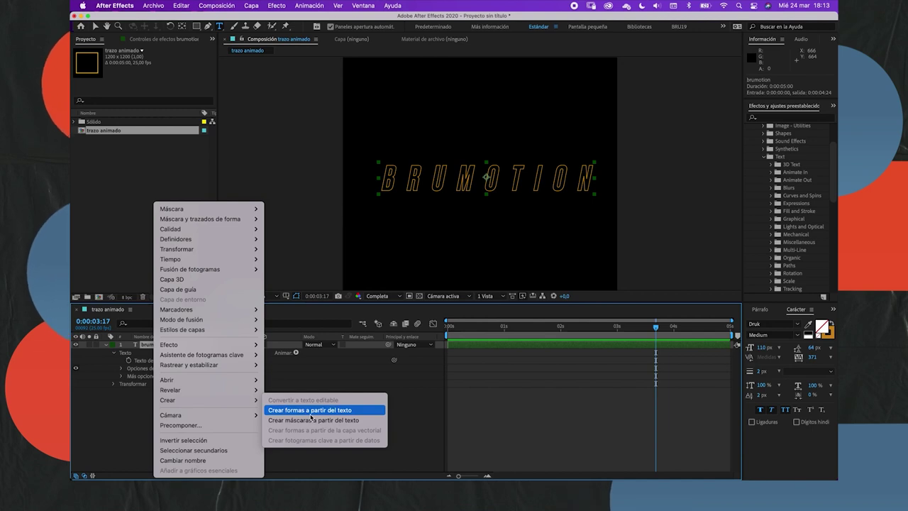
click(310, 412)
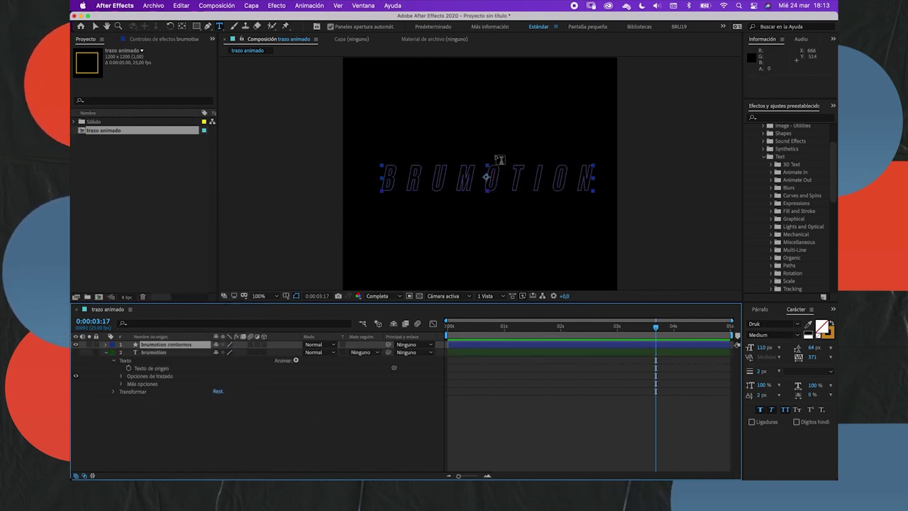
scroll(499, 159, up, 2)
scroll(503, 175, up, 2)
scroll(444, 181, up, 1)
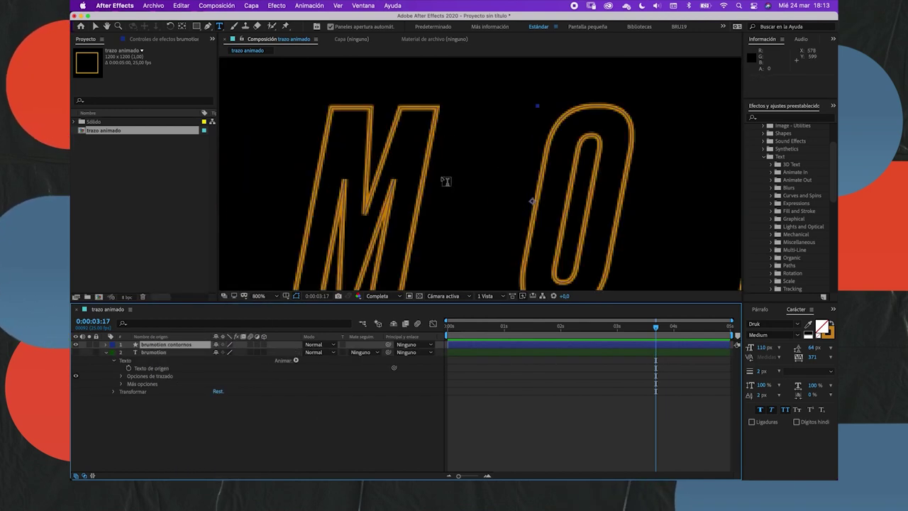
scroll(391, 177, up, 1)
scroll(370, 180, down, 1)
scroll(370, 181, up, 1)
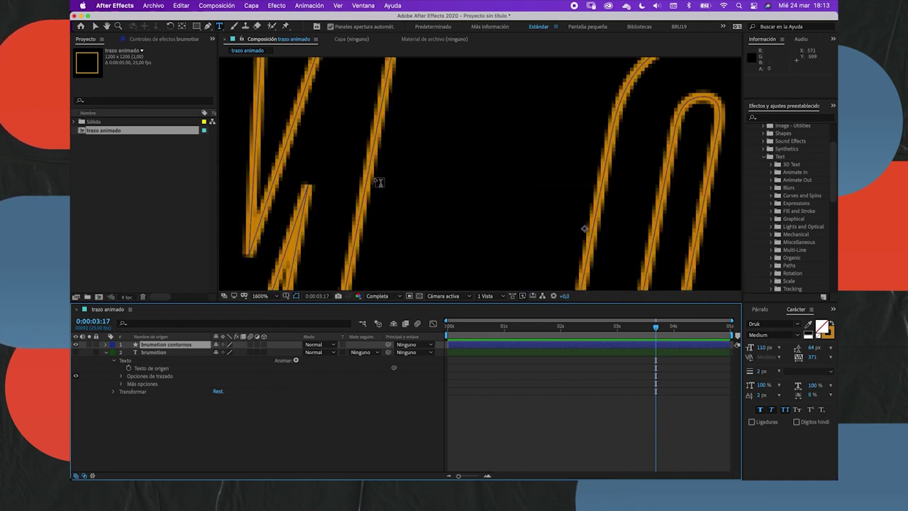
scroll(377, 183, down, 1)
scroll(396, 174, up, 1)
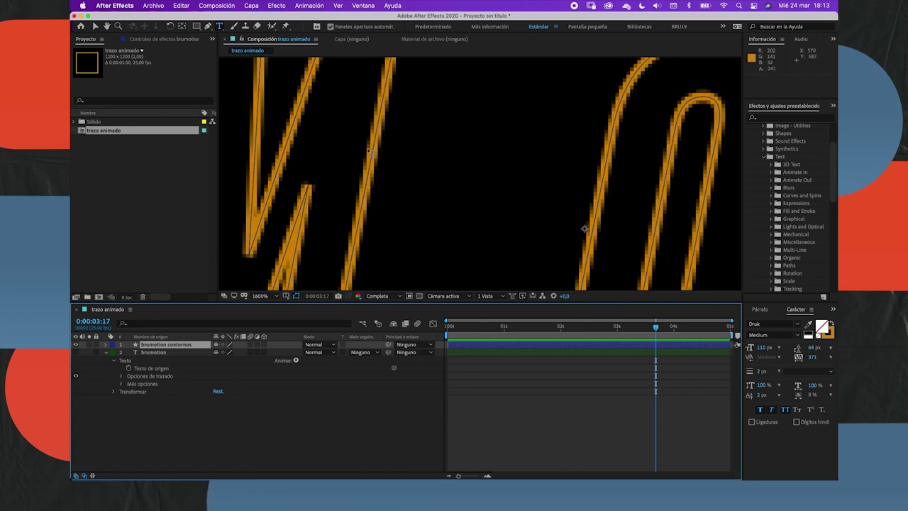
scroll(362, 154, down, 2)
scroll(365, 163, down, 1)
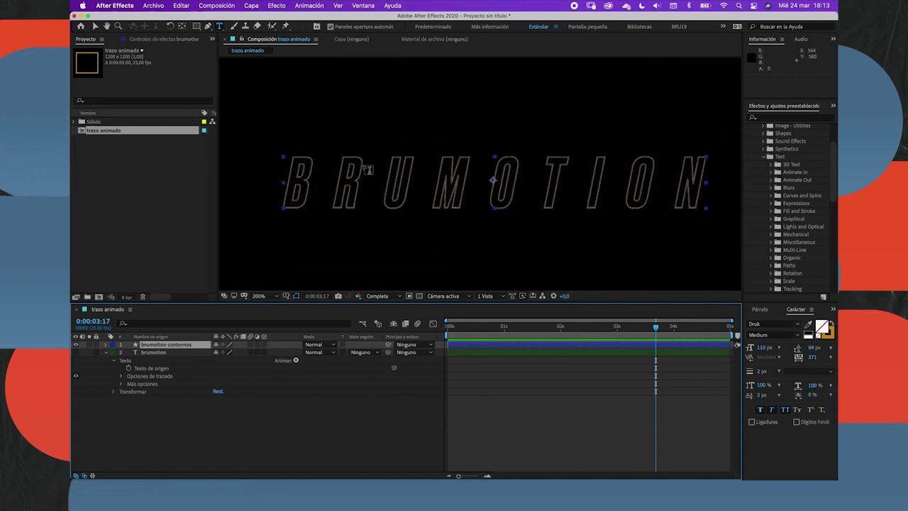
click(150, 411)
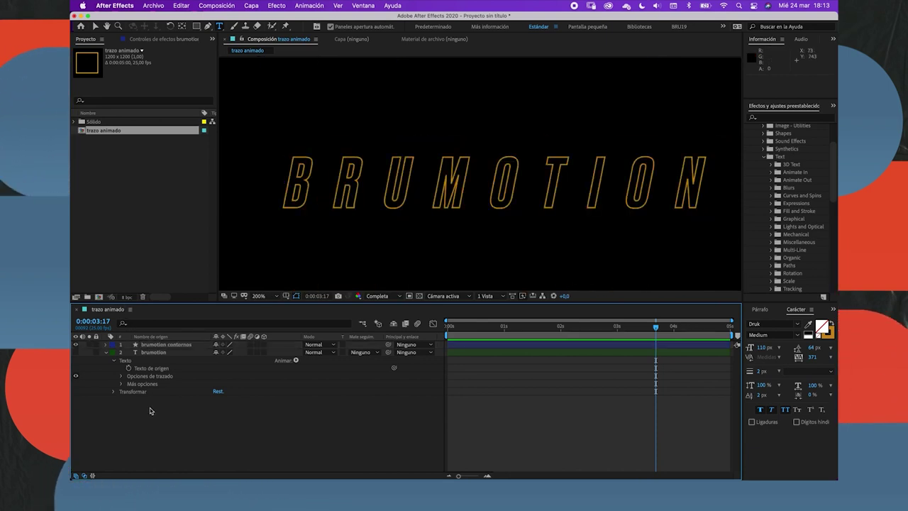
click(153, 353)
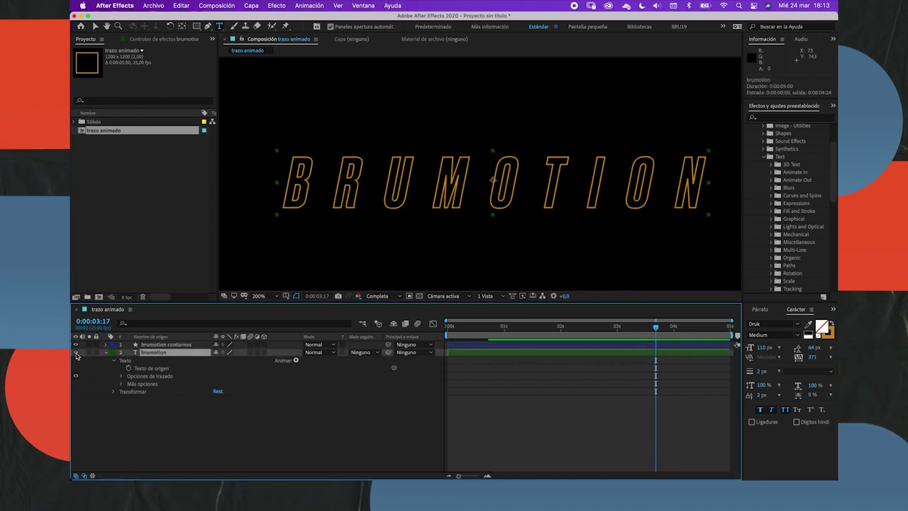
click(94, 378)
click(105, 353)
click(153, 346)
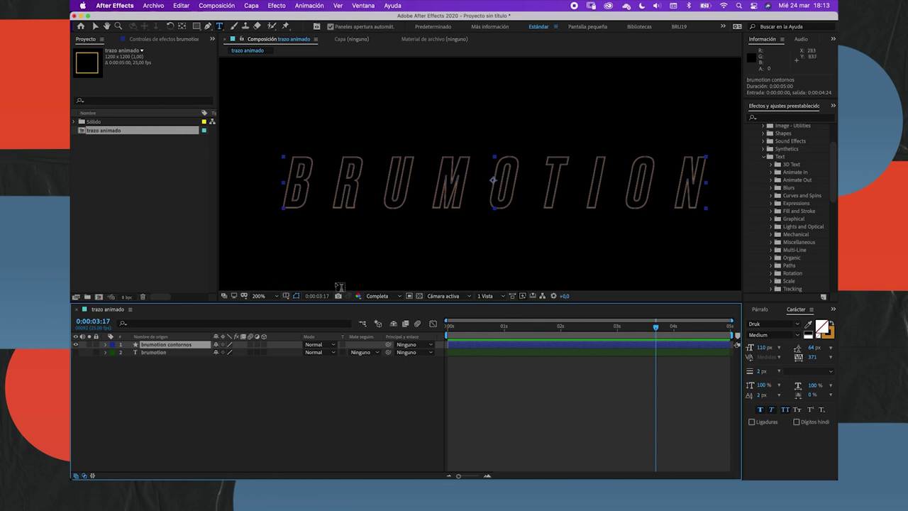
- Twirl open Contenido > b > Trazo 1 on the brumotion contornos layer
click(105, 345)
click(113, 353)
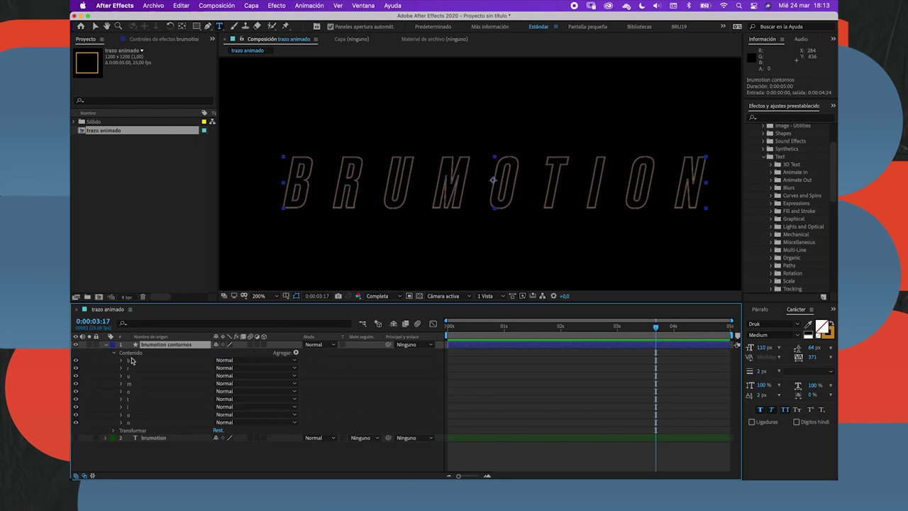
click(128, 360)
click(126, 366)
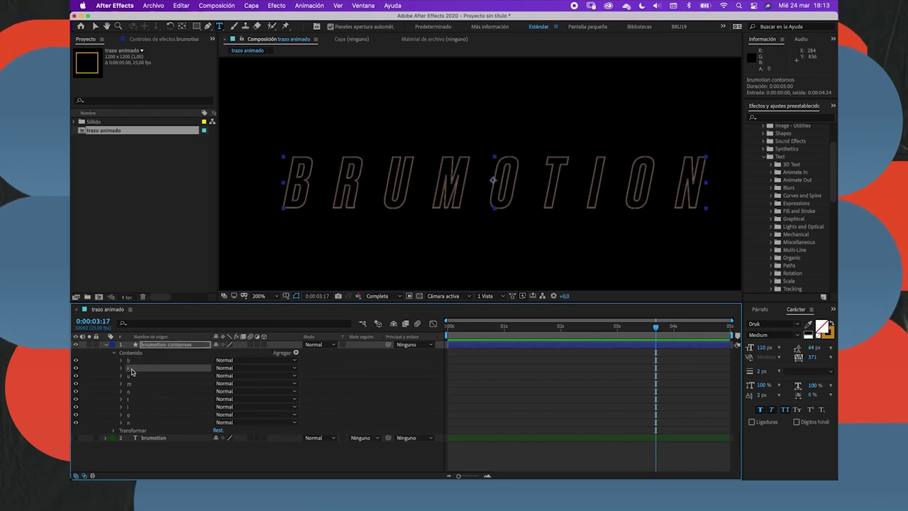
click(121, 360)
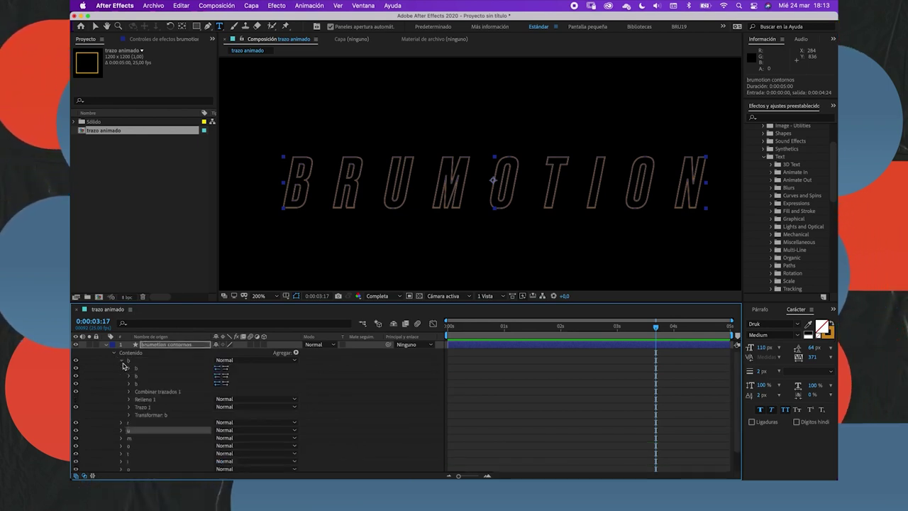
click(129, 407)
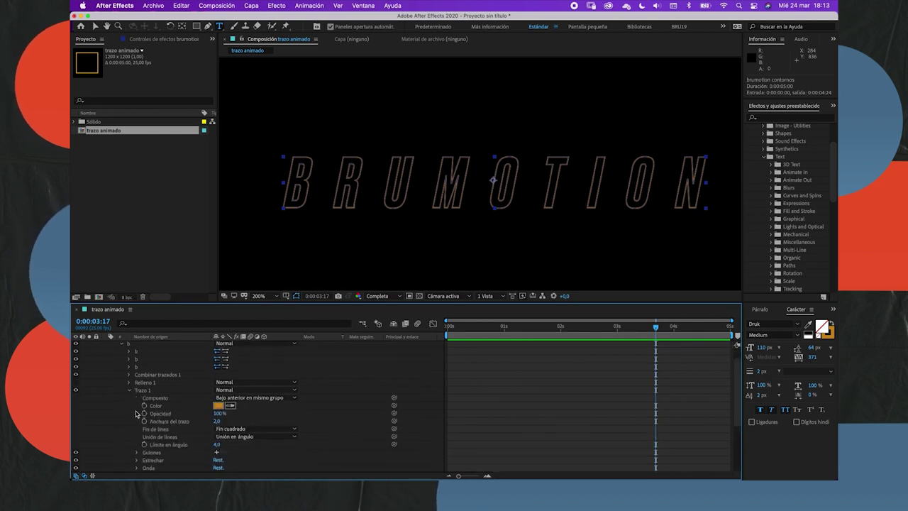
- Try thicker B stroke widths, return Anchura del trazo to 2,0, and go to 0:00:00:00
drag(217, 421, 219, 422)
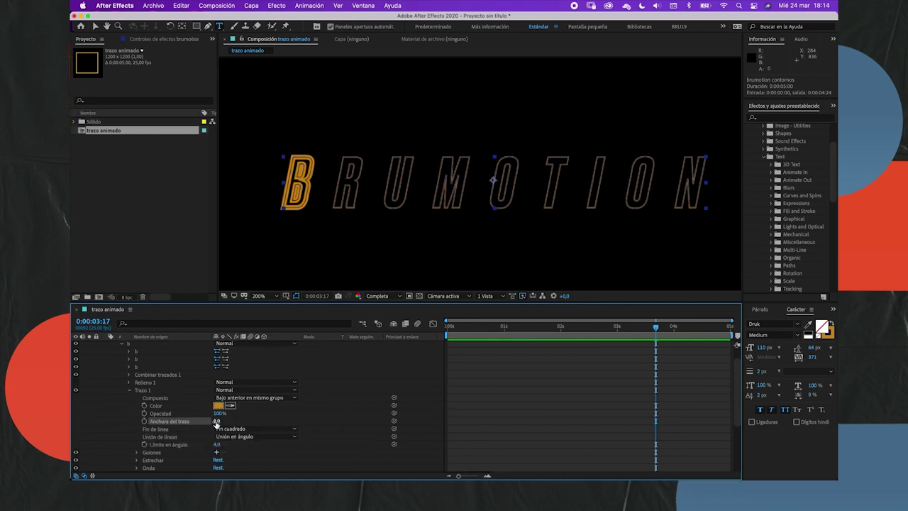
drag(216, 423, 210, 422)
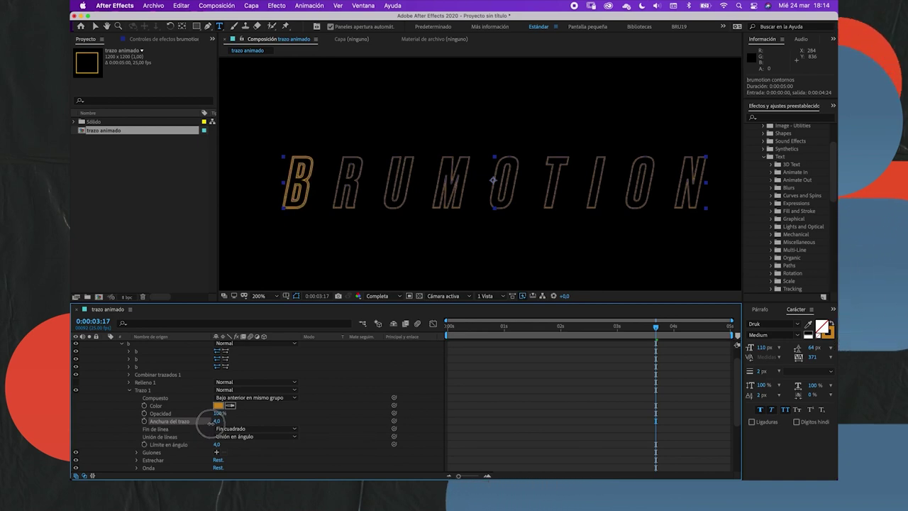
drag(211, 421, 205, 422)
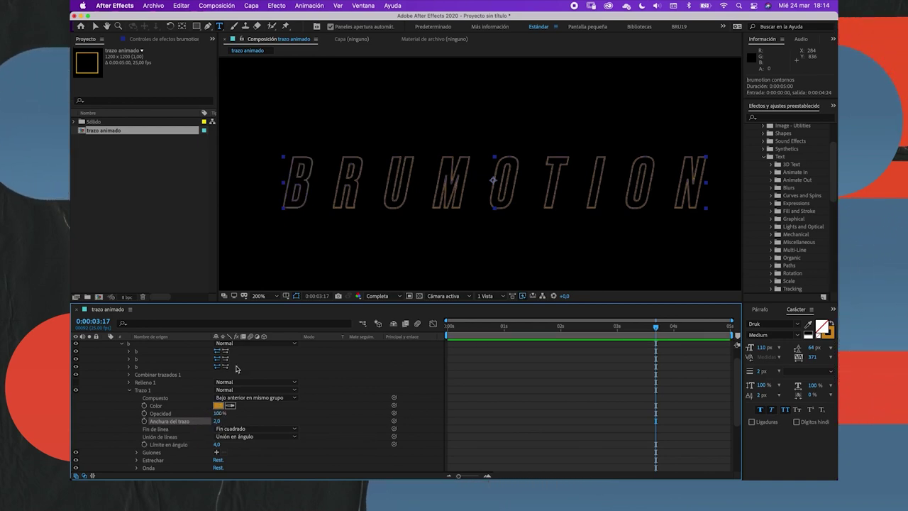
key(super+z)
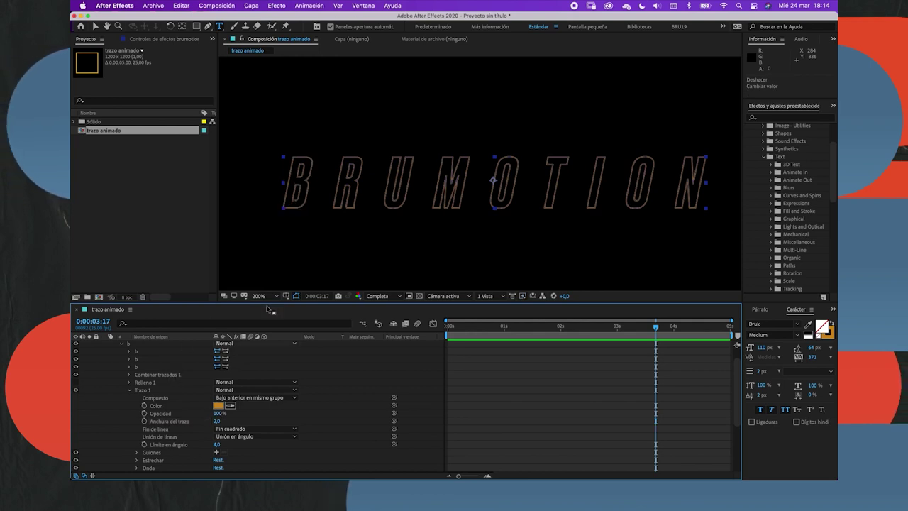
key(Home)
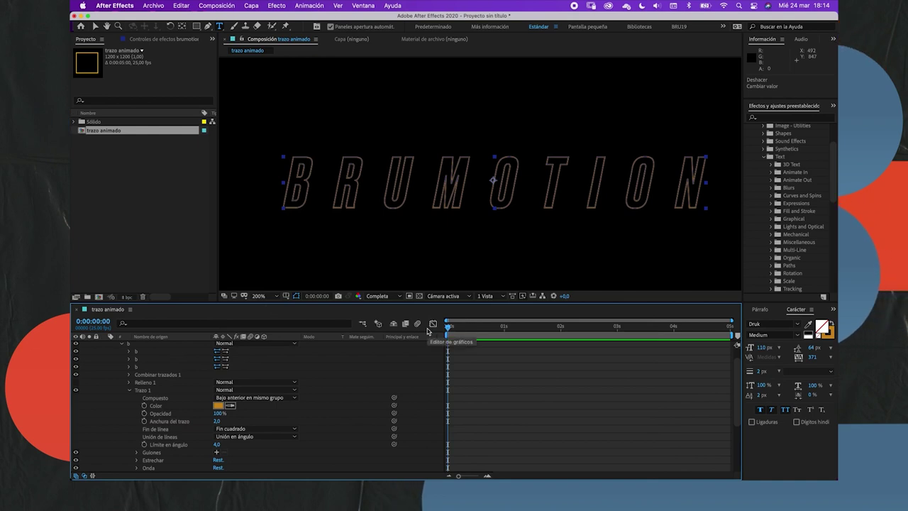
- Fold the b group and add Recortar trazados 1 to Contenido, showing Inicio 0% and Fin 100%
click(129, 391)
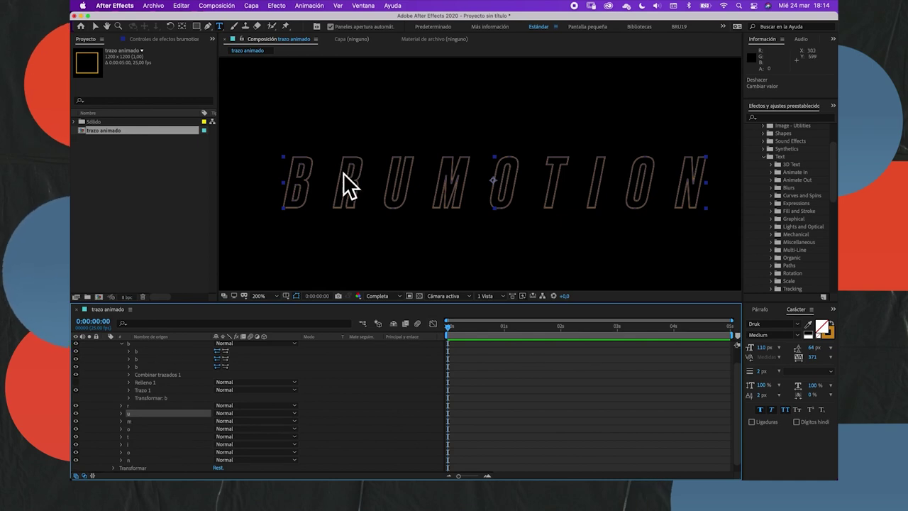
scroll(184, 368, up, 2)
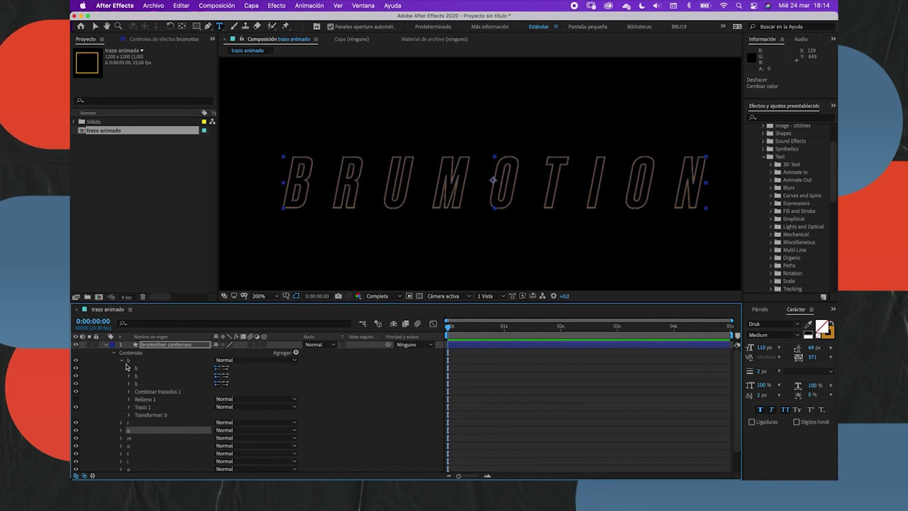
click(123, 361)
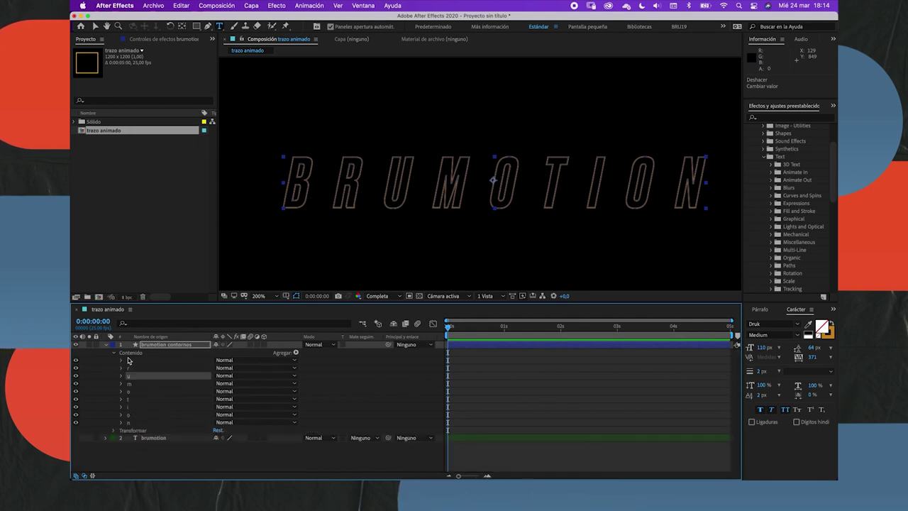
click(128, 358)
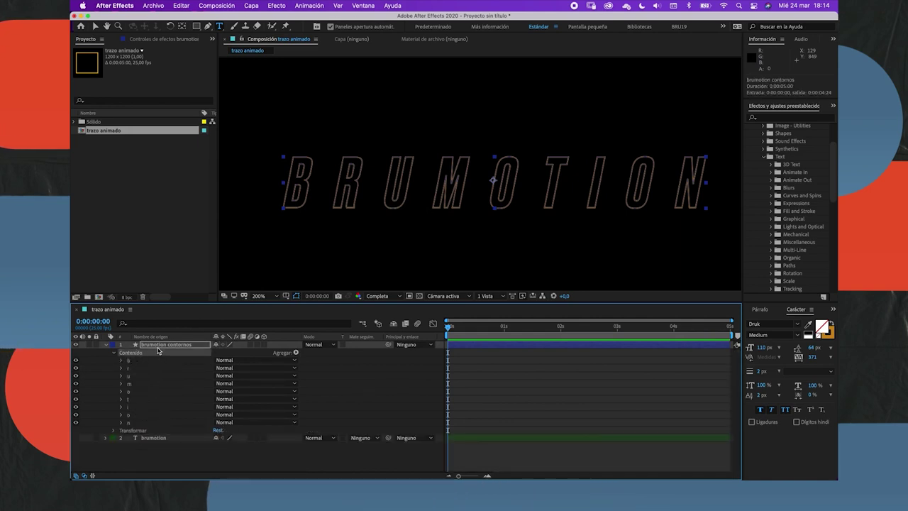
click(296, 353)
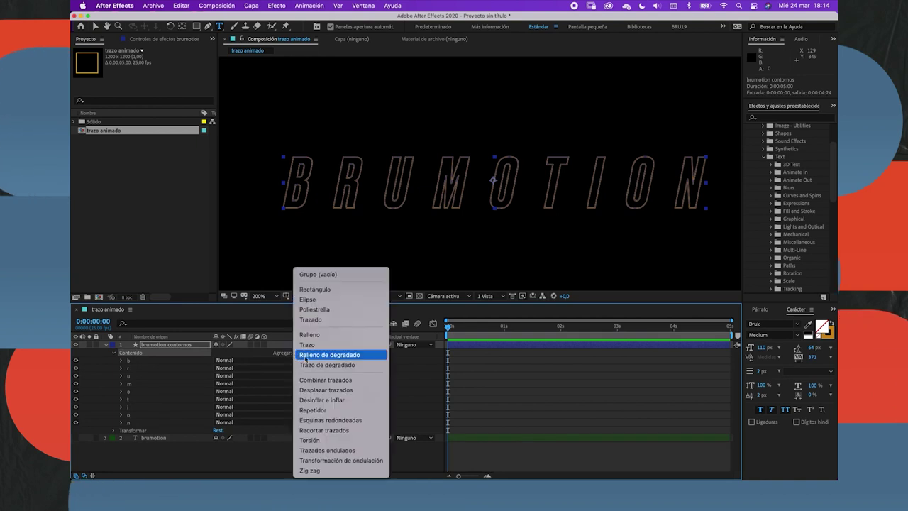
click(320, 430)
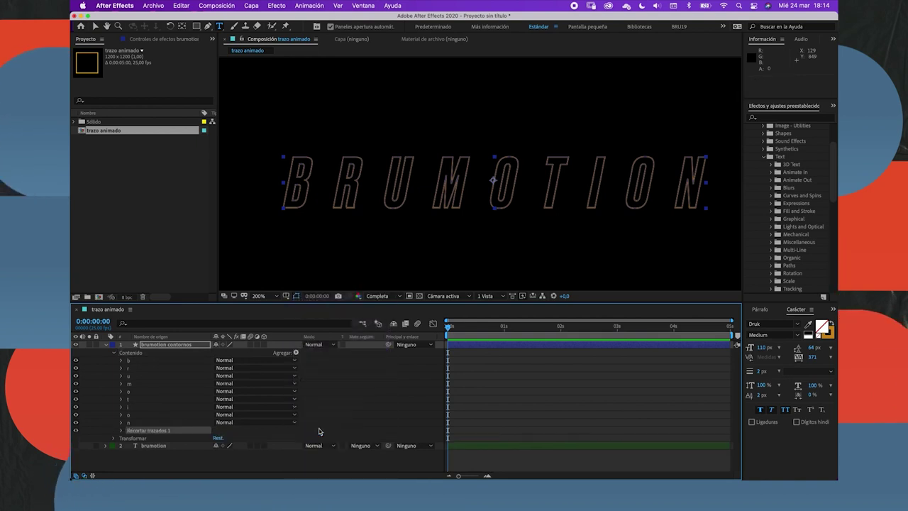
click(122, 430)
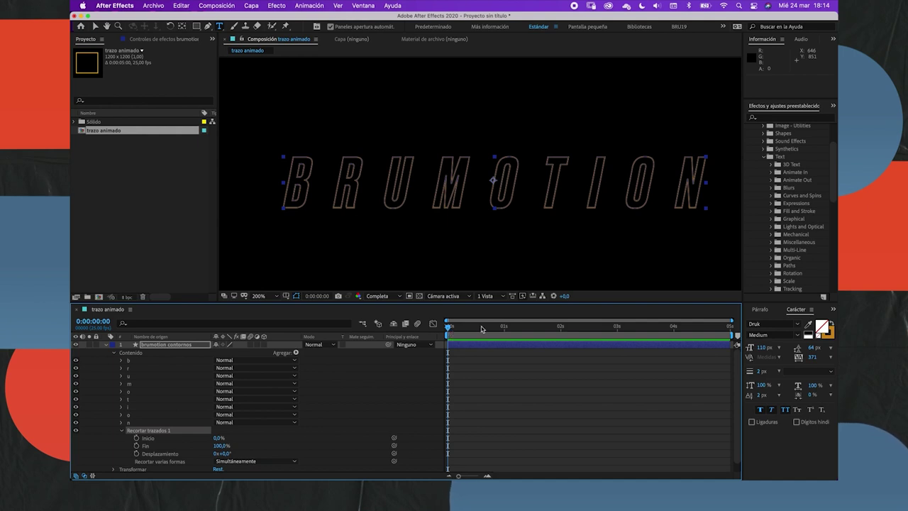
- Keyframe trim Fin from 0% at 0 s to 100% at 3 s, then preview the draw-on
drag(220, 449, 170, 444)
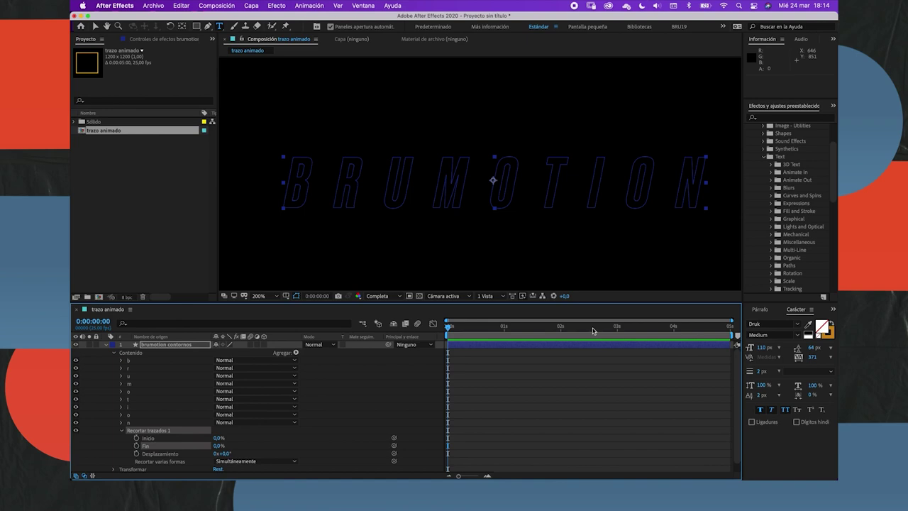
click(617, 326)
drag(218, 446, 294, 429)
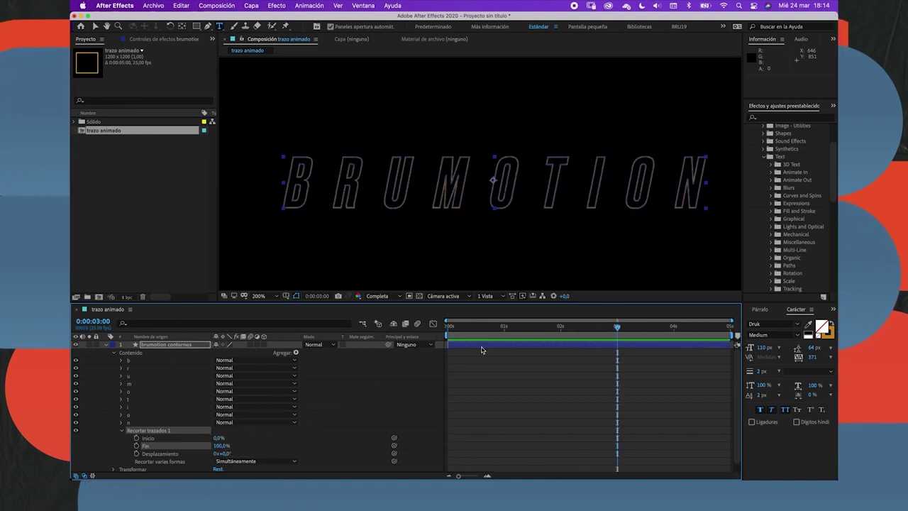
drag(608, 327, 408, 337)
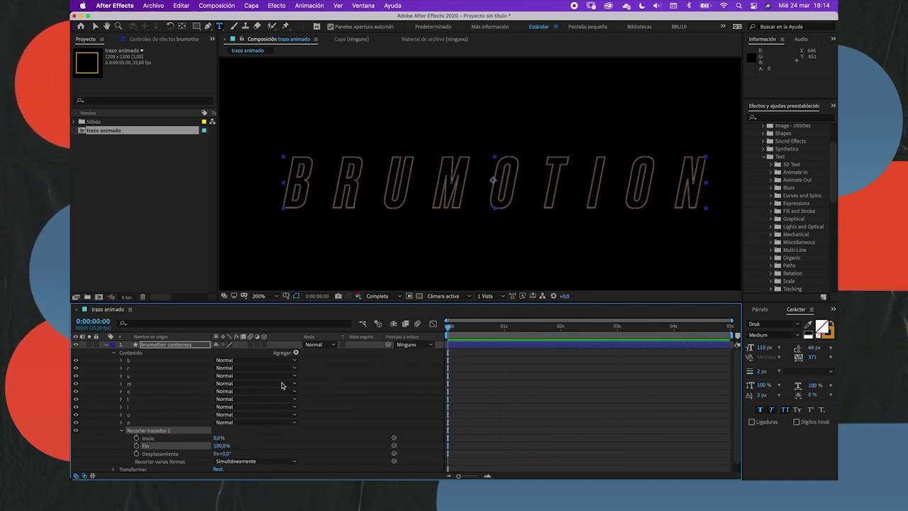
click(137, 446)
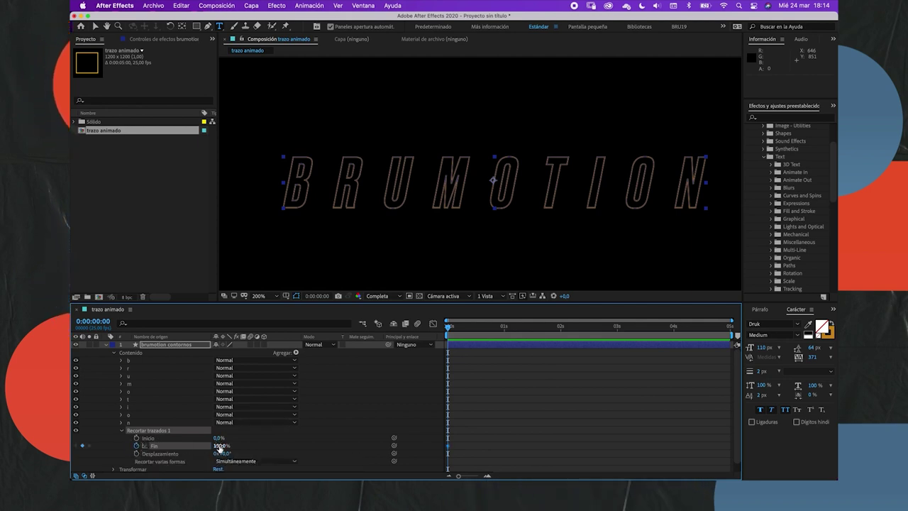
drag(220, 448, 170, 446)
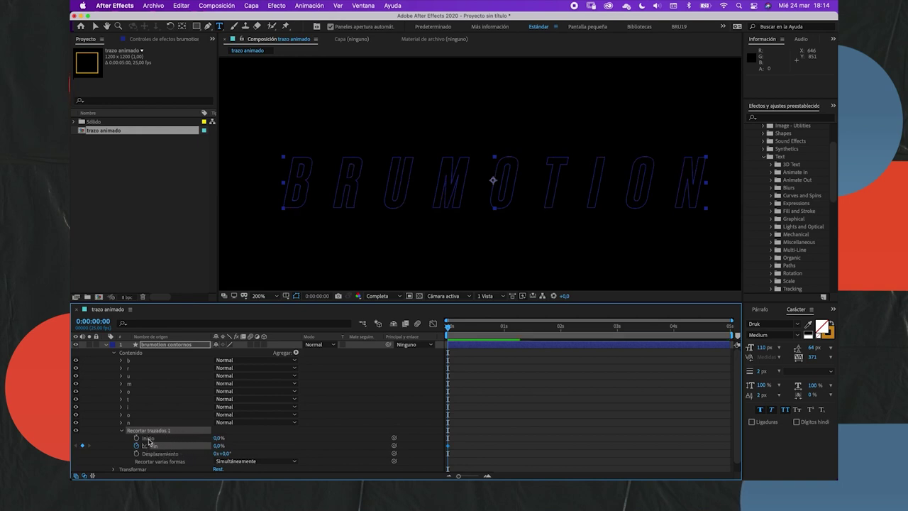
click(615, 328)
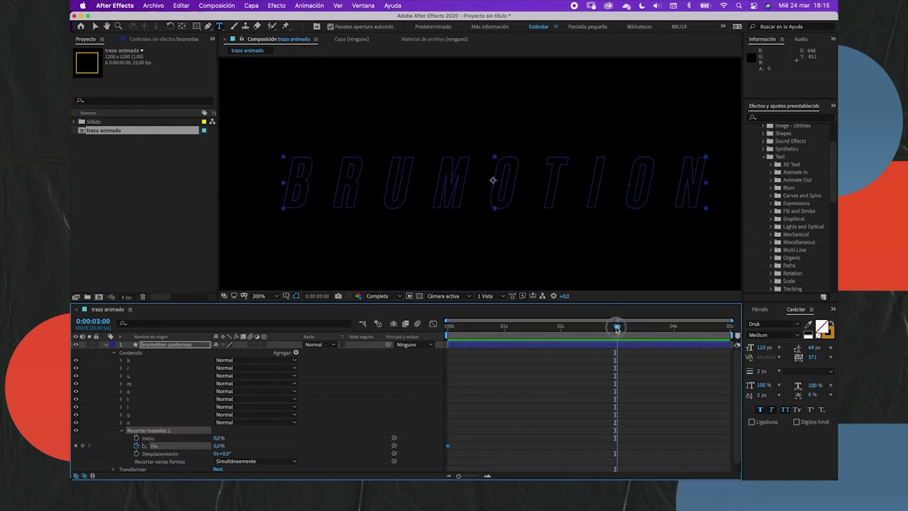
drag(217, 447, 322, 435)
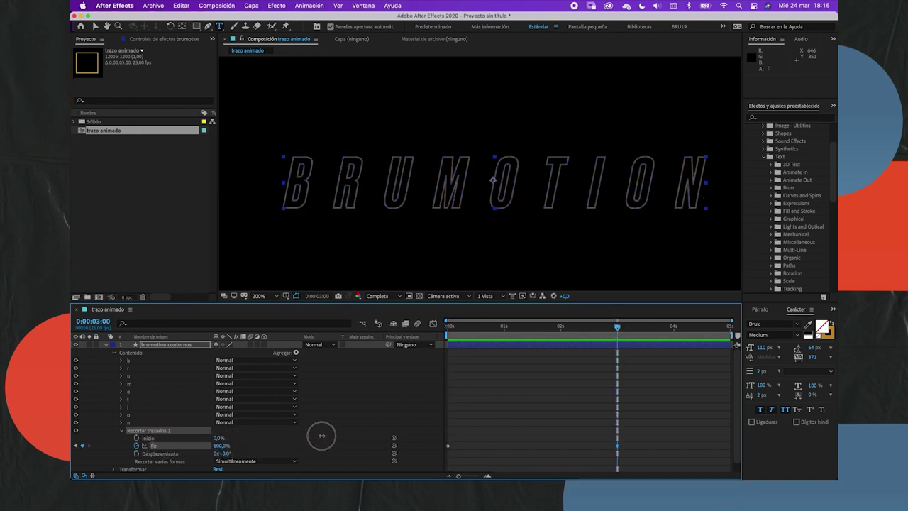
drag(615, 329, 449, 330)
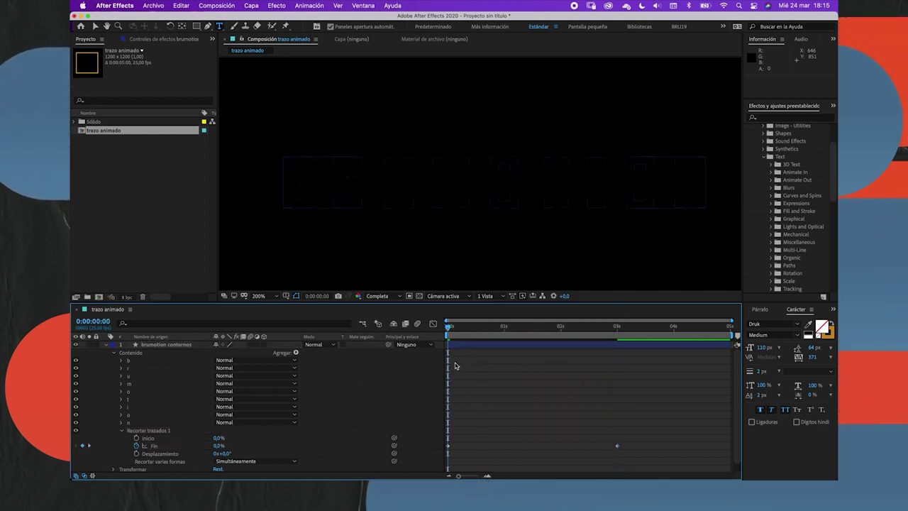
key(space)
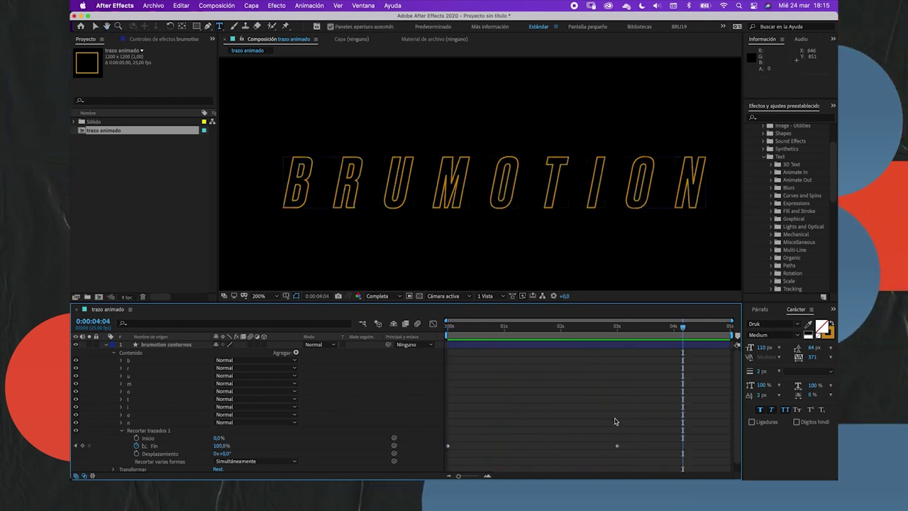
- Apply Easy Ease to both Fin keyframes and lengthen their influence handles in the Graph Editor
drag(636, 431, 434, 460)
key(shift+F3)
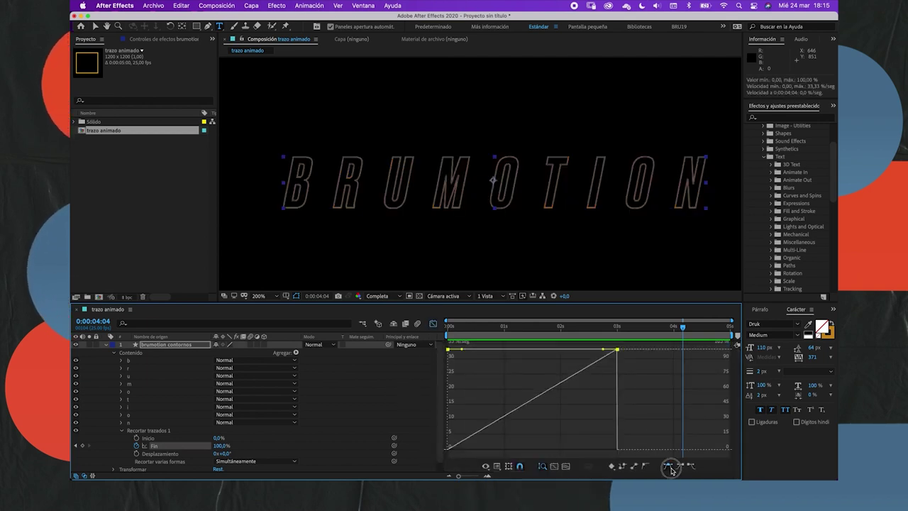
click(667, 465)
drag(588, 450, 568, 450)
drag(475, 450, 492, 450)
click(432, 324)
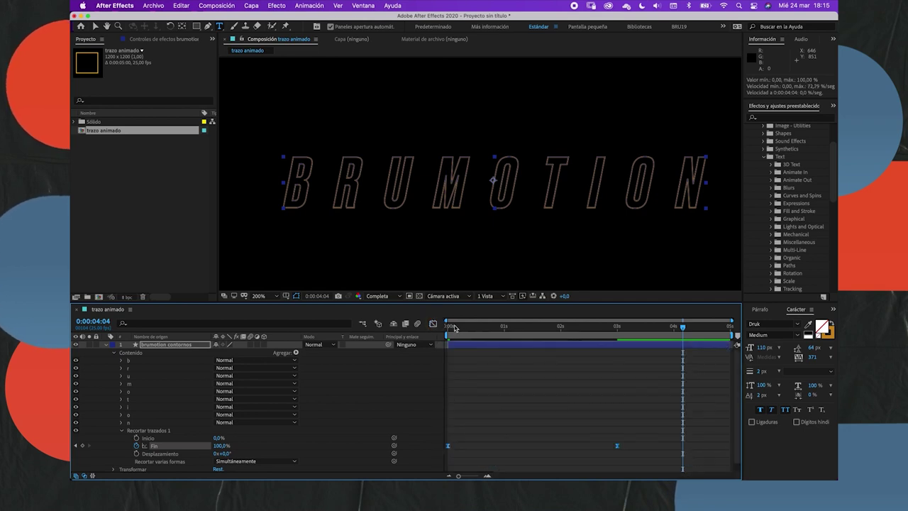
- Preview the eased draw-on from the start and scrub through it to check timing
key(Home)
key(space)
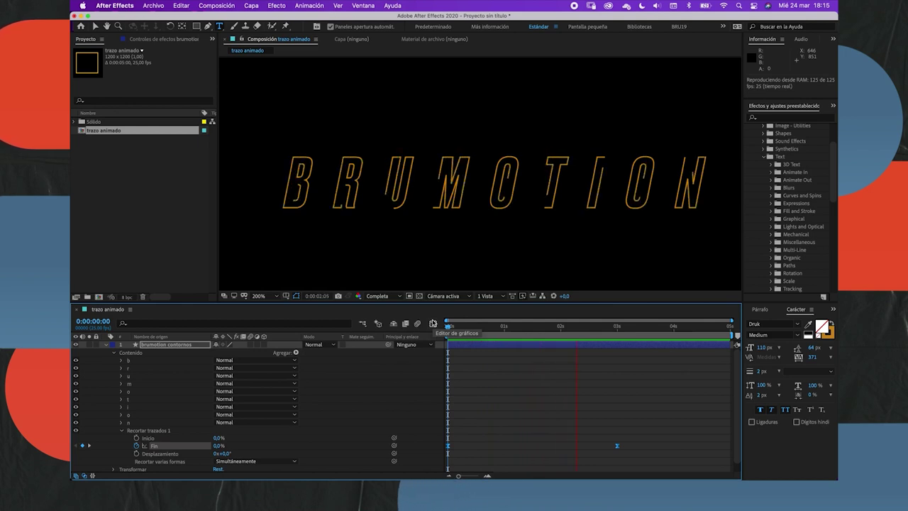
key(space)
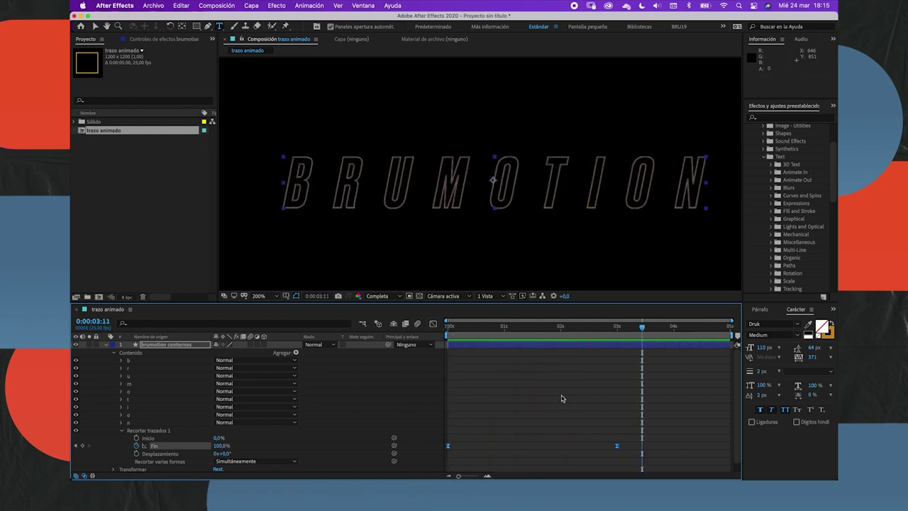
click(561, 397)
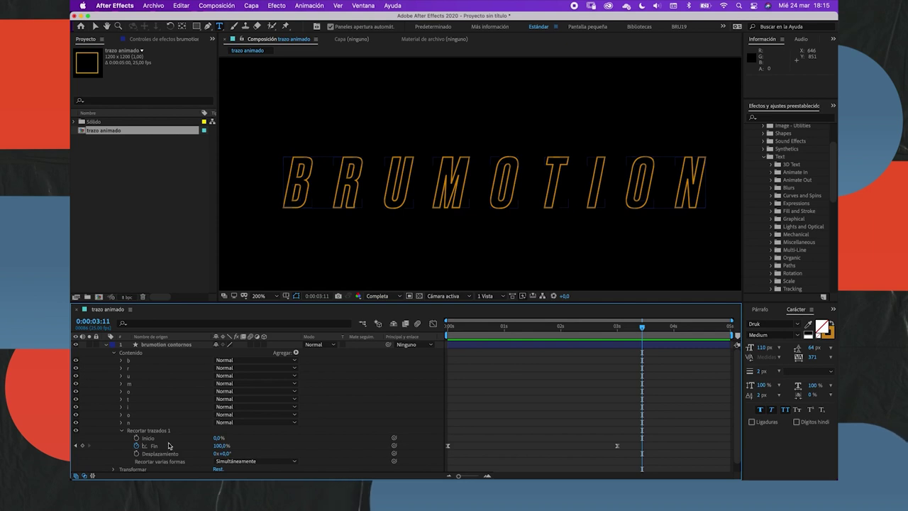
click(447, 326)
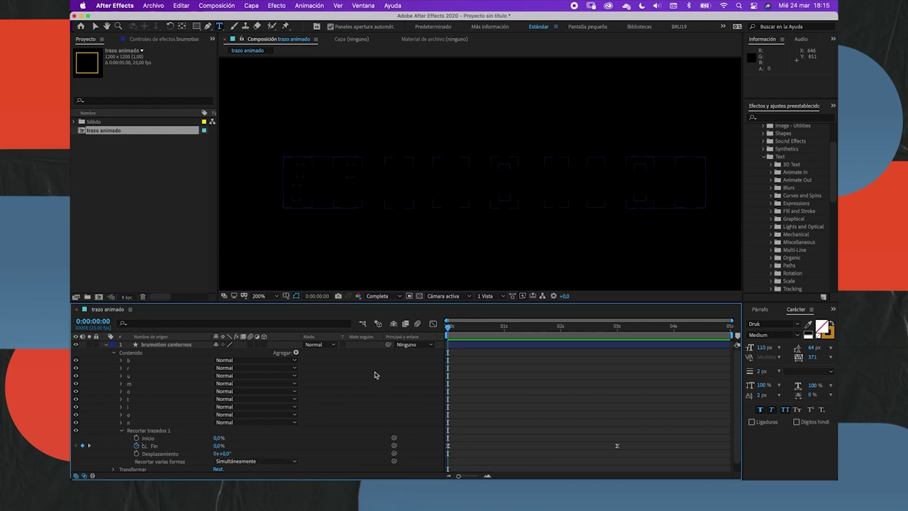
drag(449, 328, 602, 336)
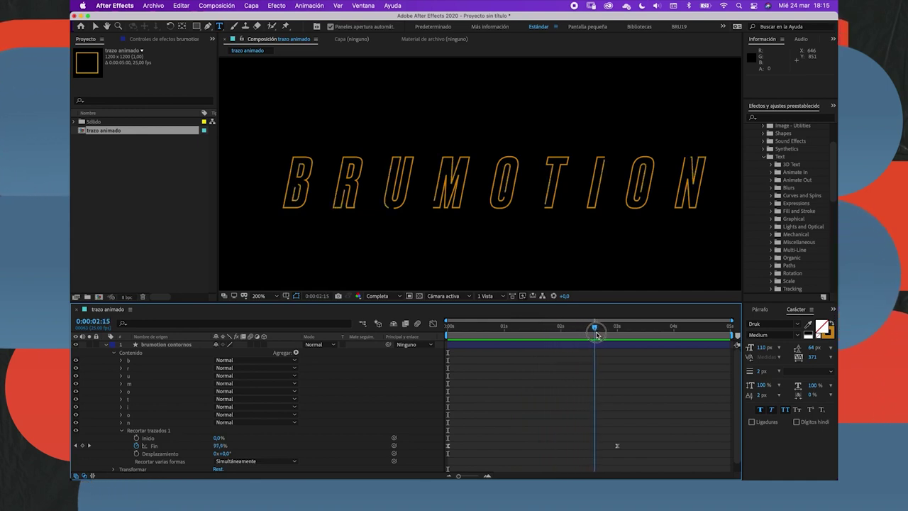
- Set Recortar varias formas to Individualmente, preview it, then collapse and select brumotion contornos
click(232, 461)
click(248, 458)
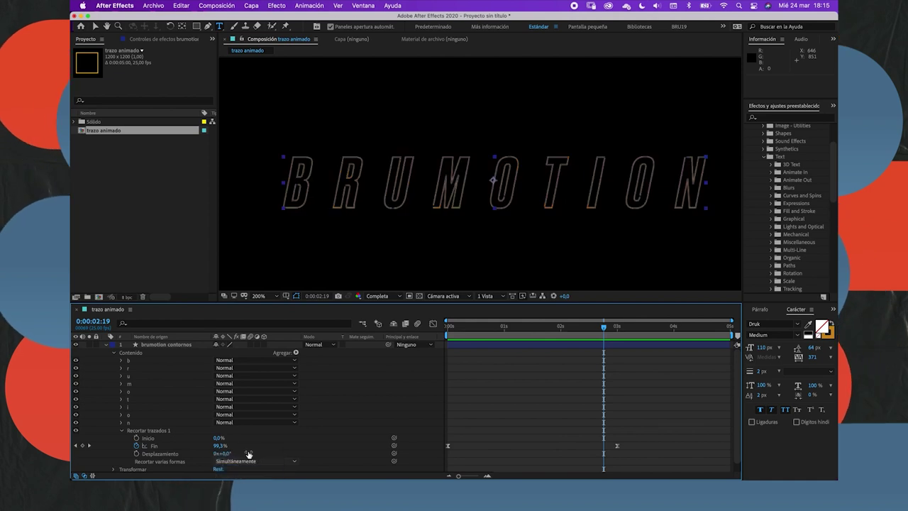
click(448, 326)
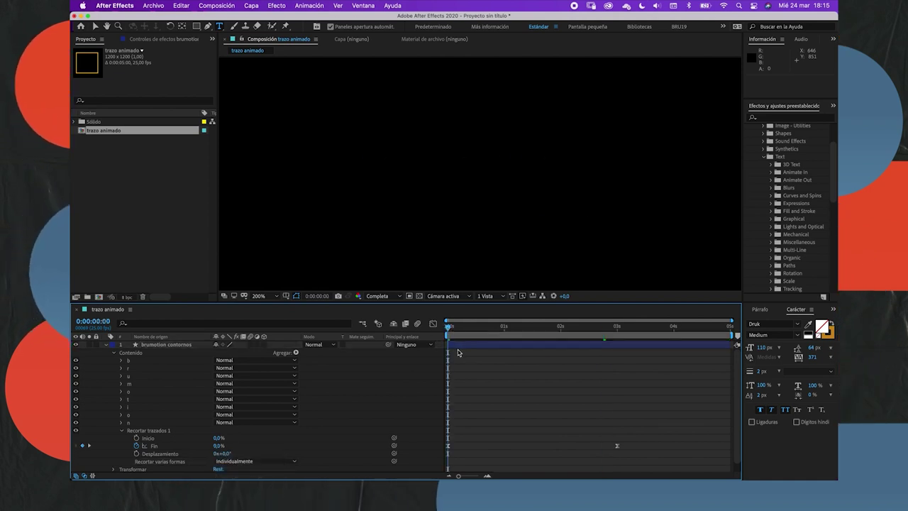
key(space)
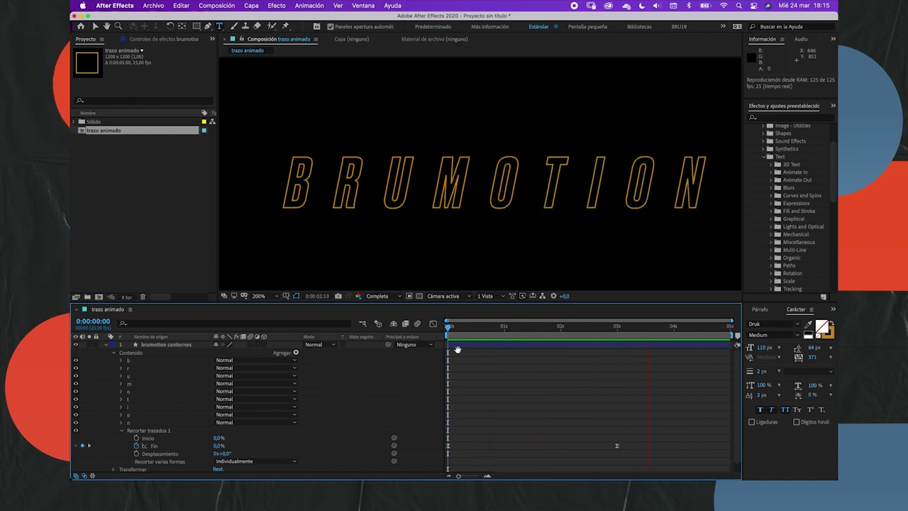
key(space)
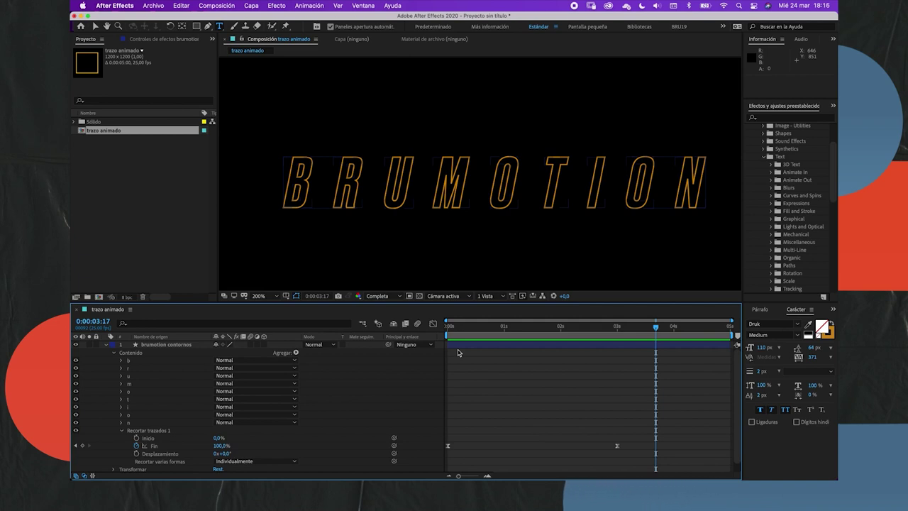
mouse_move(655, 348)
mouse_down()
mouse_move(470, 350)
mouse_move(533, 348)
mouse_up()
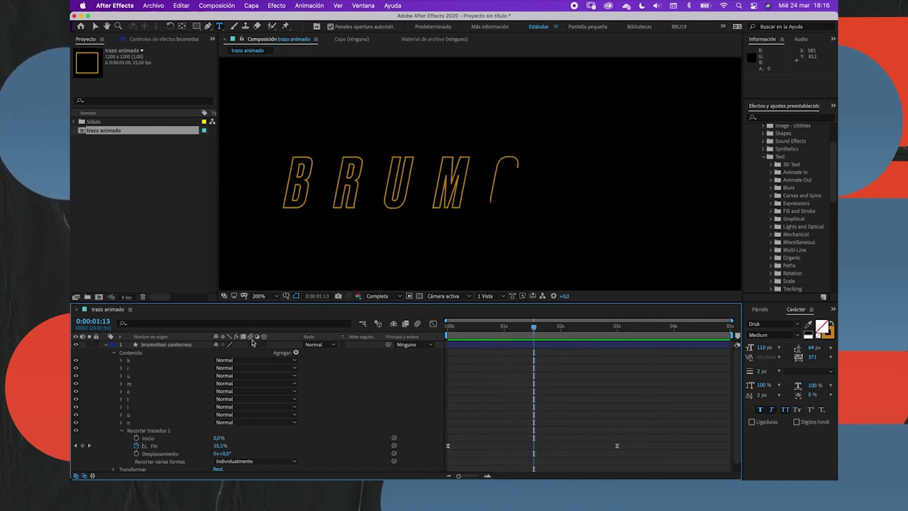
click(108, 345)
click(150, 345)
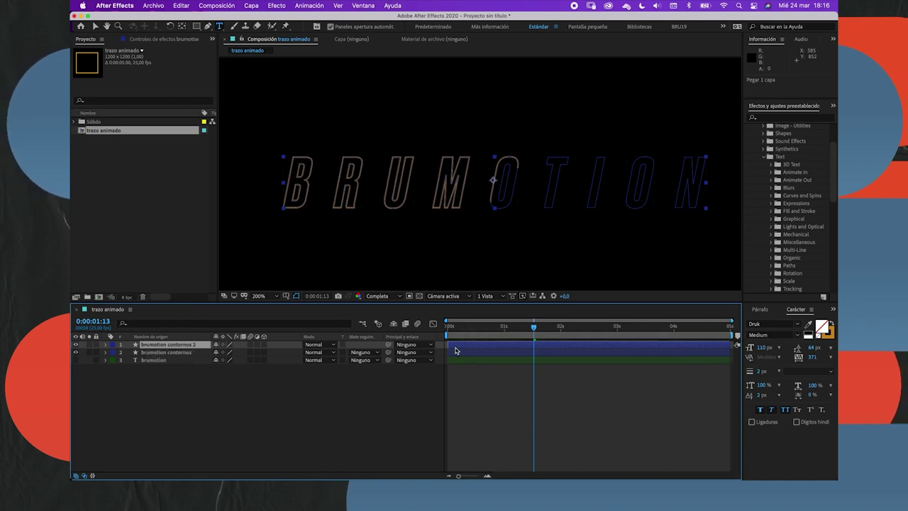
- Delay the copied outline layer 3 frames, then duplicate again and shift the new copy later
drag(455, 347, 461, 347)
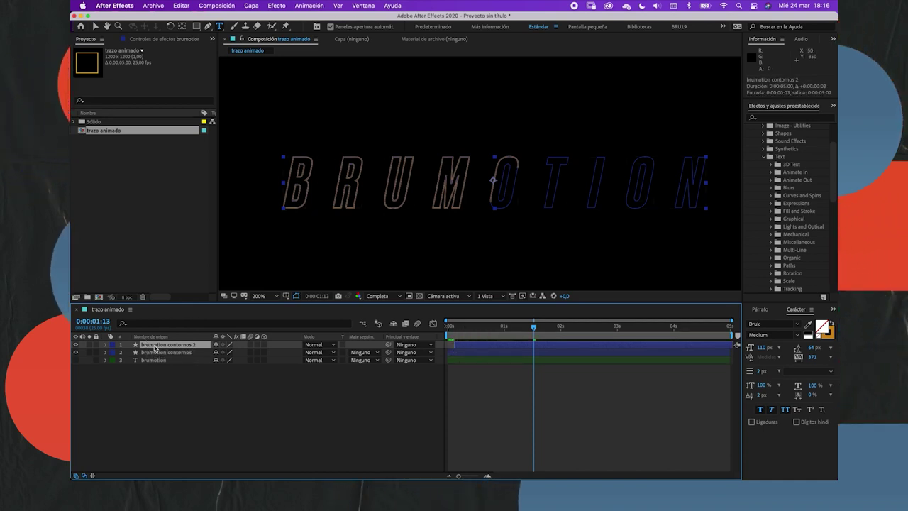
click(106, 344)
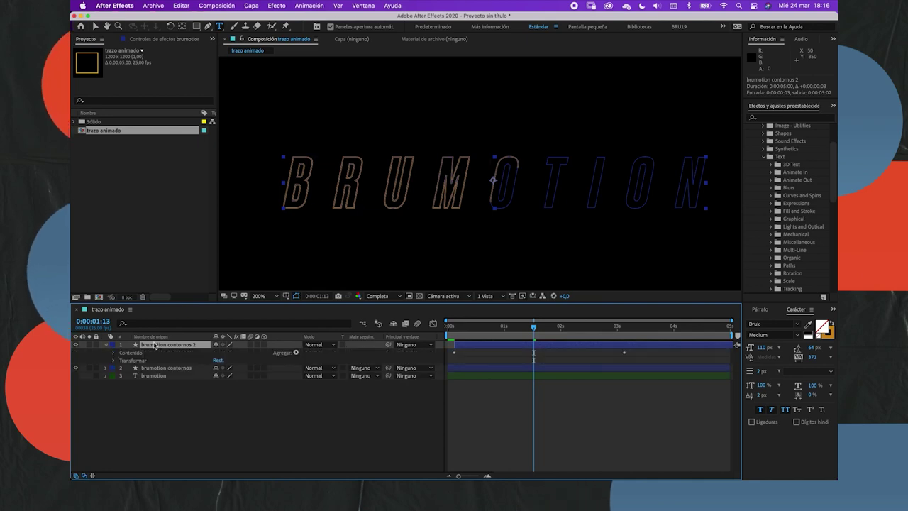
click(113, 353)
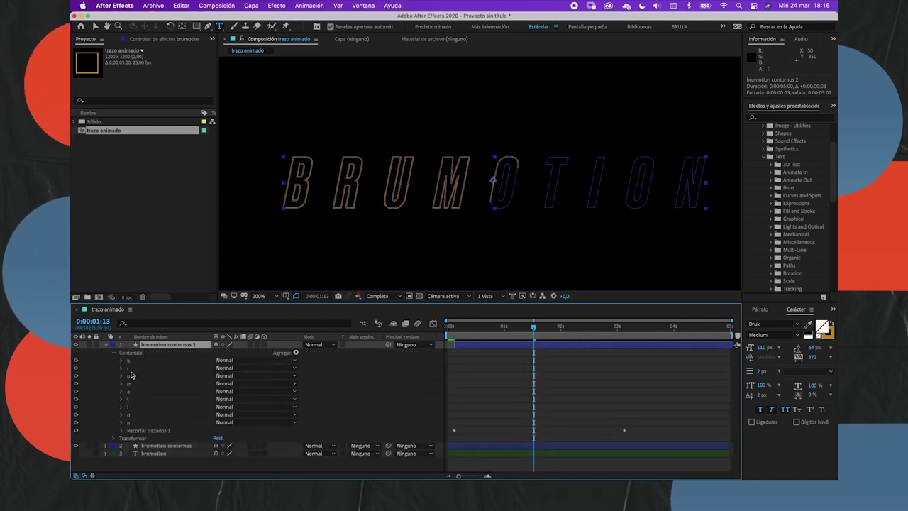
click(107, 346)
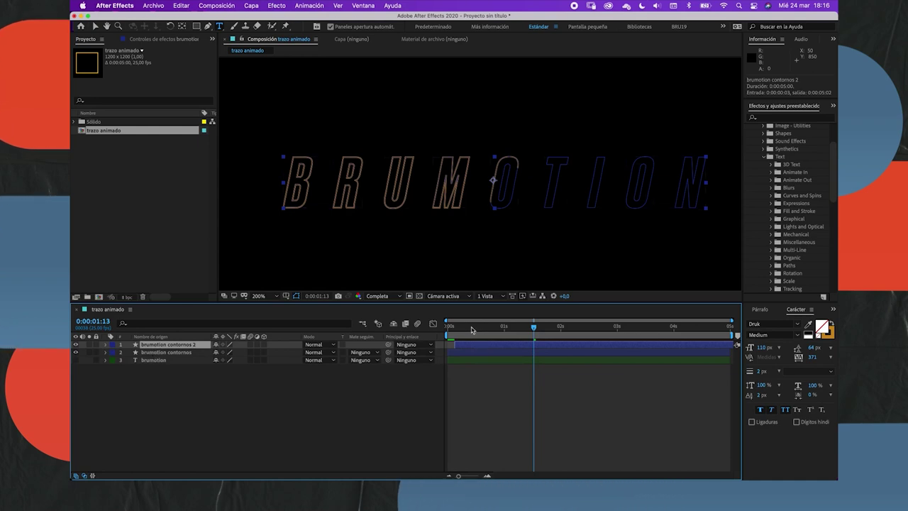
key(ctrl+d)
drag(463, 345, 469, 346)
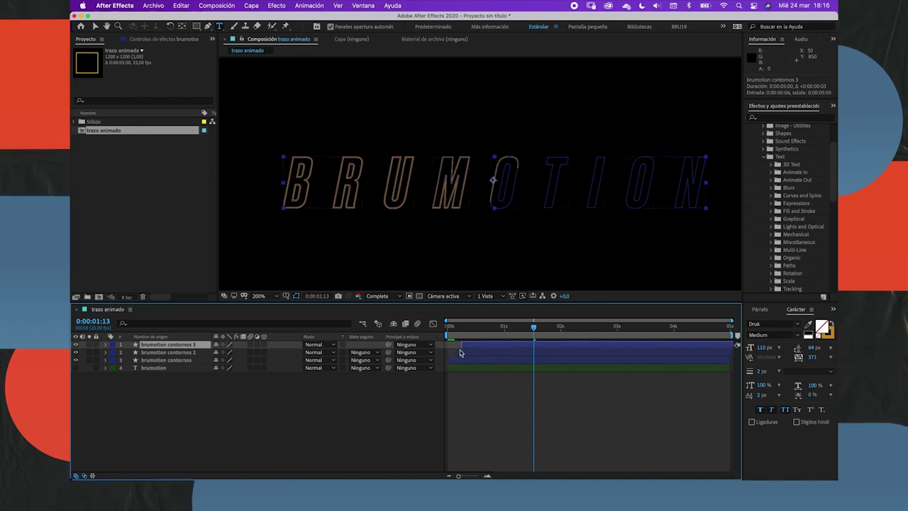
- Zoom into the first frames, scrub to check the strokes start drawing, then zoom out to five seconds
key(space)
click(488, 475)
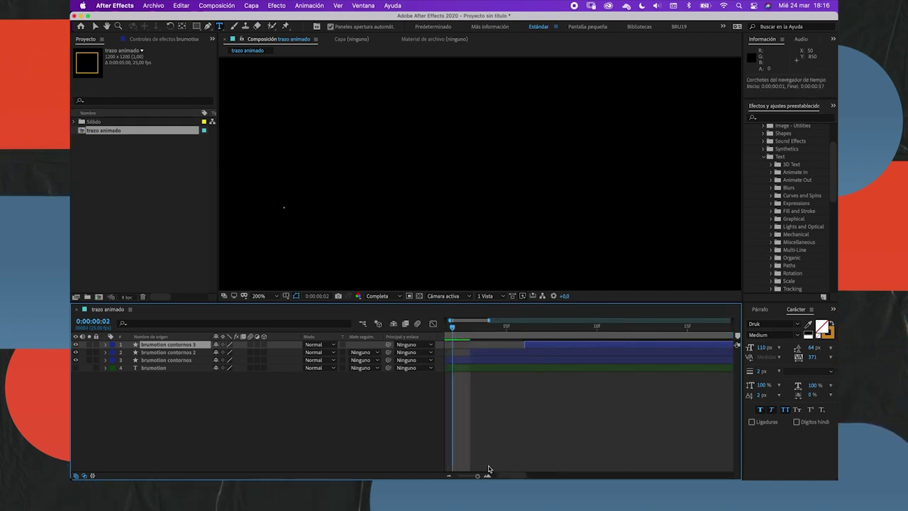
drag(506, 476, 489, 476)
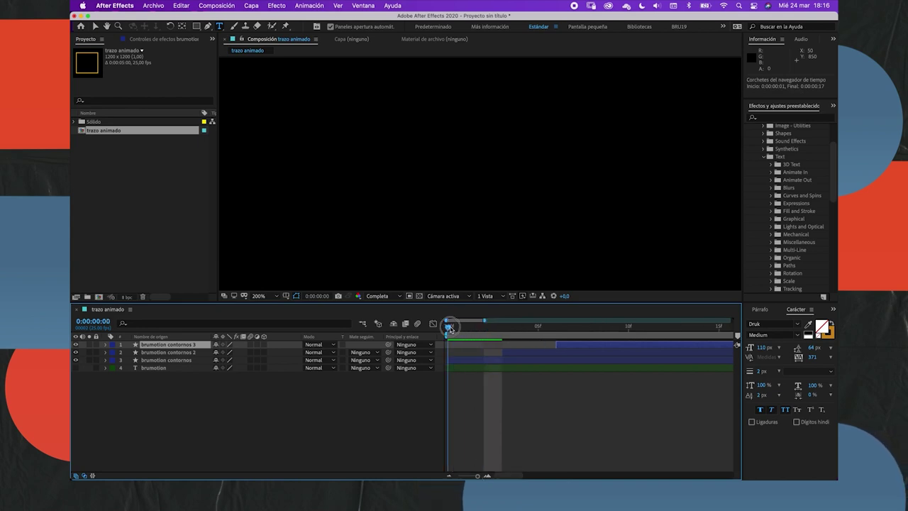
click(467, 328)
mouse_move(480, 331)
mouse_down()
mouse_move(492, 362)
mouse_move(558, 335)
mouse_up()
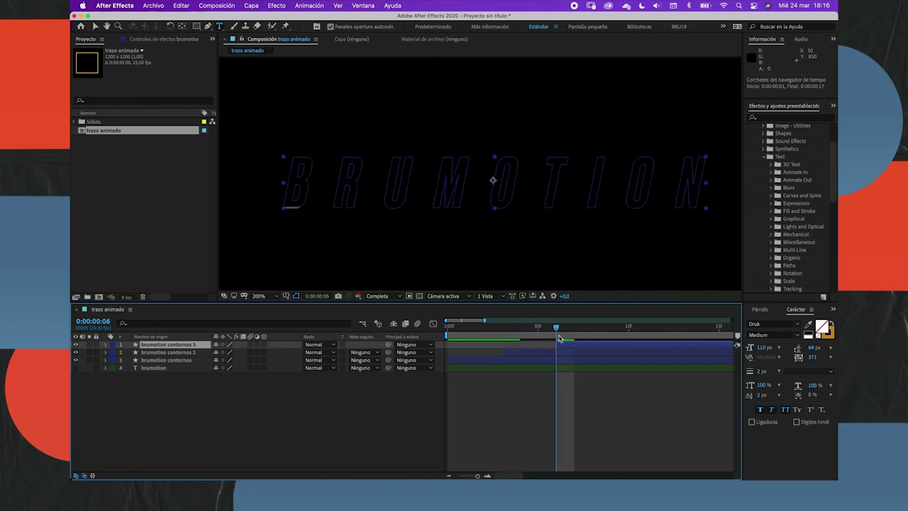
drag(569, 333, 520, 333)
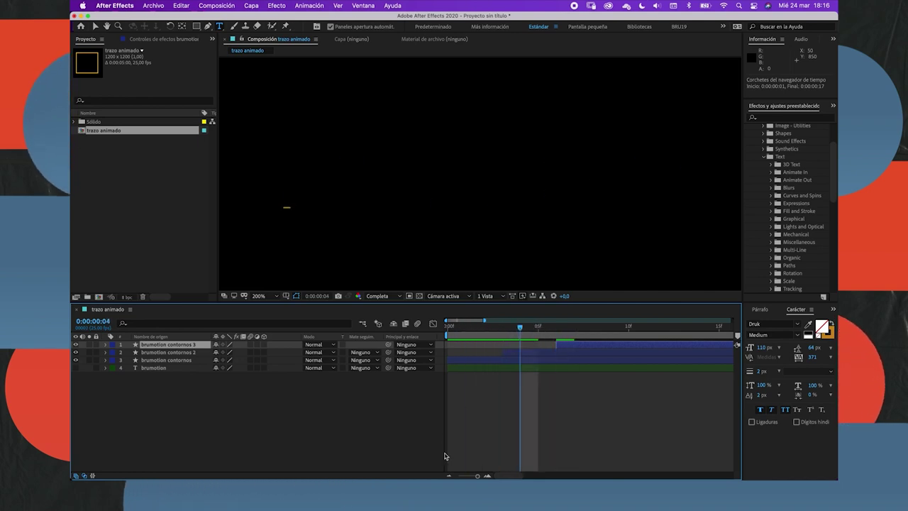
drag(477, 476, 458, 476)
- Select layer 3 brumotion contornos and check frames 6–8 as the B stroke grows
click(462, 360)
click(463, 334)
drag(462, 334, 466, 334)
click(425, 378)
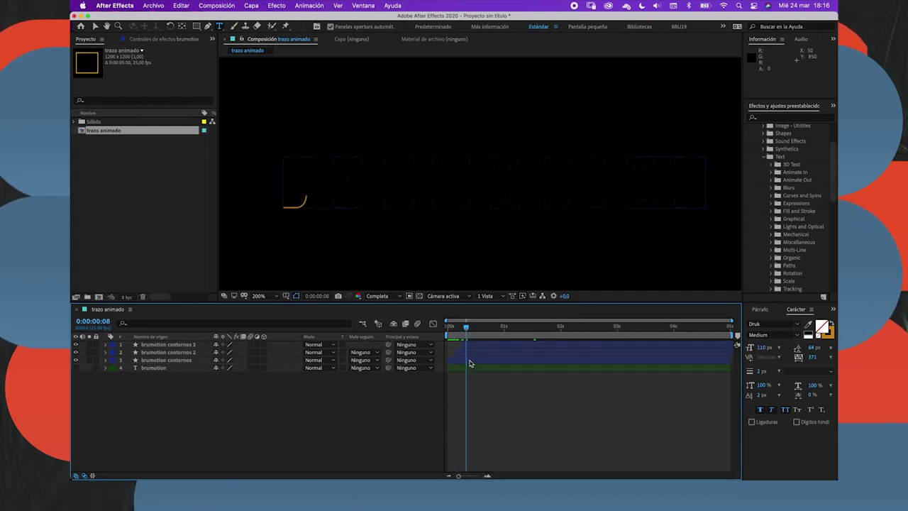
click(470, 360)
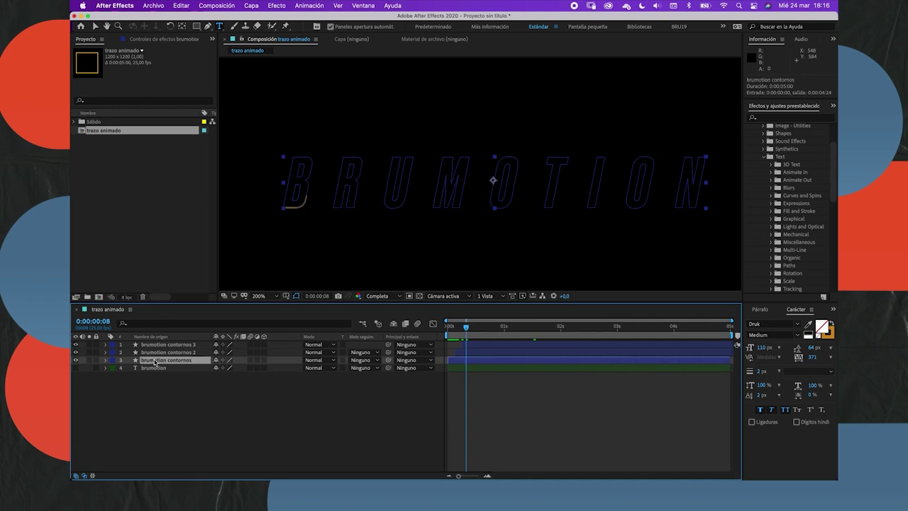
- Apply Efecto > Generar > Degradado de 4 colores to the brumotion contornos layer
click(277, 6)
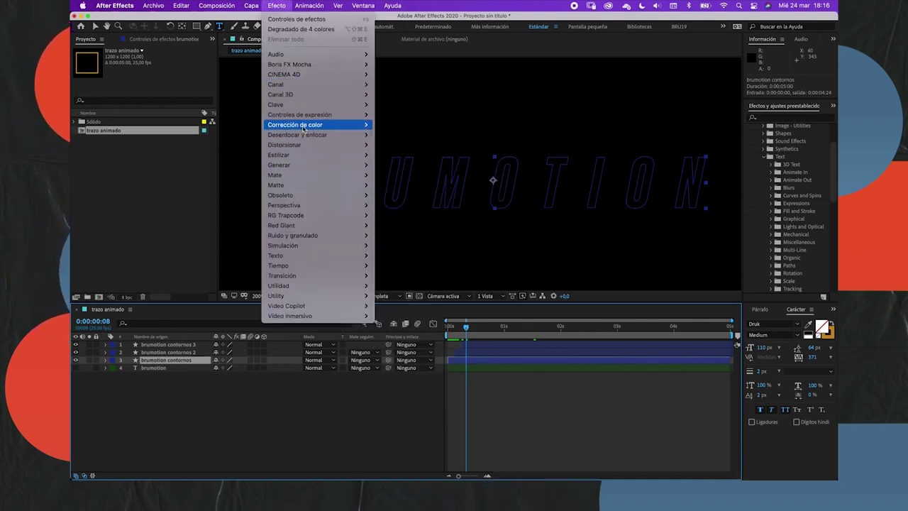
mouse_move(303, 128)
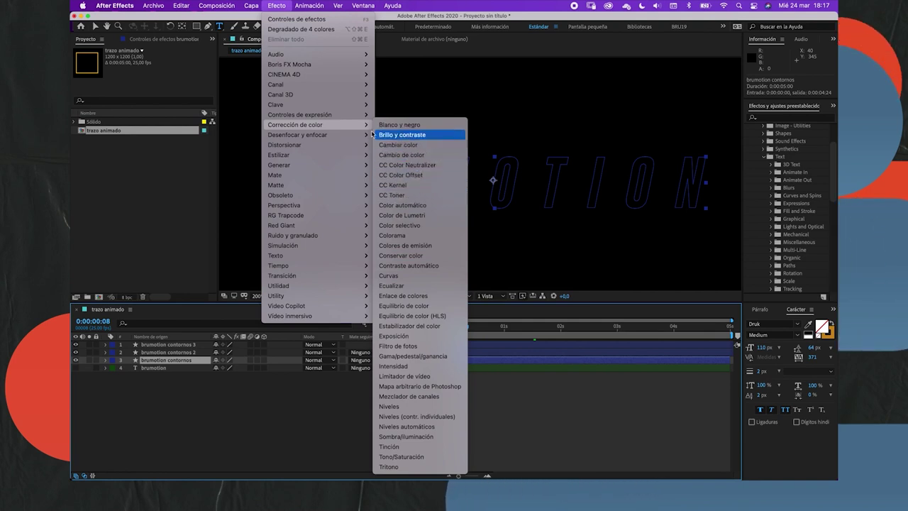
mouse_move(341, 165)
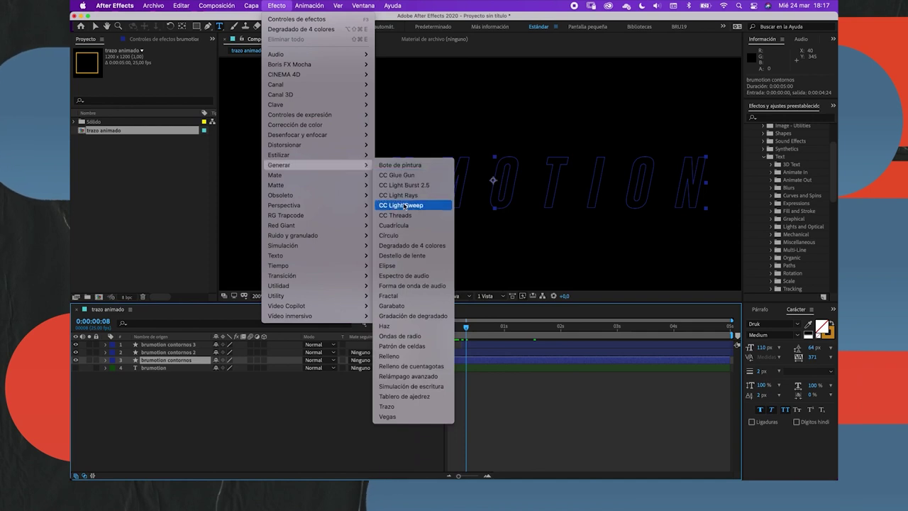
click(403, 245)
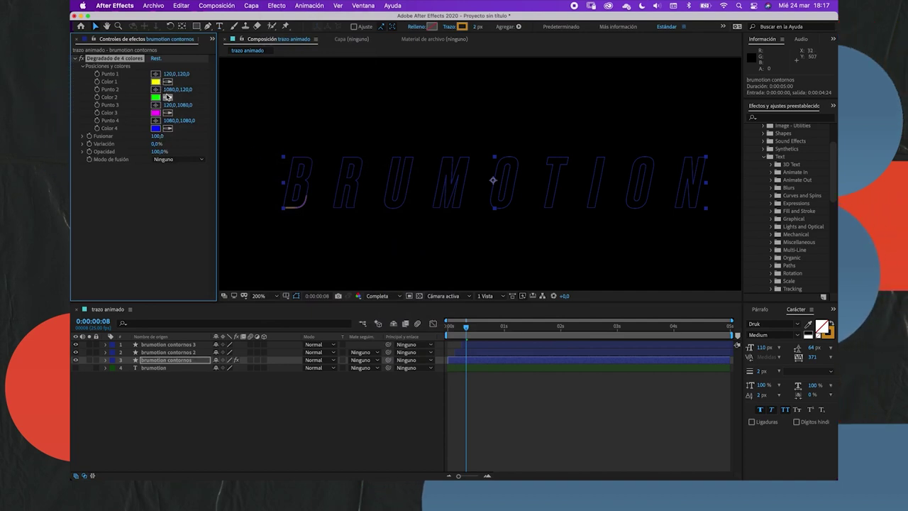
- Solo brumotion contornos, move to 2:24, and drag gradient Punto 1 near the B
click(88, 360)
click(147, 413)
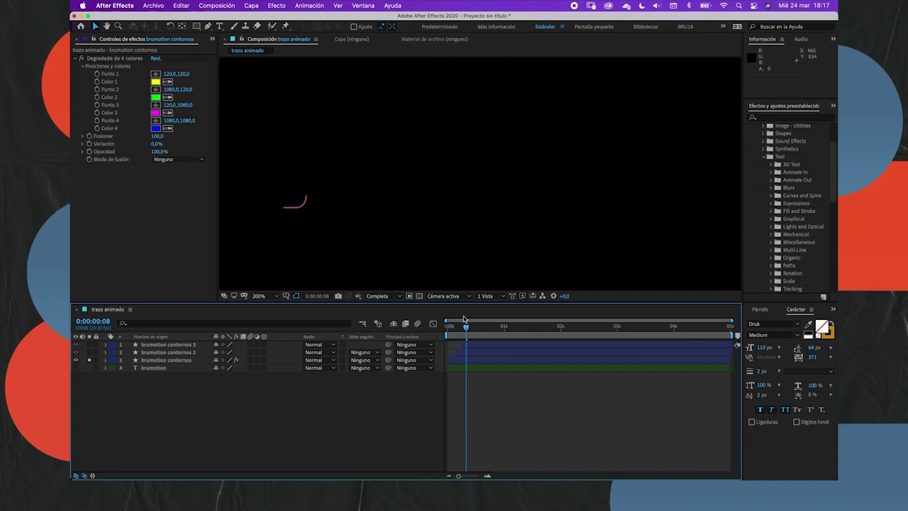
drag(463, 319, 614, 325)
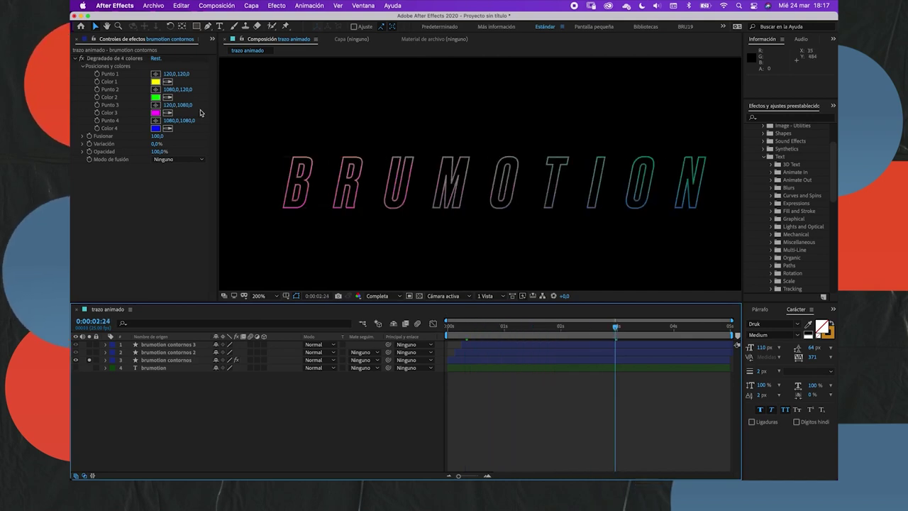
click(122, 59)
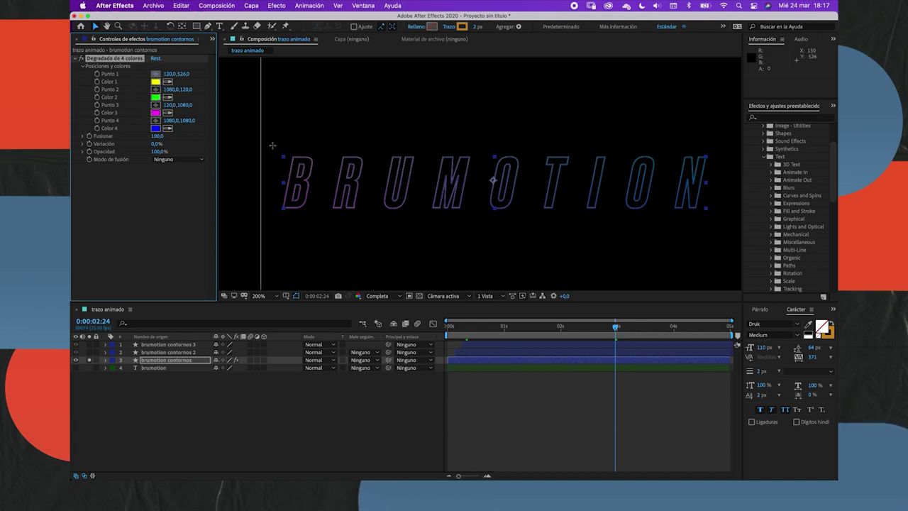
drag(272, 146, 295, 147)
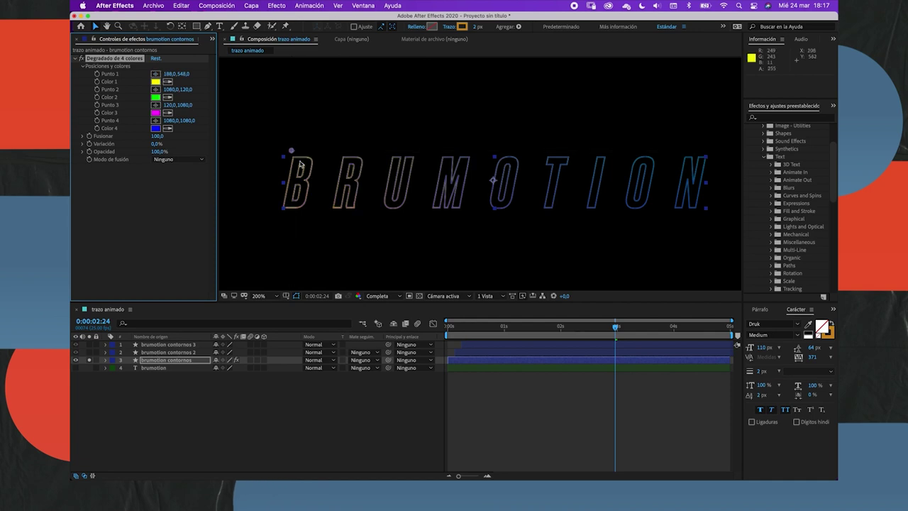
- Place Punto 2 at the N's lower right, Punto 3 under the M, Punto 4 above the T, then preview
click(155, 89)
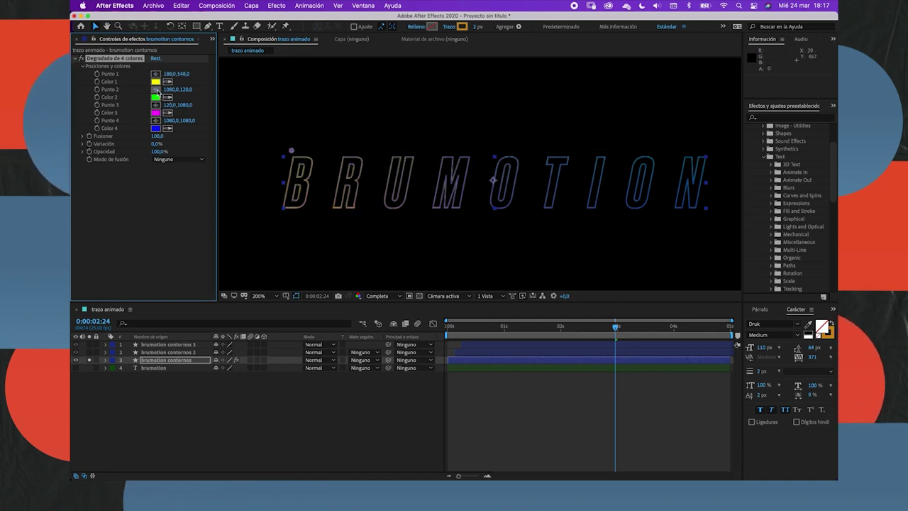
click(429, 203)
click(690, 216)
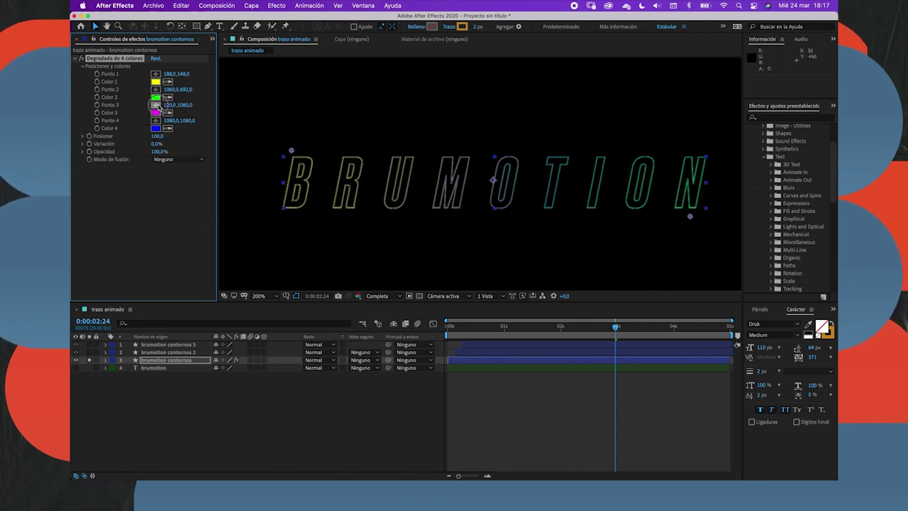
click(155, 105)
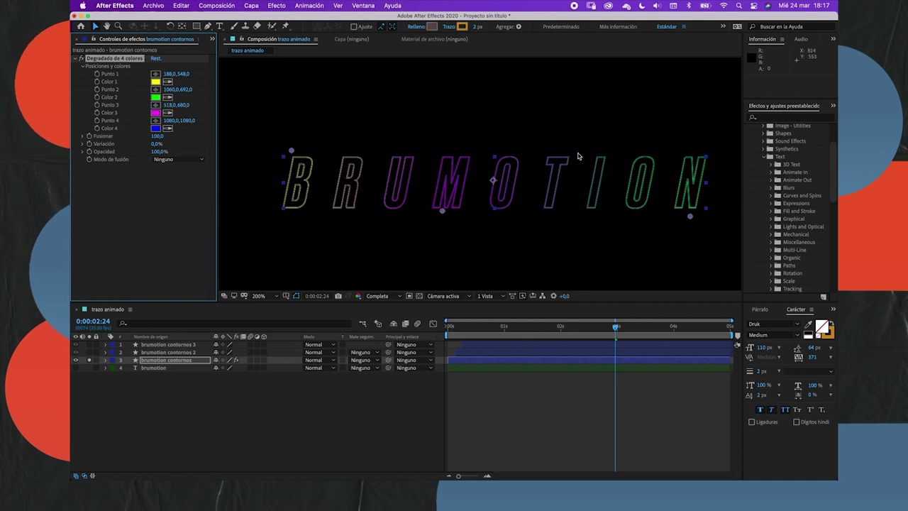
click(154, 120)
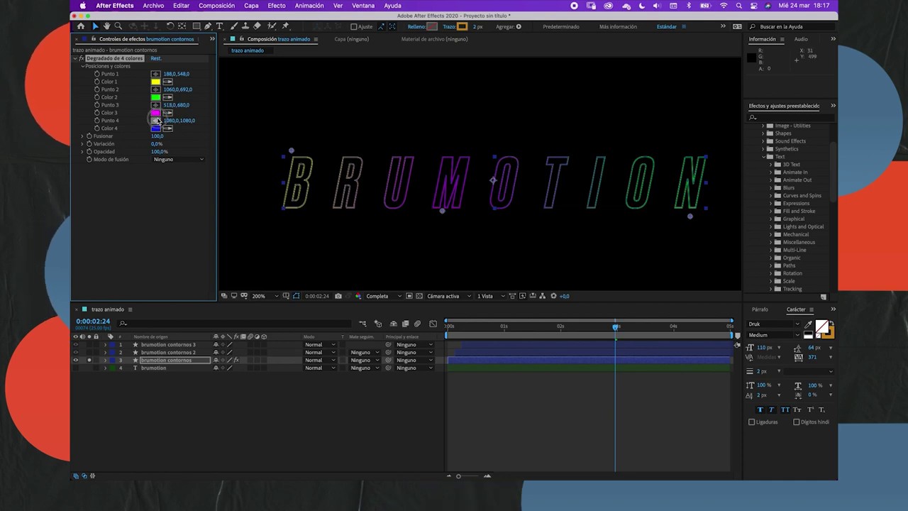
click(553, 152)
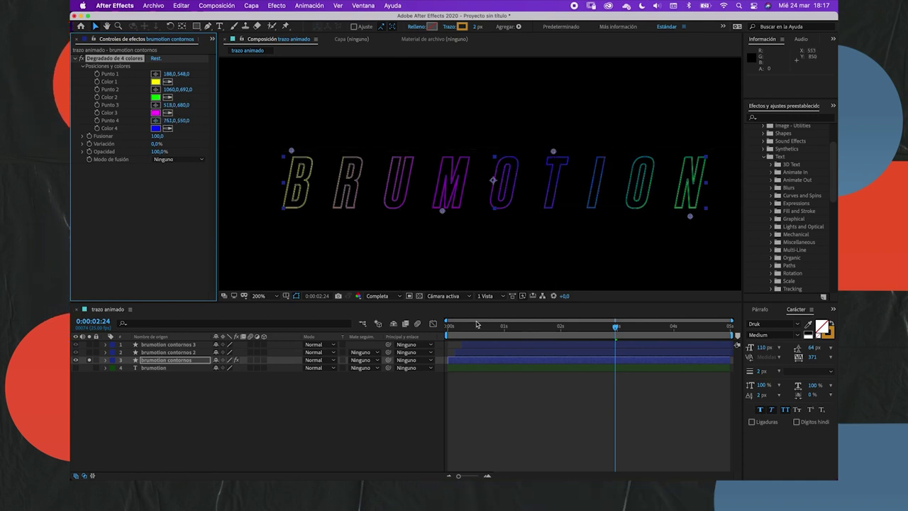
drag(476, 324, 448, 333)
key(space)
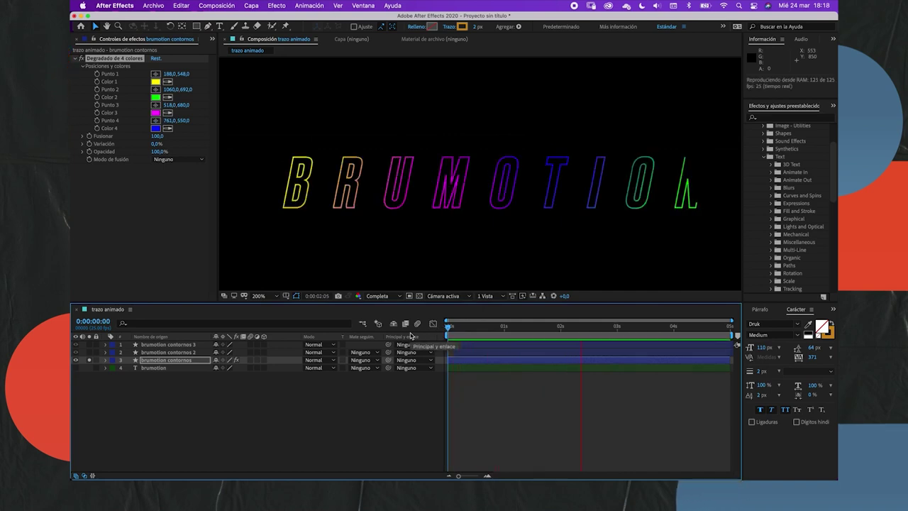
- Sample magenta into the gradient's first, second and fourth colours, then return to the start
key(space)
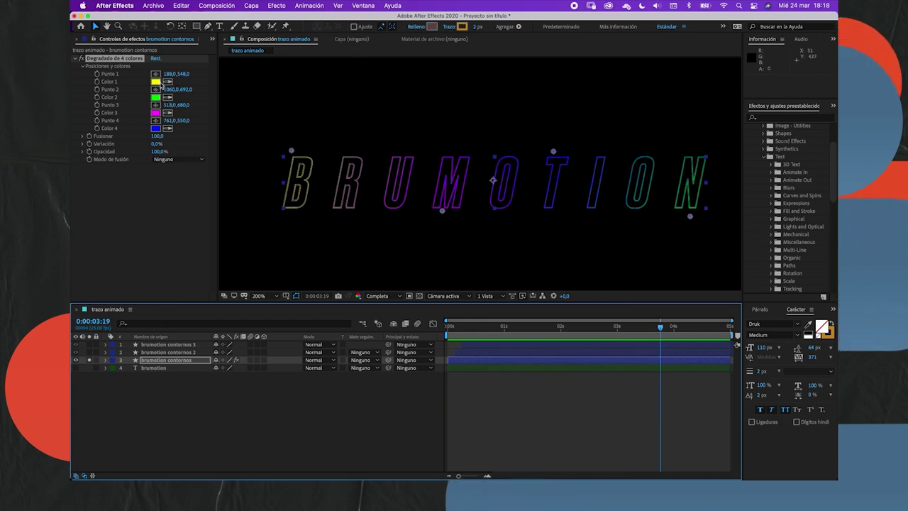
click(168, 98)
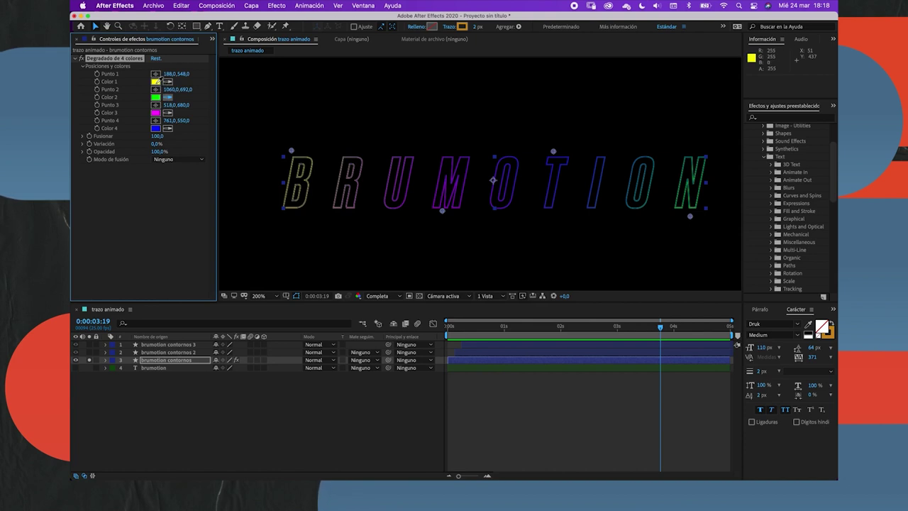
click(156, 112)
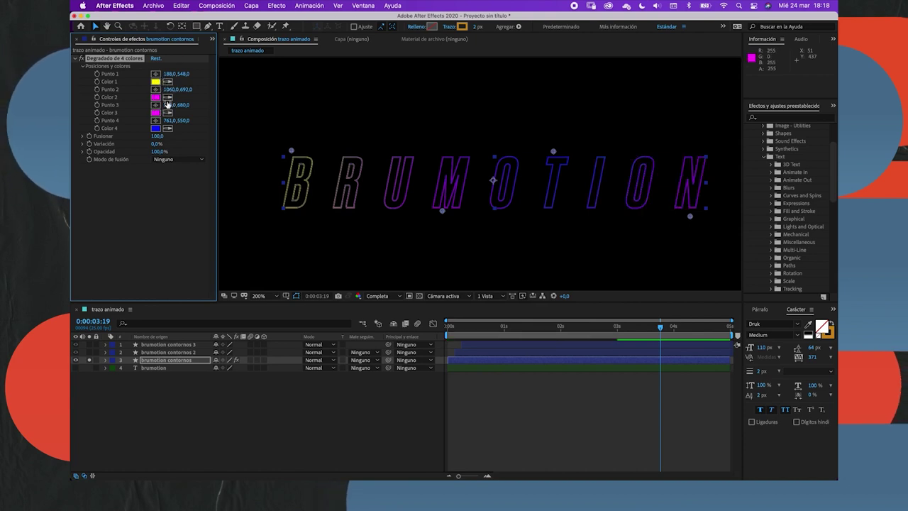
click(168, 82)
click(155, 97)
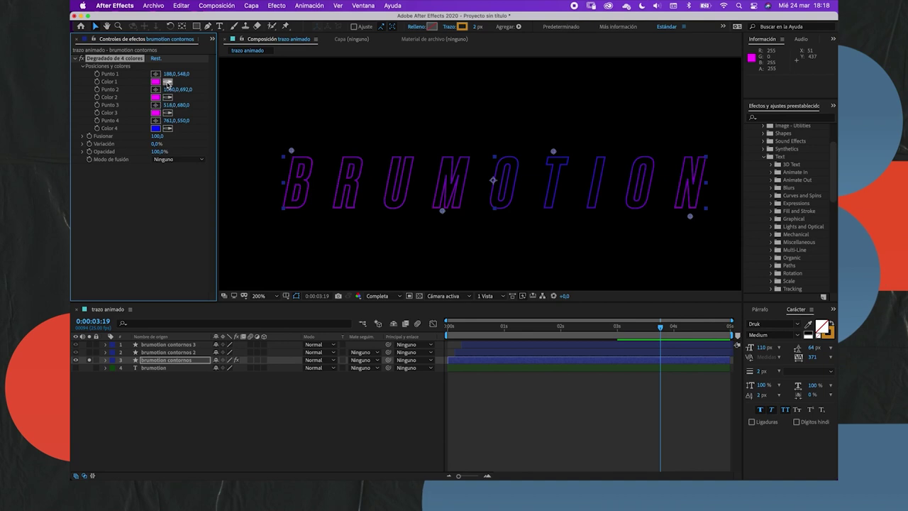
click(168, 128)
click(155, 112)
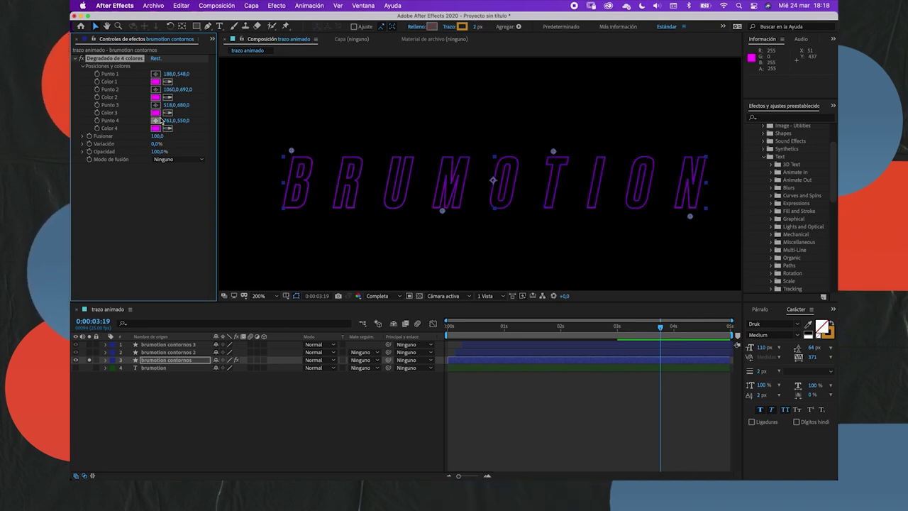
key(Home)
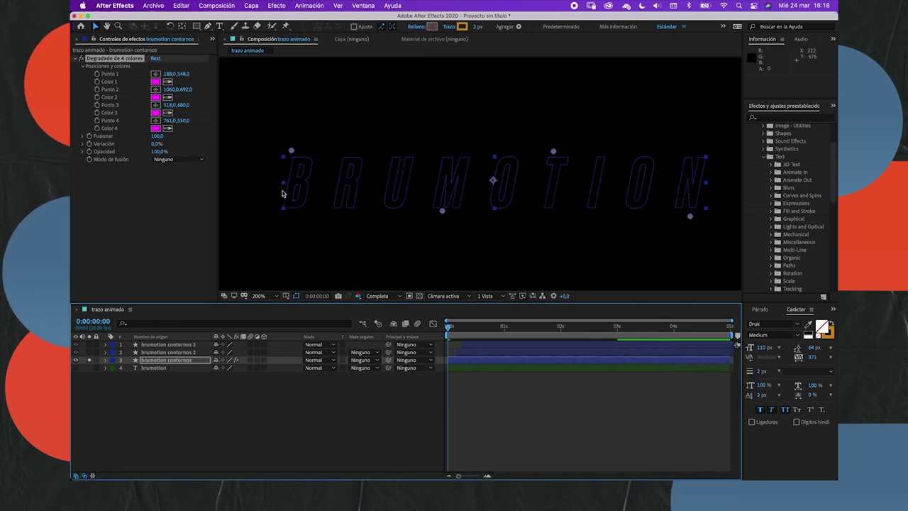
- Paste the Degradado de 4 colores effect onto the brumotion contornos 2 layer
click(132, 61)
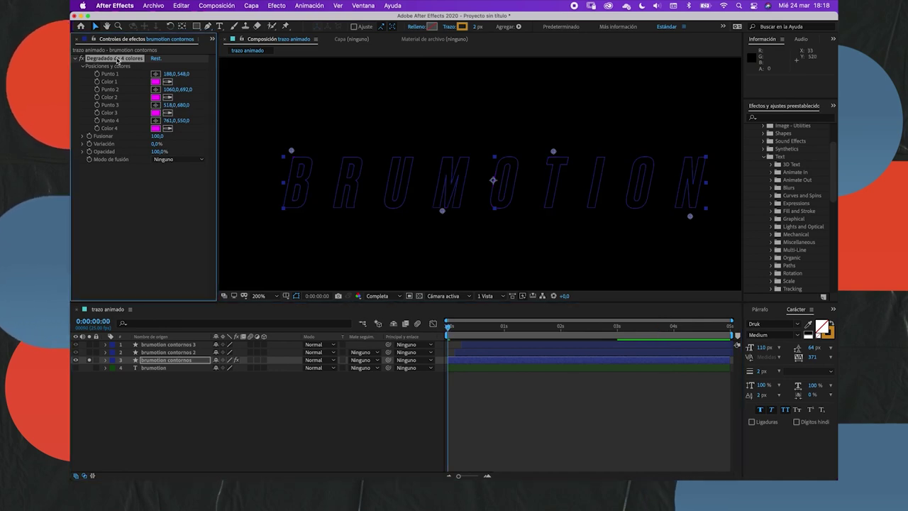
click(162, 354)
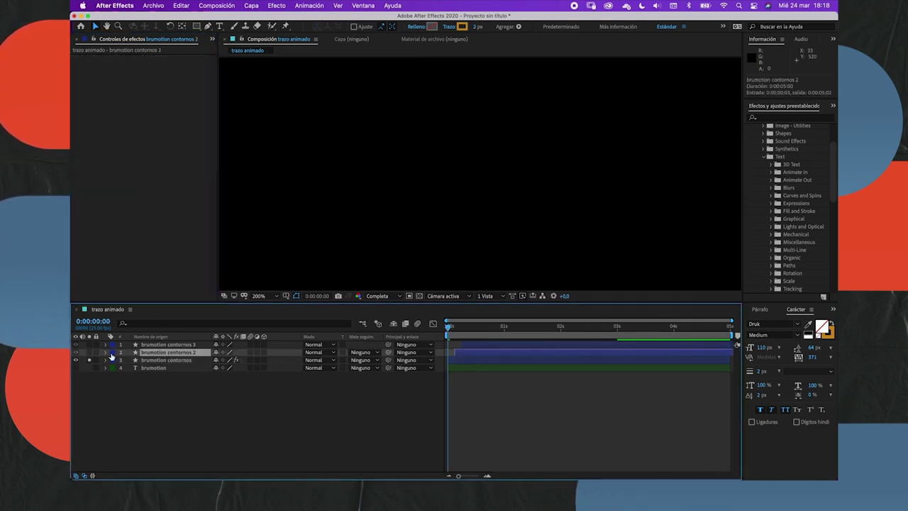
drag(460, 332, 467, 335)
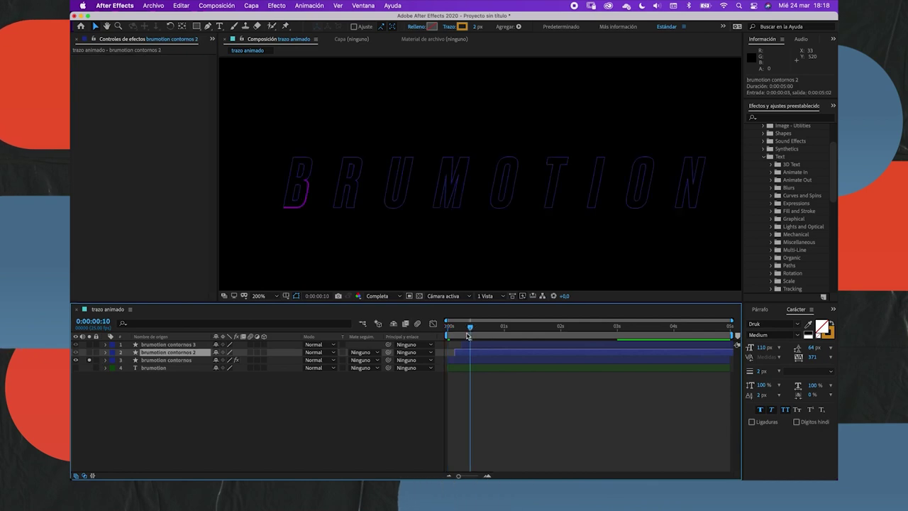
key(ctrl+v)
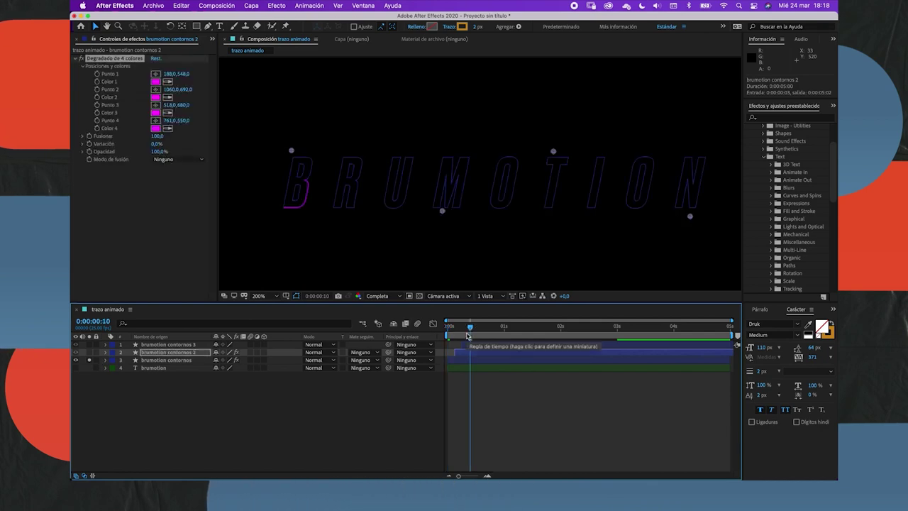
click(90, 361)
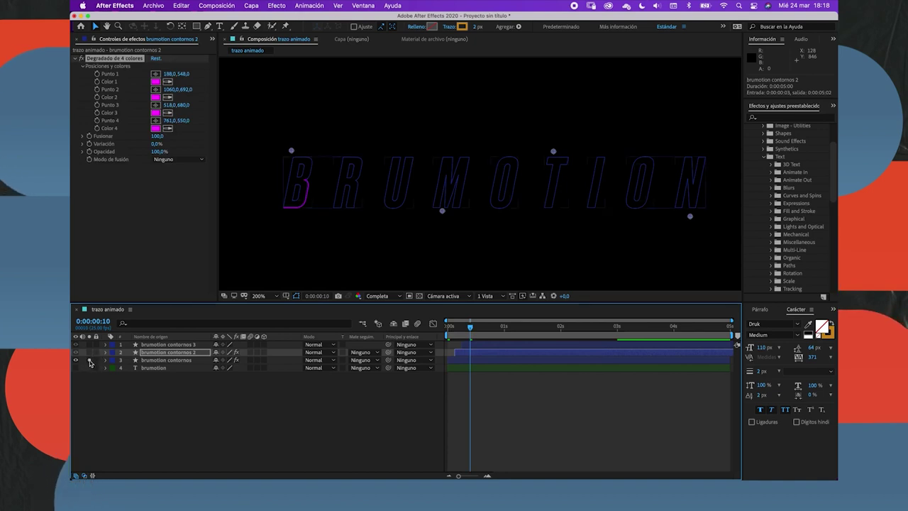
click(168, 352)
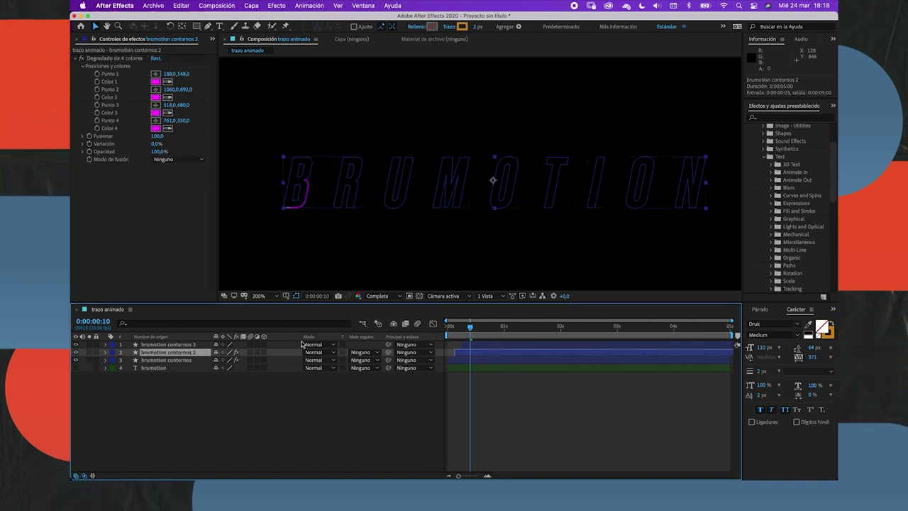
- Change the pasted gradient's Color 1 from magenta to blue (0076FF) and rewind to frame 0
click(155, 82)
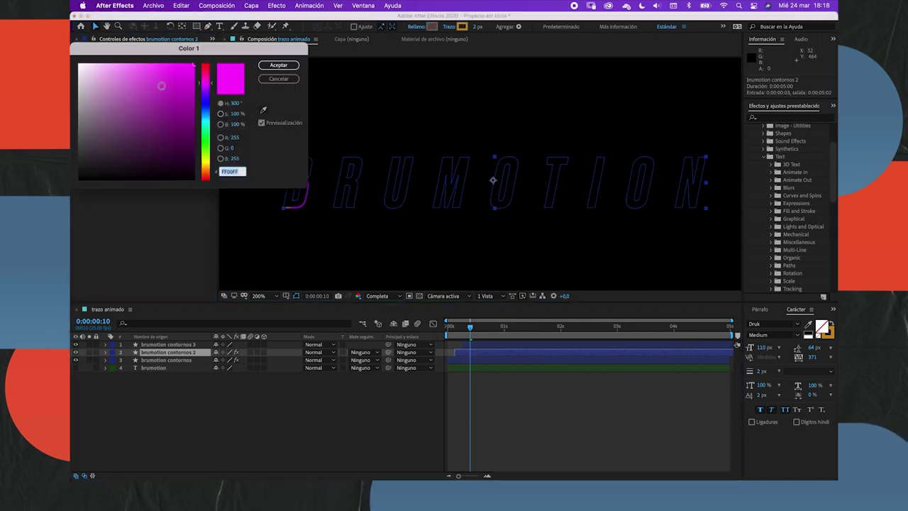
drag(205, 153, 205, 112)
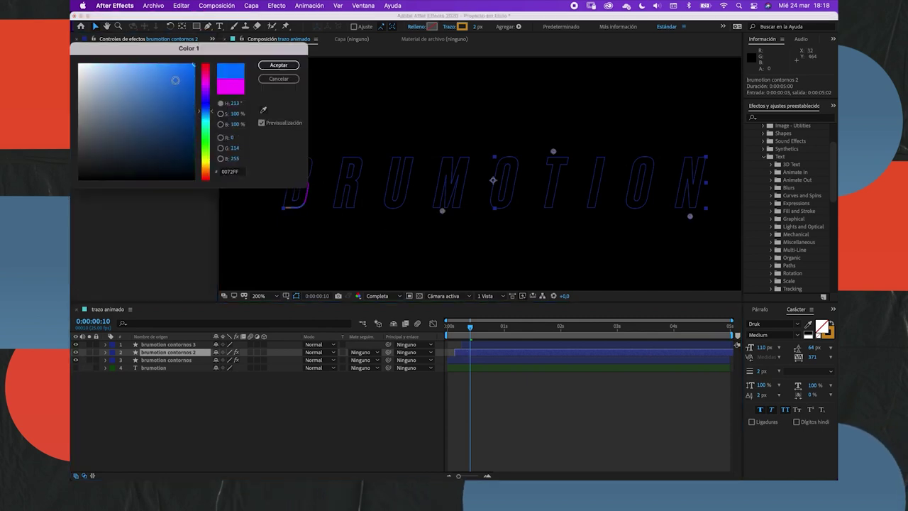
click(278, 65)
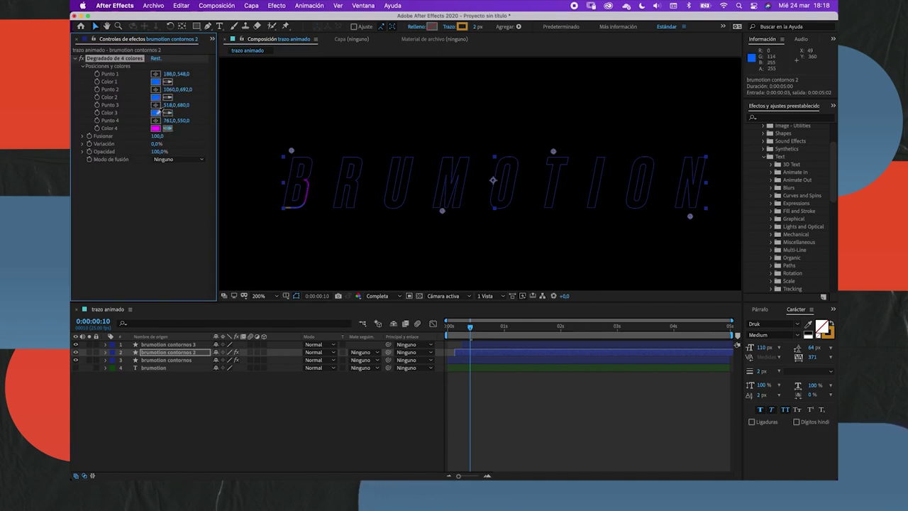
click(450, 325)
- Preview the outline animation, scrub to 0:00:00:17 where the B draws, and select brumotion contornos
click(393, 414)
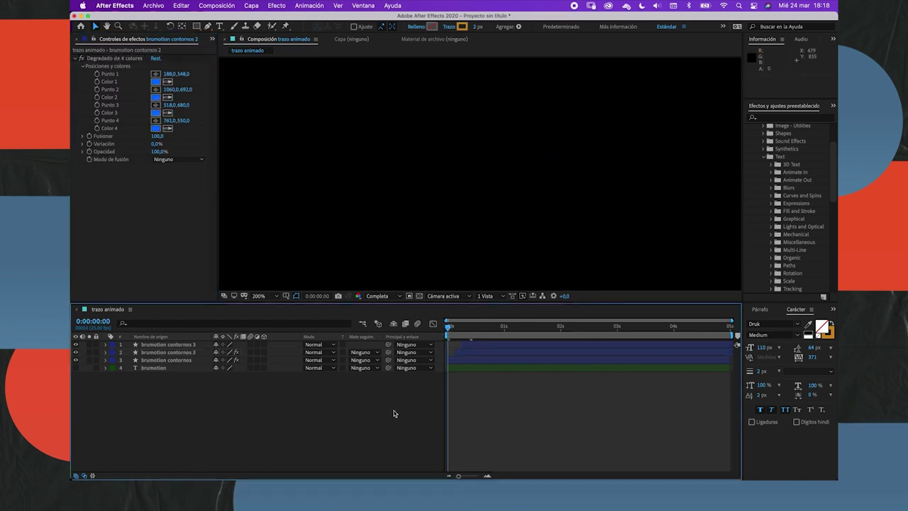
key(space)
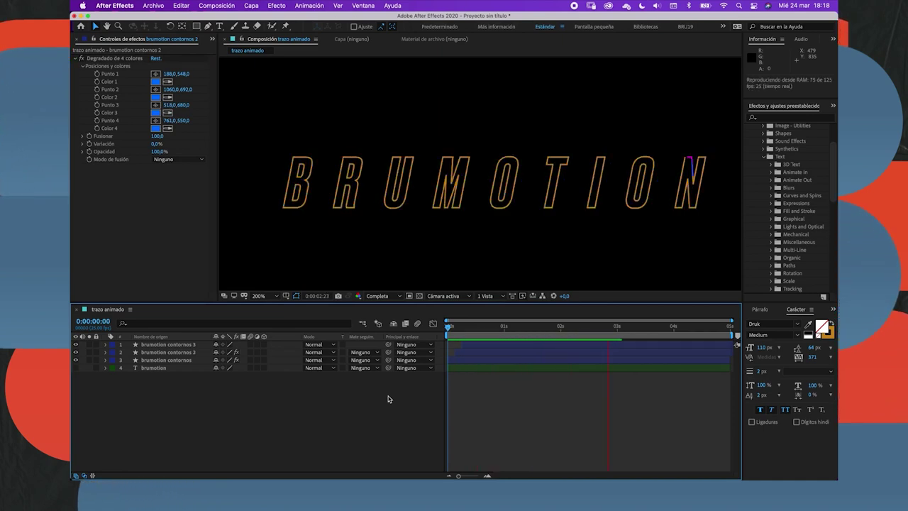
mouse_move(449, 327)
mouse_down()
mouse_move(598, 328)
mouse_move(446, 343)
mouse_up()
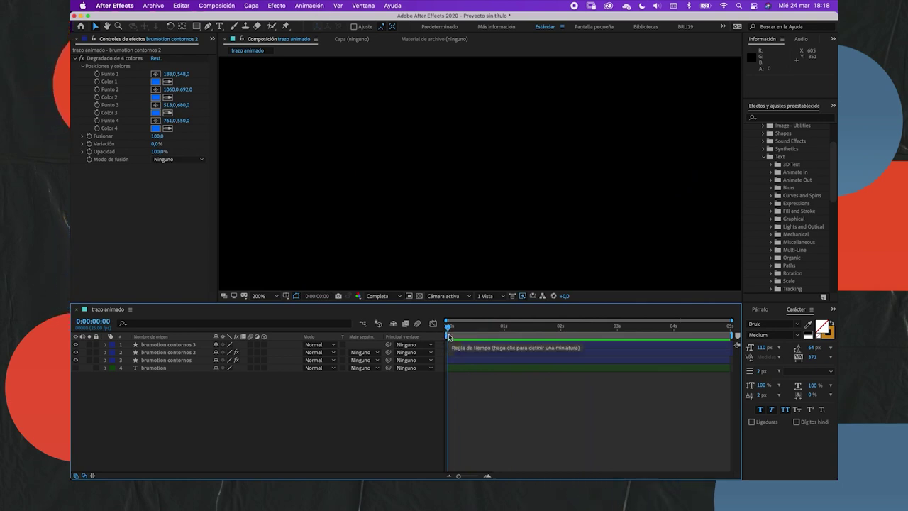
mouse_move(449, 330)
mouse_down()
mouse_move(594, 335)
mouse_move(529, 331)
mouse_up()
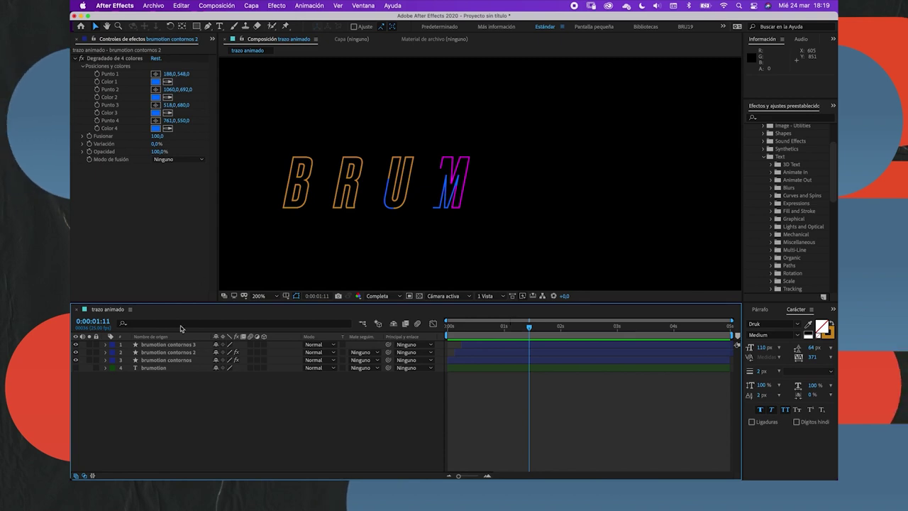
click(170, 360)
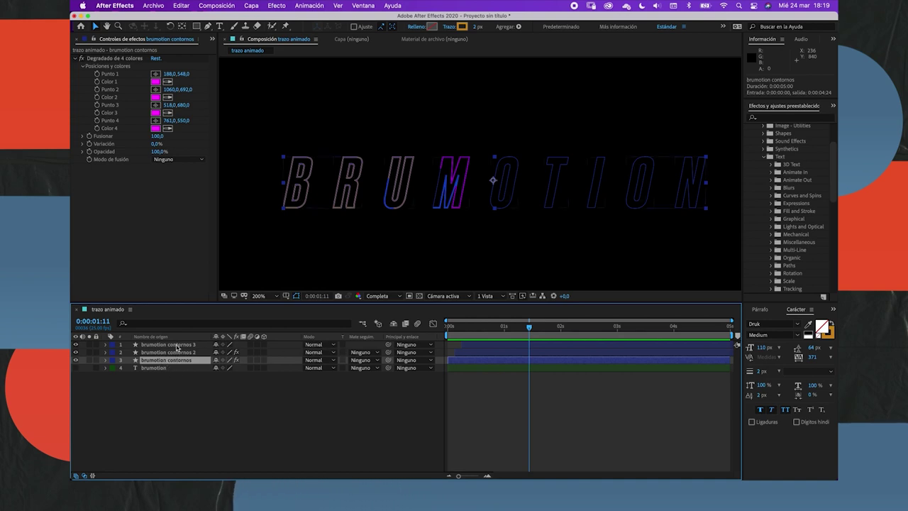
- Add a new adjustment layer, Capa de ajuste 1, to the composition
click(176, 390)
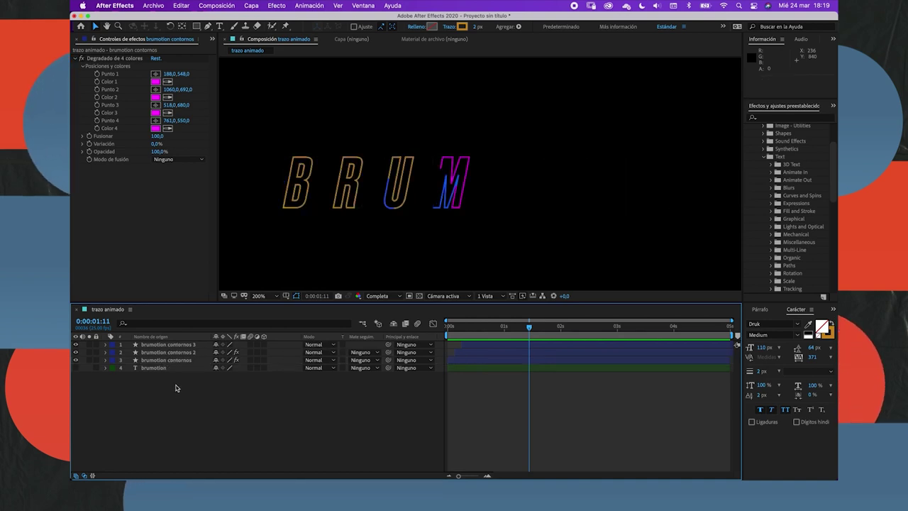
right_click(193, 401)
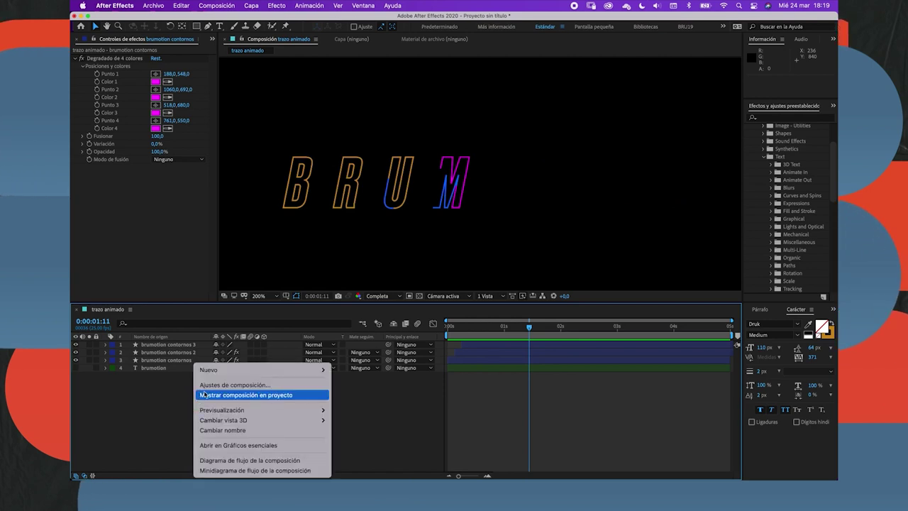
mouse_move(221, 372)
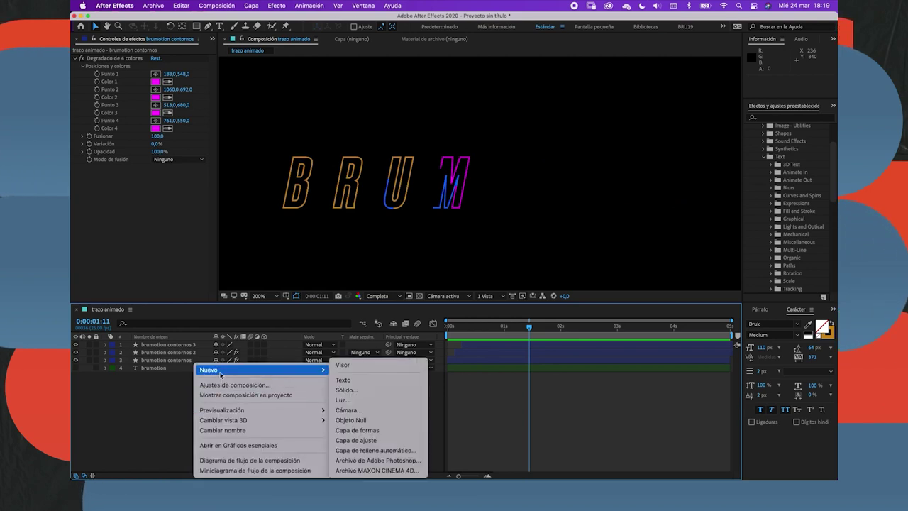
click(358, 440)
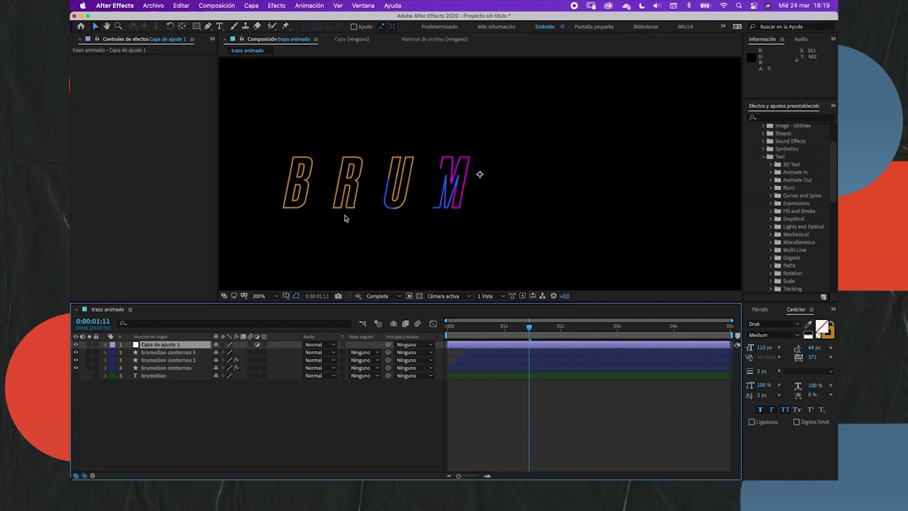
- Apply Estilizar > Resplandor to the adjustment layer to make the outlines glow
click(154, 345)
click(276, 6)
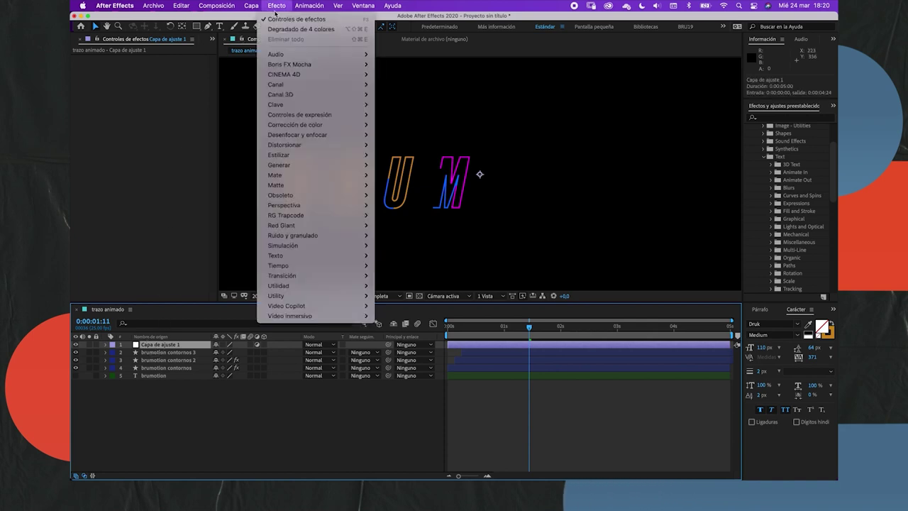
mouse_move(304, 168)
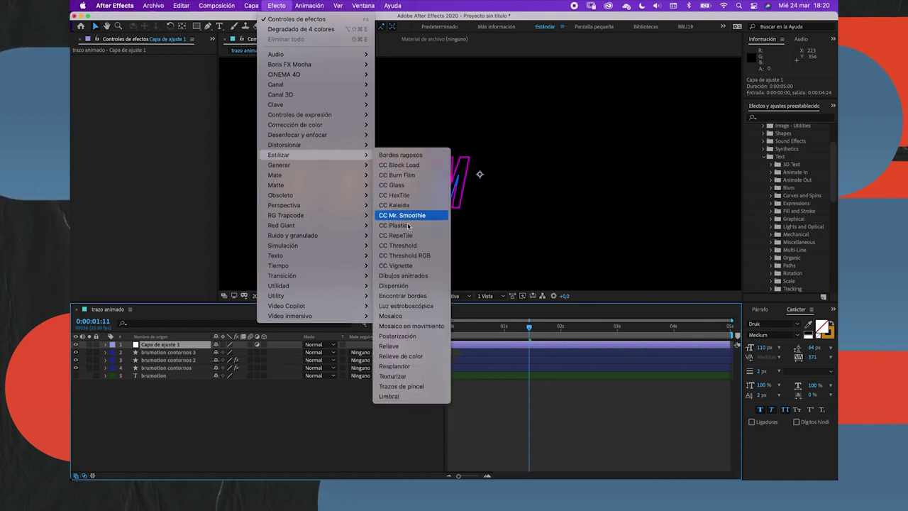
click(394, 366)
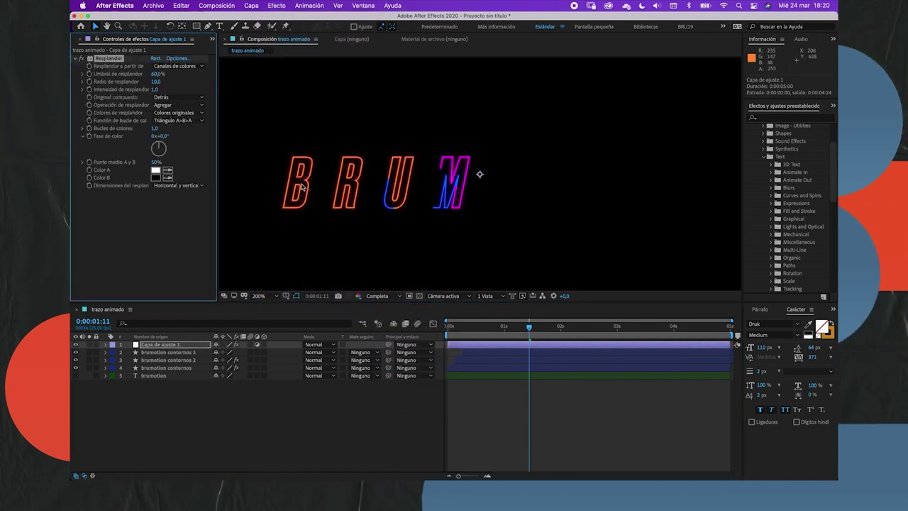
- Set the glow threshold to 57,3% and radius to 19,0, then preview the glowing animation
mouse_move(156, 82)
mouse_down()
mouse_move(162, 73)
mouse_move(179, 96)
mouse_move(151, 82)
mouse_move(157, 86)
mouse_up()
mouse_move(504, 323)
mouse_down()
mouse_move(561, 325)
mouse_move(360, 336)
mouse_up()
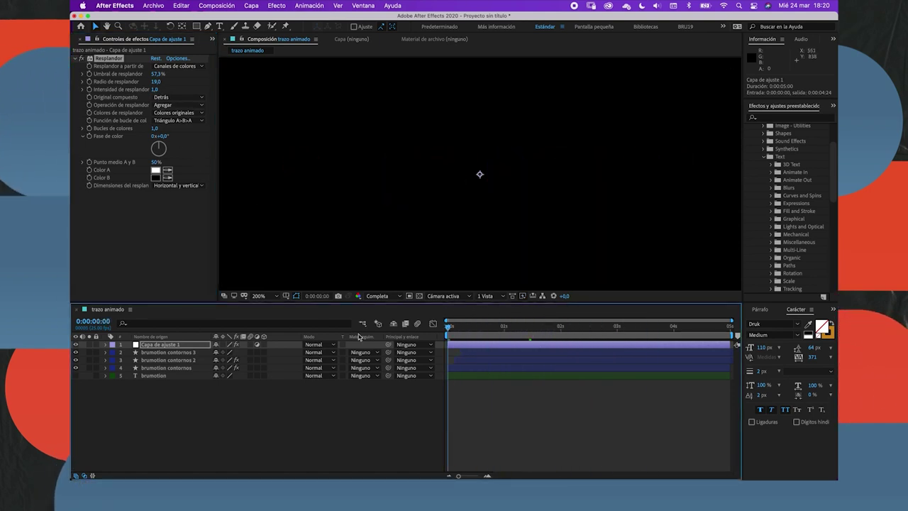
key(space)
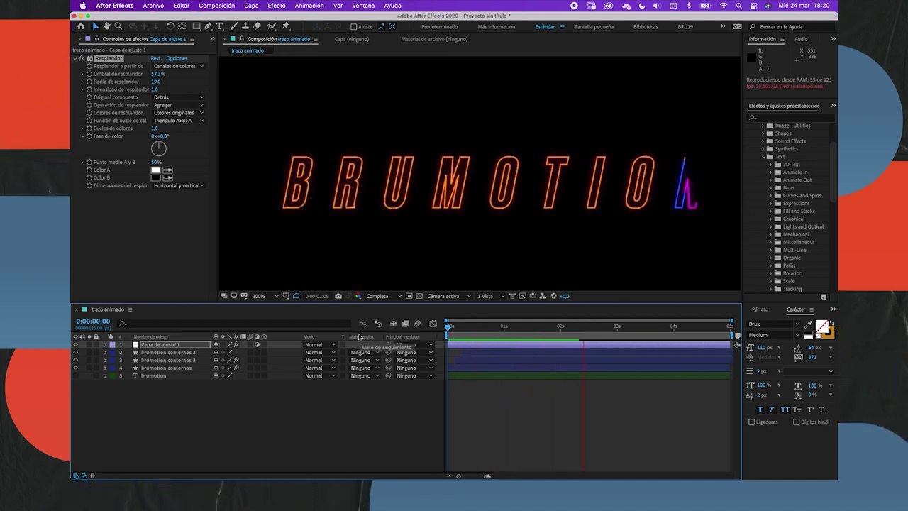
key(space)
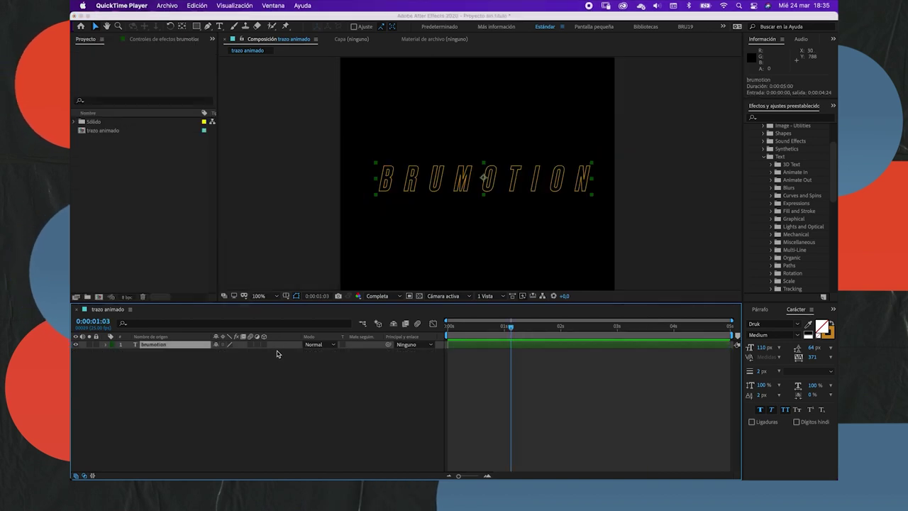
- Delete the brumotion text layer from the trazo animado composition
right_click(186, 344)
mouse_move(199, 400)
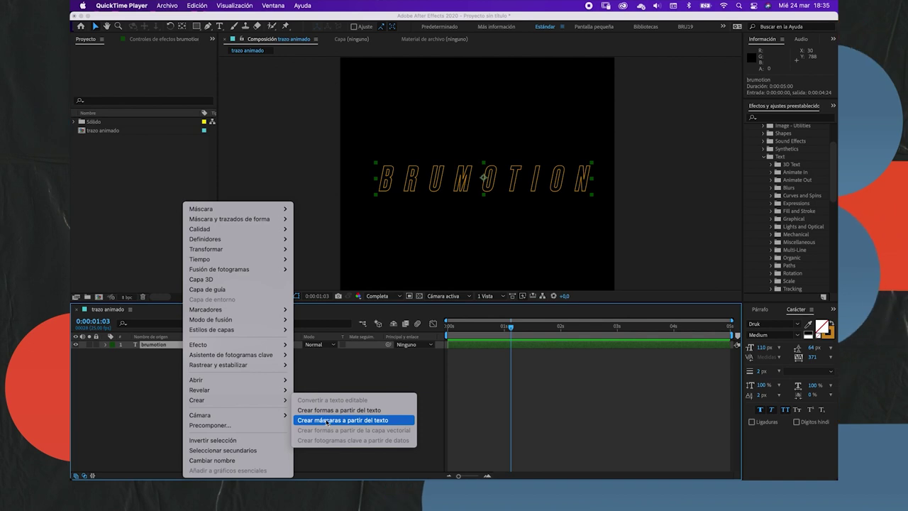
click(165, 346)
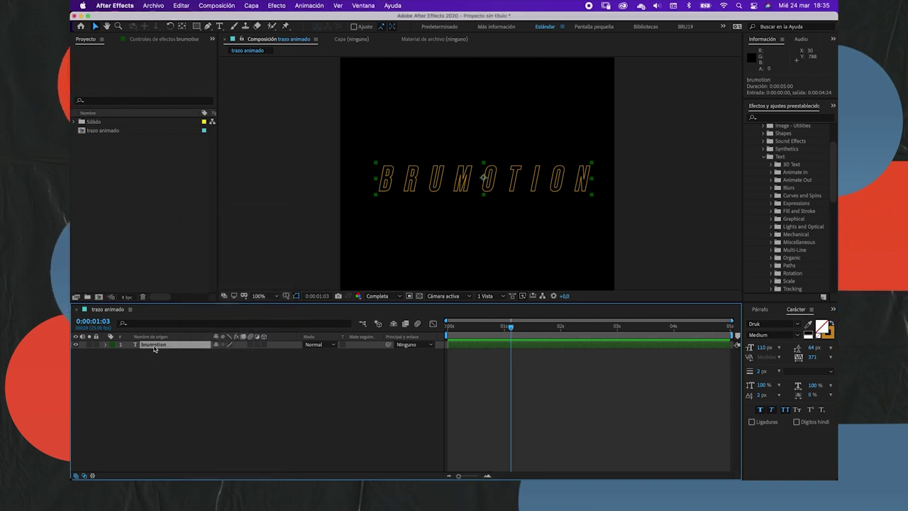
key(Delete)
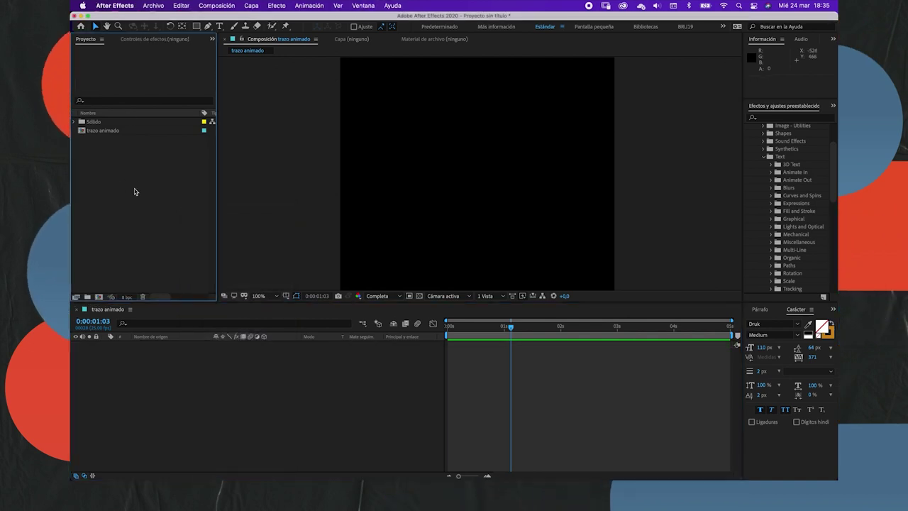
- Import LOGOTIPO_-02.png into the project via Importar > Archivo
right_click(135, 190)
mouse_move(158, 238)
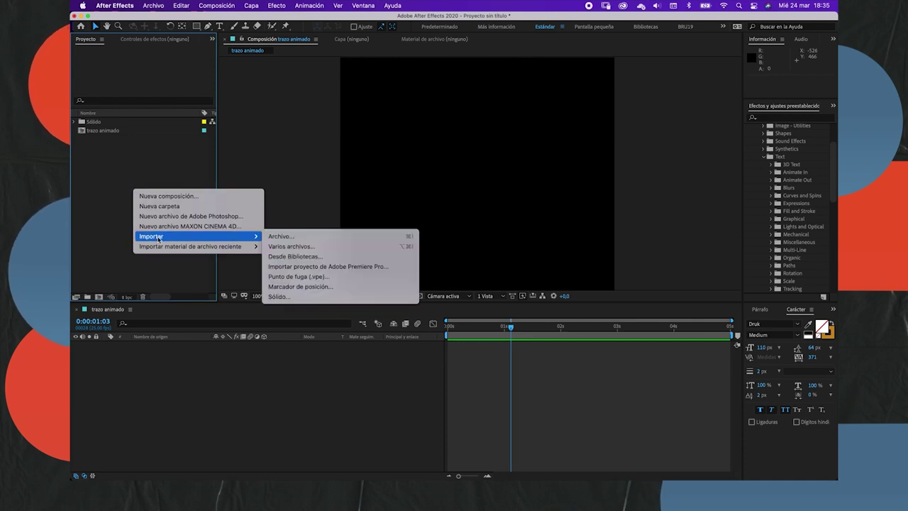
click(281, 237)
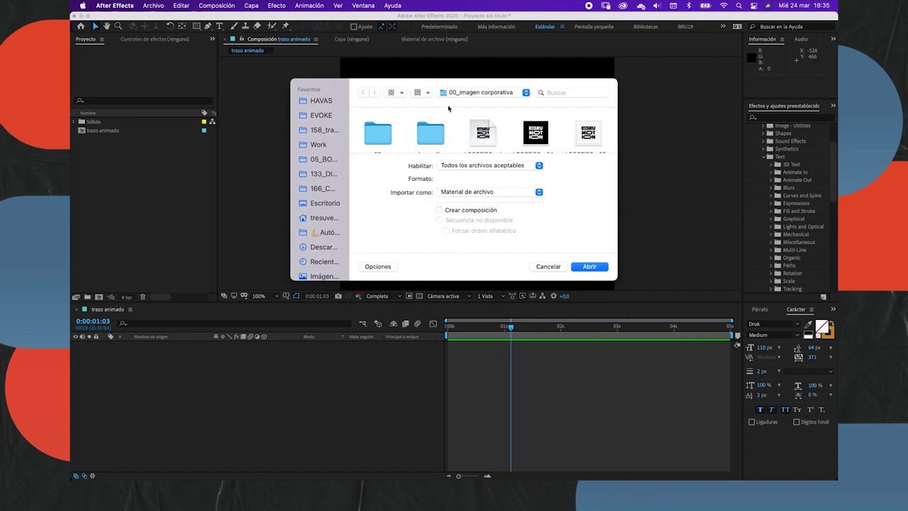
drag(615, 277, 710, 392)
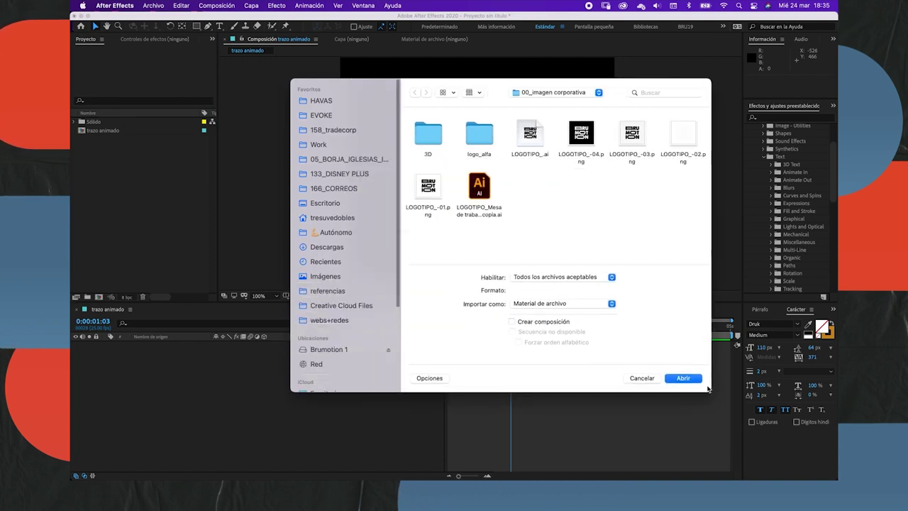
click(682, 135)
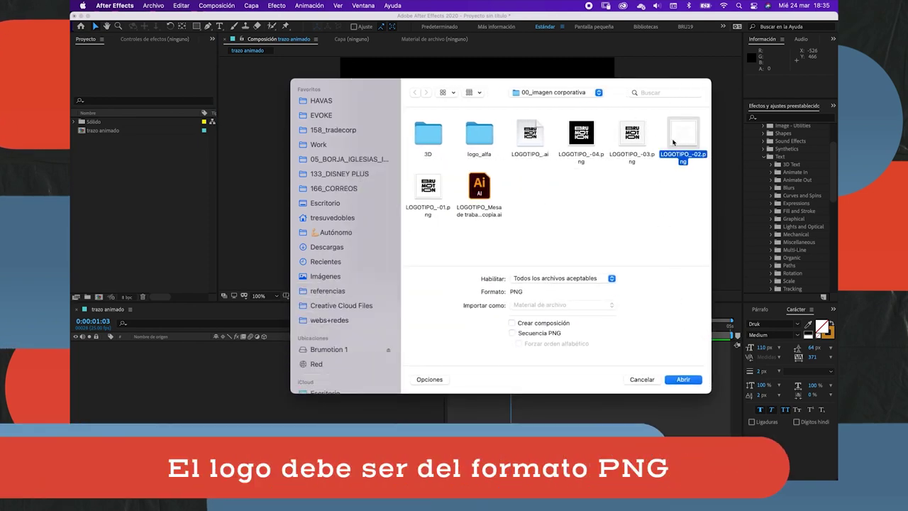
click(683, 380)
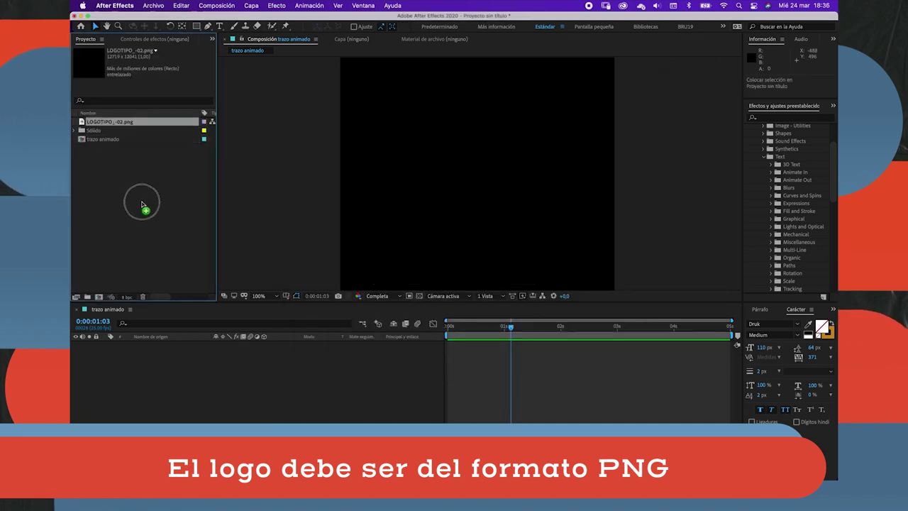
- Place the logo in the composition and scale it down to 7%
drag(103, 124, 230, 376)
key(s)
click(234, 352)
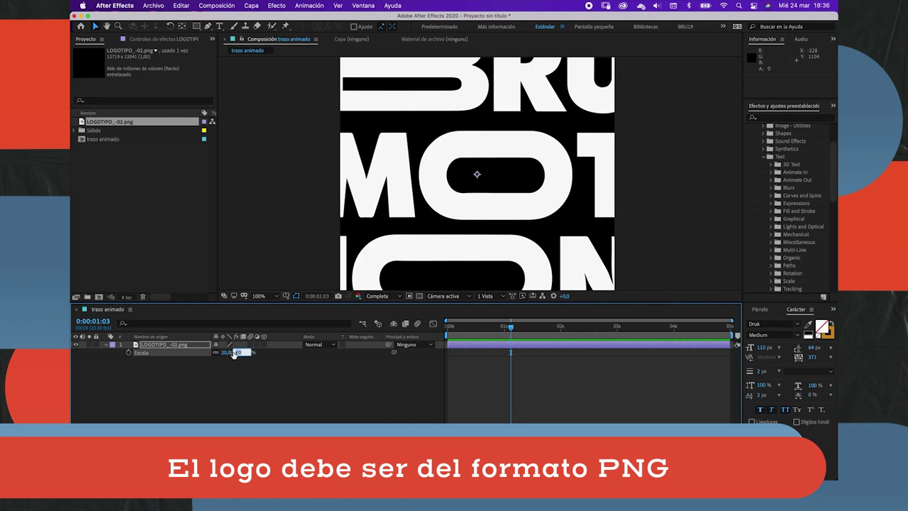
key(Return)
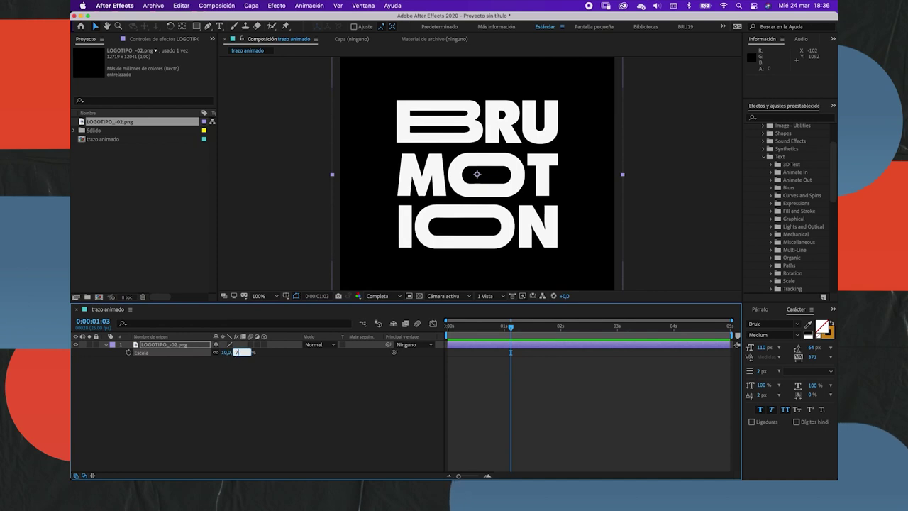
key(Return)
click(300, 391)
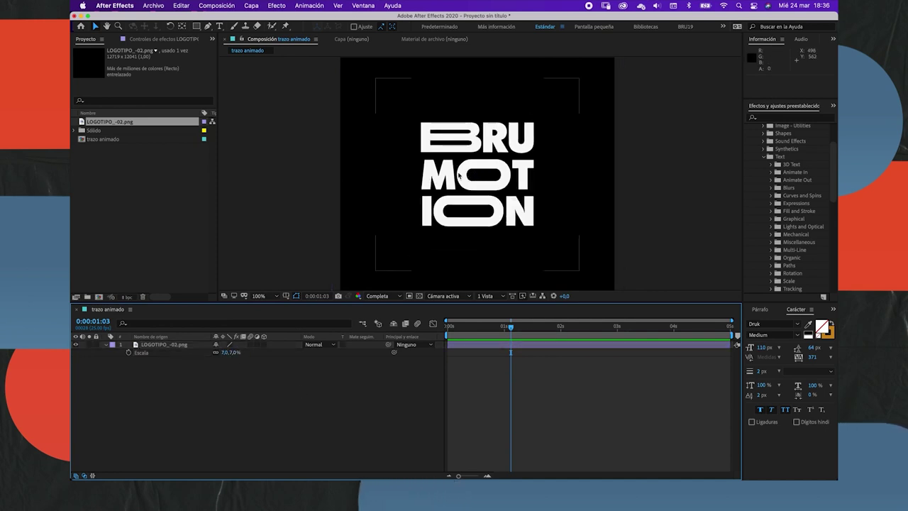
click(474, 152)
click(276, 400)
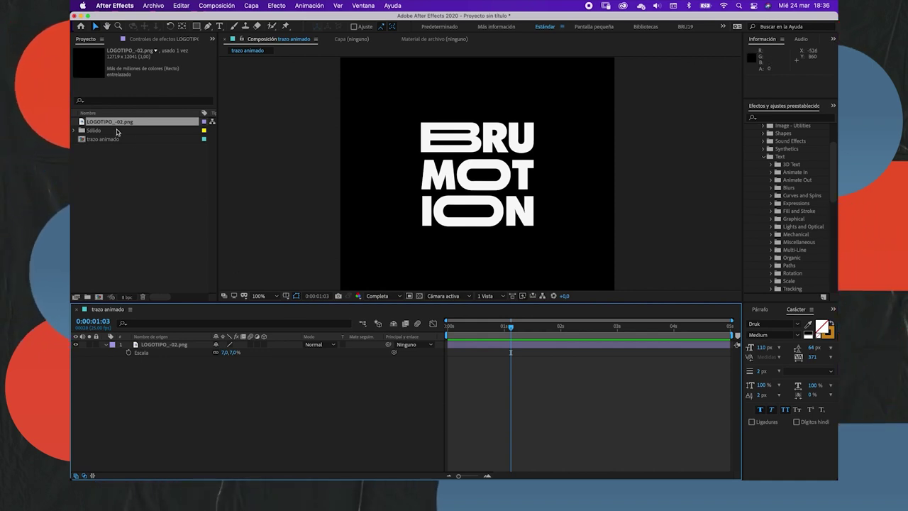
- Auto-trace the LOGOTIPO_-02.png layer from its alpha channel on the current frame
click(150, 346)
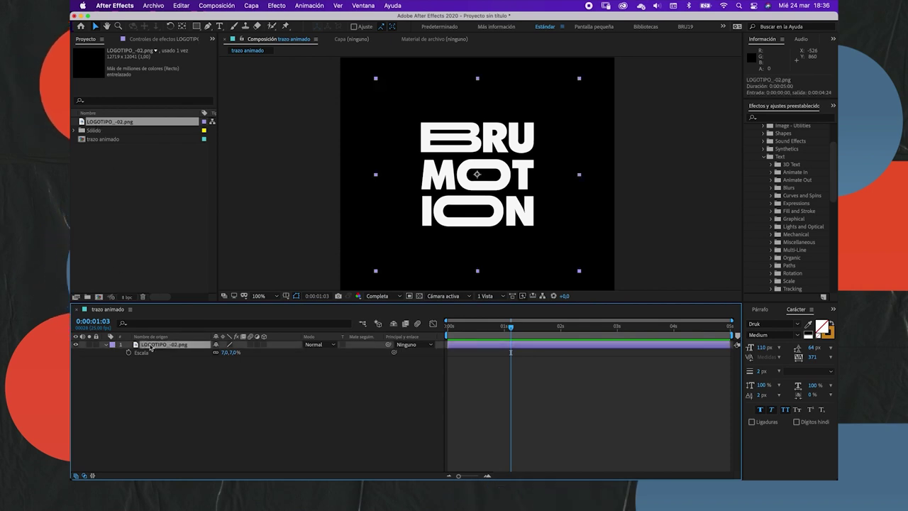
click(249, 9)
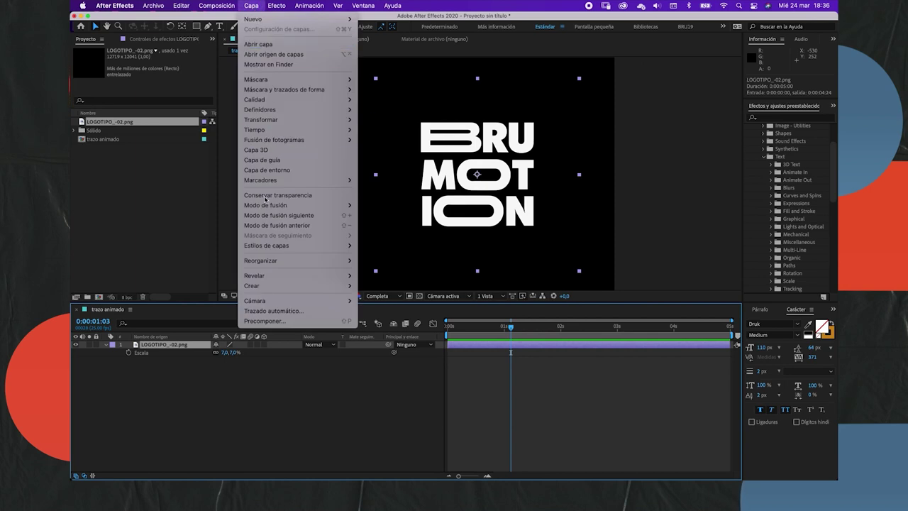
mouse_move(253, 288)
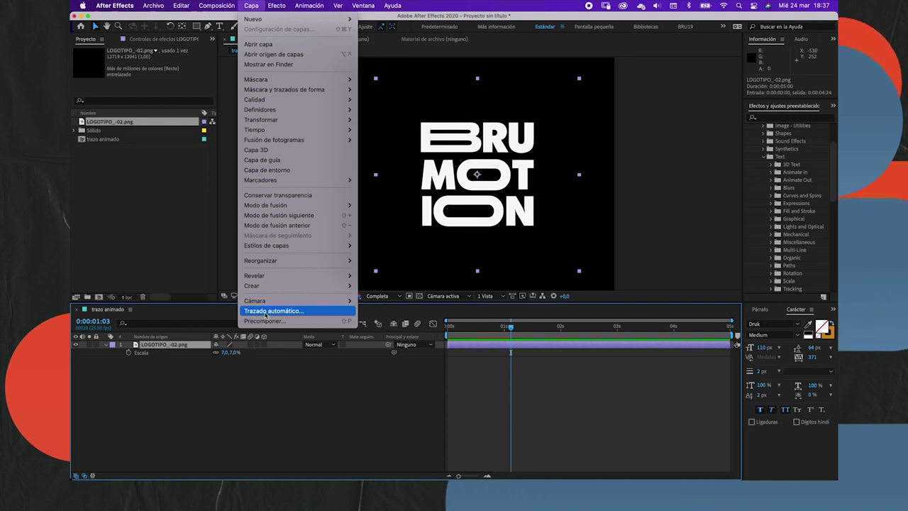
click(267, 312)
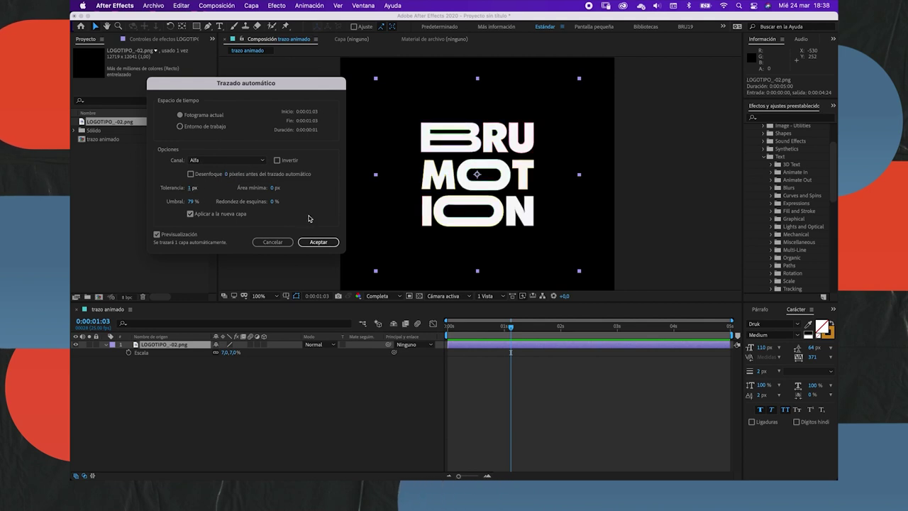
click(316, 242)
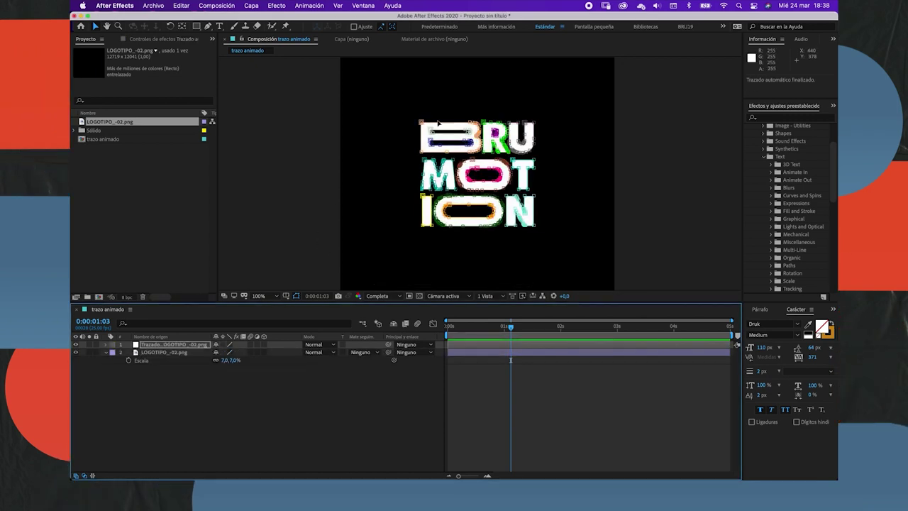
- Zoom the viewer to 200% and expand the traced layer's Máscaras list
click(158, 345)
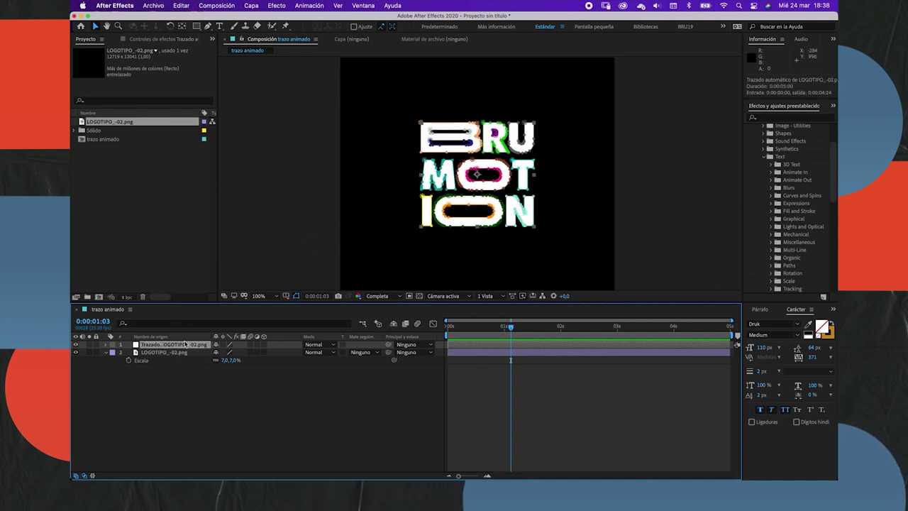
click(161, 352)
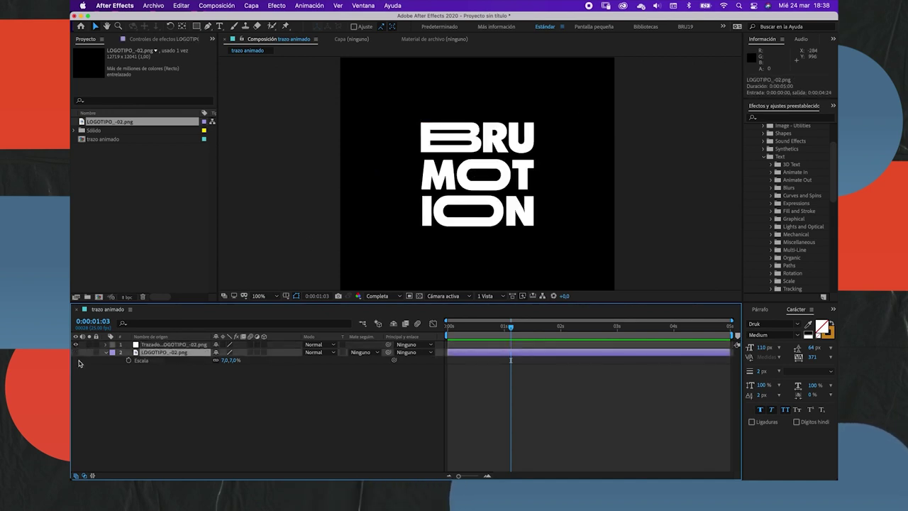
click(180, 344)
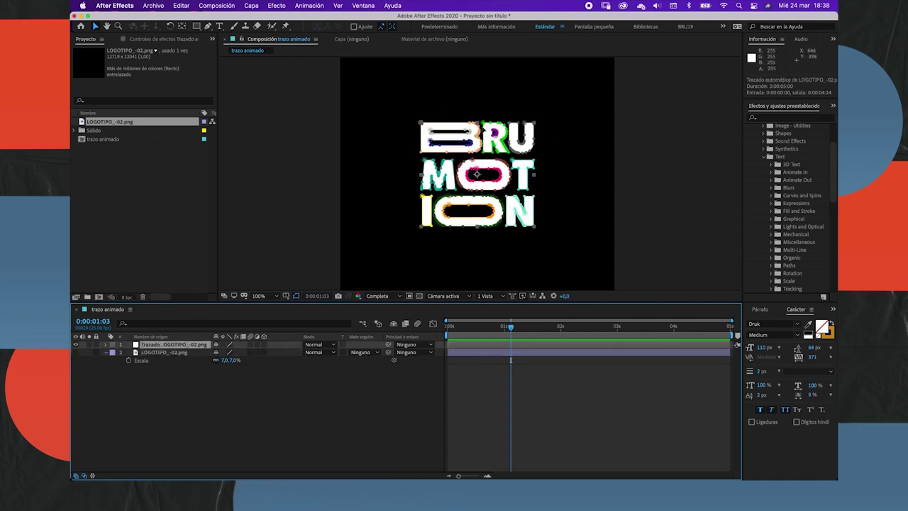
key(period)
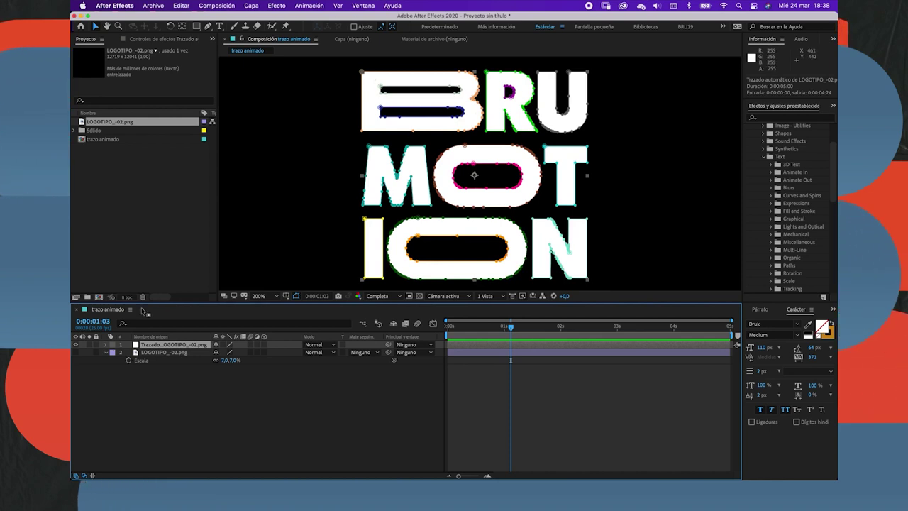
click(106, 345)
click(113, 353)
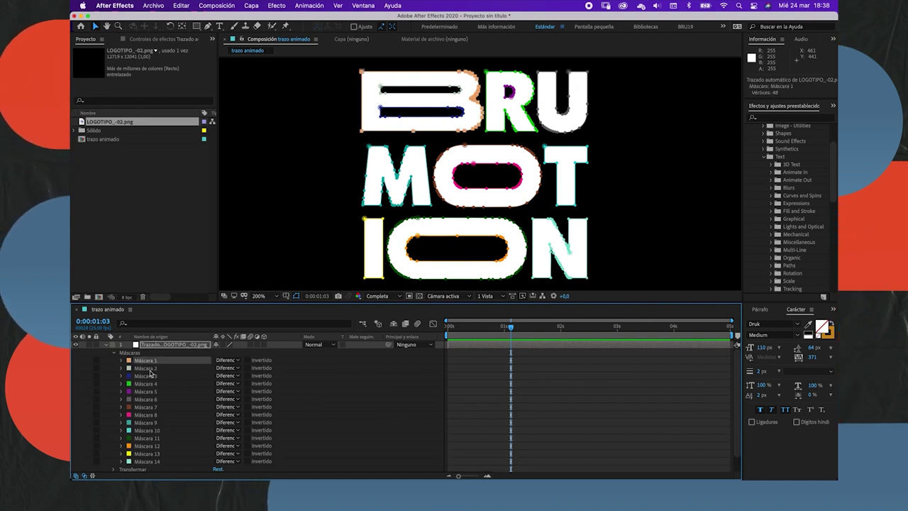
- Identify letters of Máscaras 1, 3, 4 and 5, then add path keyframes at 0:00:02:00
click(146, 375)
click(147, 361)
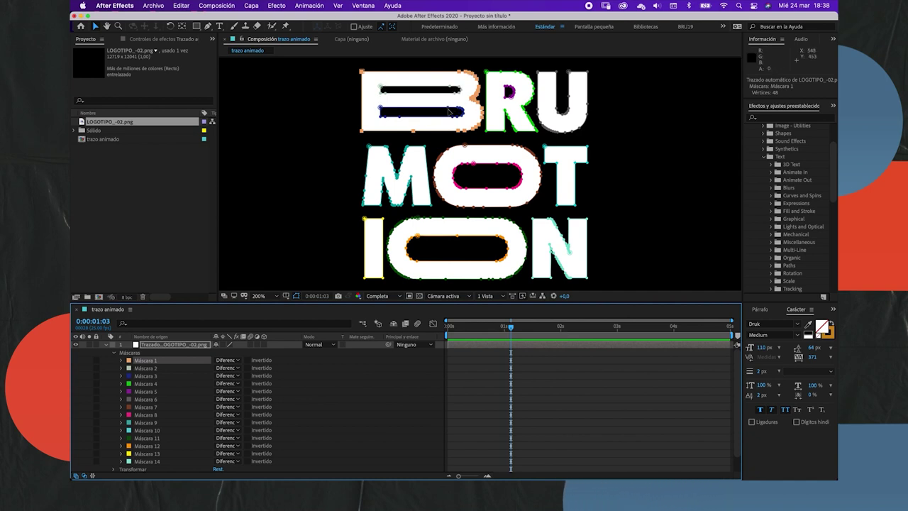
click(145, 375)
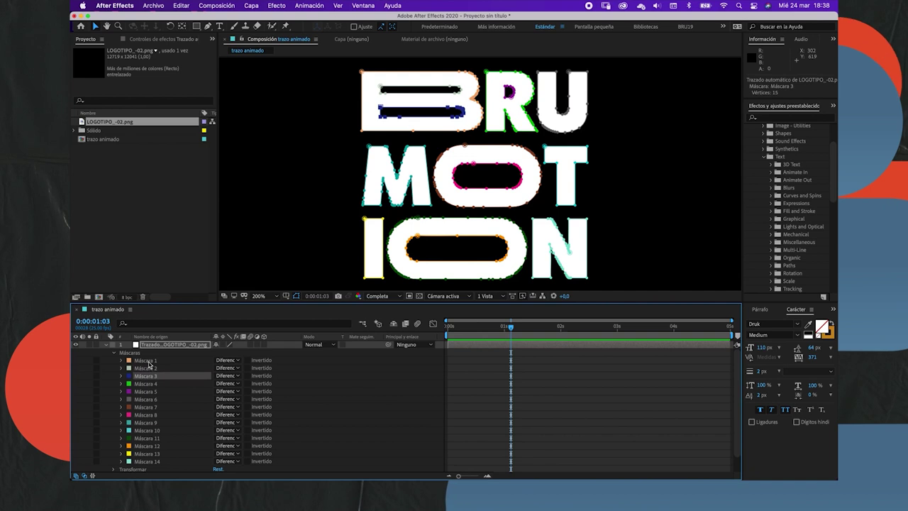
click(147, 383)
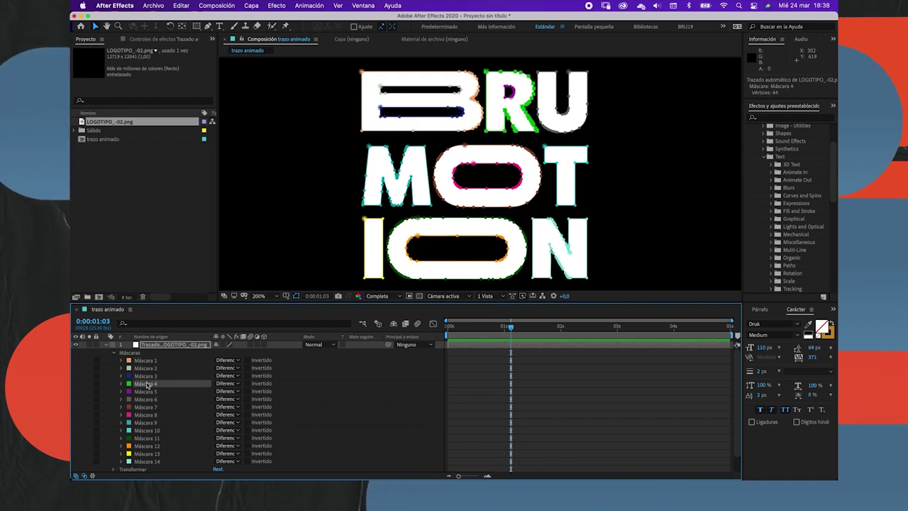
click(145, 392)
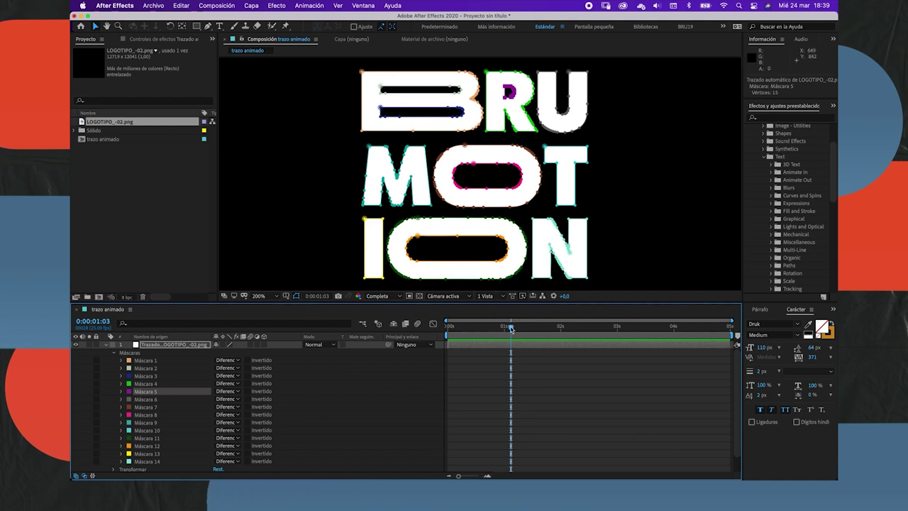
drag(510, 328, 560, 331)
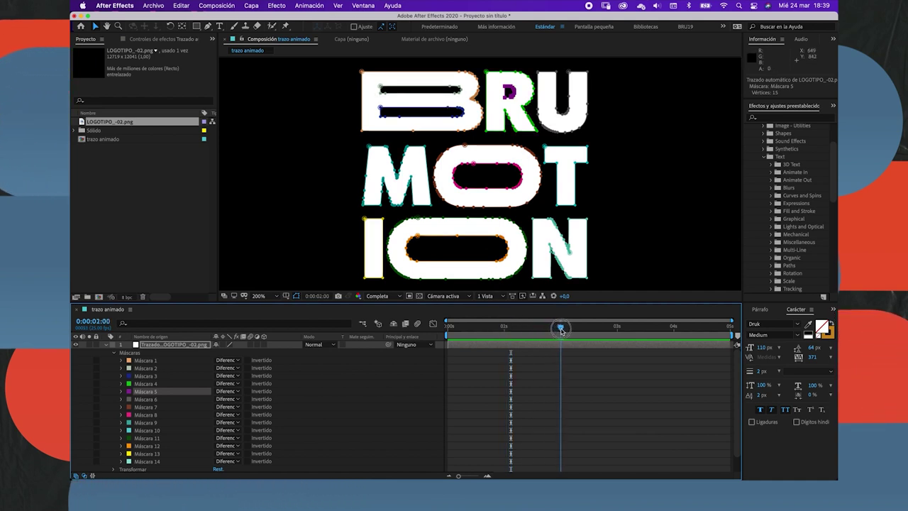
key(ctrl+v)
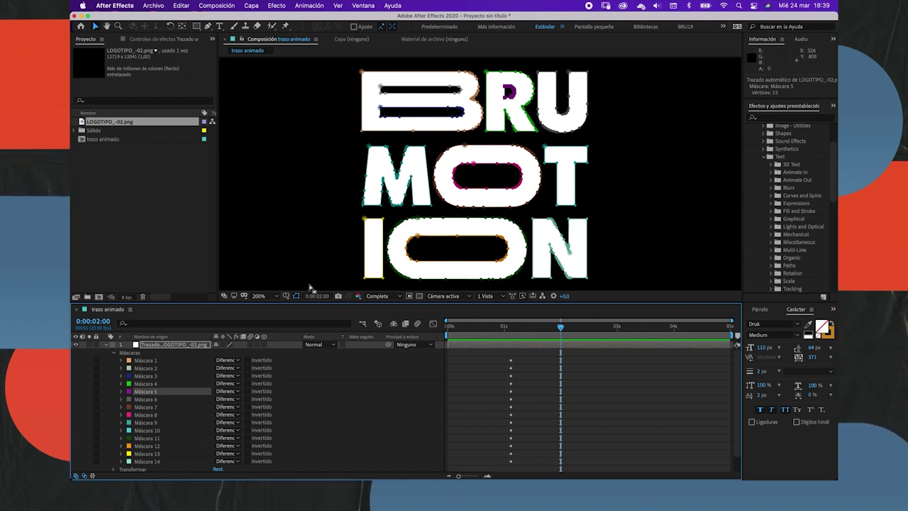
- Select Máscaras 1–3 and their path keyframes, then move to 0:00:00:00
click(150, 361)
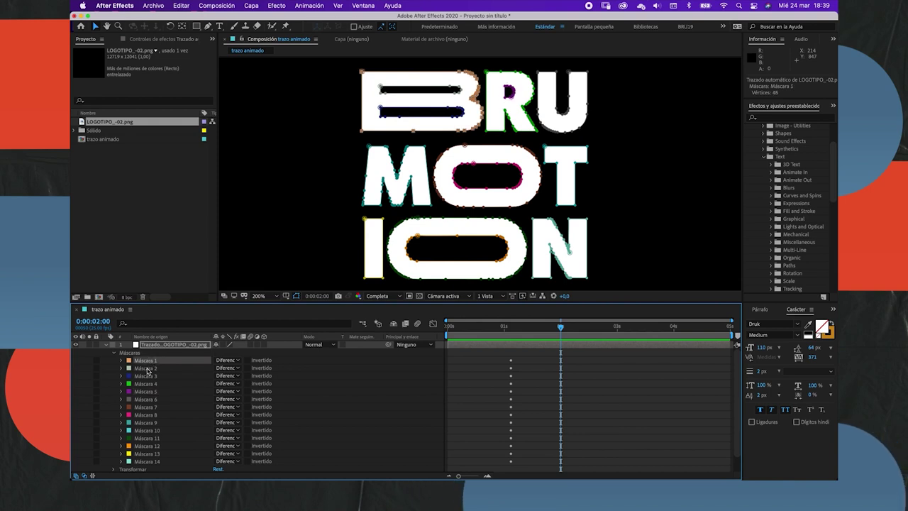
shift+click(145, 368)
double_click(146, 374)
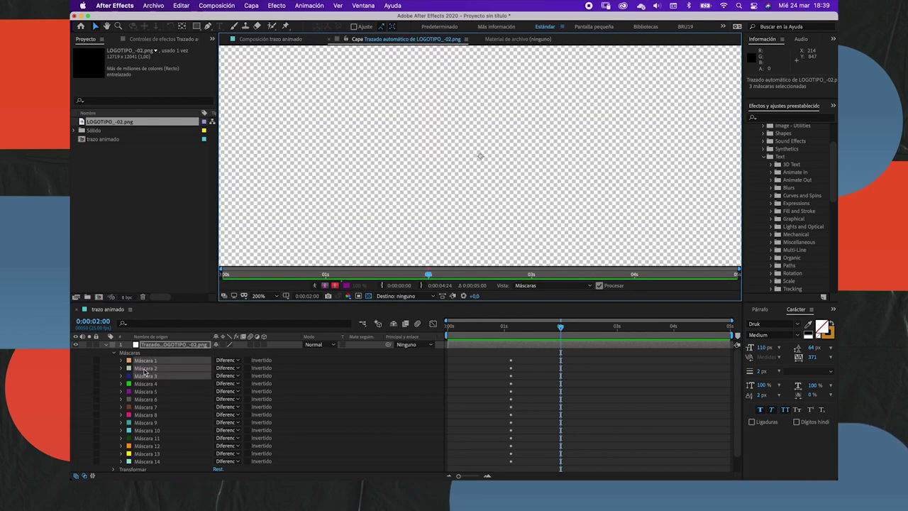
click(284, 40)
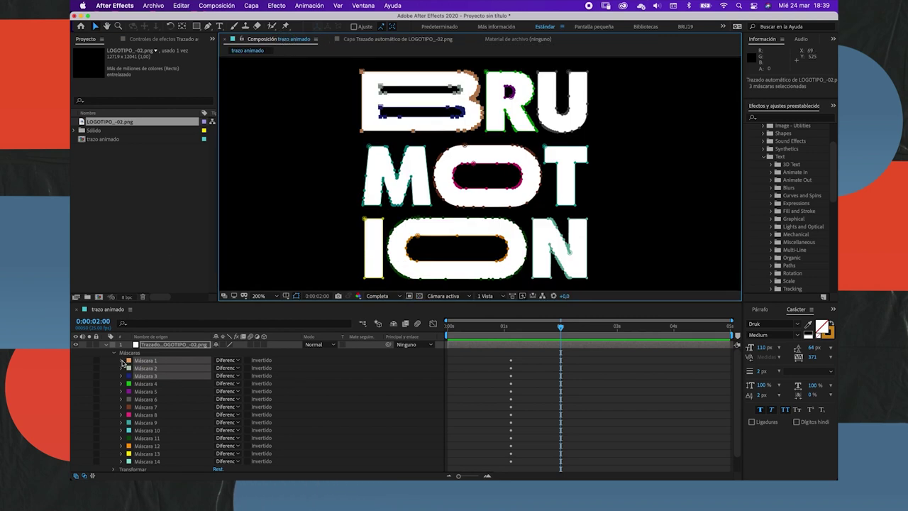
click(122, 360)
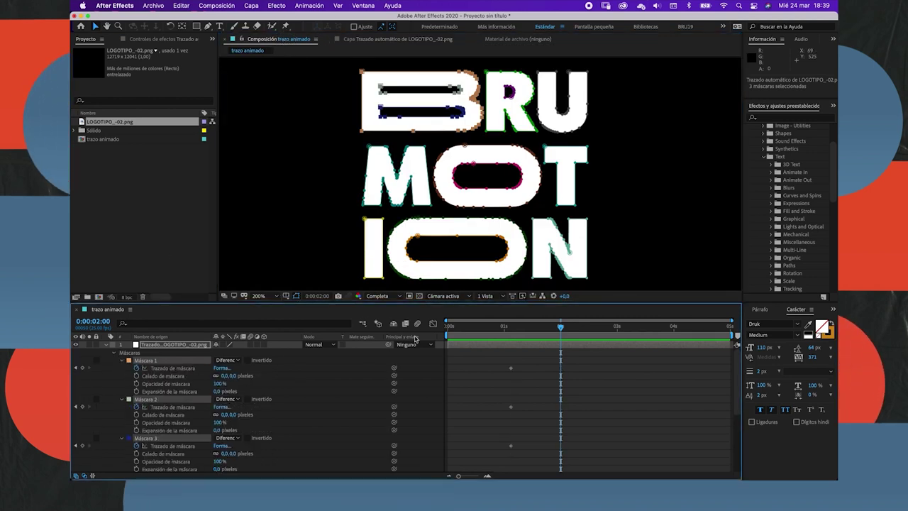
drag(525, 360, 496, 463)
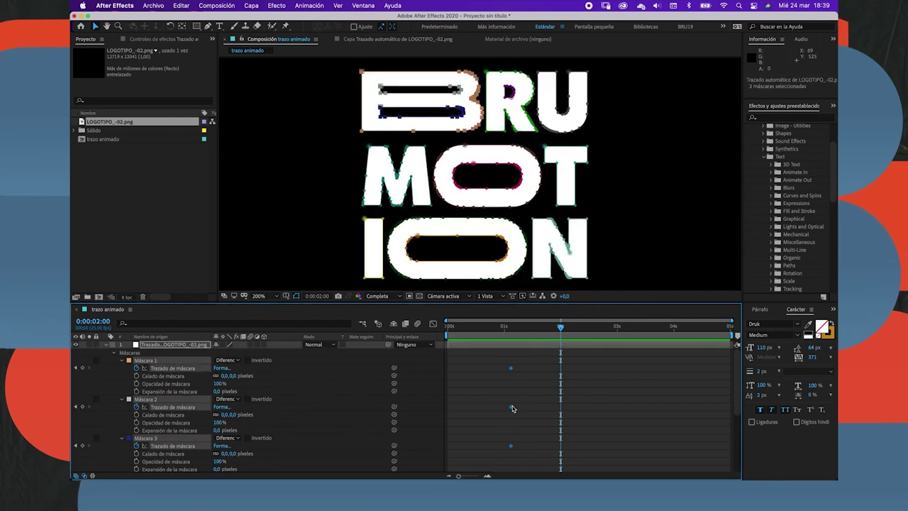
key(j)
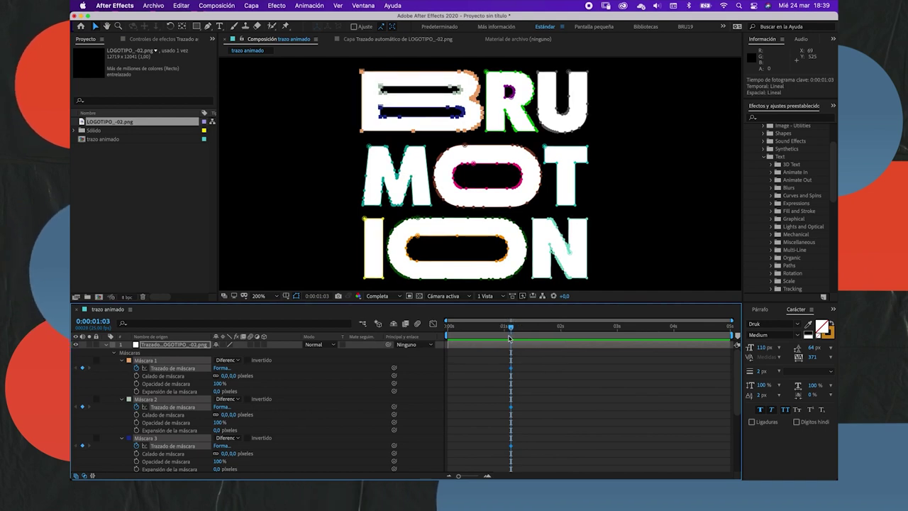
drag(511, 328, 448, 327)
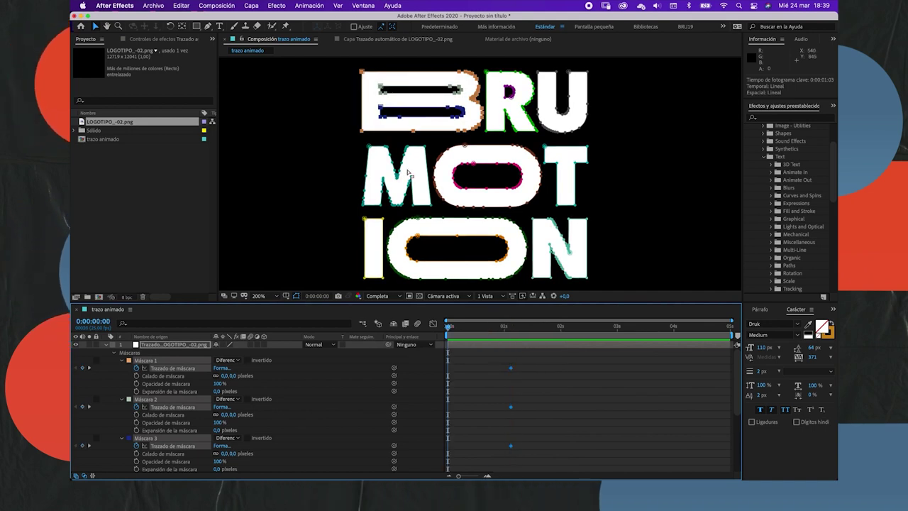
click(368, 90)
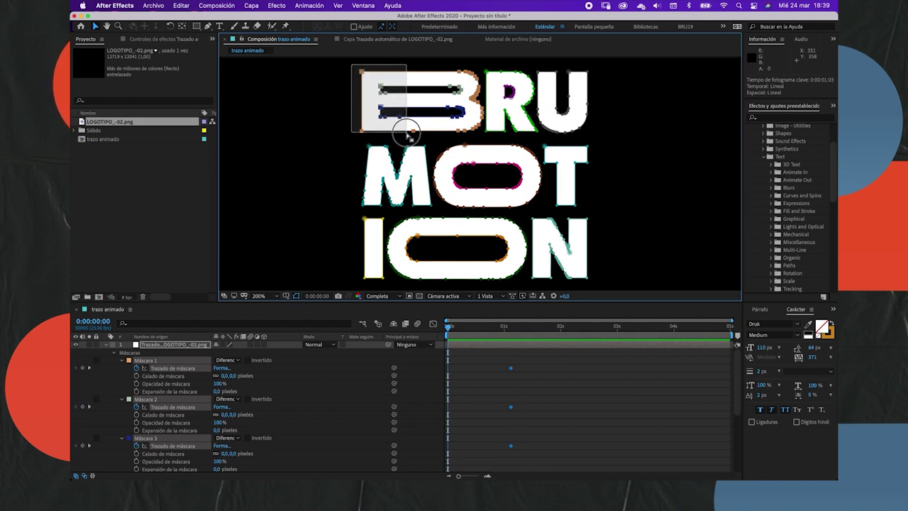
- Stretch the B's left-side mask points far to the left
drag(368, 90, 408, 142)
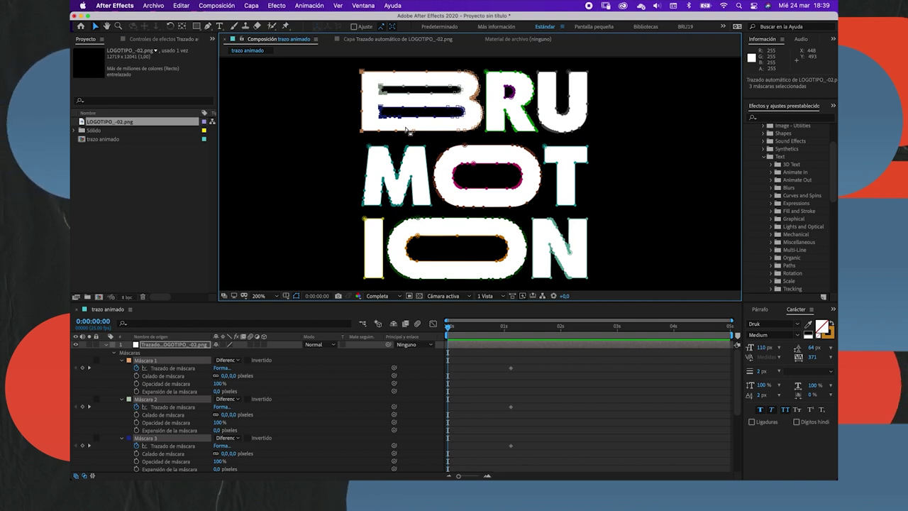
key(shift+Left)
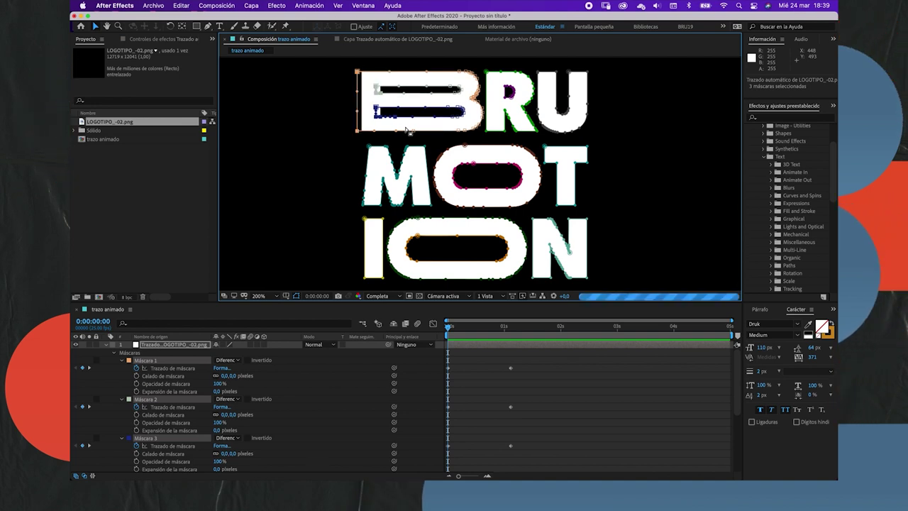
key(shift+Left)
key(shift+Left)
key(shift+Left)
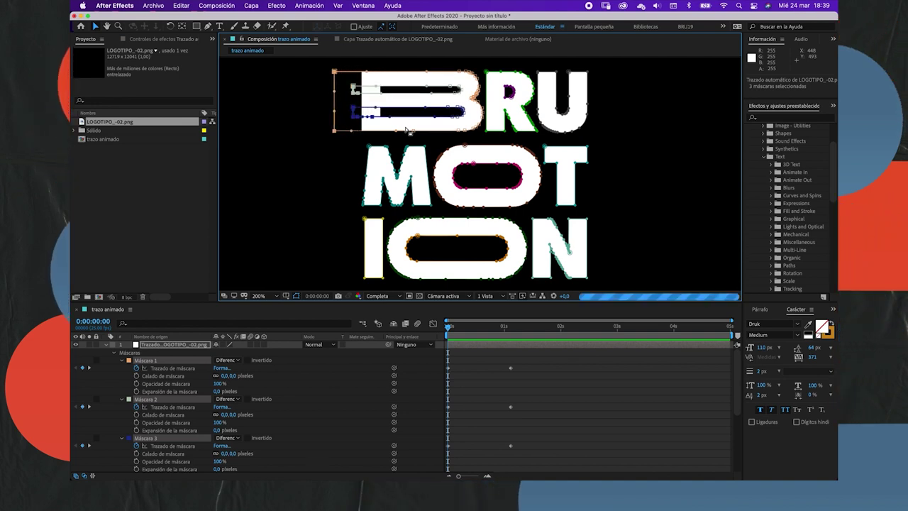
key(shift+Left)
key(shift+Left)
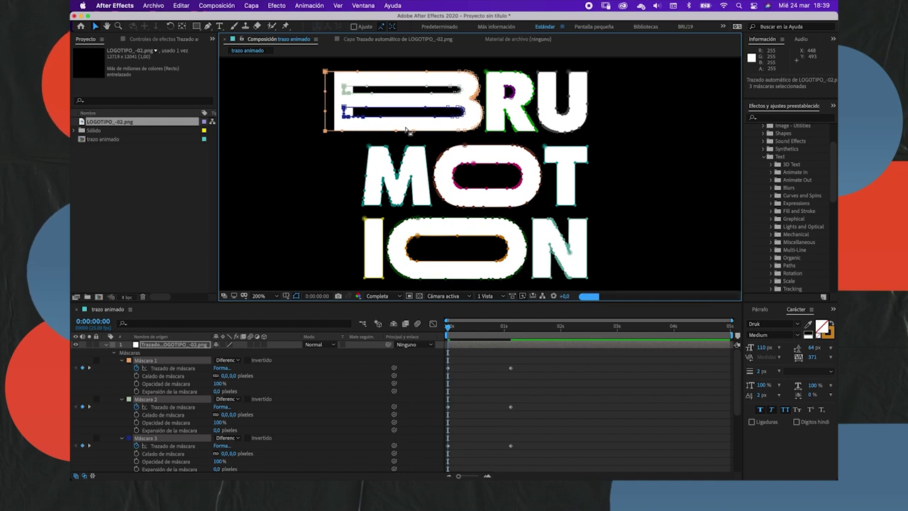
key(shift+Left)
key(shift+Left)
key(shift+Left)
key(shift+Left)
key(shift+Left)
key(shift+Left)
key(shift+Left)
key(shift+Left)
key(shift+Left)
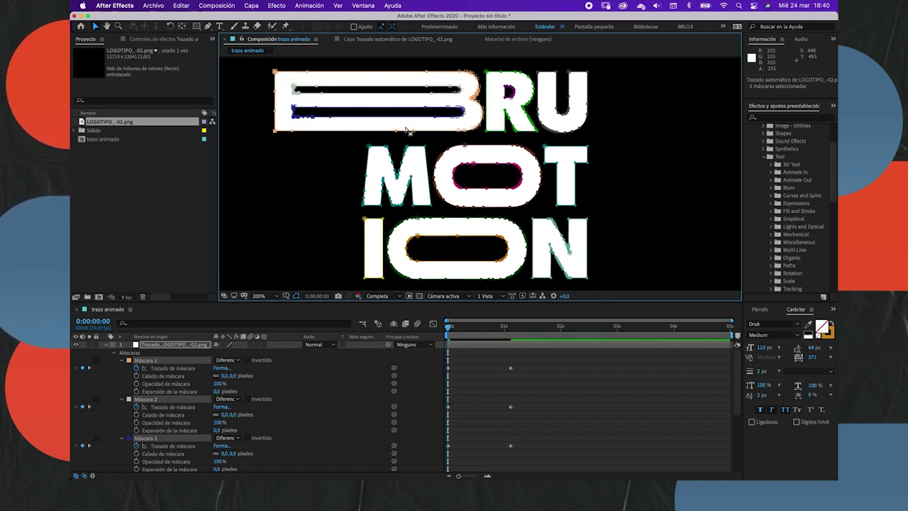
- Set preview resolution to Tercio and preview the B's stretch animation
mouse_move(450, 327)
mouse_down()
mouse_move(494, 332)
mouse_move(448, 328)
mouse_up()
click(380, 296)
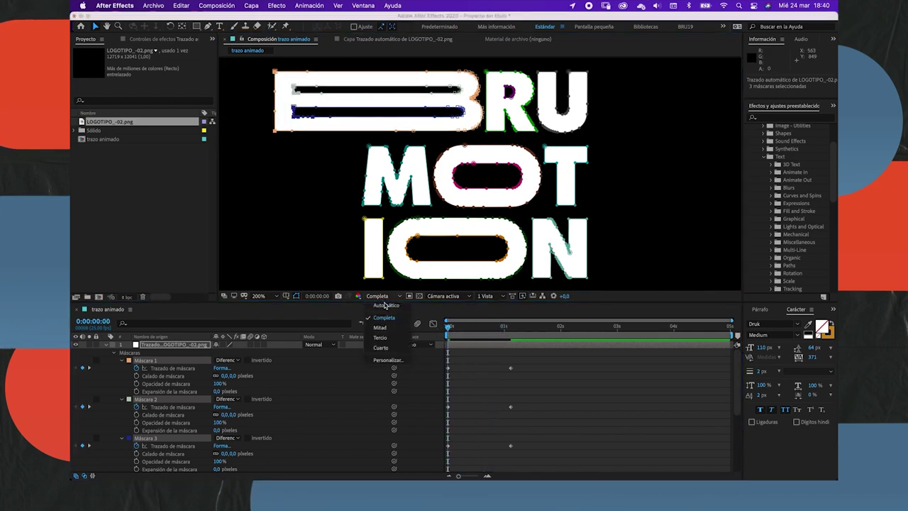
click(383, 338)
click(374, 296)
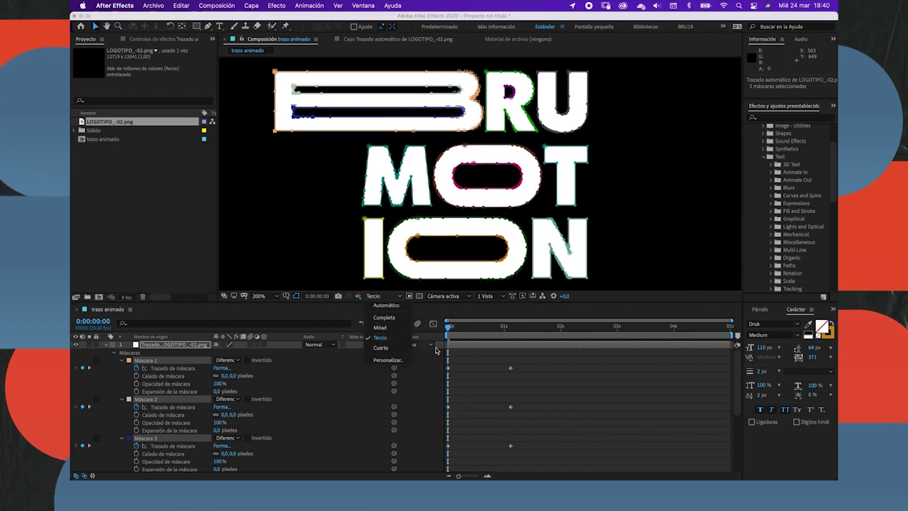
click(430, 312)
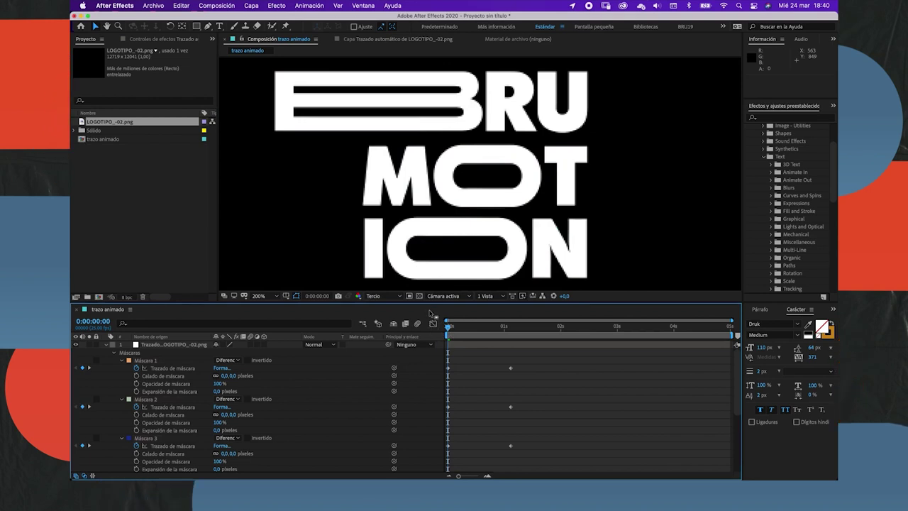
key(space)
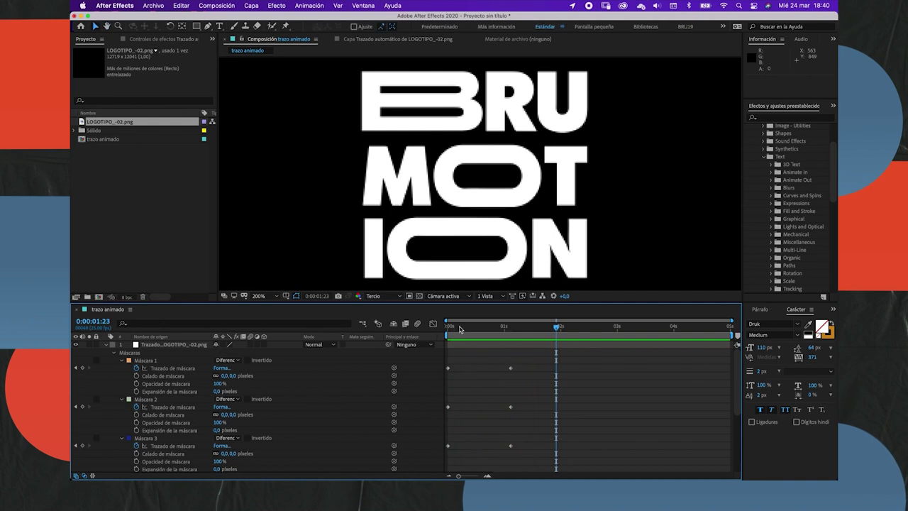
key(space)
key(space)
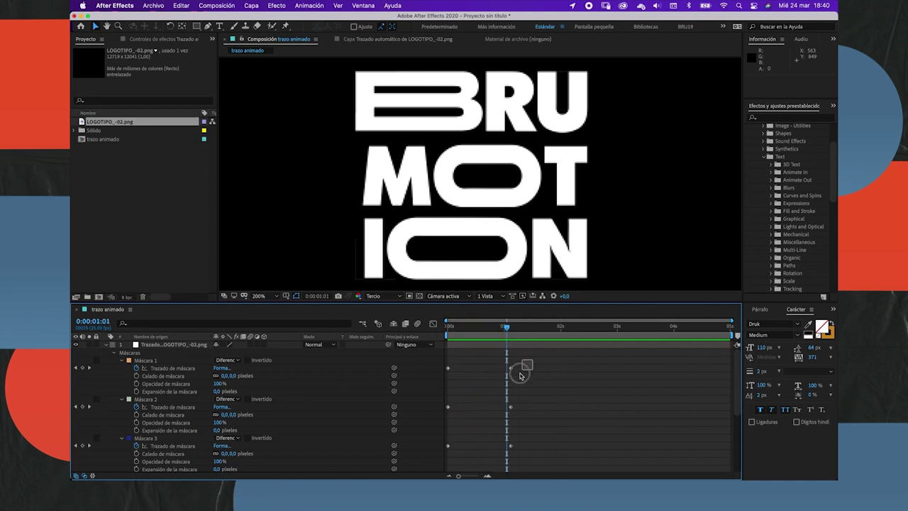
- Apply Easy Ease to Máscaras 1–3 path keyframes with an early-peaking speed curve, then preview
drag(532, 361, 435, 468)
key(shift+F3)
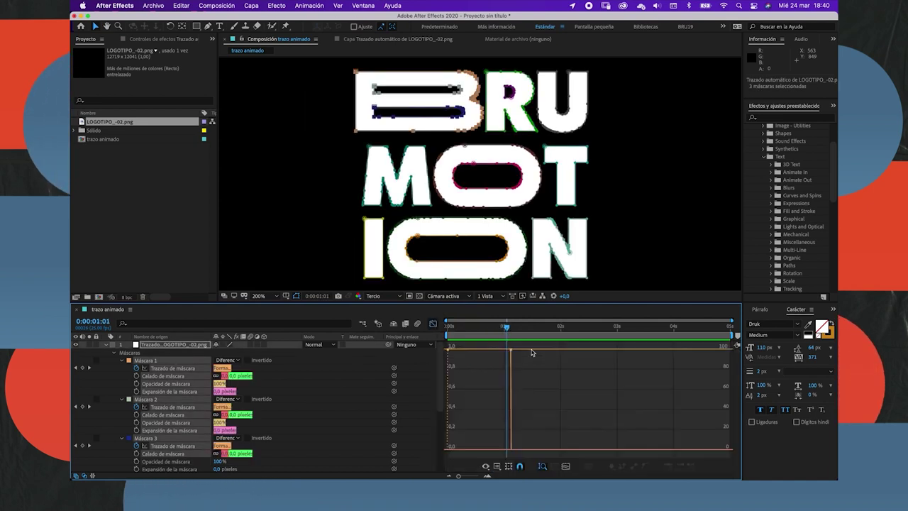
drag(532, 353, 445, 397)
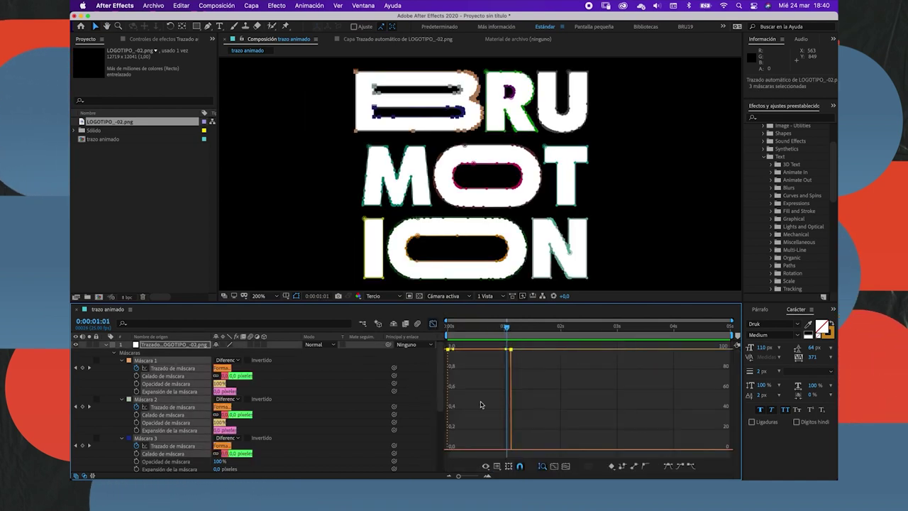
click(669, 468)
drag(468, 448, 457, 448)
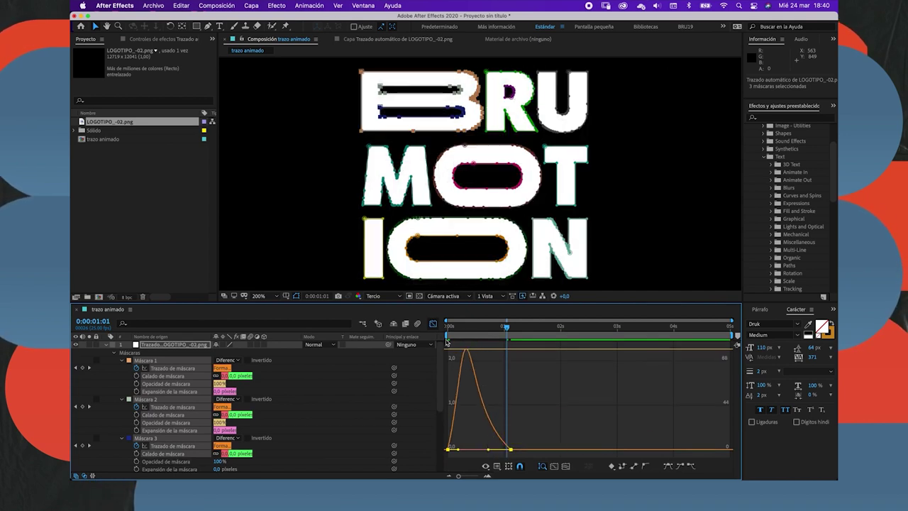
key(shift+F3)
key(space)
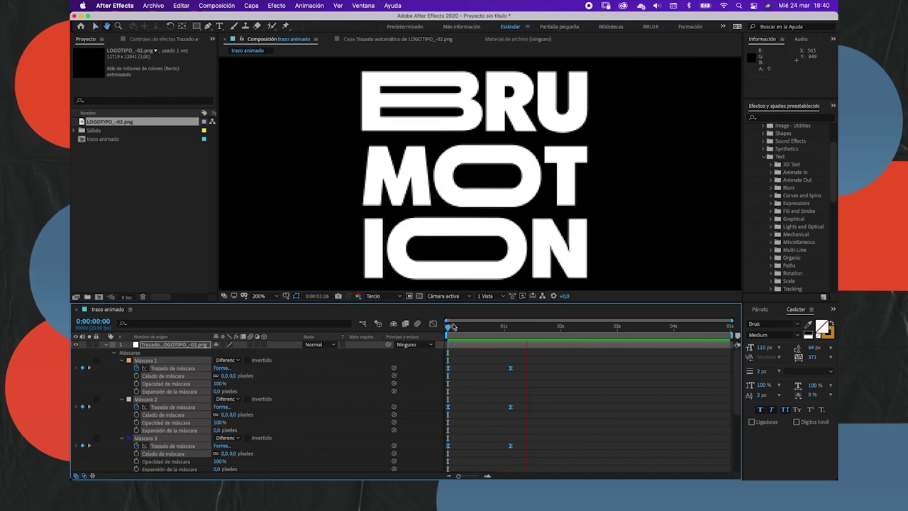
key(space)
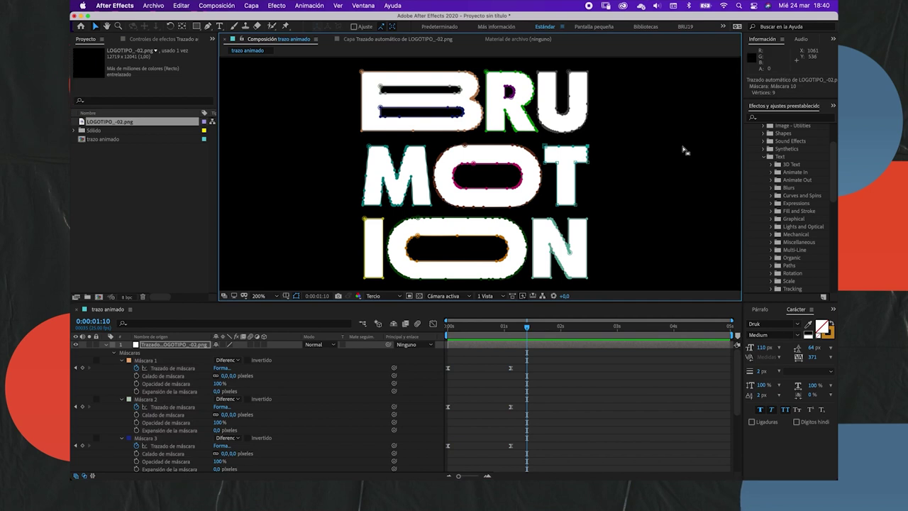
- Make Máscara 10's T crossbar start stretched to the right at 0:00 by nudging its points
click(510, 326)
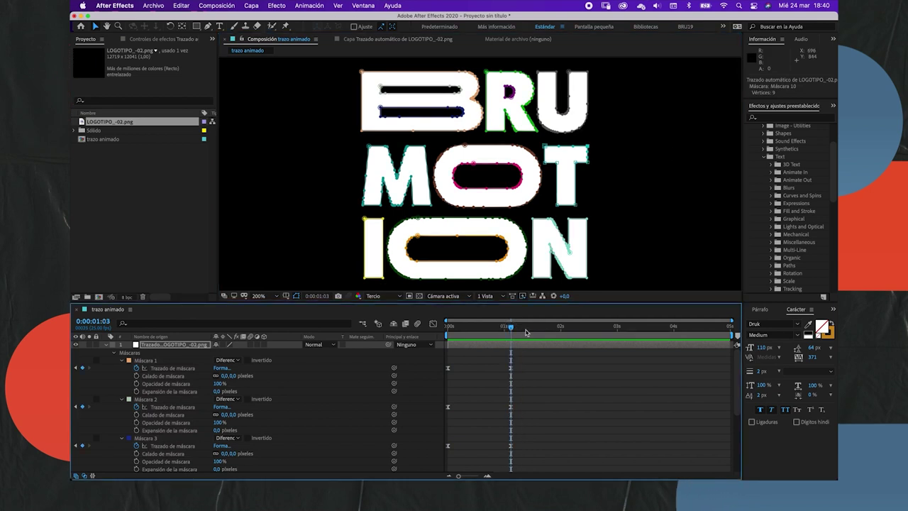
scroll(158, 409, down, 3)
scroll(145, 412, down, 2)
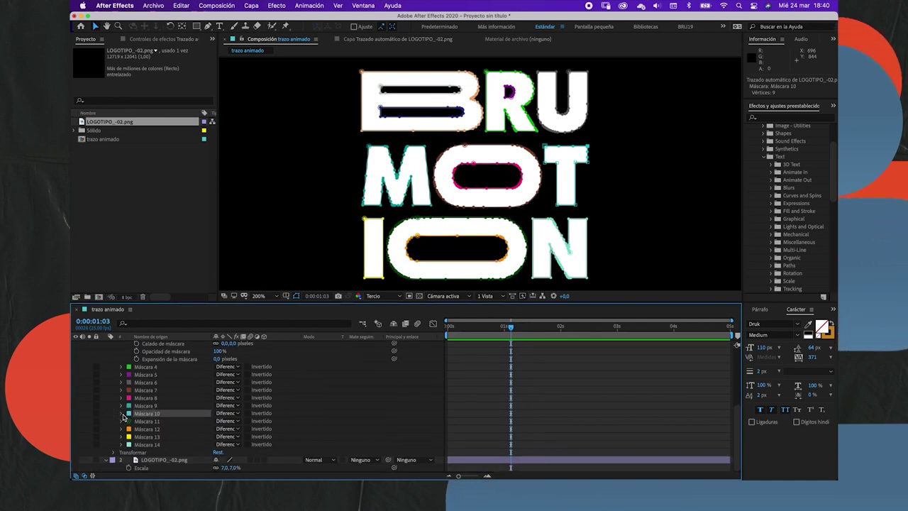
click(121, 413)
click(149, 421)
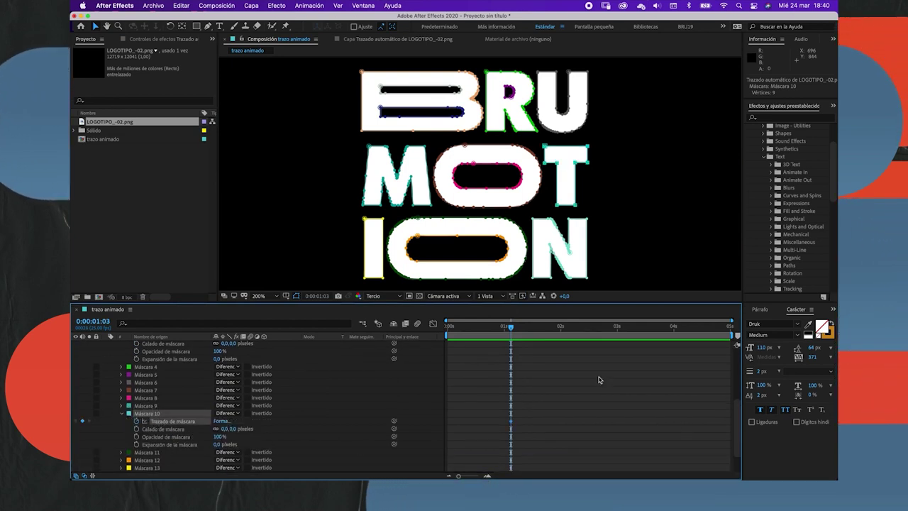
drag(504, 327, 448, 326)
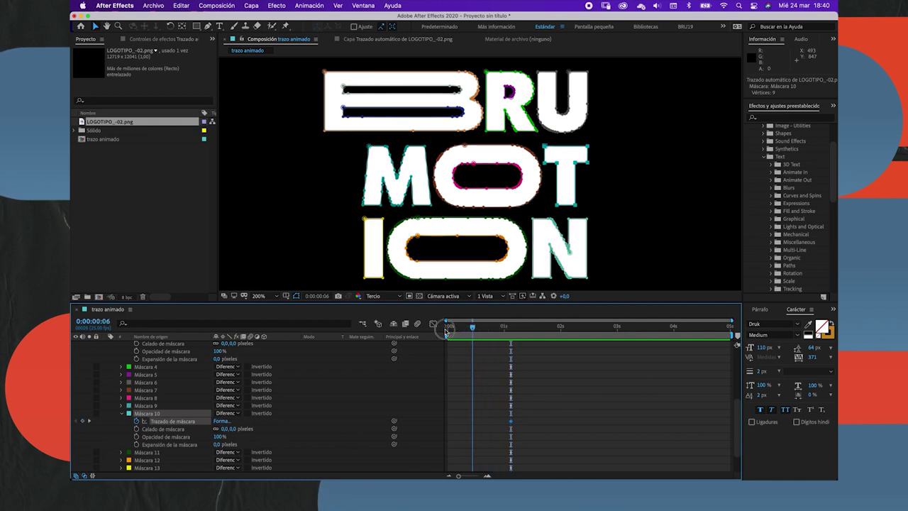
click(596, 144)
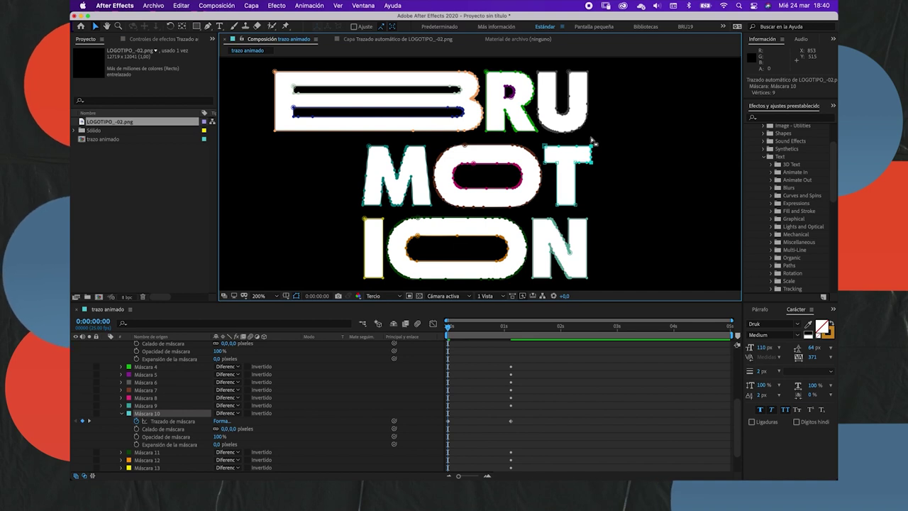
key(shift+Right)
key(shift+Right)
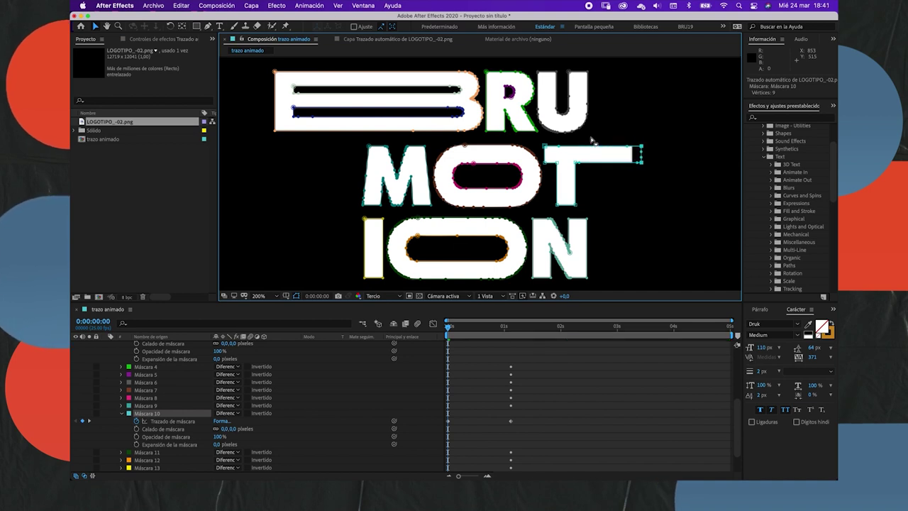
key(shift+Right)
key(shift+Right)
key(shift+Right)
key(shift+Right)
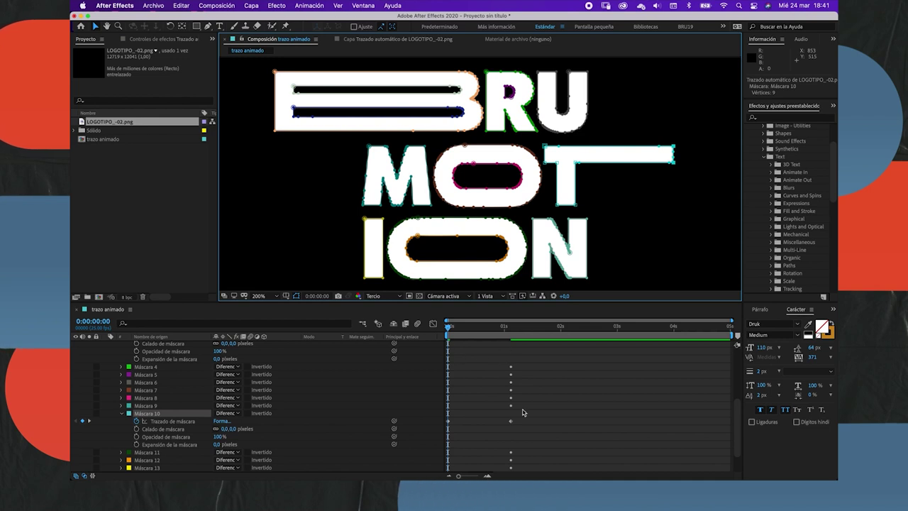
- Easy Ease Máscara 10's path keyframes, skew the speed curve to peak early, and preview
drag(523, 412, 434, 431)
click(432, 322)
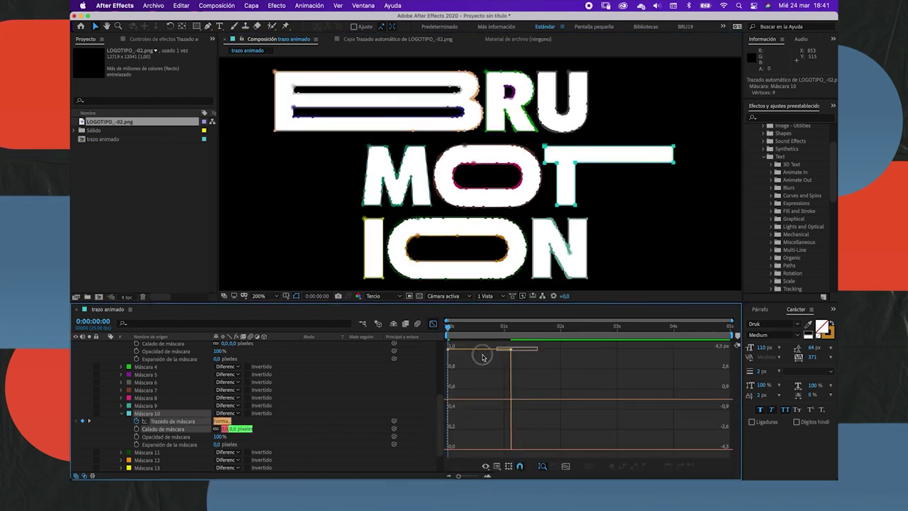
key(F9)
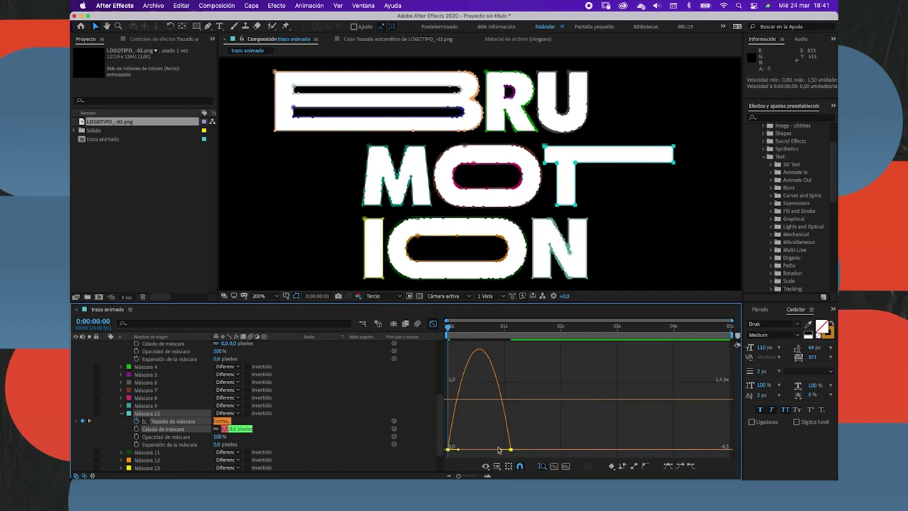
drag(498, 448, 462, 449)
click(432, 323)
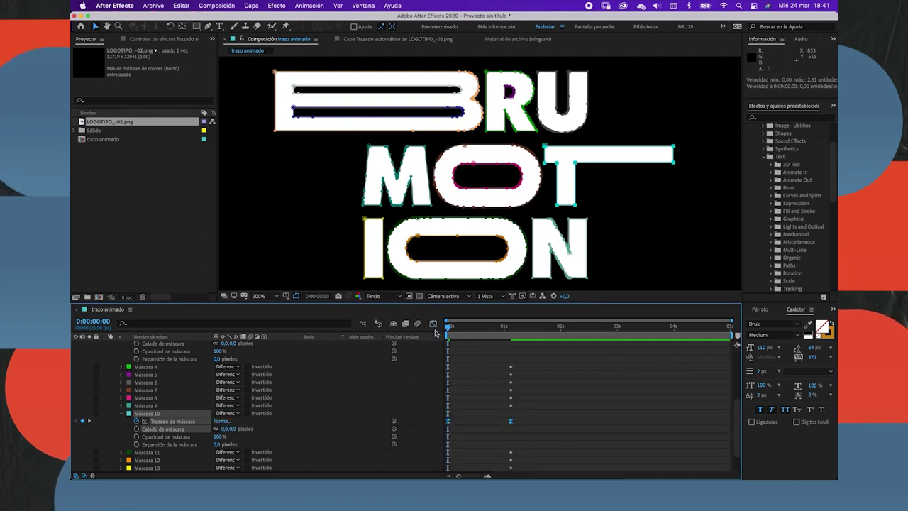
key(space)
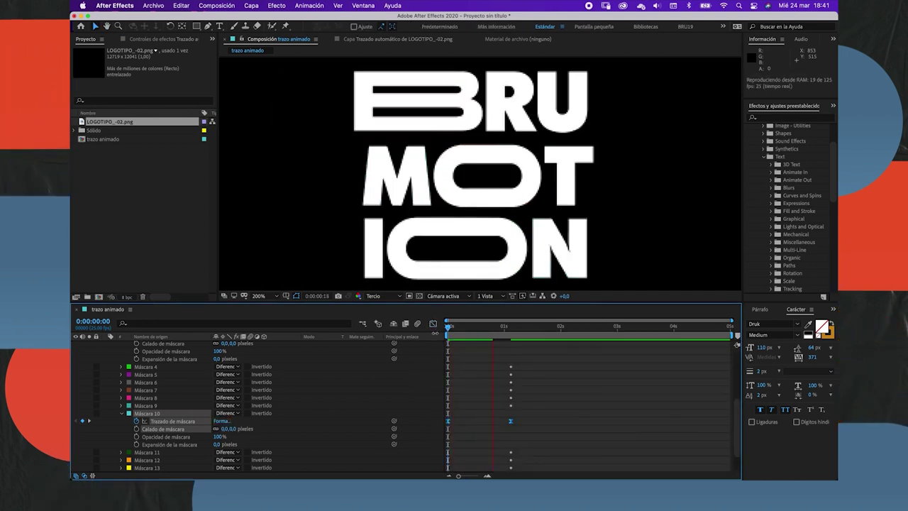
key(space)
- Stretch ION's O outward at 0:00 using Máscaras 11 and 12, then preview
click(457, 239)
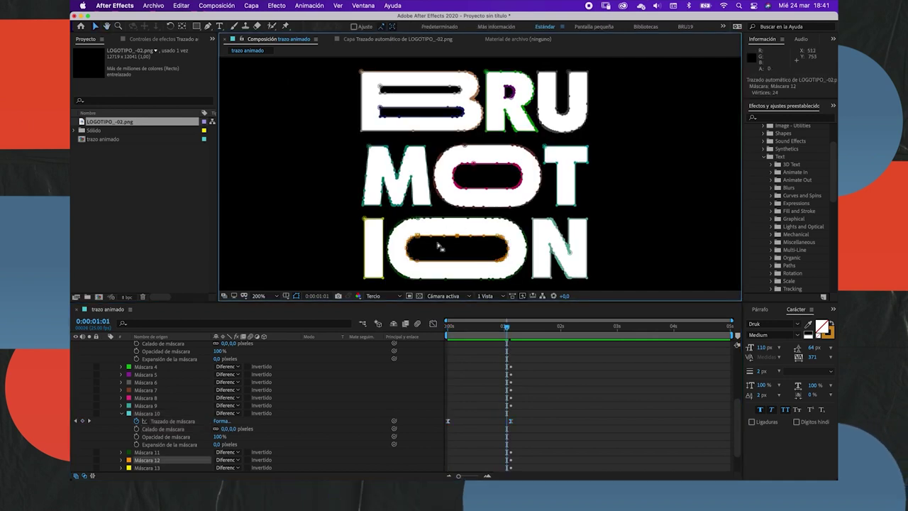
click(512, 325)
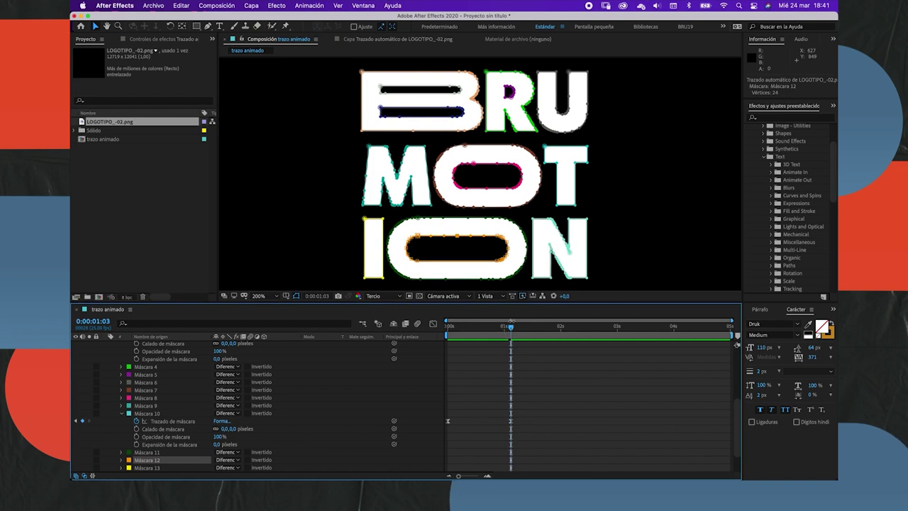
scroll(319, 389, down, 2)
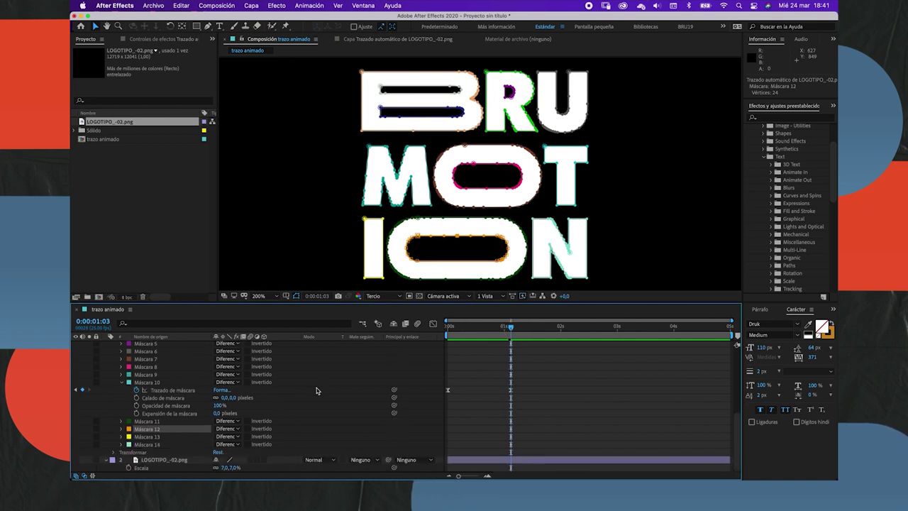
click(148, 422)
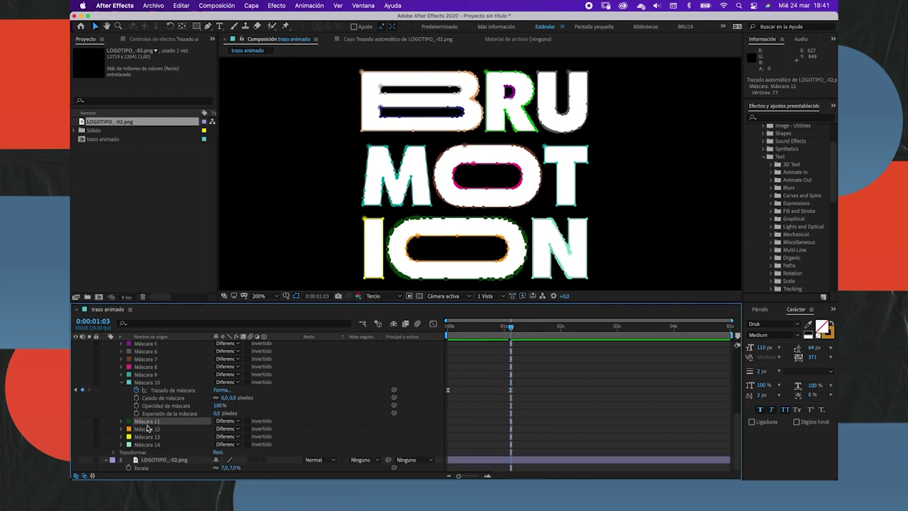
shift+click(147, 429)
click(122, 421)
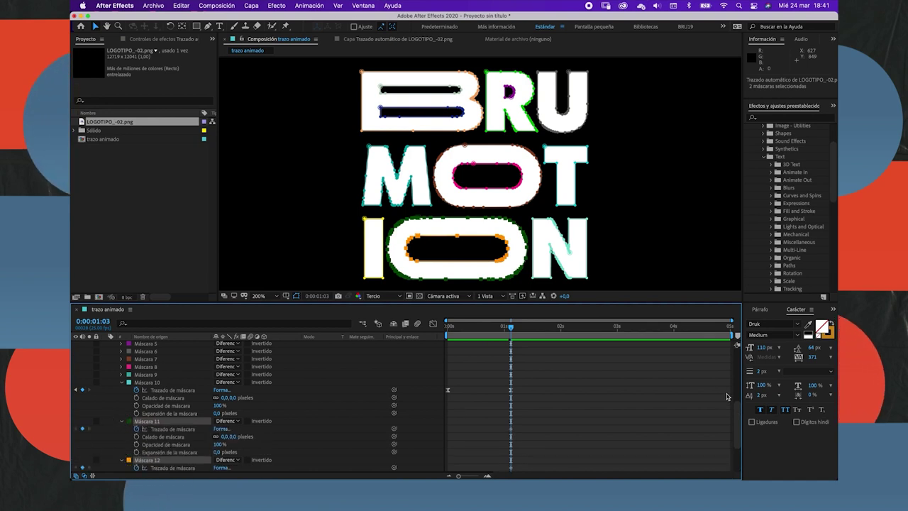
scroll(473, 340, down, 3)
drag(473, 335, 431, 339)
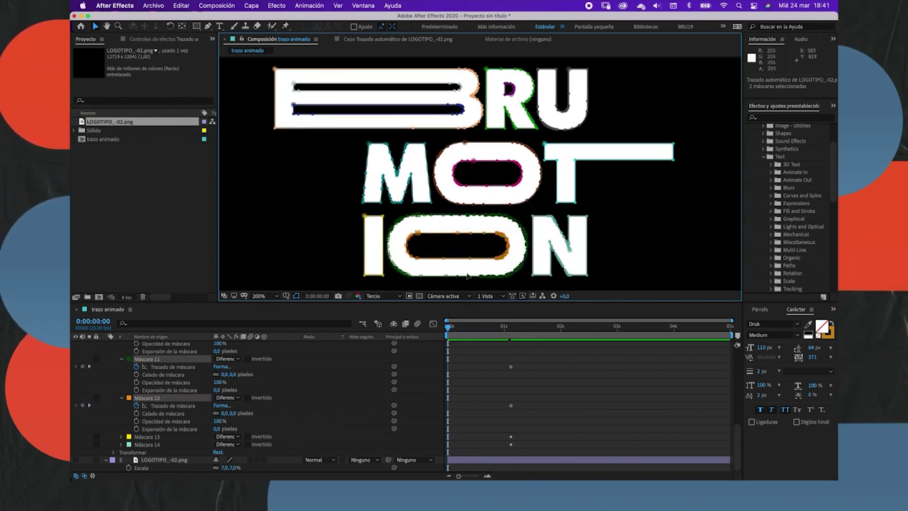
drag(467, 284, 466, 274)
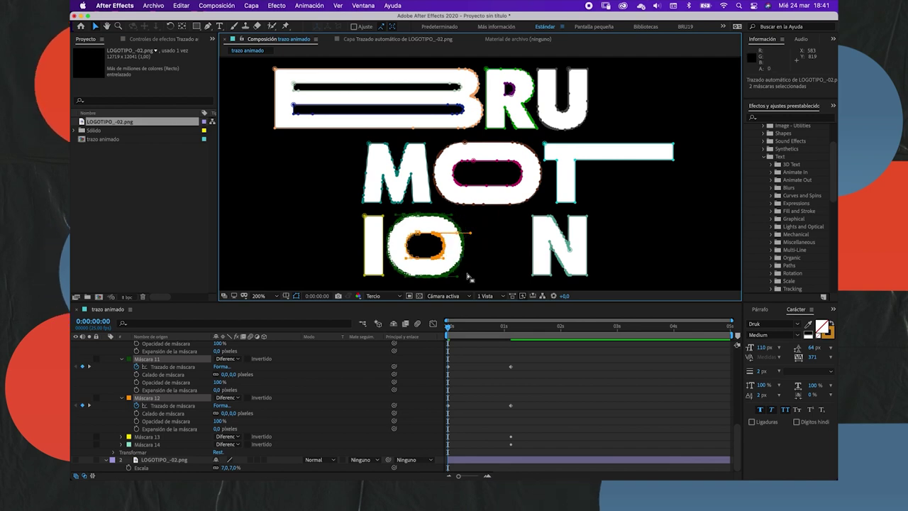
key(space)
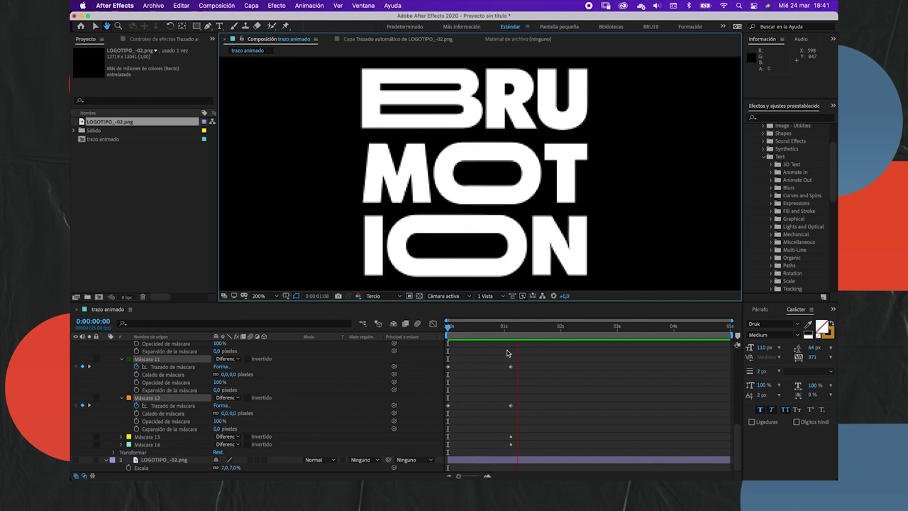
- Easy Ease the four mask path keyframes and skew their speed curve to peak early
drag(523, 356, 438, 424)
click(433, 323)
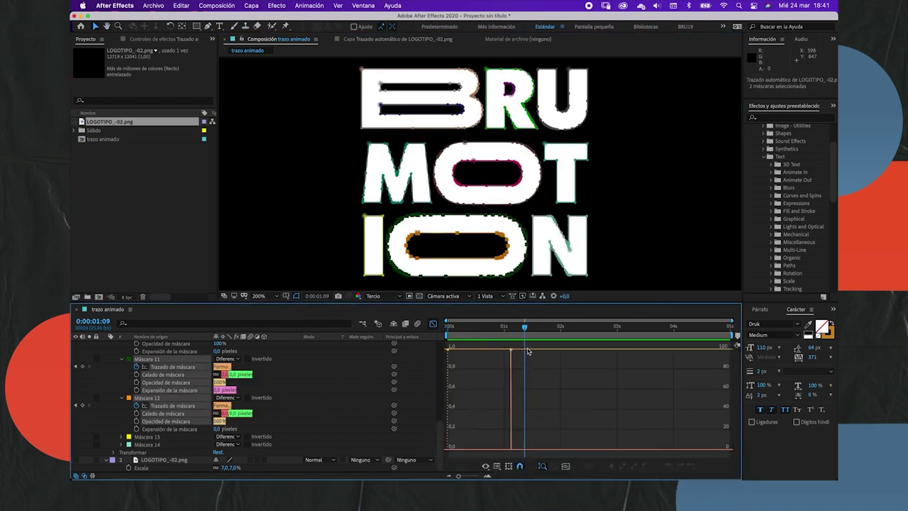
click(666, 464)
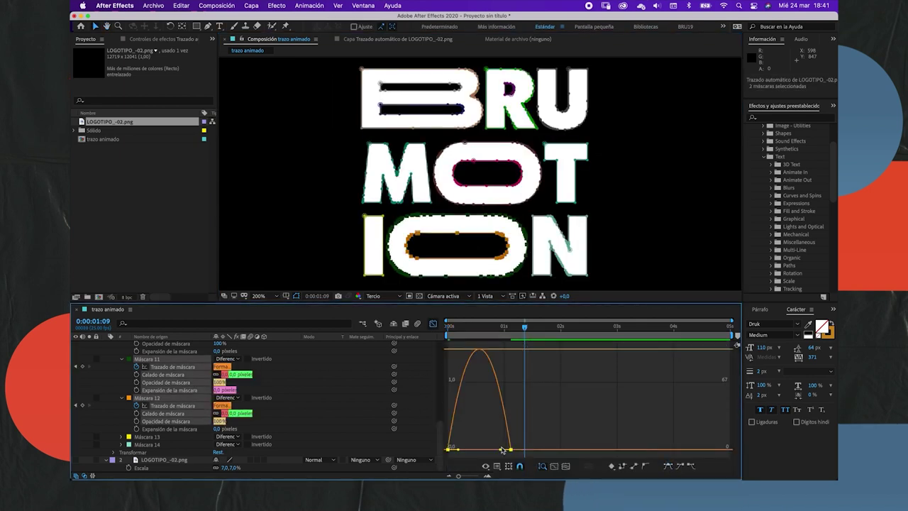
drag(508, 446, 460, 447)
click(432, 323)
- Preview the animation from the start, then collapse the traced layer's mask properties
click(455, 333)
key(space)
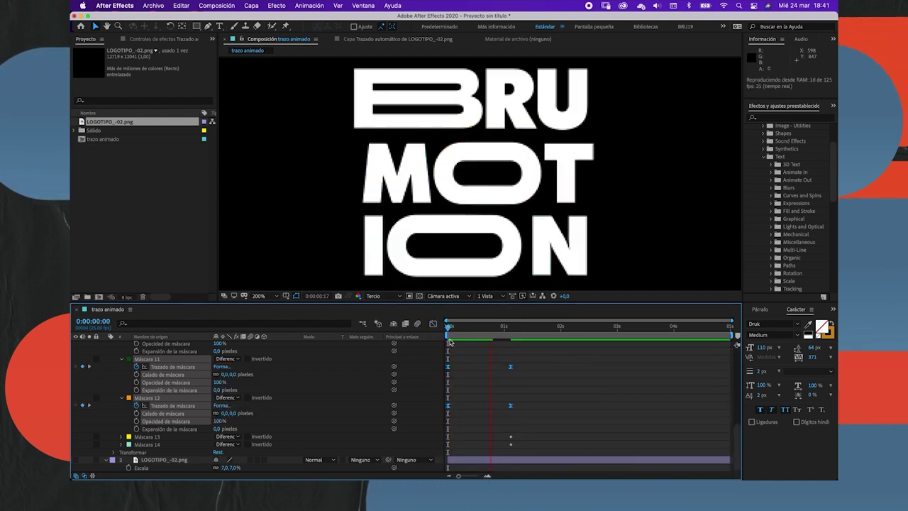
scroll(483, 229, down, 2)
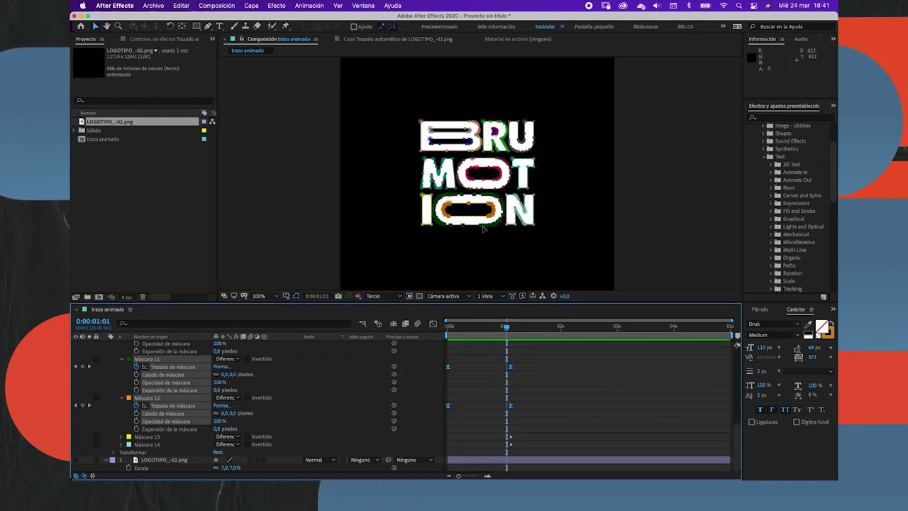
key(space)
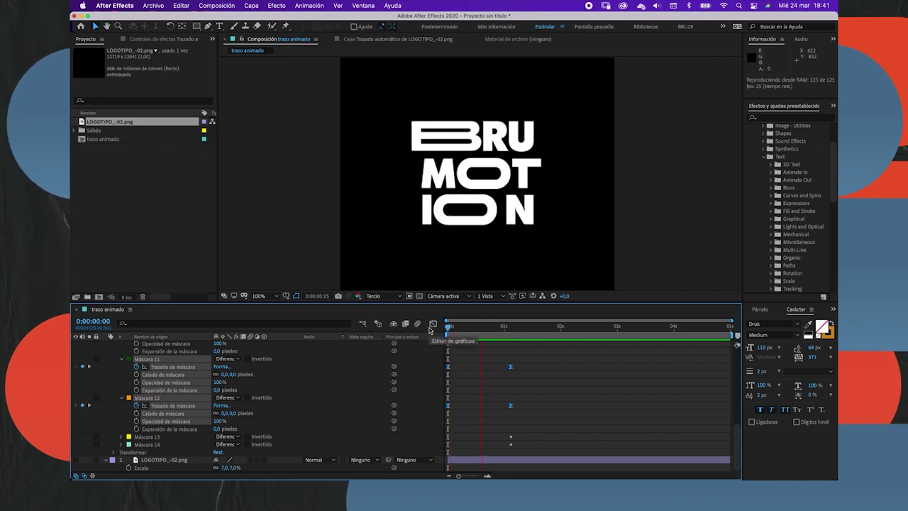
key(space)
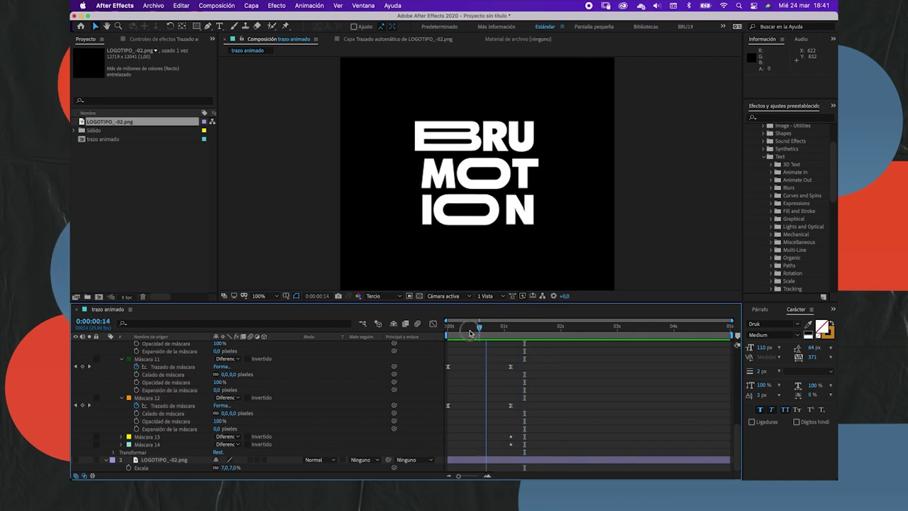
key(space)
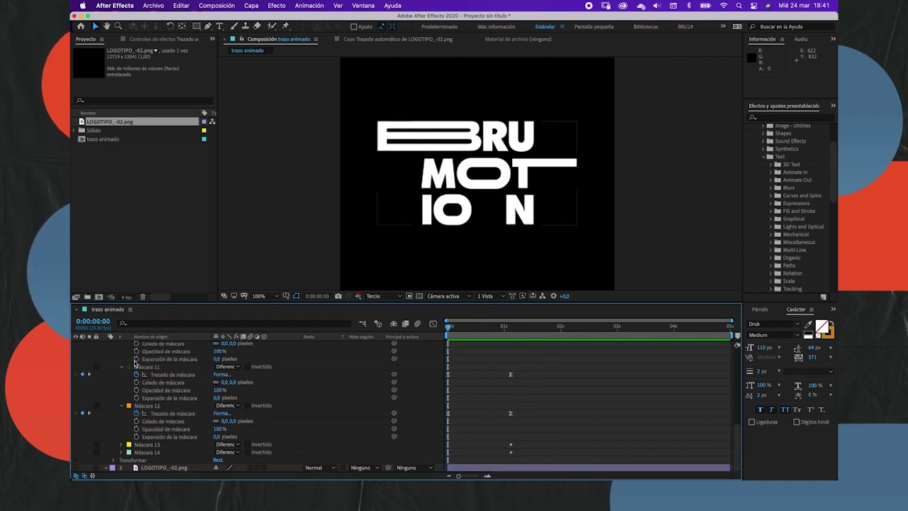
scroll(125, 358, up, 10)
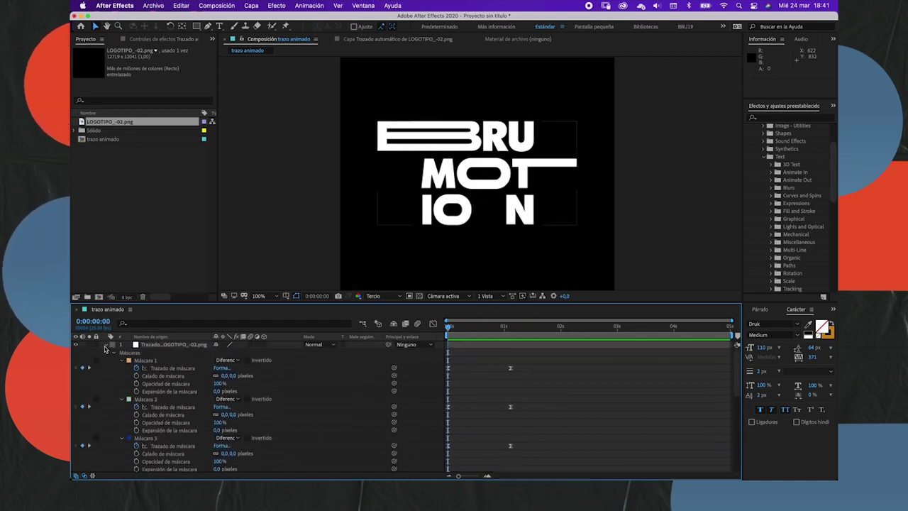
click(105, 345)
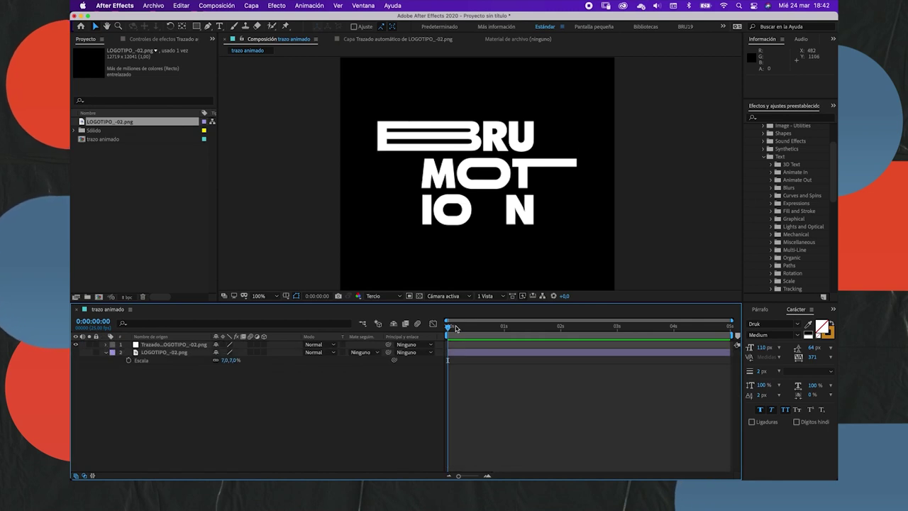
drag(456, 328, 495, 327)
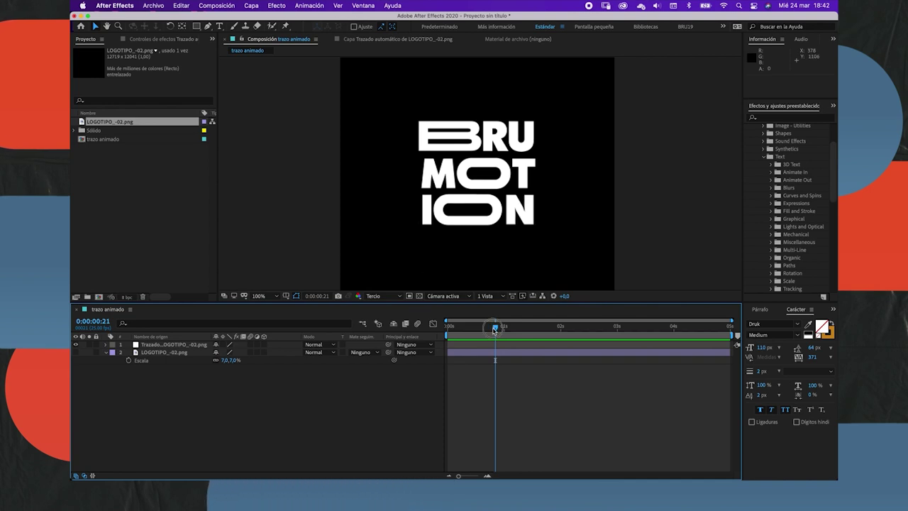
key(Page_Down)
key(Page_Down)
key(Page_Down)
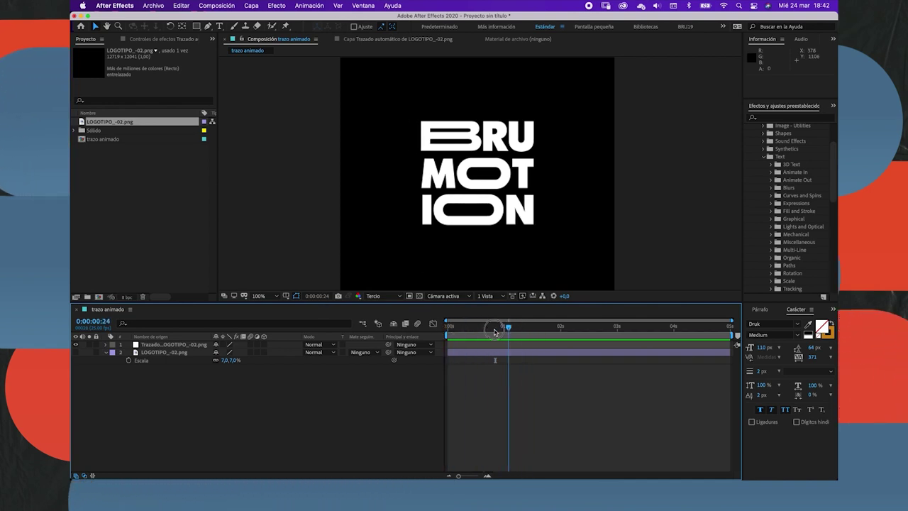
key(Home)
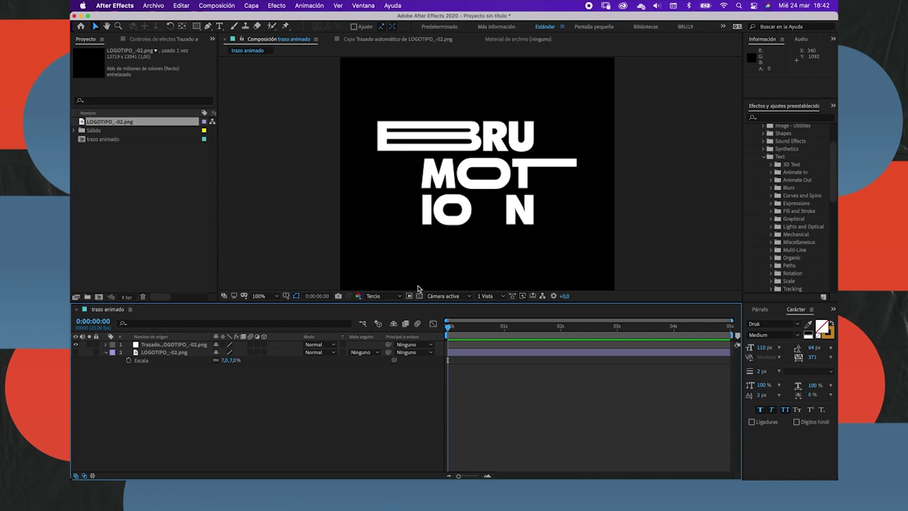
- Import 01.mov from the logo_alfa folder through Importar > Archivo in the Project panel
click(171, 113)
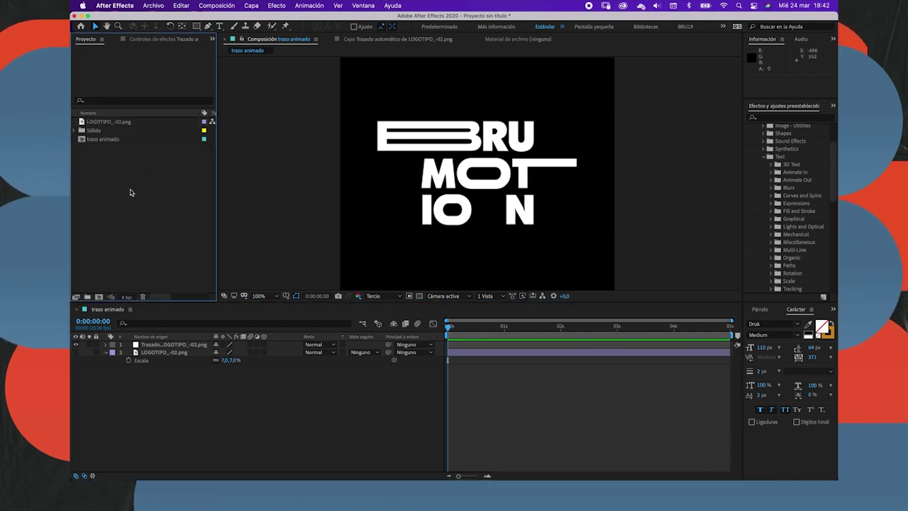
right_click(119, 187)
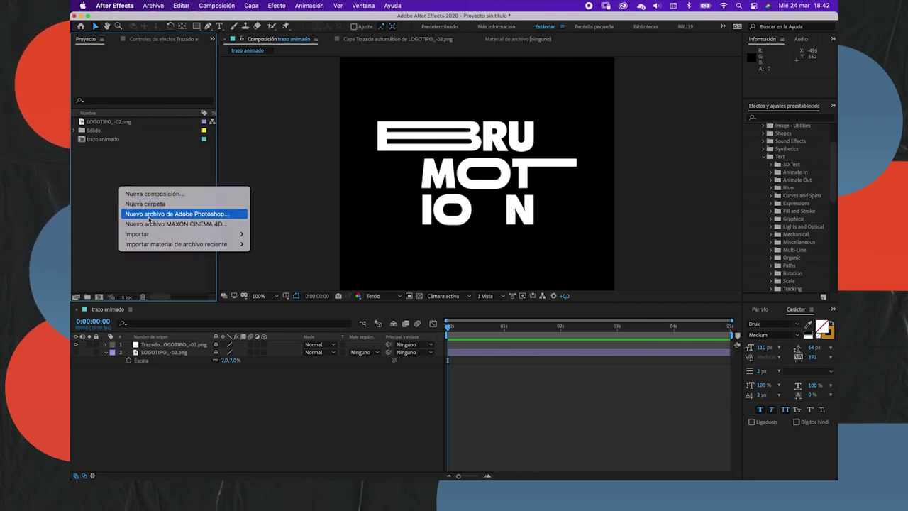
mouse_move(163, 234)
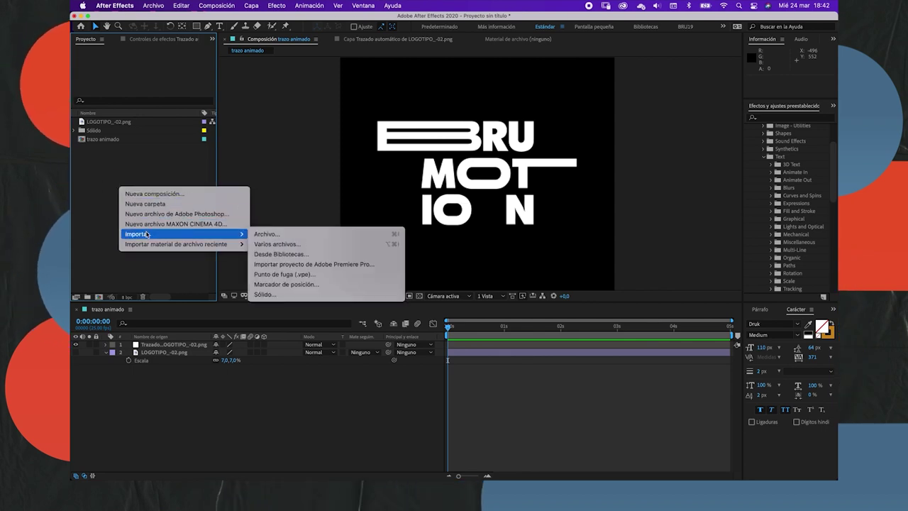
click(266, 234)
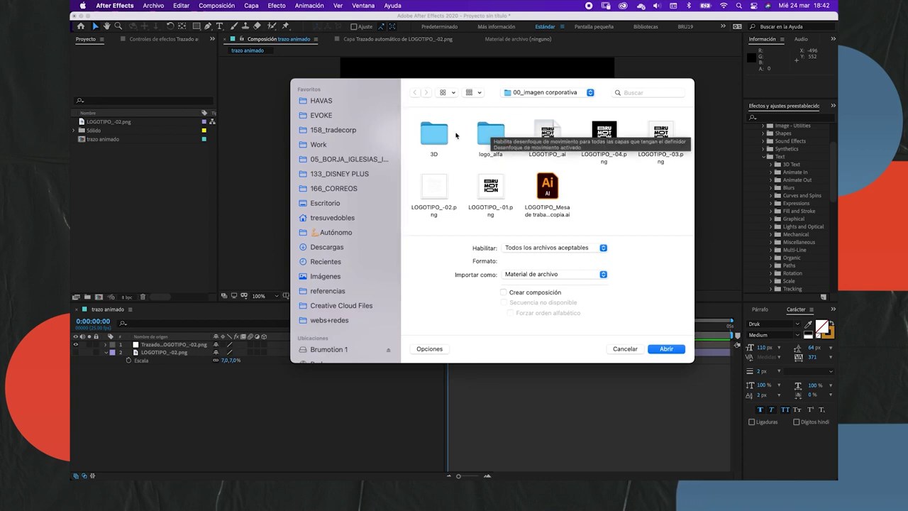
double_click(434, 133)
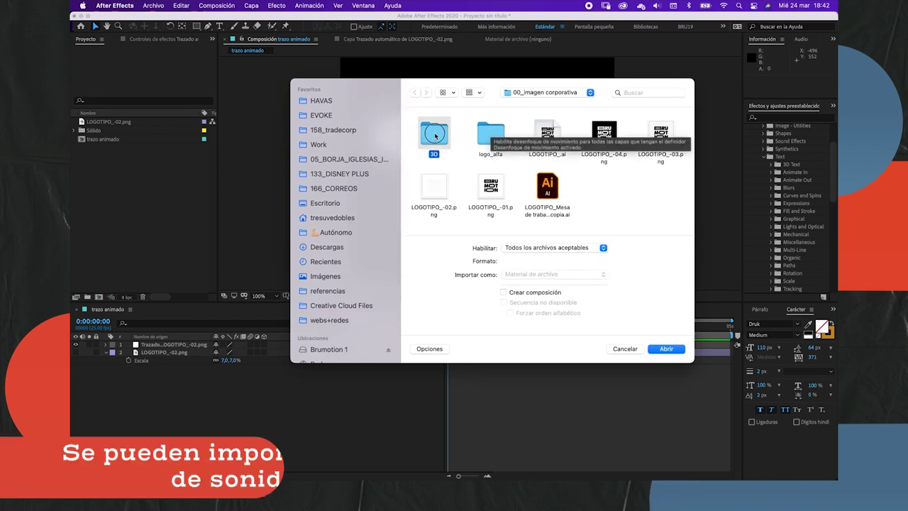
click(415, 94)
double_click(479, 133)
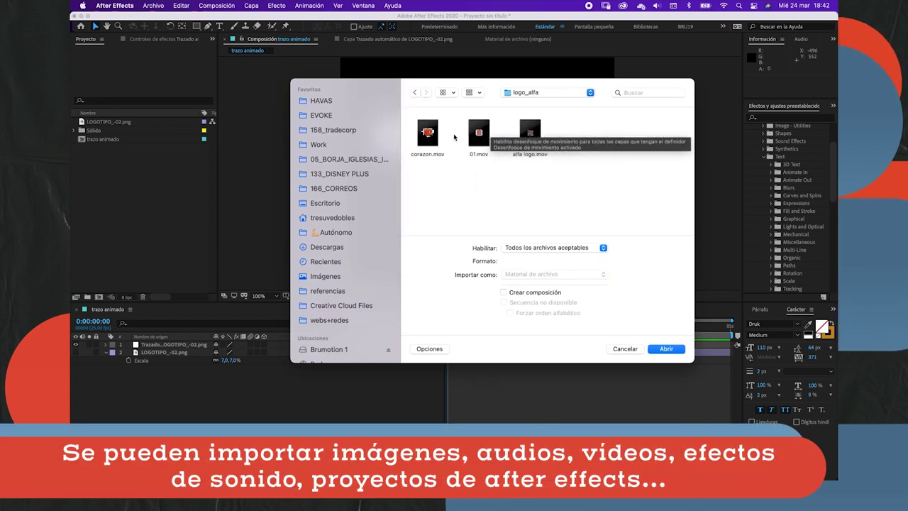
mouse_move(484, 144)
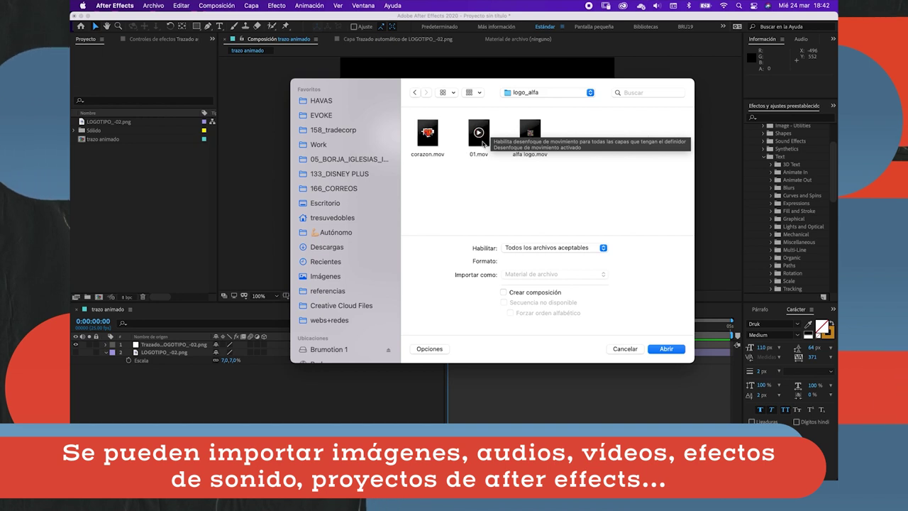
double_click(481, 145)
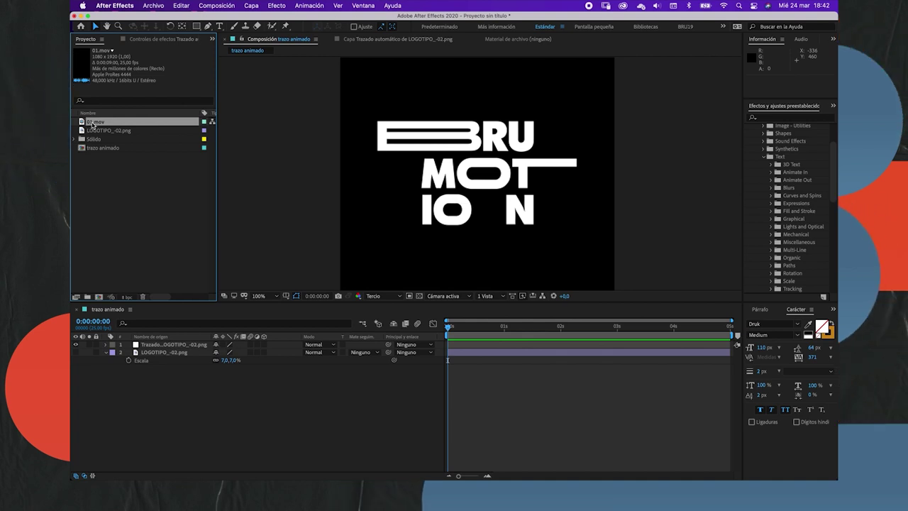
- Preview the 01.mov clip, then build a new composition named 01 from it
double_click(92, 123)
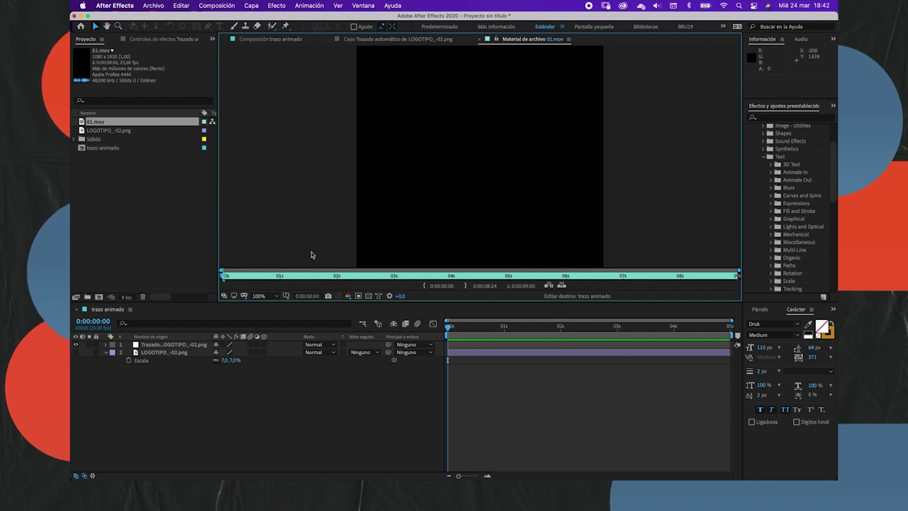
key(space)
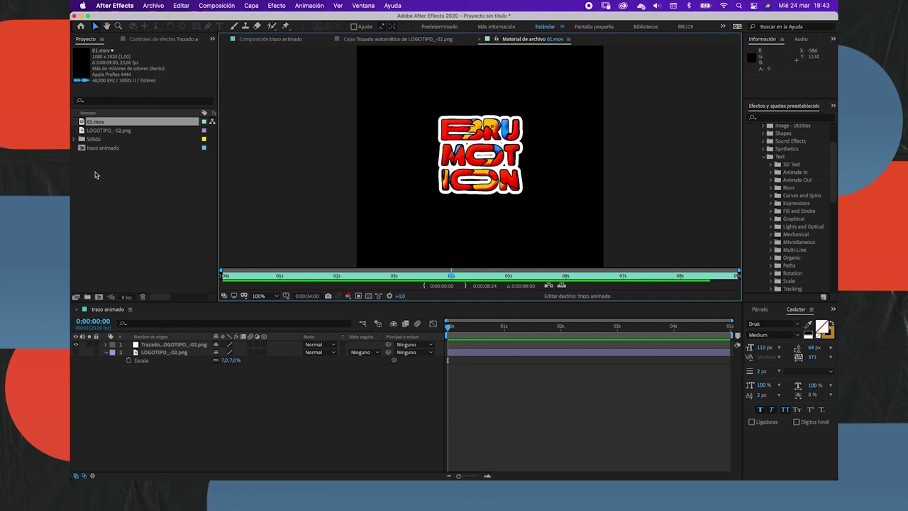
shift+click(103, 147)
mouse_move(103, 147)
mouse_down()
mouse_move(118, 164)
mouse_move(103, 301)
mouse_up()
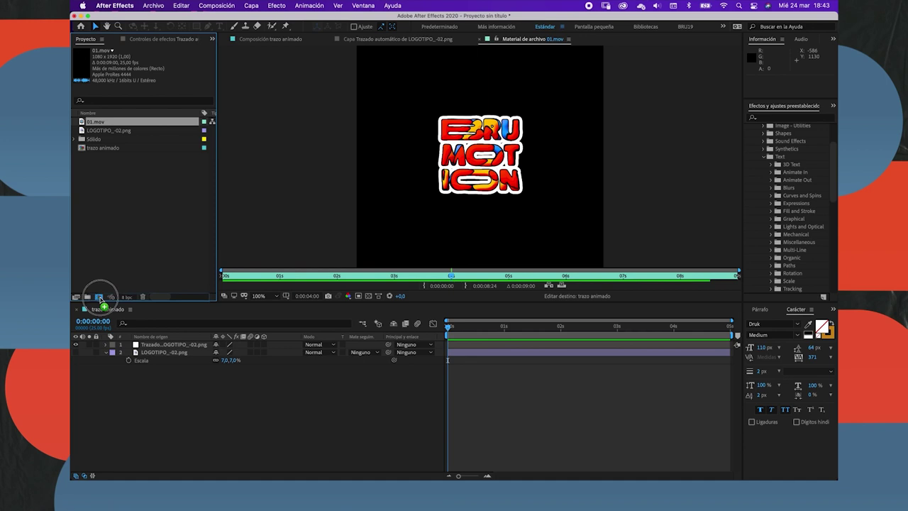
drag(101, 301, 101, 296)
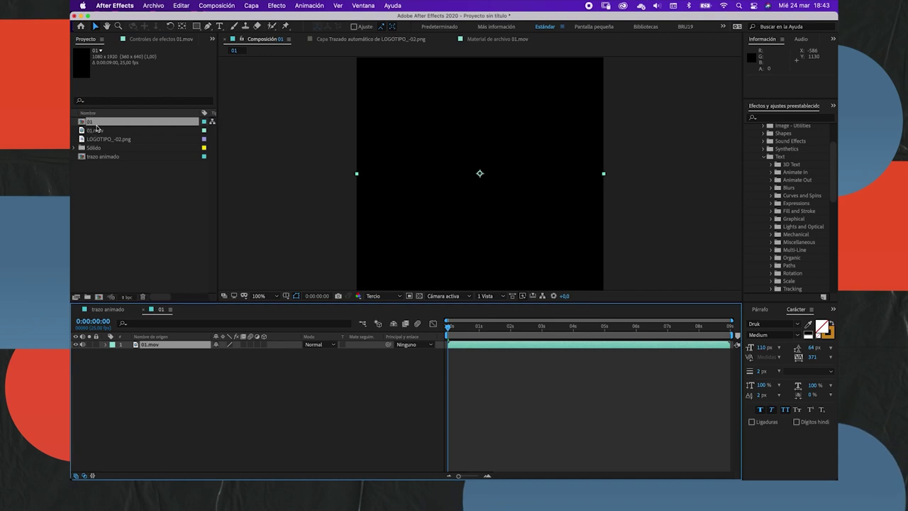
- Scrub and play back the 01 composition's BRUMOTION animation
drag(489, 333, 383, 315)
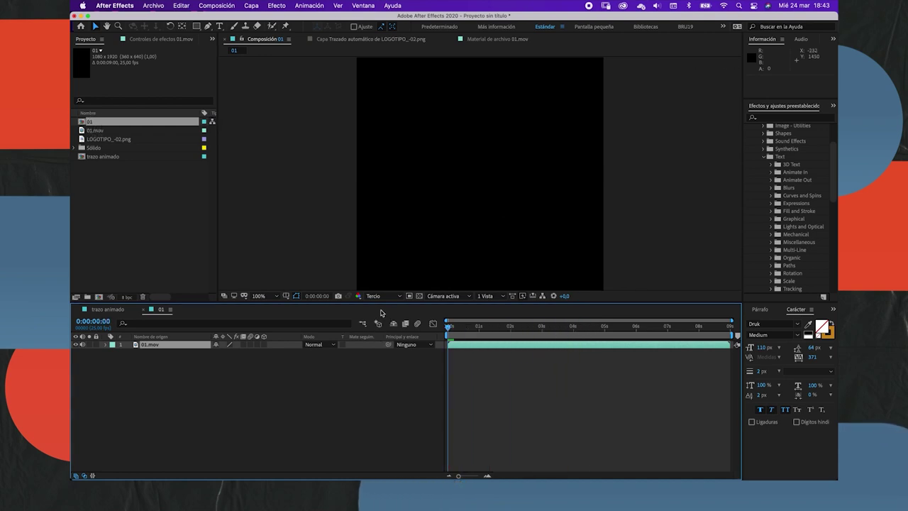
key(space)
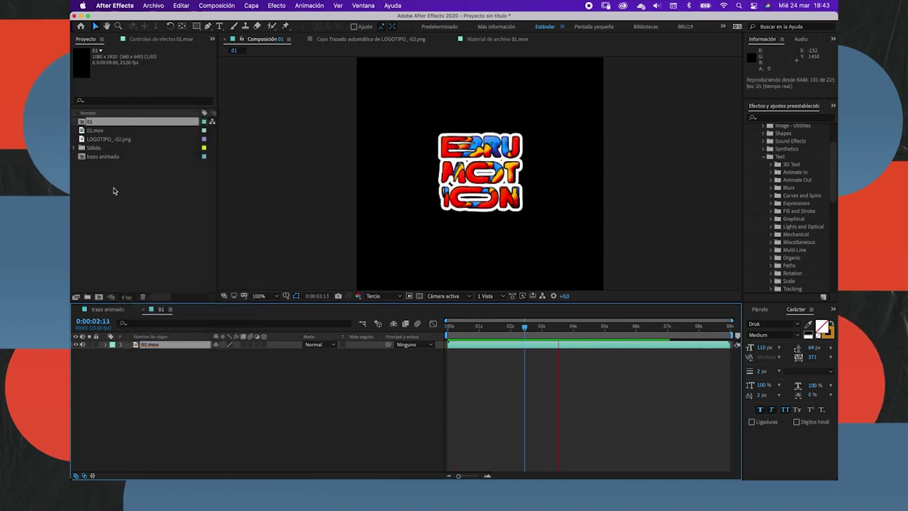
click(122, 190)
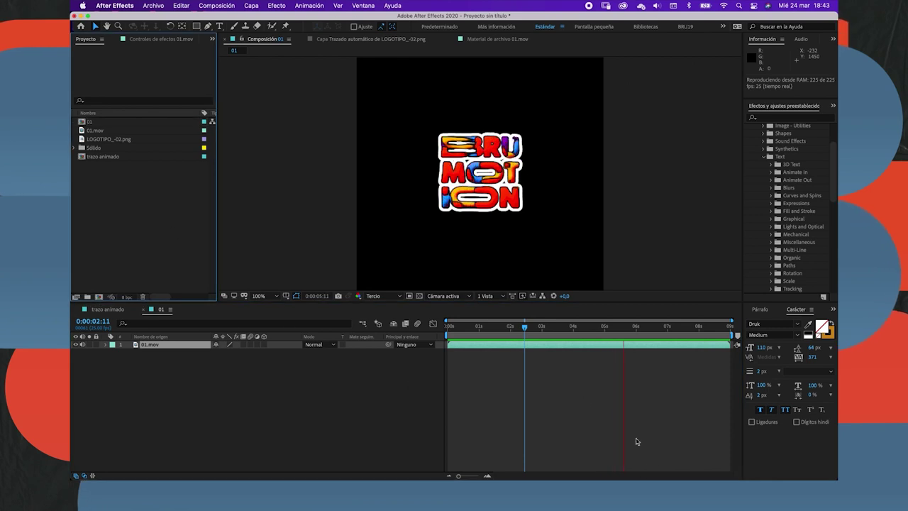
key(space)
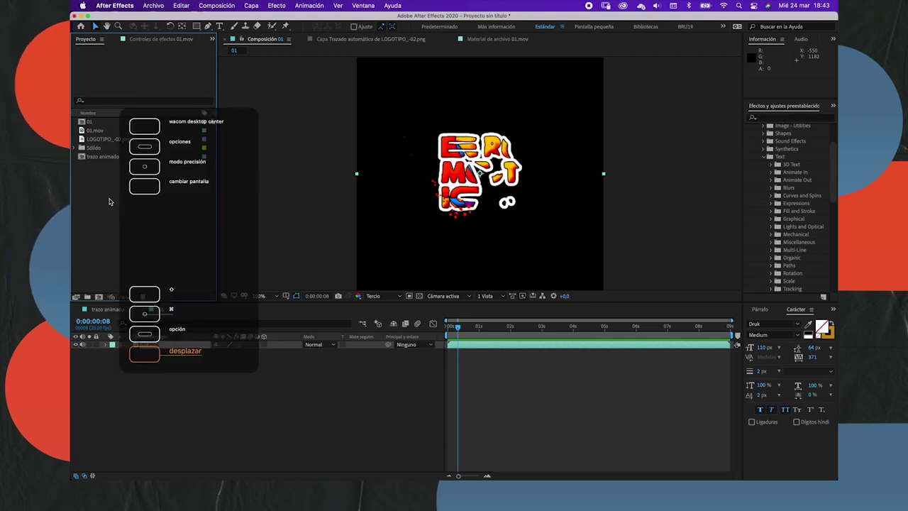
- Bring up the file import dialog, reposition it, and cancel without importing
double_click(109, 201)
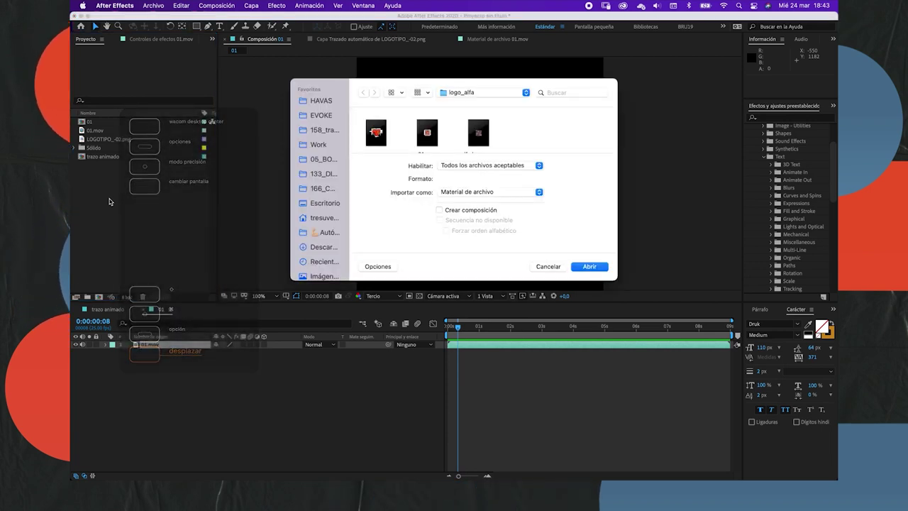
drag(521, 90, 500, 73)
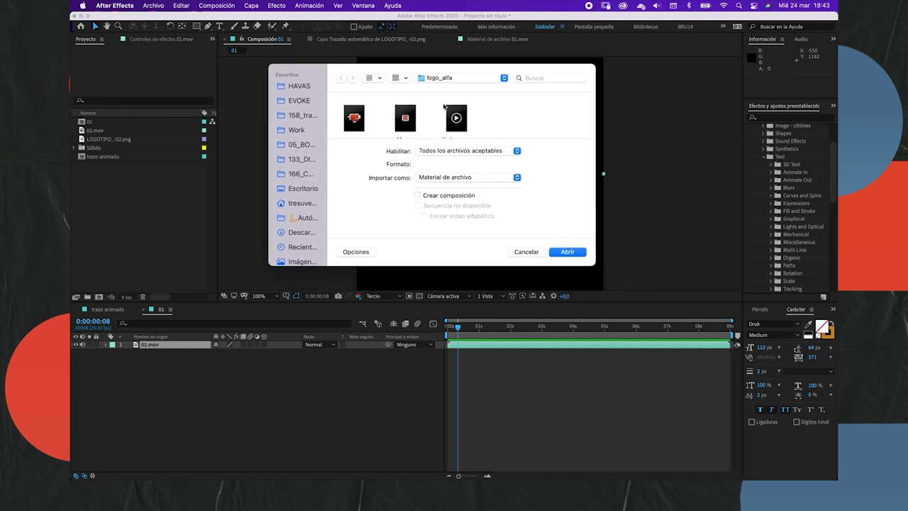
click(533, 252)
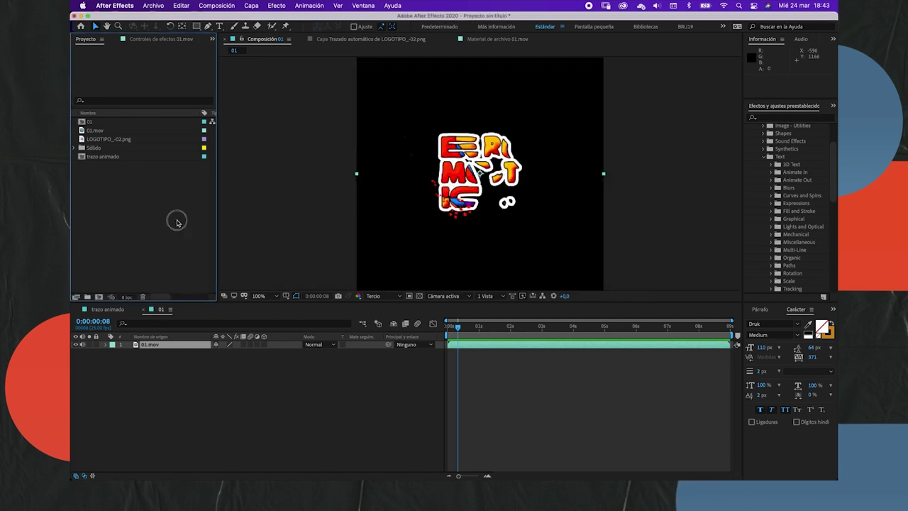
- Drag LOGOTIPO_-02.png from a Finder window into the After Effects Project panel
mouse_move(253, 489)
click(210, 454)
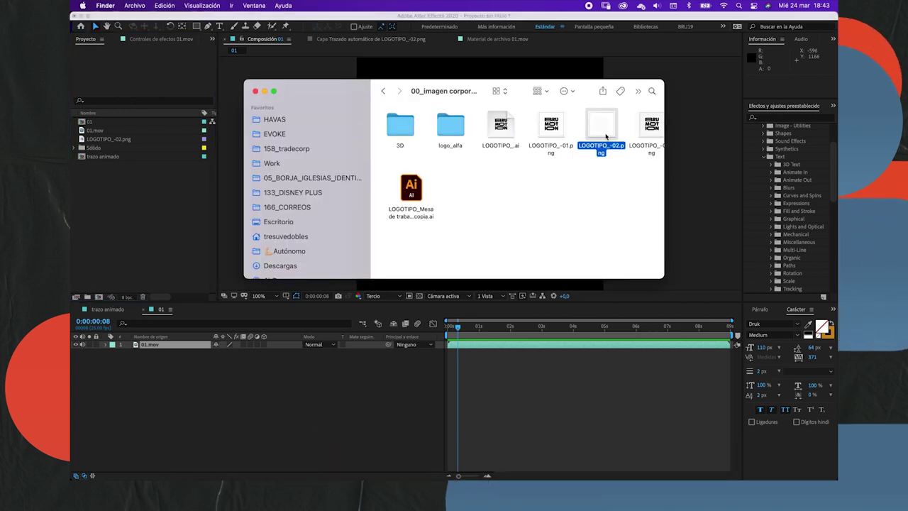
drag(605, 133, 171, 197)
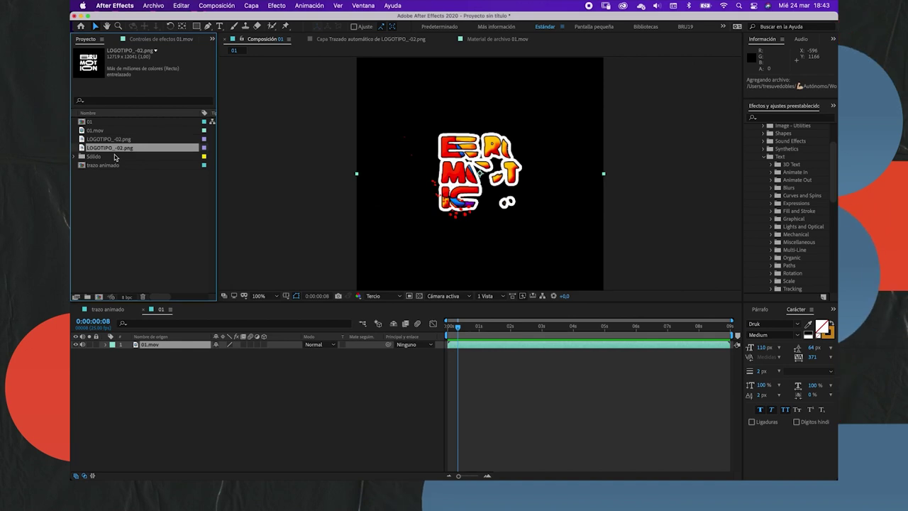
- In trazo animado at 0:00:01:21, toggle the transparency grid so the logo shows on black
click(106, 310)
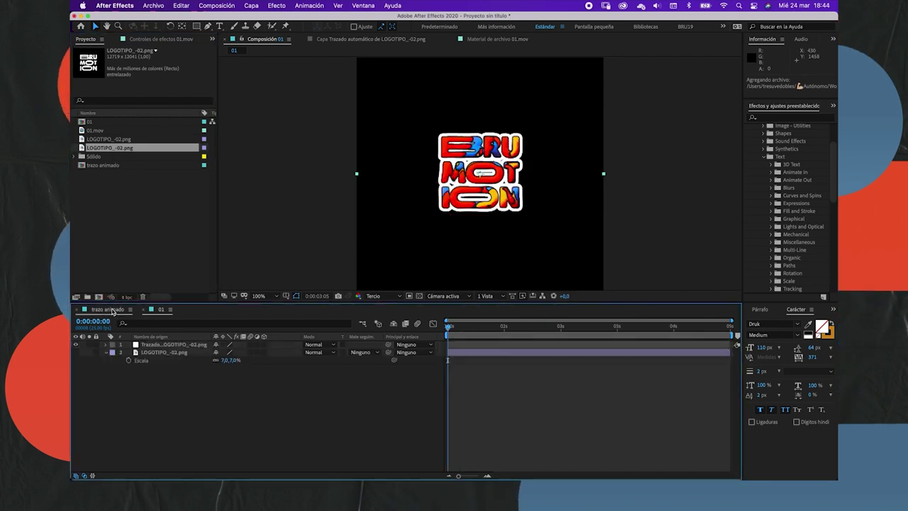
mouse_move(455, 326)
mouse_down()
mouse_move(486, 342)
mouse_move(480, 319)
mouse_up()
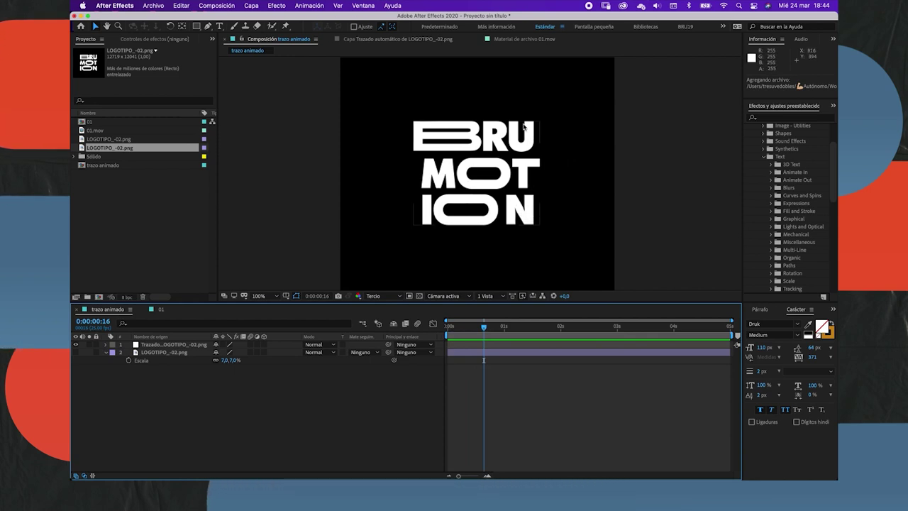
mouse_move(484, 325)
mouse_down()
mouse_move(551, 325)
mouse_move(521, 326)
mouse_up()
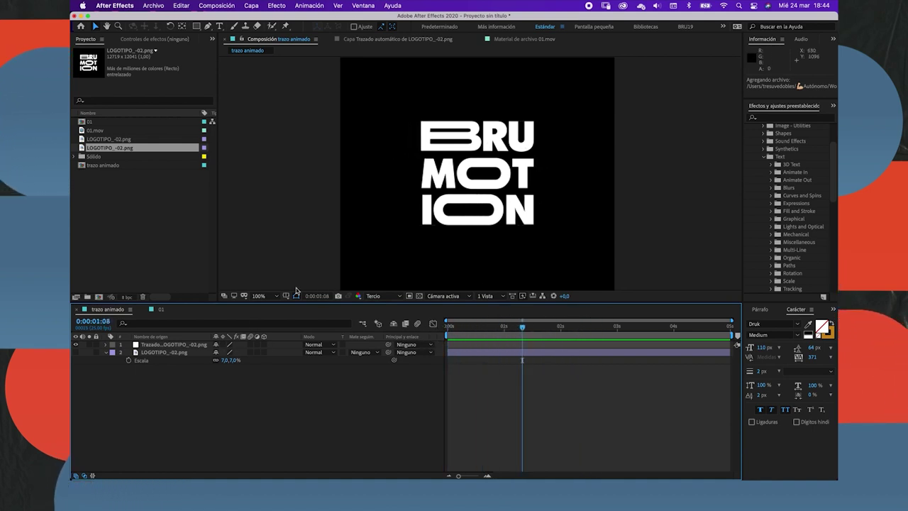
click(419, 296)
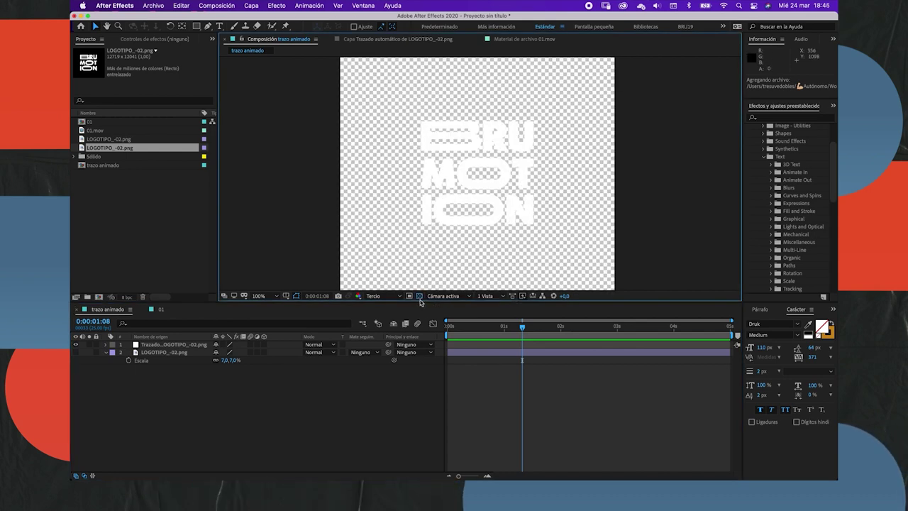
click(419, 296)
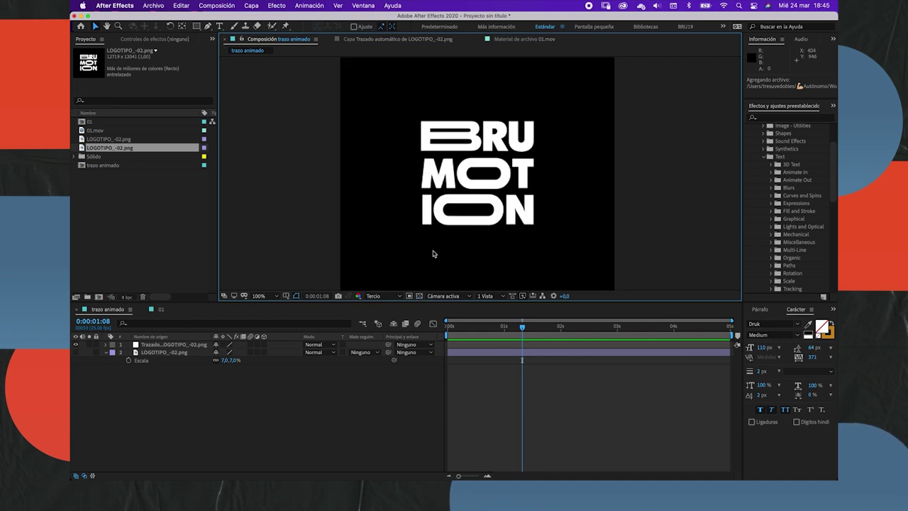
- Create a new solid layer with a near-black colour
right_click(227, 413)
mouse_move(243, 370)
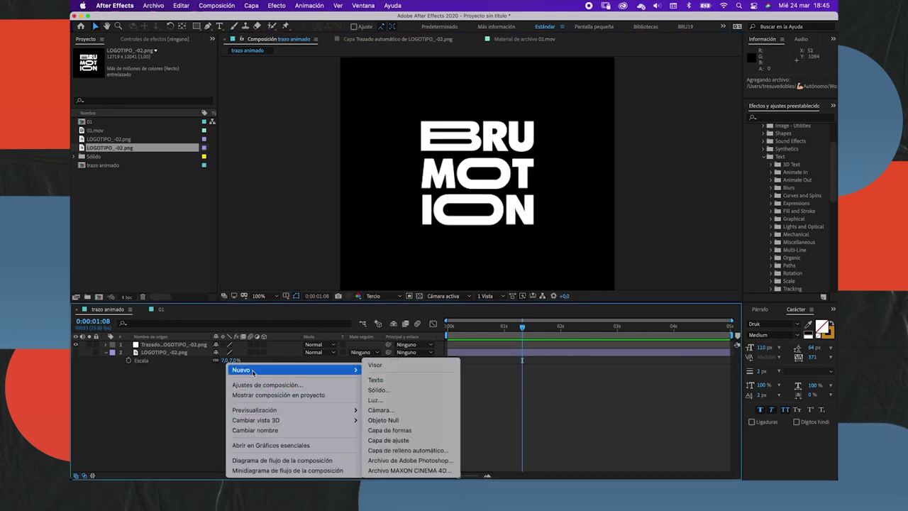
click(395, 390)
click(200, 211)
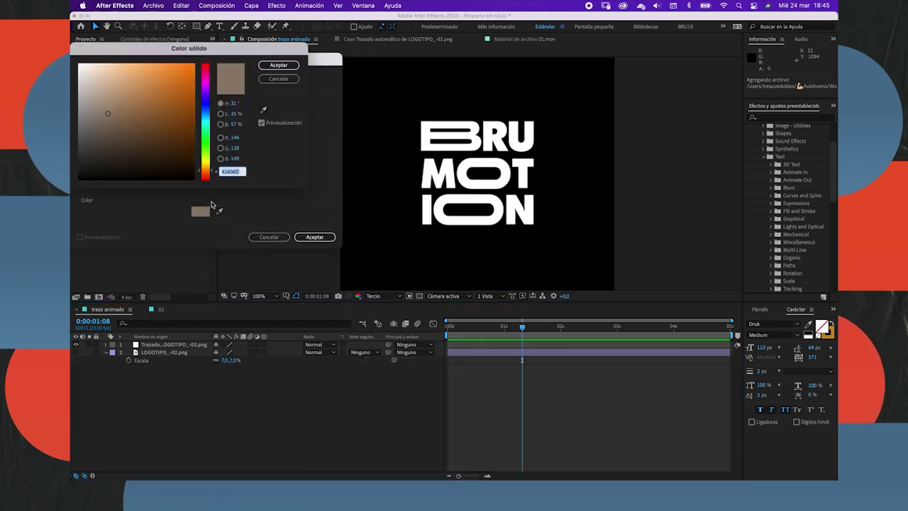
click(205, 151)
drag(108, 113, 76, 167)
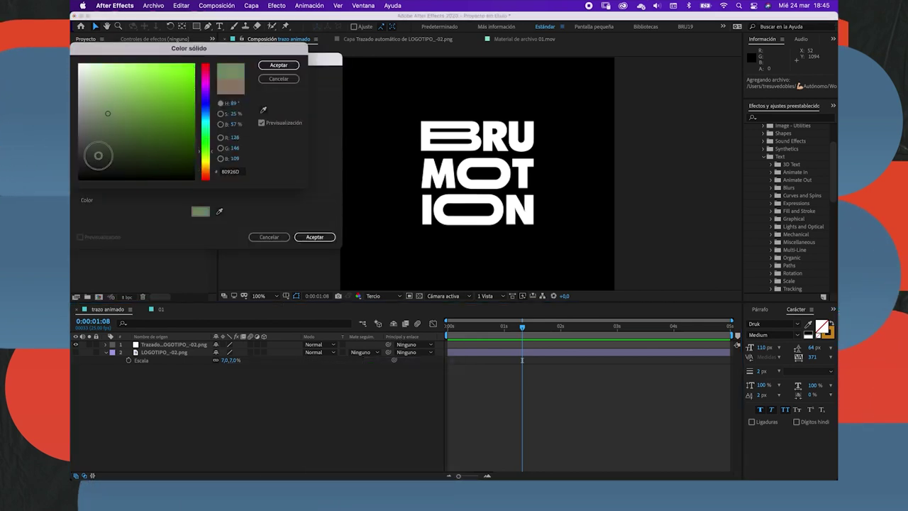
click(278, 65)
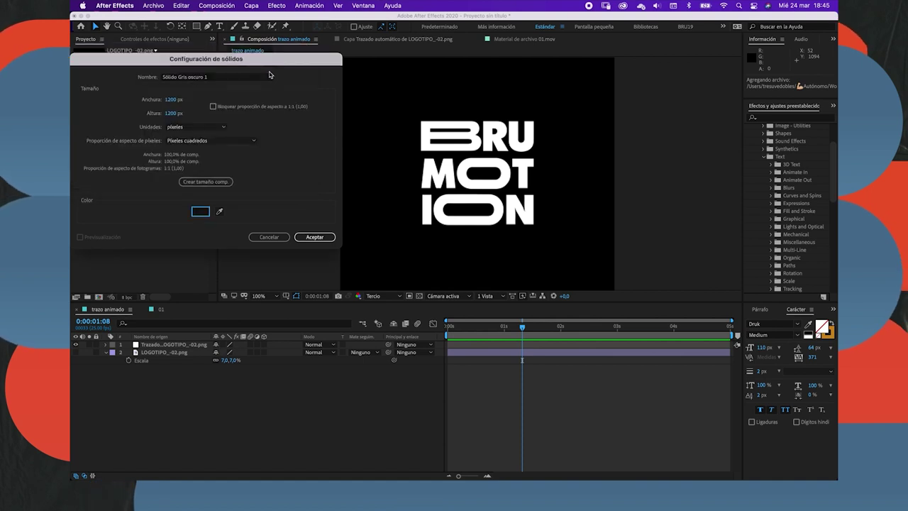
click(314, 237)
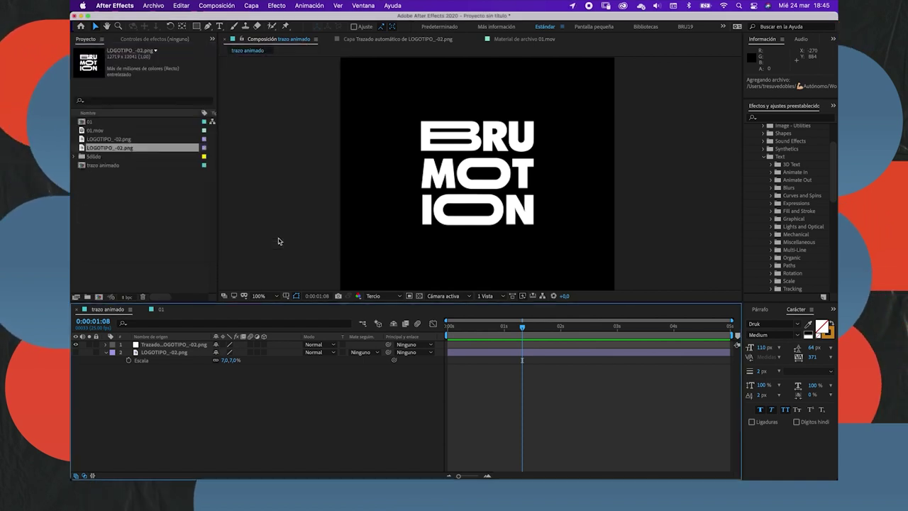
- Check the composition settings and cancel without changes
right_click(199, 376)
click(227, 384)
click(299, 275)
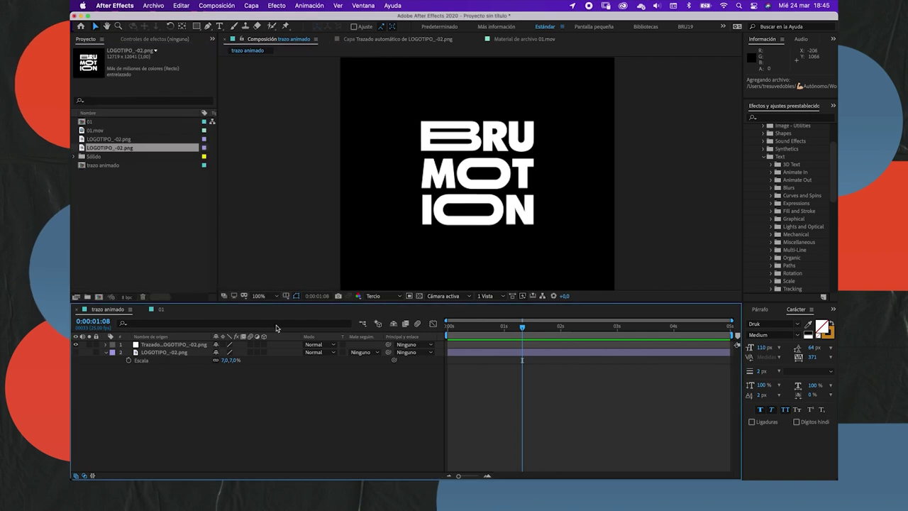
- Create a dark grey solid and move it beneath both logo layers
right_click(264, 364)
mouse_move(326, 369)
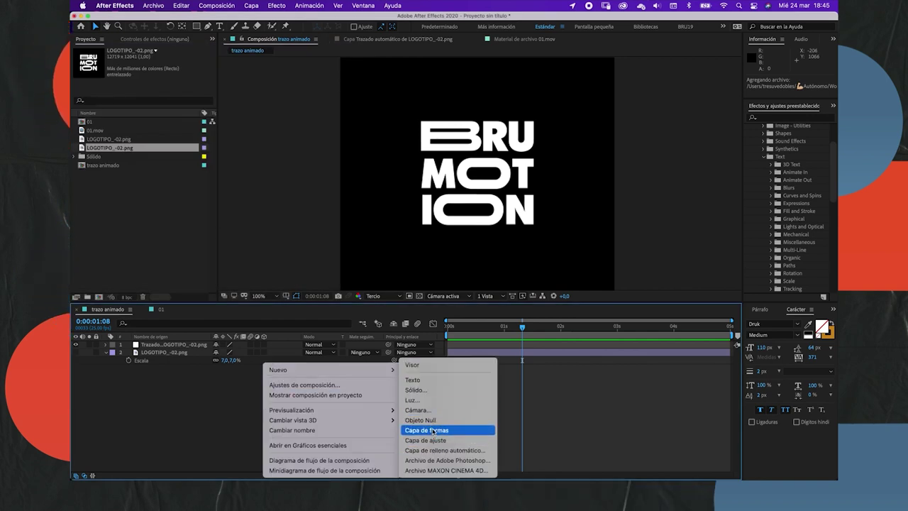
click(415, 389)
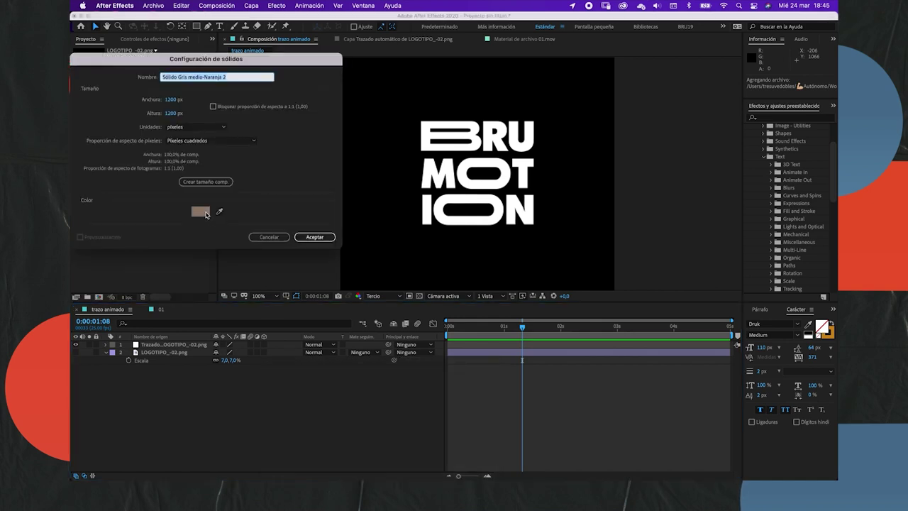
click(202, 212)
click(77, 164)
click(270, 66)
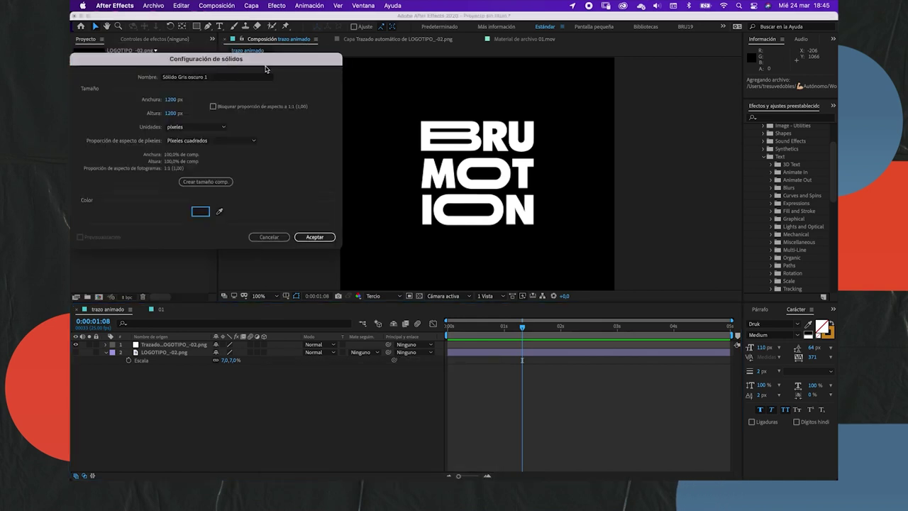
click(317, 238)
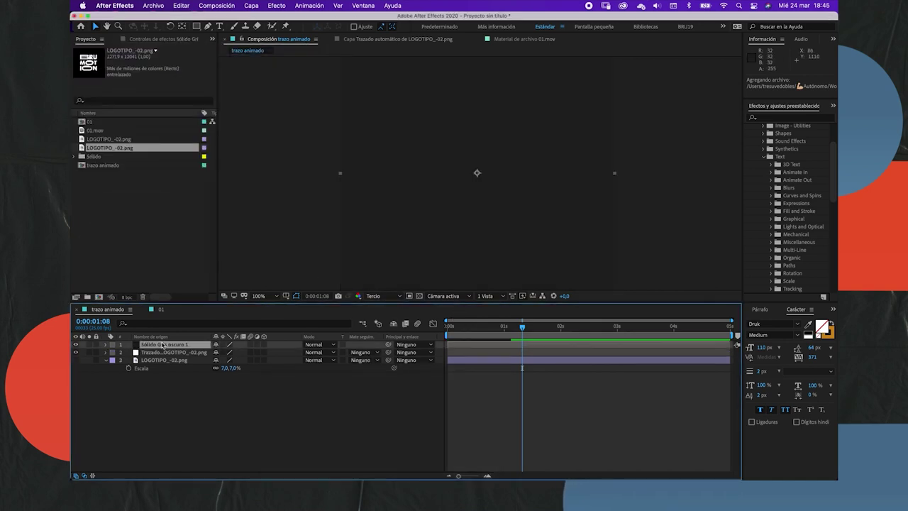
drag(162, 344, 162, 376)
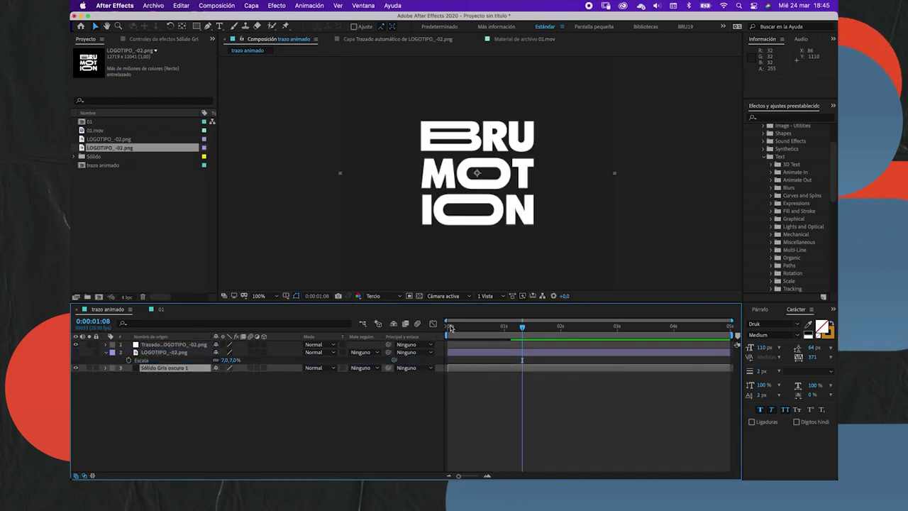
click(447, 327)
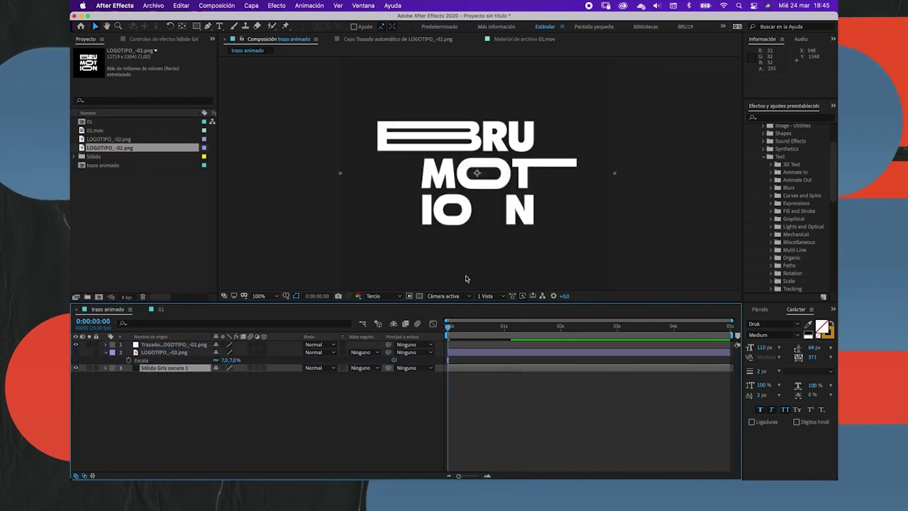
- Preview and scrub the logo animation, then end the work area at 0:00:02:24
key(space)
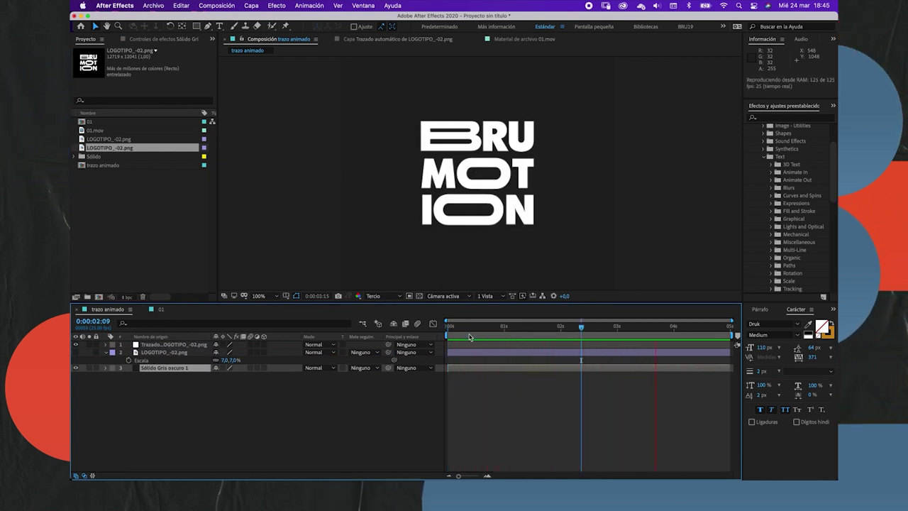
drag(448, 323, 482, 318)
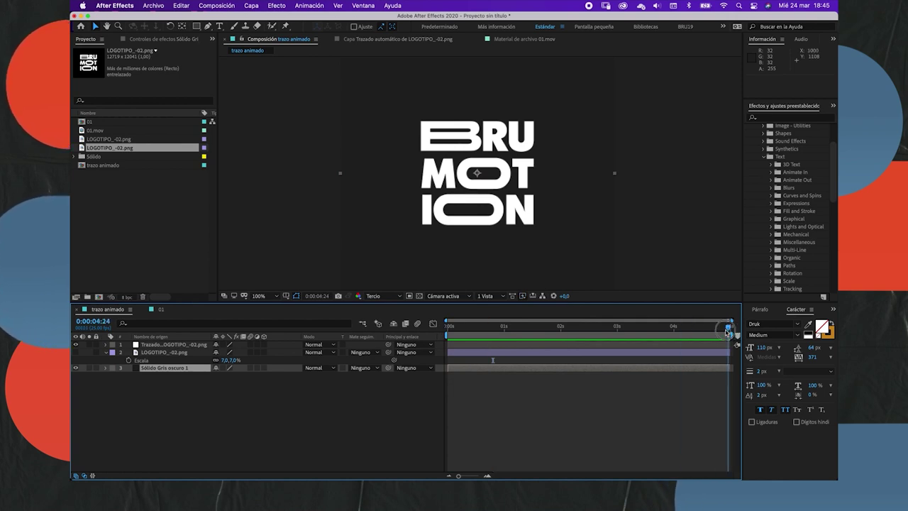
click(664, 325)
drag(456, 328, 618, 334)
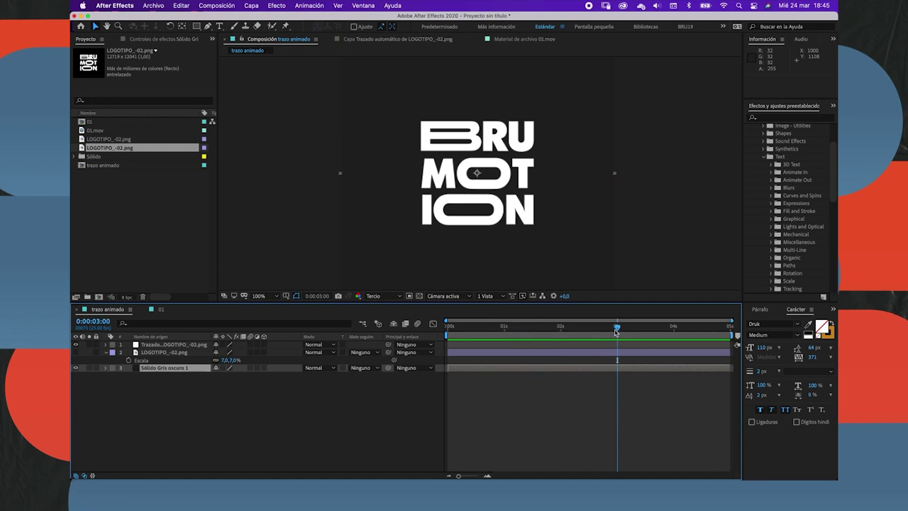
drag(731, 333, 616, 329)
- Preview the trimmed area, then extend the work-area end to 0:00:03:24
key(space)
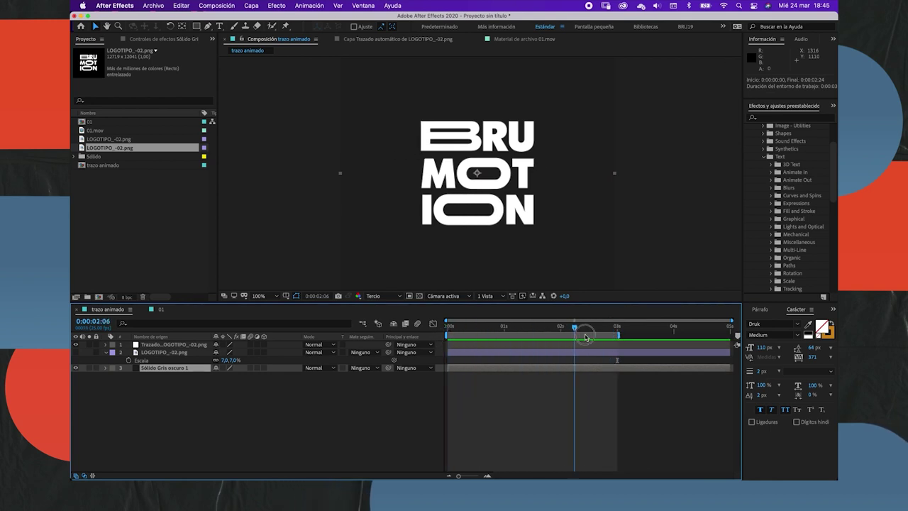
click(674, 327)
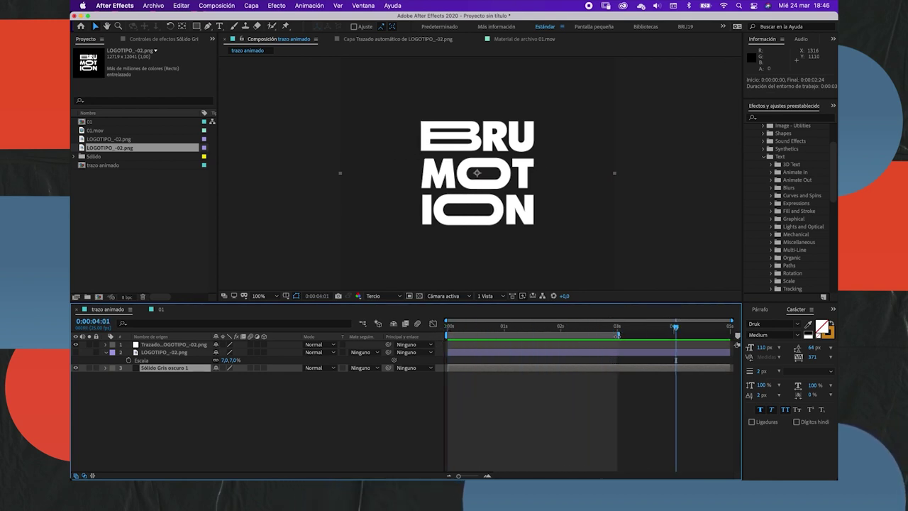
mouse_move(618, 334)
mouse_down()
mouse_move(675, 330)
mouse_move(649, 329)
mouse_up()
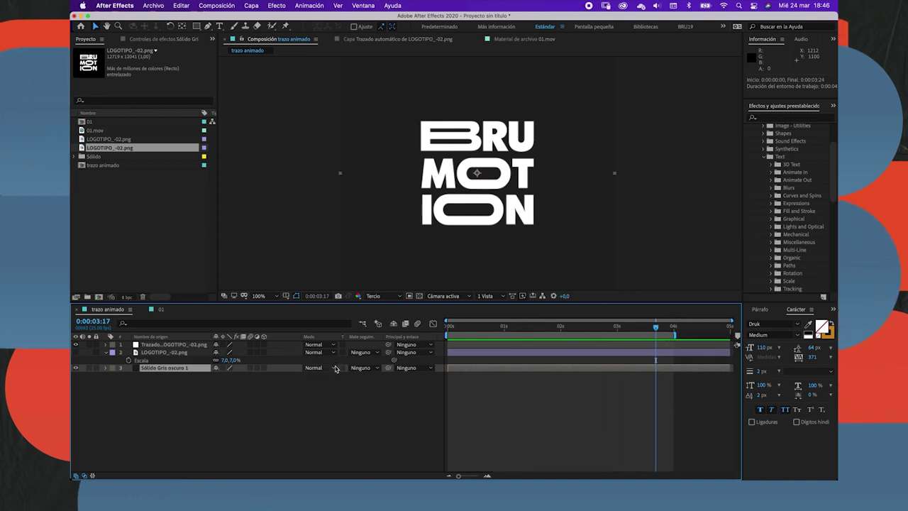
click(216, 6)
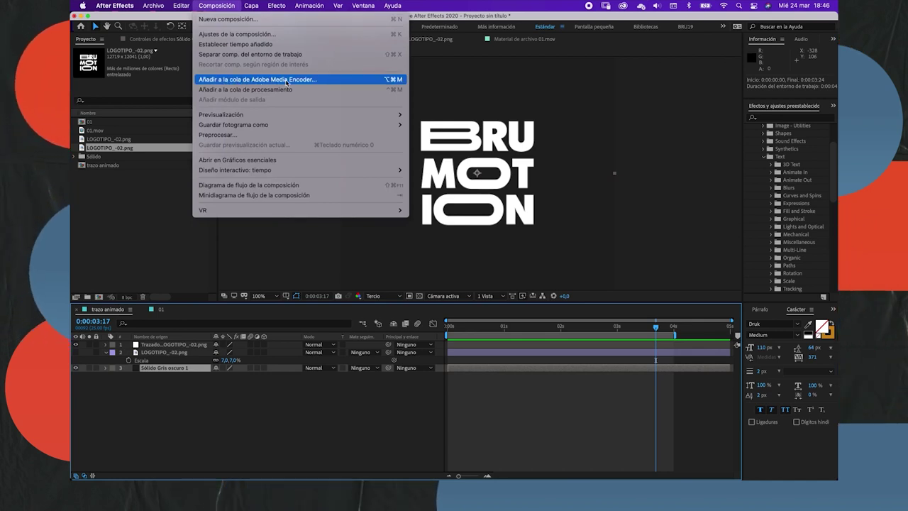
- Queue trazo animado in Media Encoder as H.264 trazo animado.mp4 and arrange its window
click(277, 80)
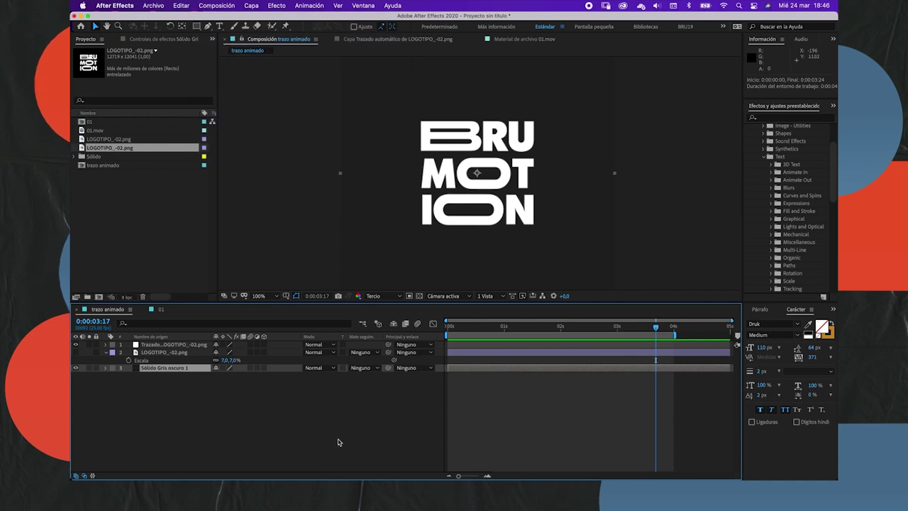
mouse_move(434, 468)
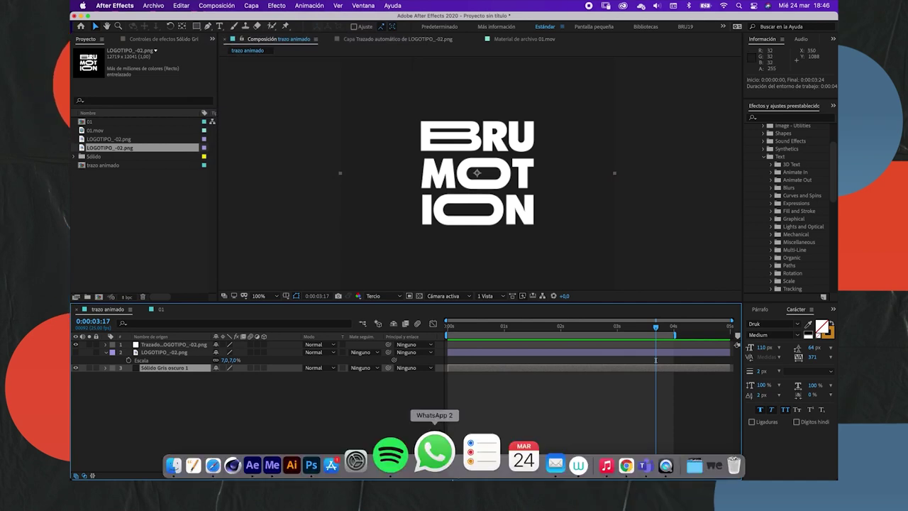
click(326, 448)
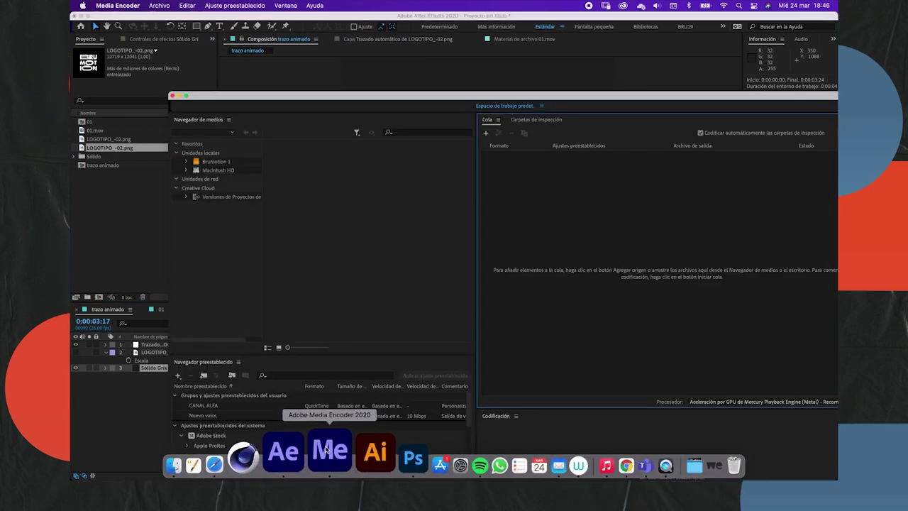
drag(504, 99, 431, 28)
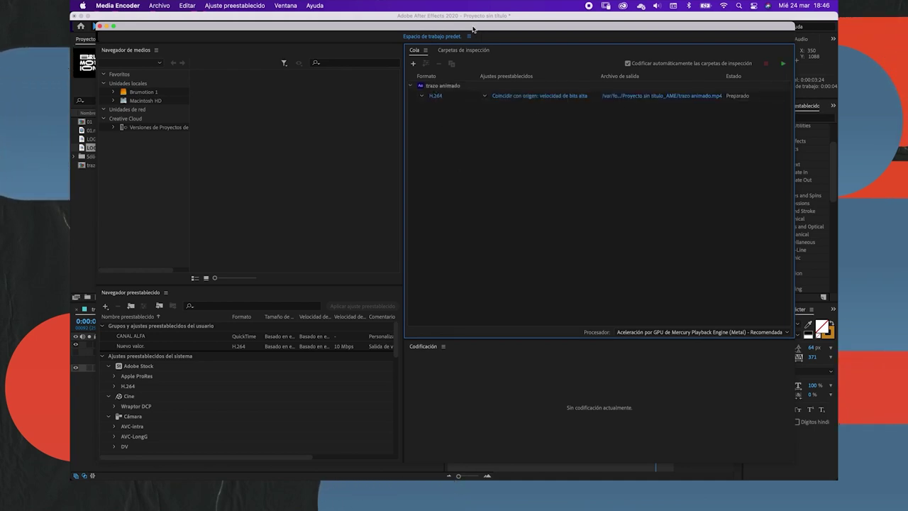
drag(473, 29, 499, 44)
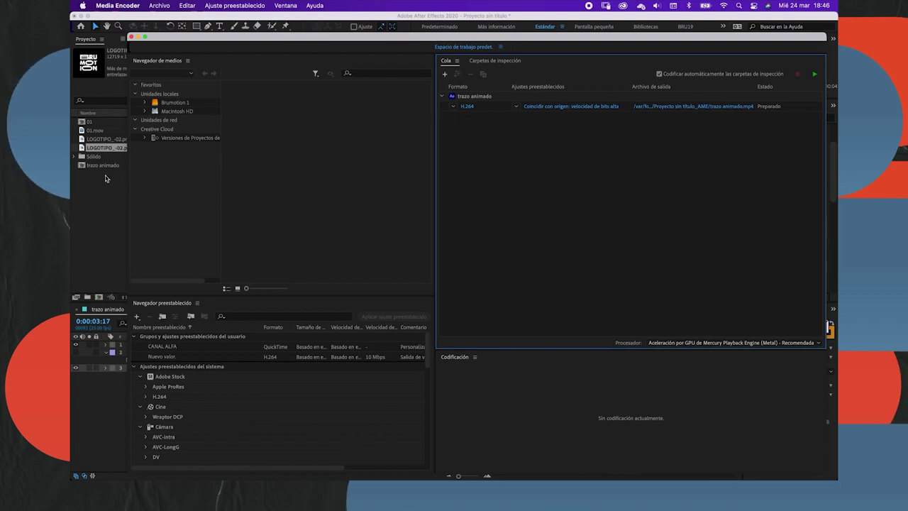
drag(234, 43, 362, 87)
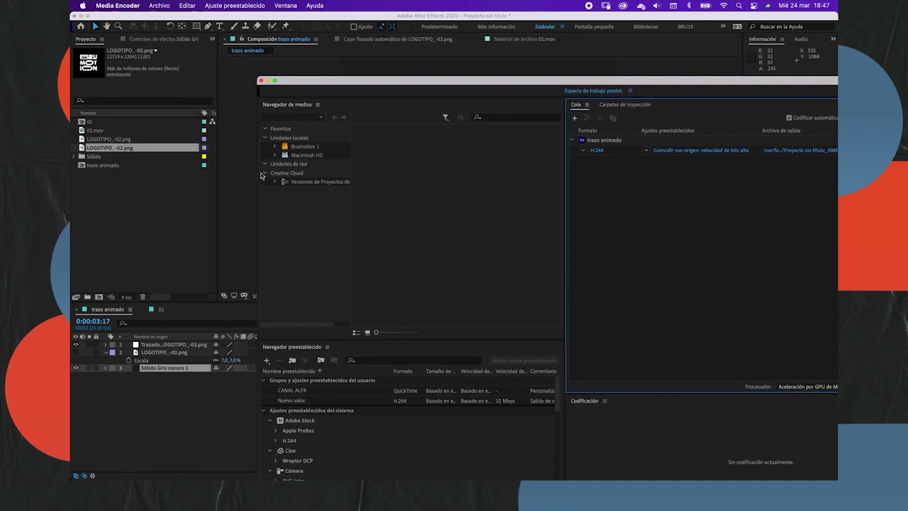
drag(348, 81, 334, 75)
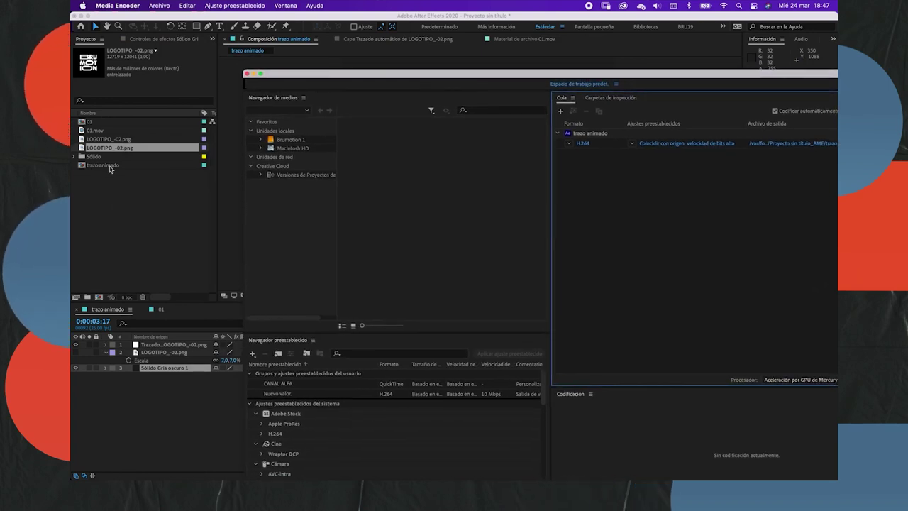
drag(343, 78, 189, 56)
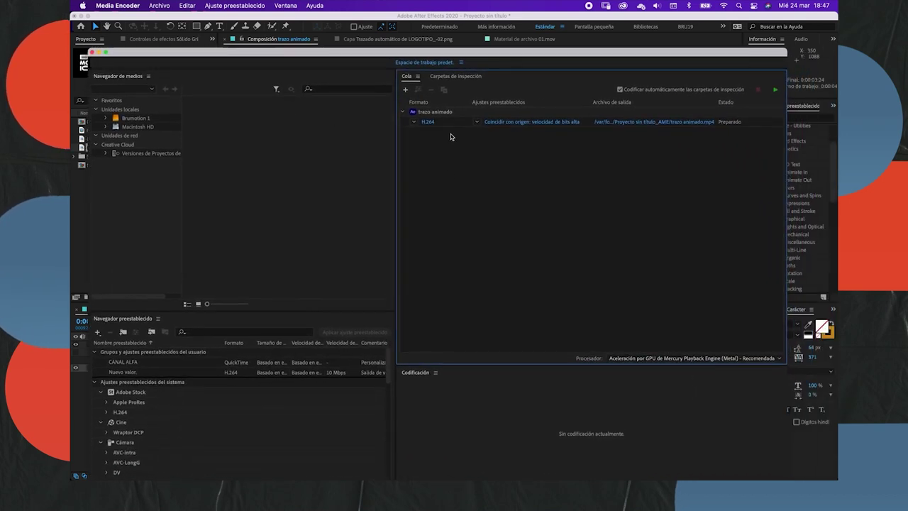
drag(493, 55, 461, 37)
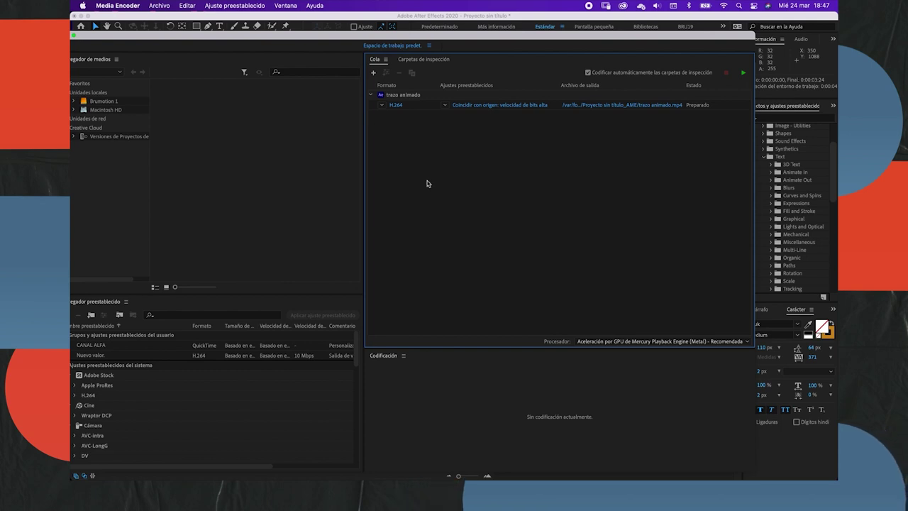
- Check the format and preset lists, keeping the high-bitrate match-source preset
click(380, 105)
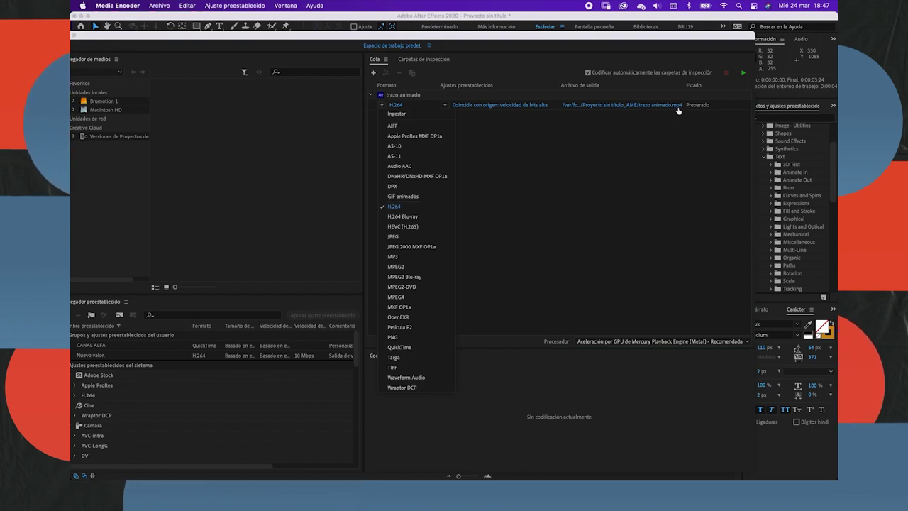
click(556, 88)
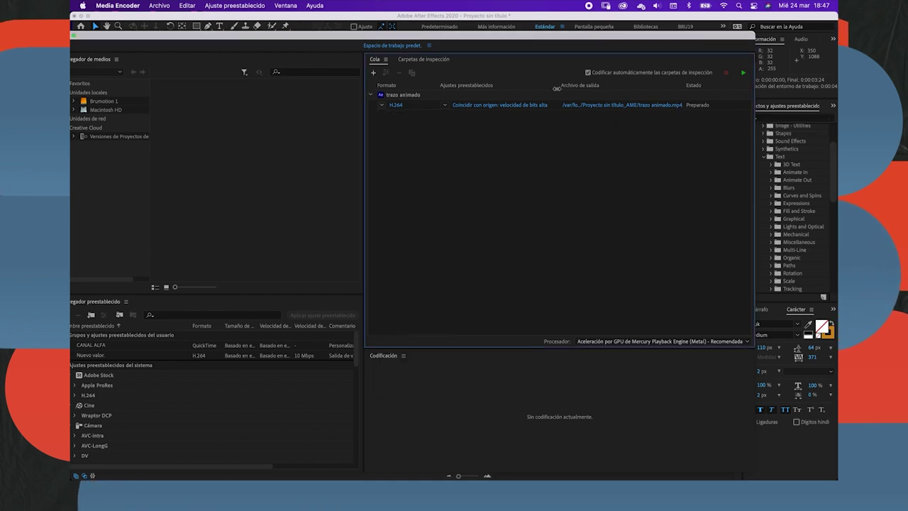
click(445, 106)
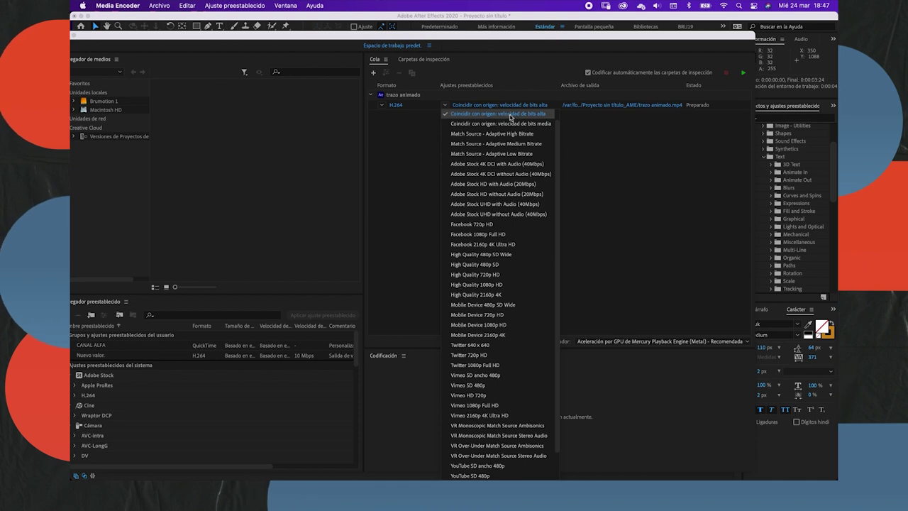
click(534, 117)
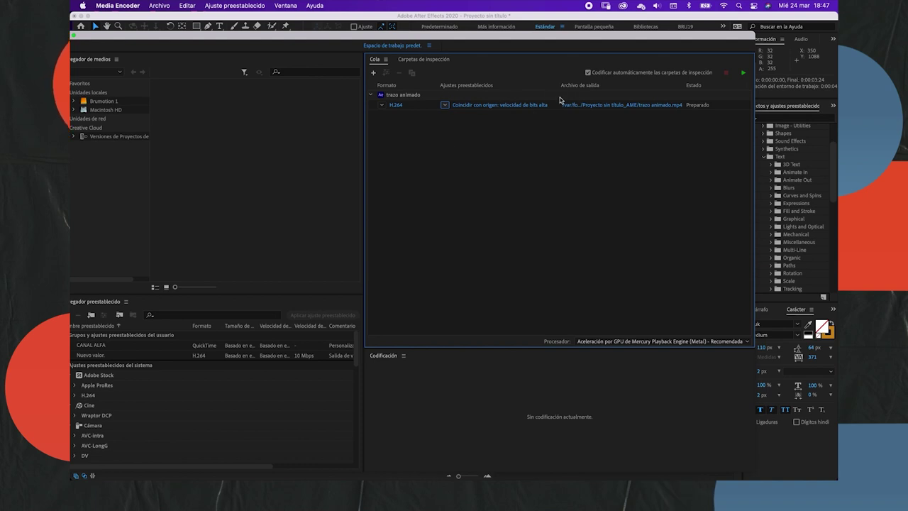
- Set the output file trazo animado.mp4 to save into the Work folder
click(627, 106)
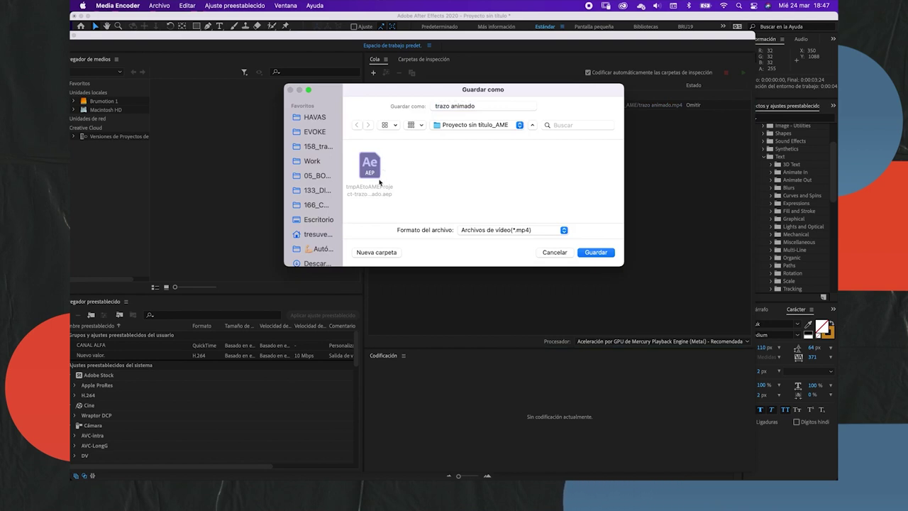
click(315, 160)
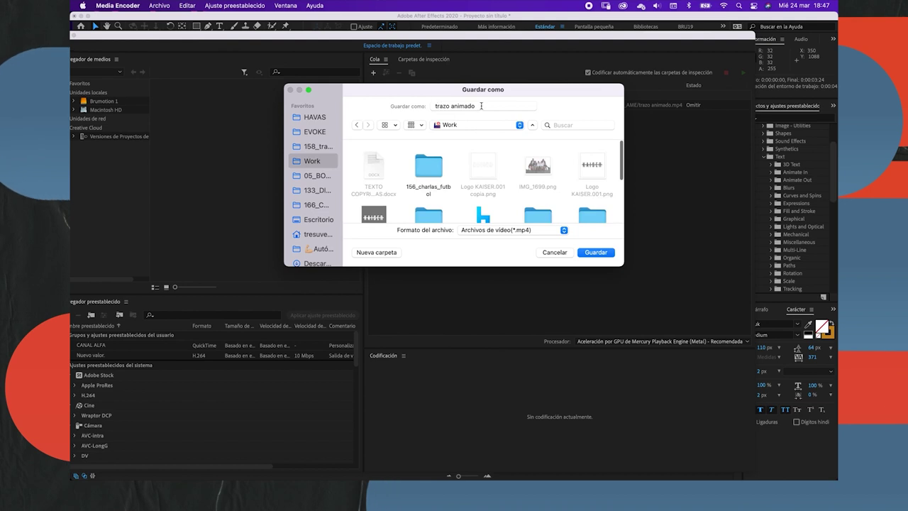
click(595, 253)
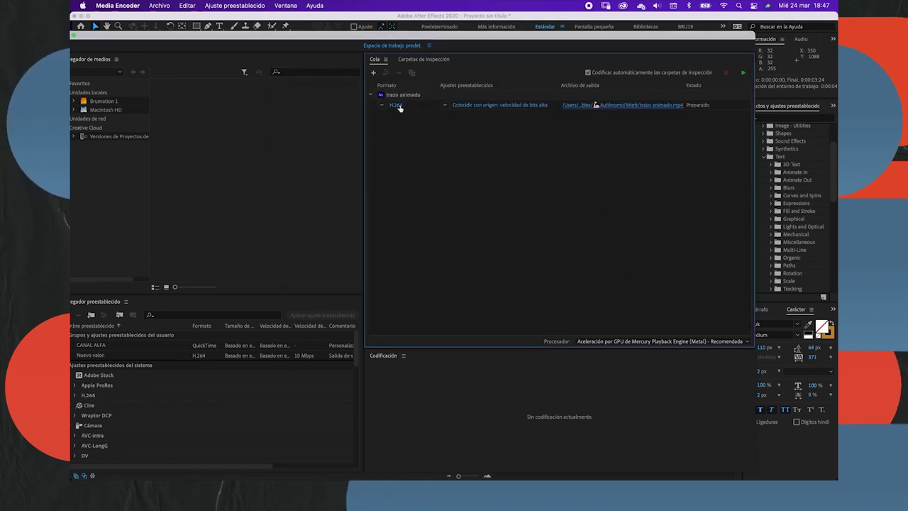
- Open trazo animado's export settings and review presets, leaving Coincidir con origen: velocidad de bits alta
key(Return)
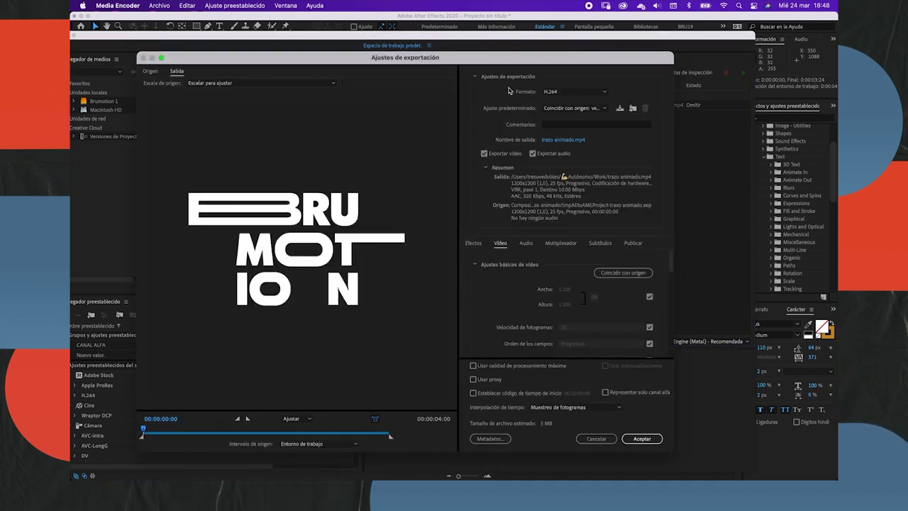
click(565, 109)
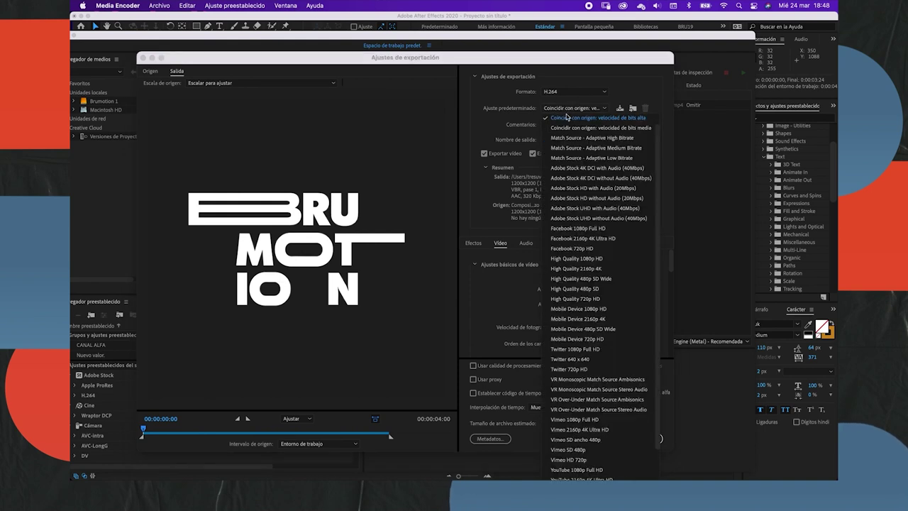
click(574, 122)
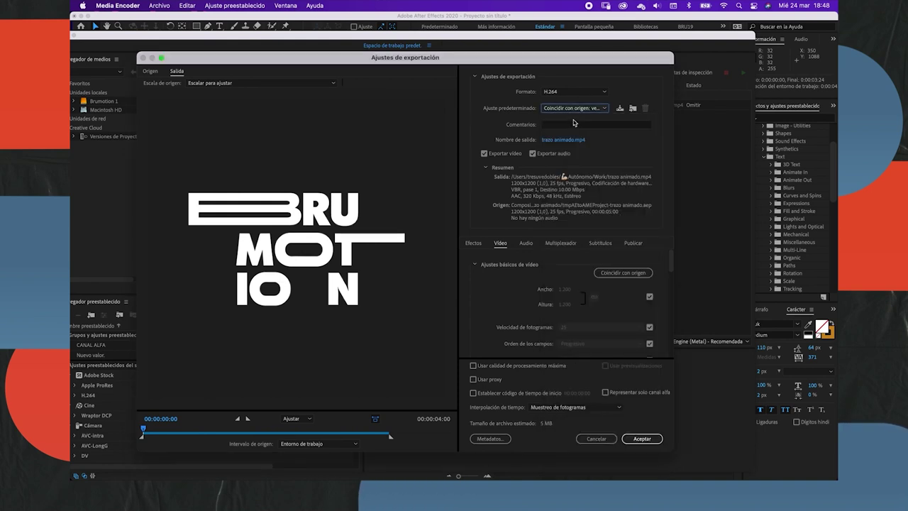
click(568, 112)
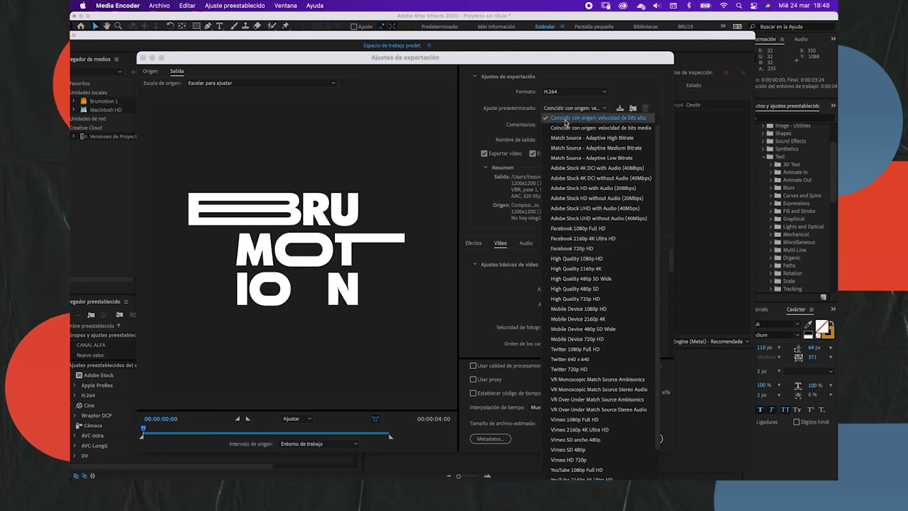
click(565, 118)
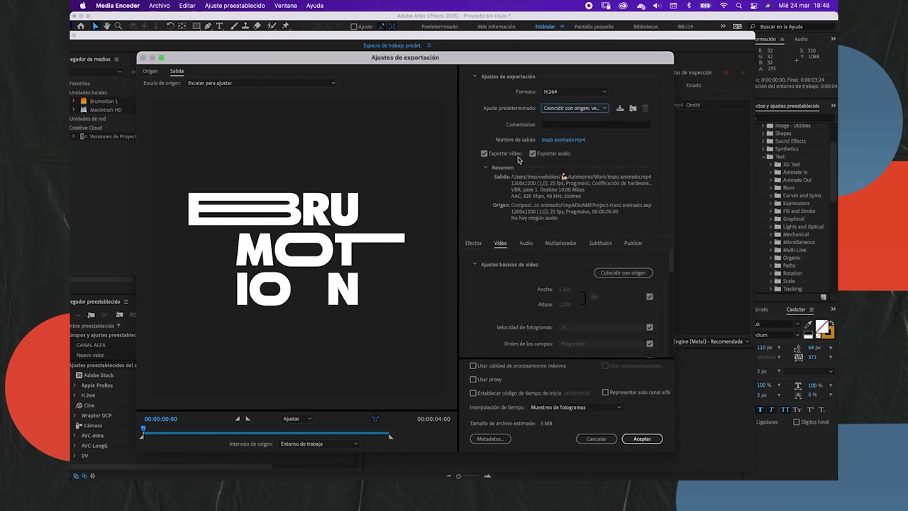
- Turn off audio export and scroll down to the bitrate settings
click(532, 154)
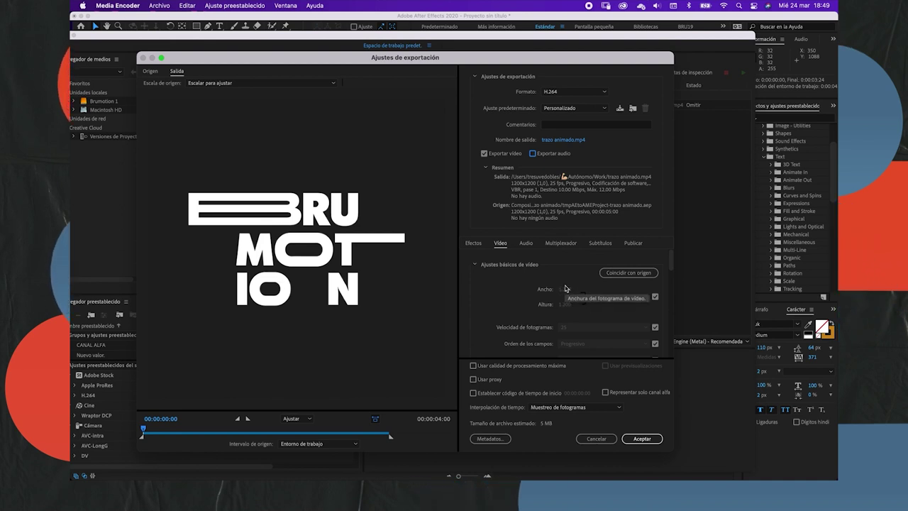
drag(671, 260, 670, 347)
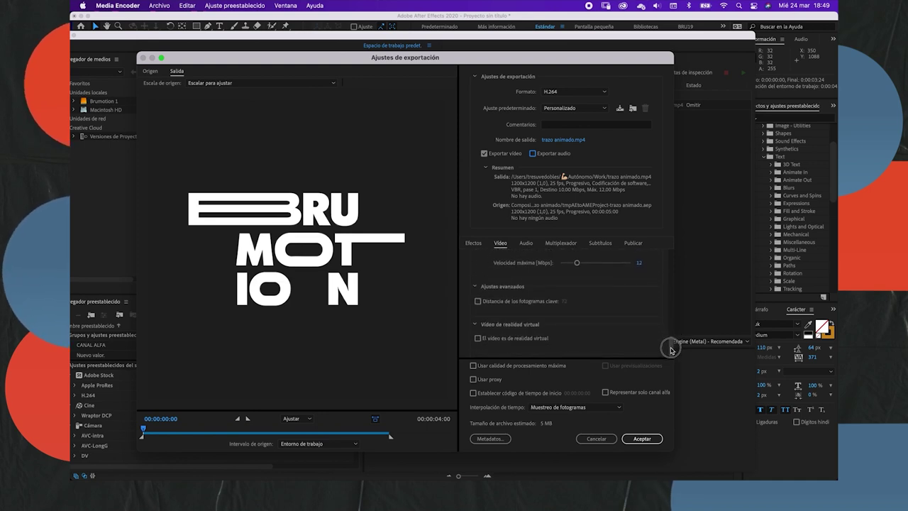
drag(671, 347, 671, 338)
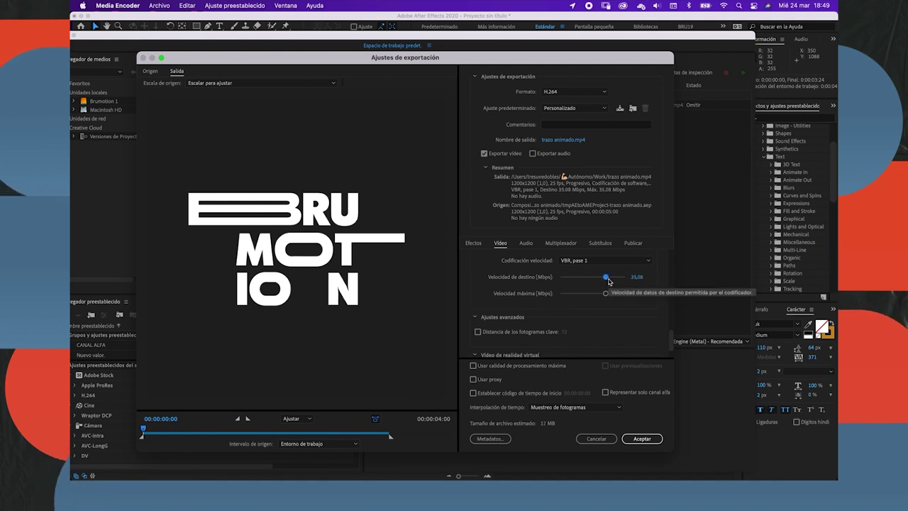
- Set 12.47 Mbps target and 18.48 Mbps maximum bitrate with maximum render quality, and confirm
drag(604, 278, 637, 277)
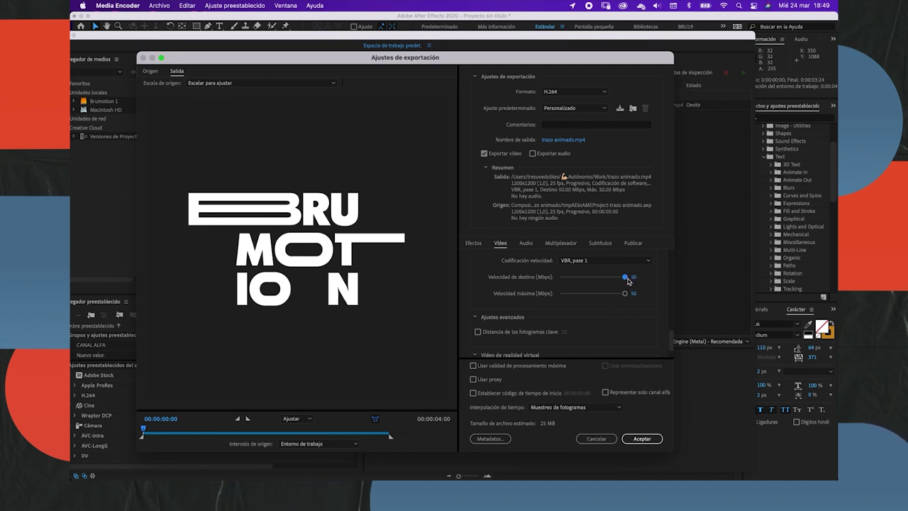
drag(577, 281, 576, 280)
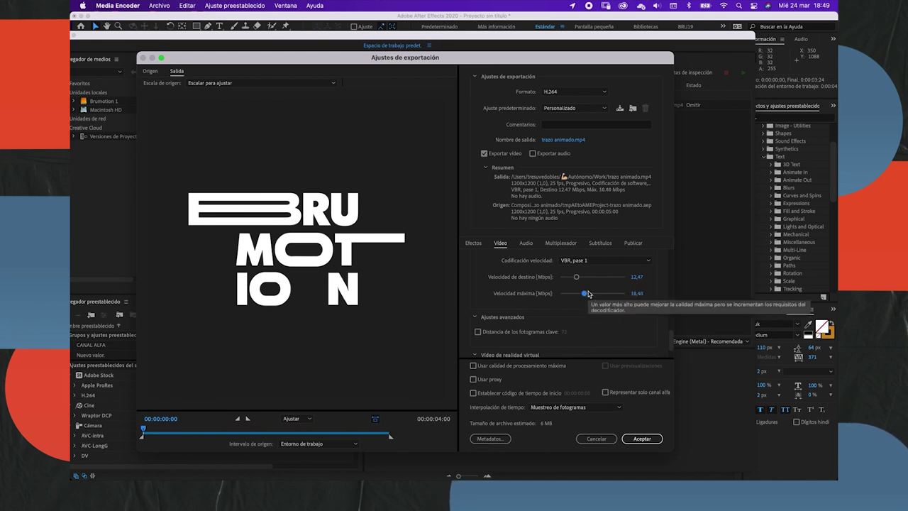
click(584, 293)
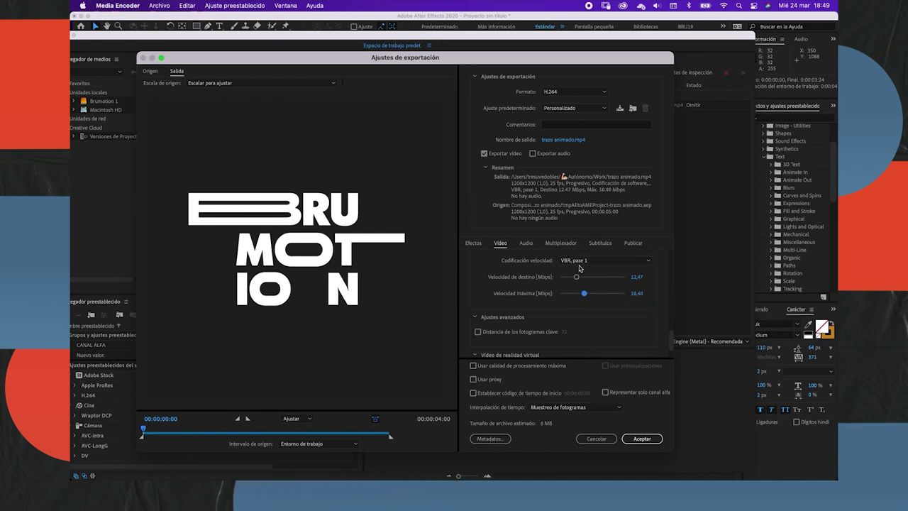
click(473, 366)
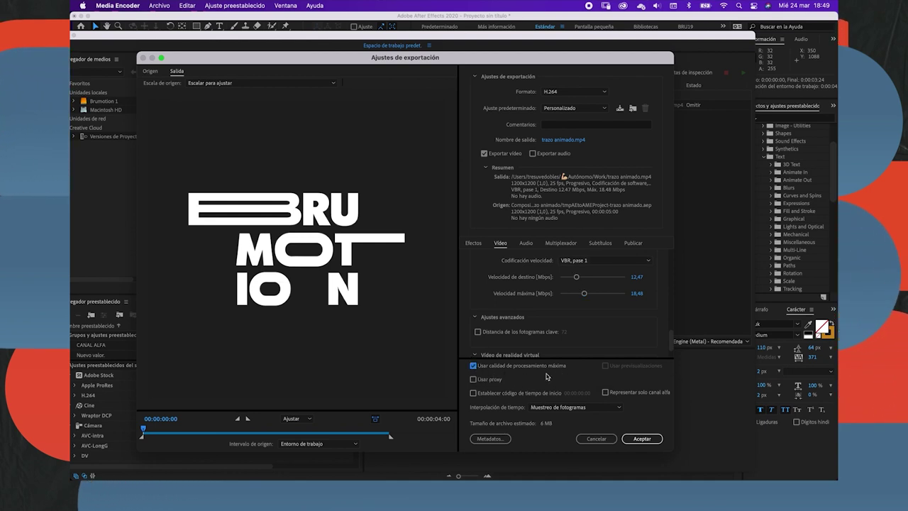
click(640, 438)
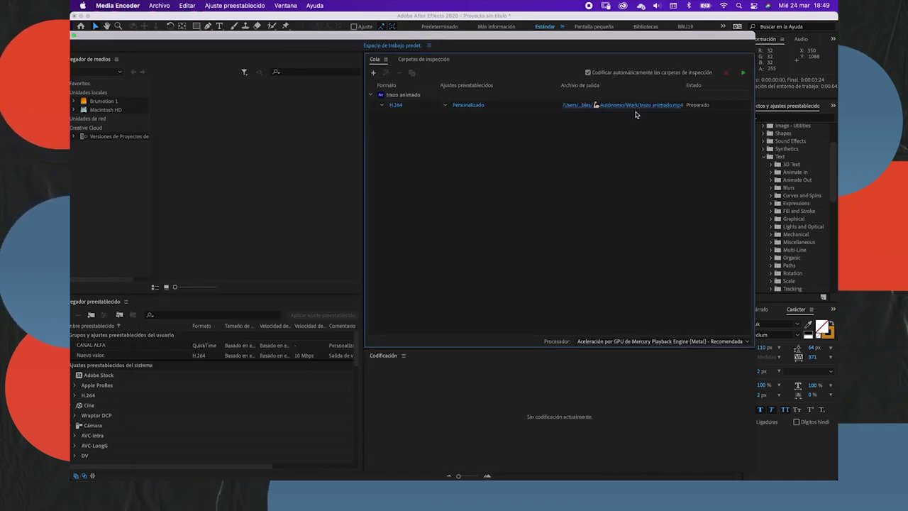
- Keep the Work folder output, encode the queue until Listo, and reveal trazo animado.mp4
click(633, 107)
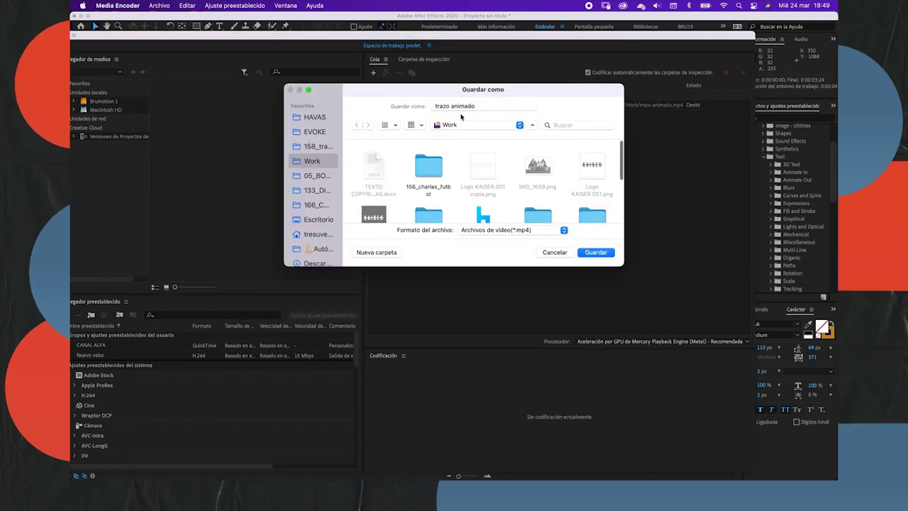
click(596, 253)
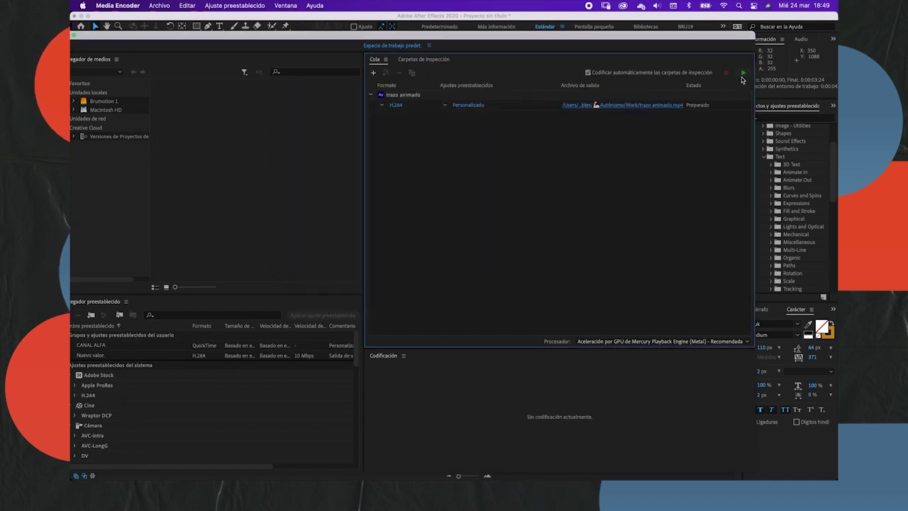
key(Return)
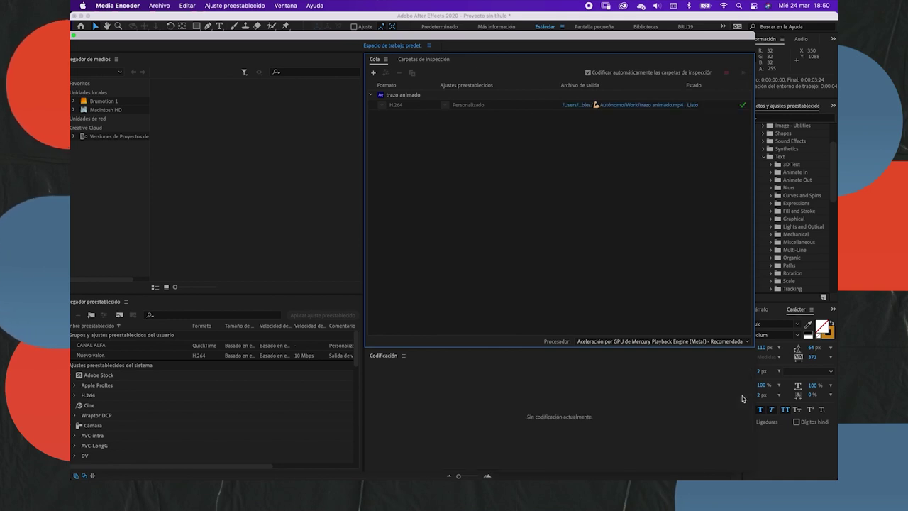
click(630, 106)
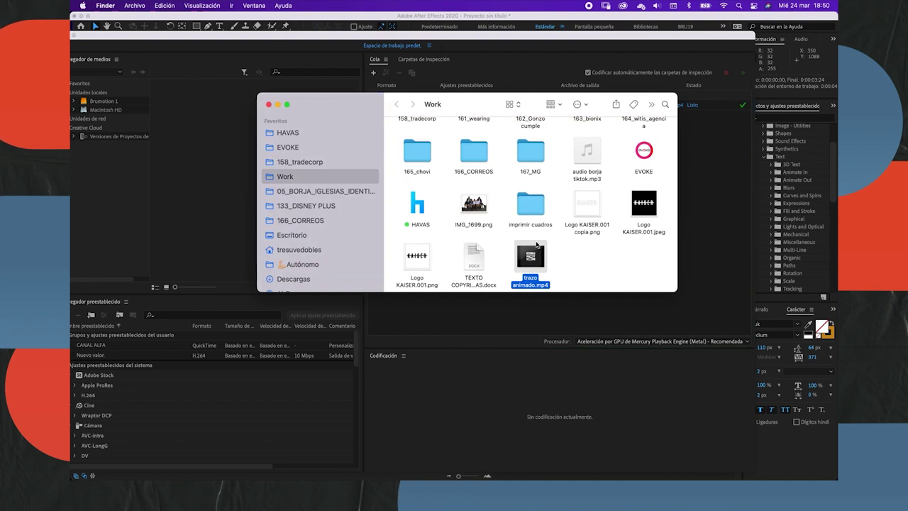
- Play trazo animado.mp4 in Quick Look and rewind the BRUMOTION animation to 00:00
key(space)
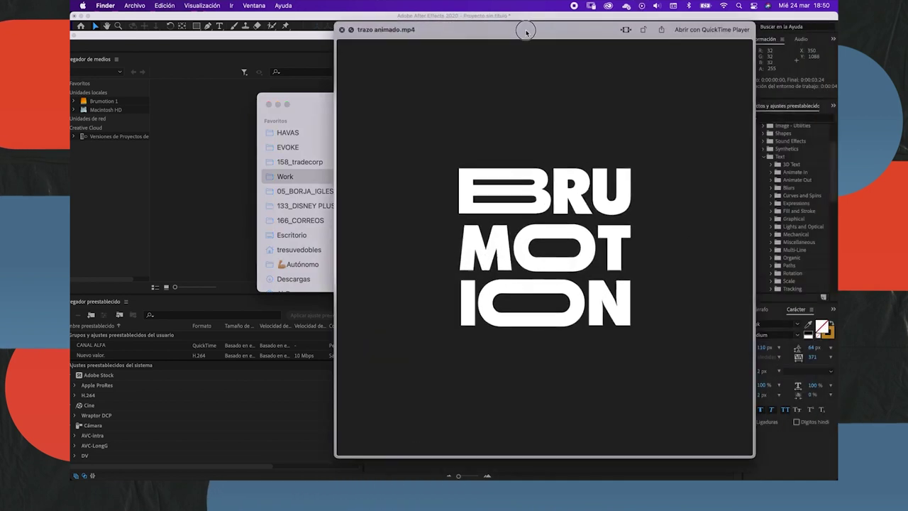
drag(350, 451, 289, 457)
key(space)
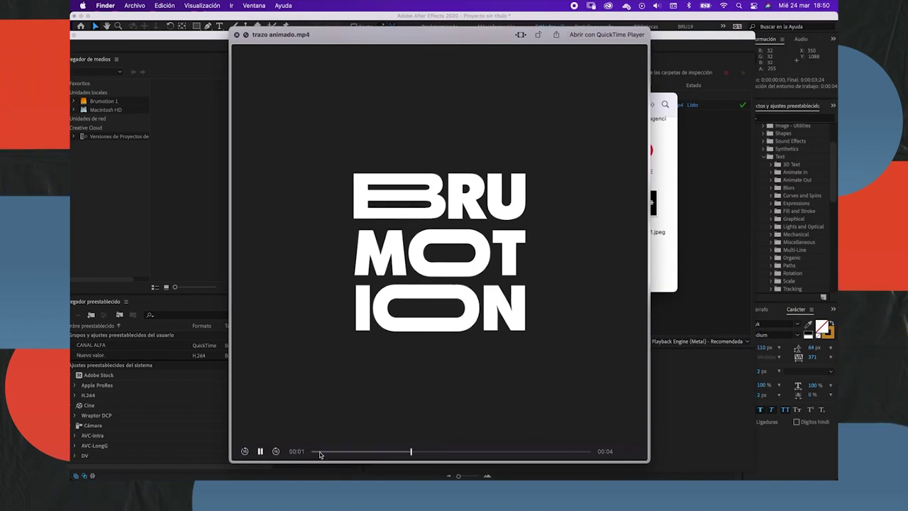
click(303, 454)
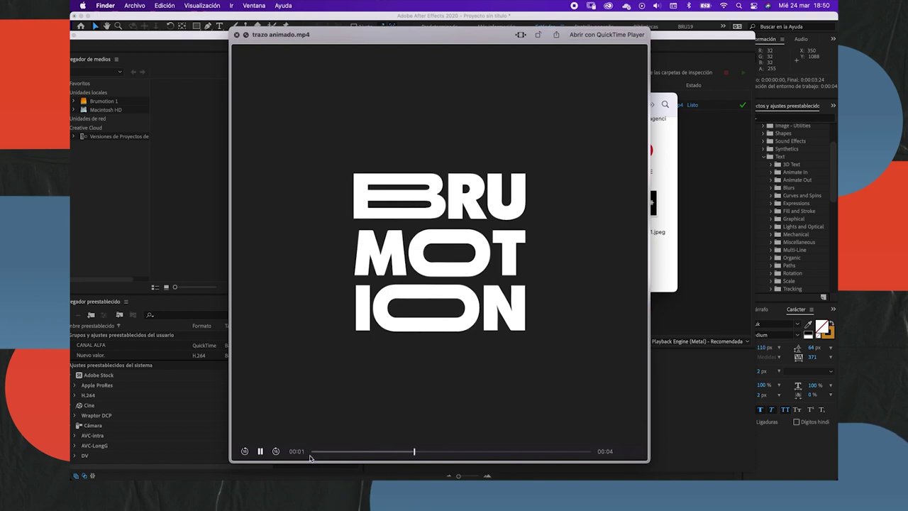
drag(327, 458, 310, 453)
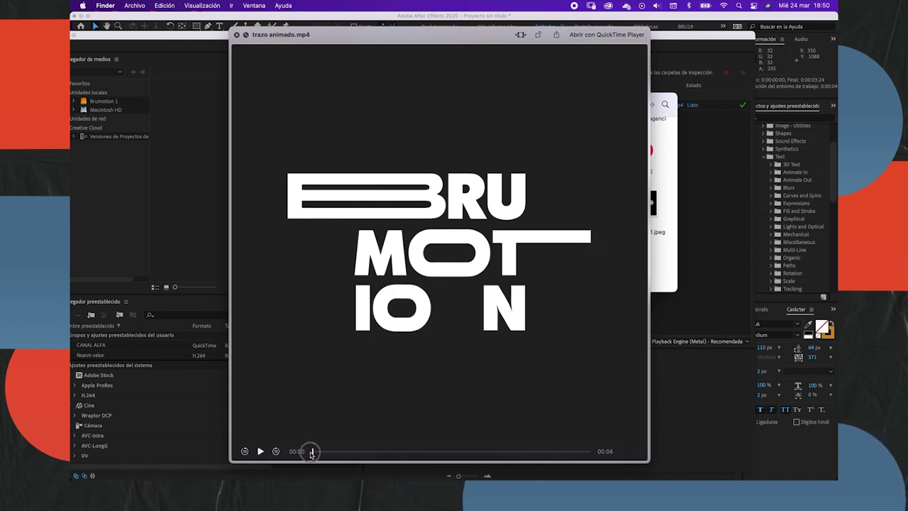